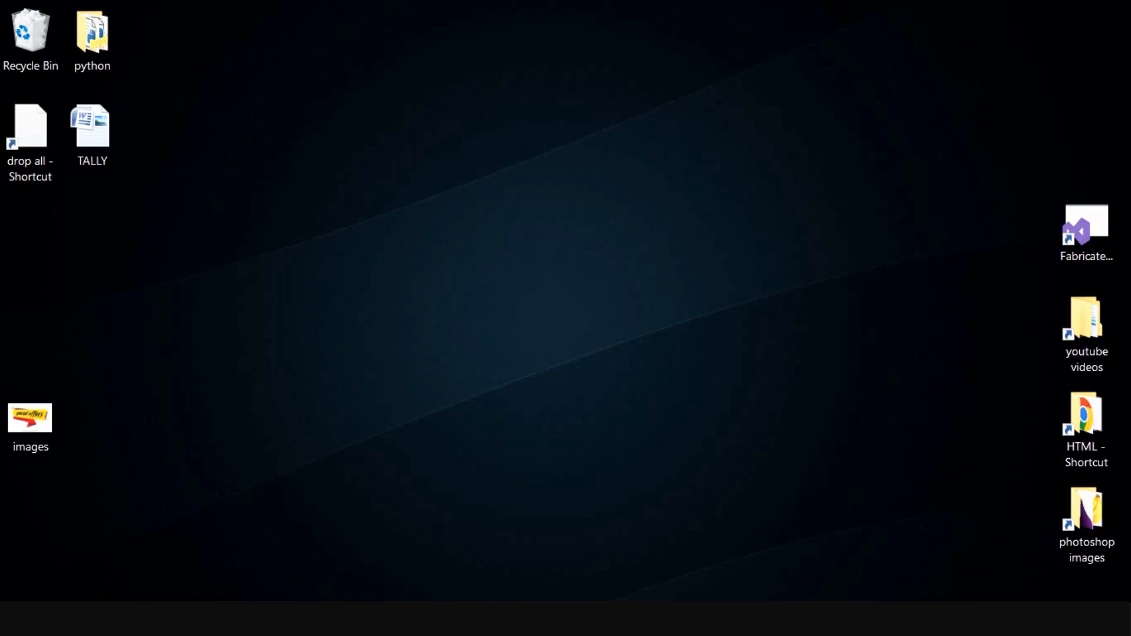
# Switch to Photoshop and activate the Brush tool for the blank Untitled-1 canvas
pyautogui.click(386, 618)
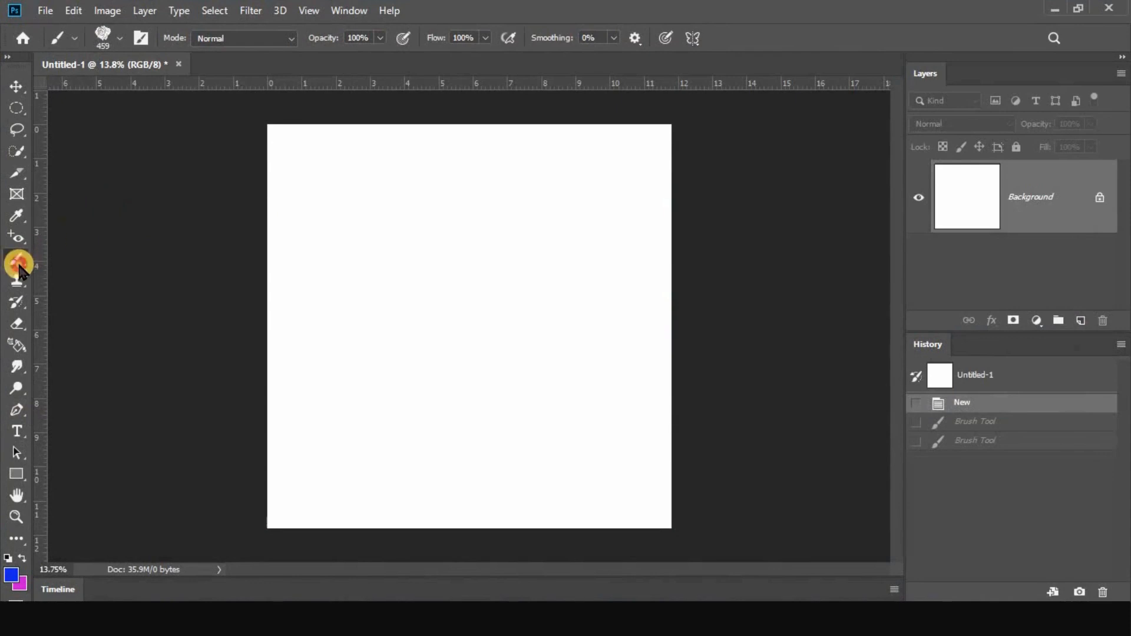
pyautogui.moveTo(19, 268); pyautogui.dragTo(85, 267)
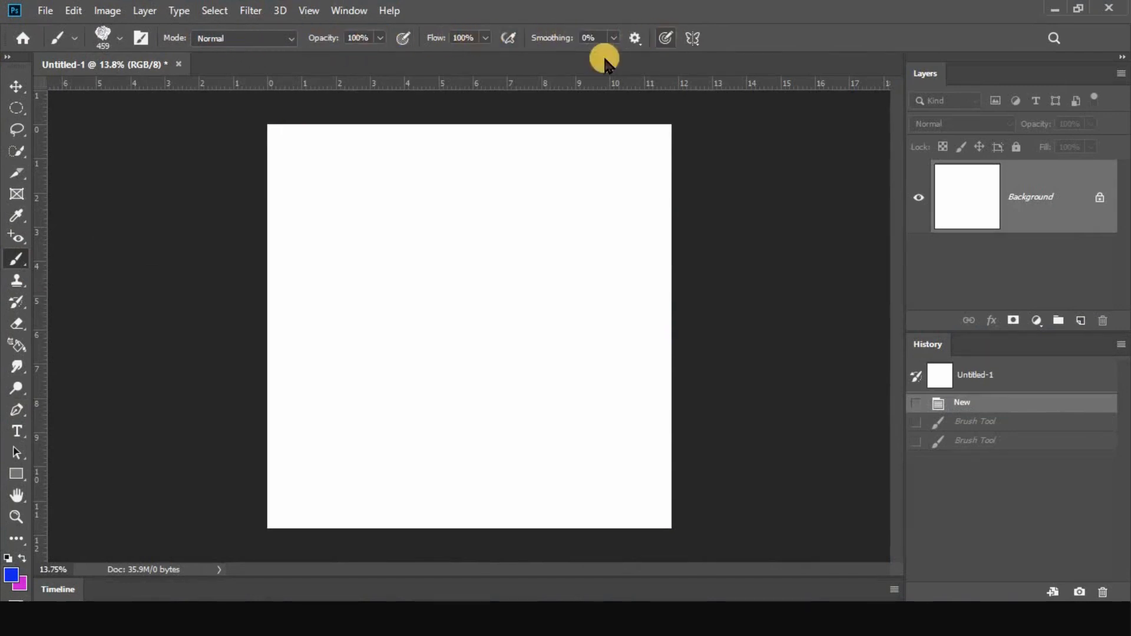
pyautogui.moveTo(420, 207); pyautogui.dragTo(444, 184)
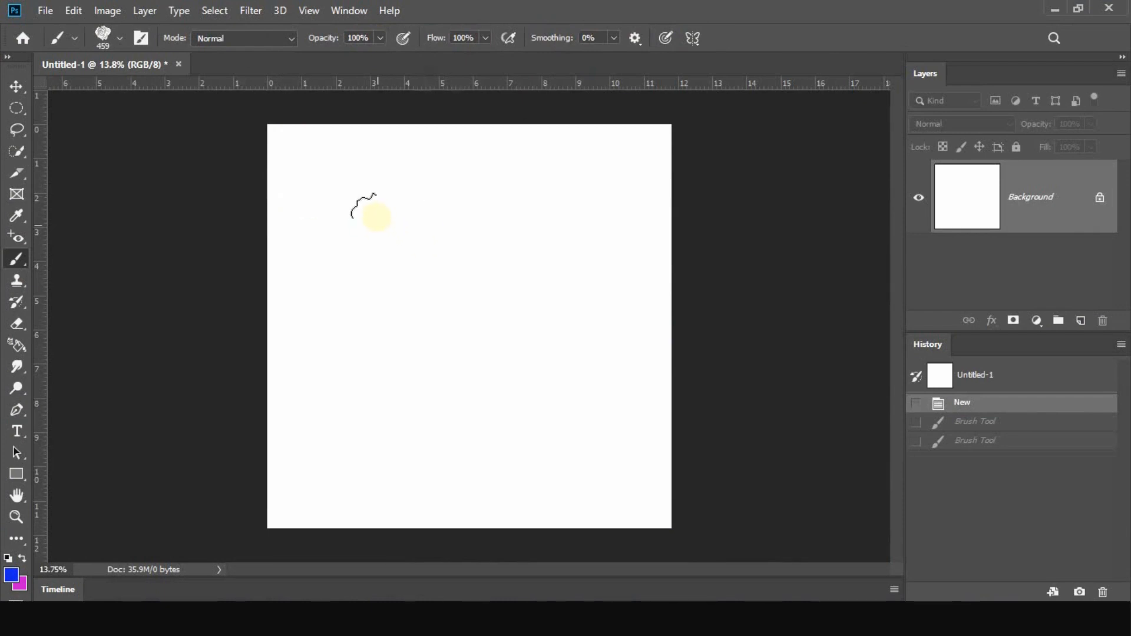
# Collapse the Wet Media Brushes group and choose the Hard Round preset from General Brushes
pyautogui.rightClick(342, 193)
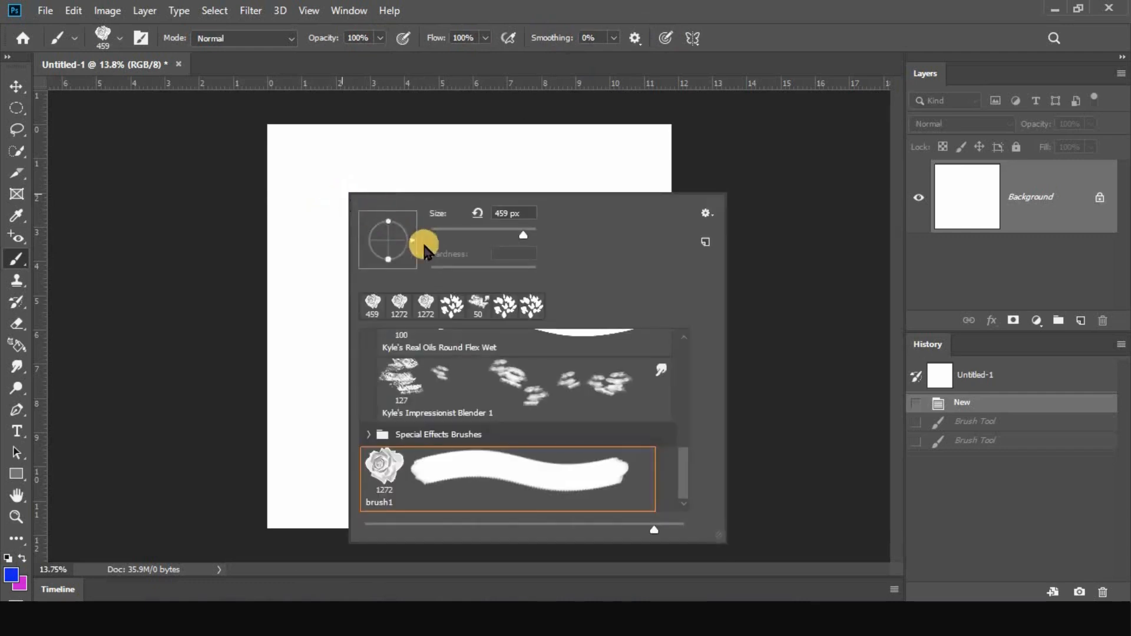
pyautogui.scroll(3, 425, 418)
pyautogui.scroll(8, 410, 425)
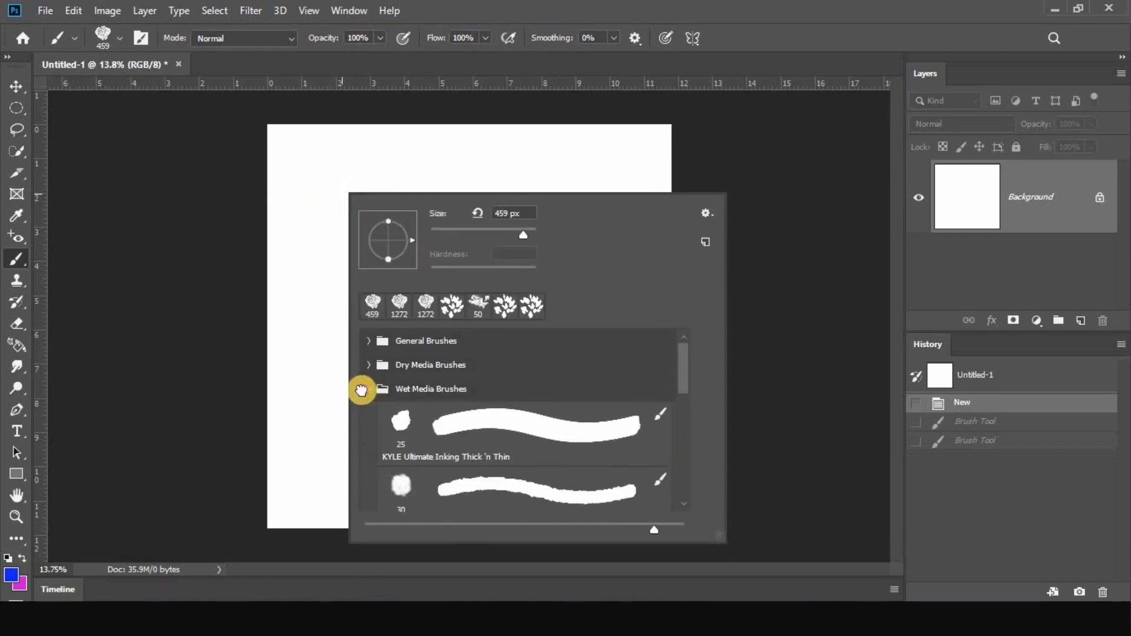
pyautogui.click(368, 389)
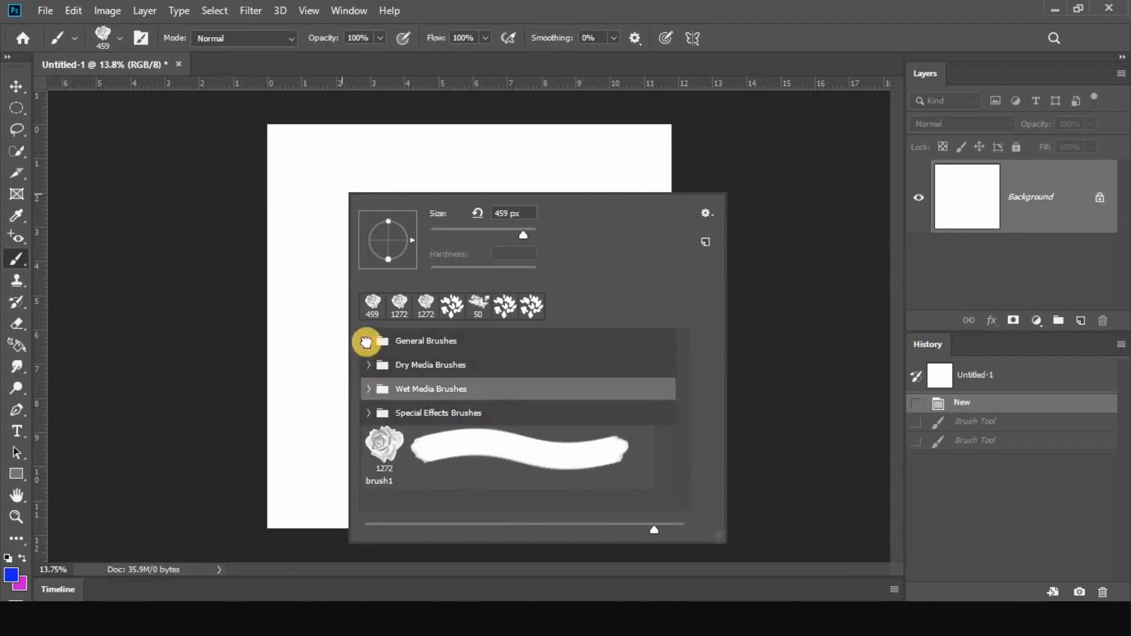
pyautogui.click(366, 342)
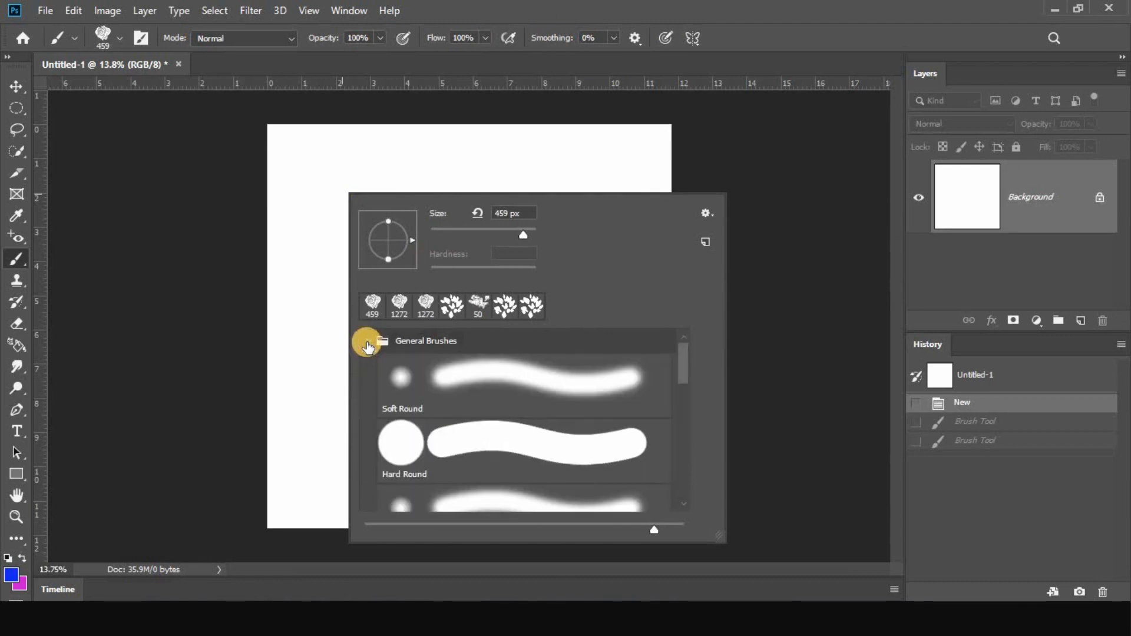
pyautogui.click(455, 455)
# Reduce the brush size to 241 px, and undo a test stroke painted across the upper part of the canvas
pyautogui.keyDown('alt'); pyautogui.rightClick(319, 197); pyautogui.keyUp('alt')
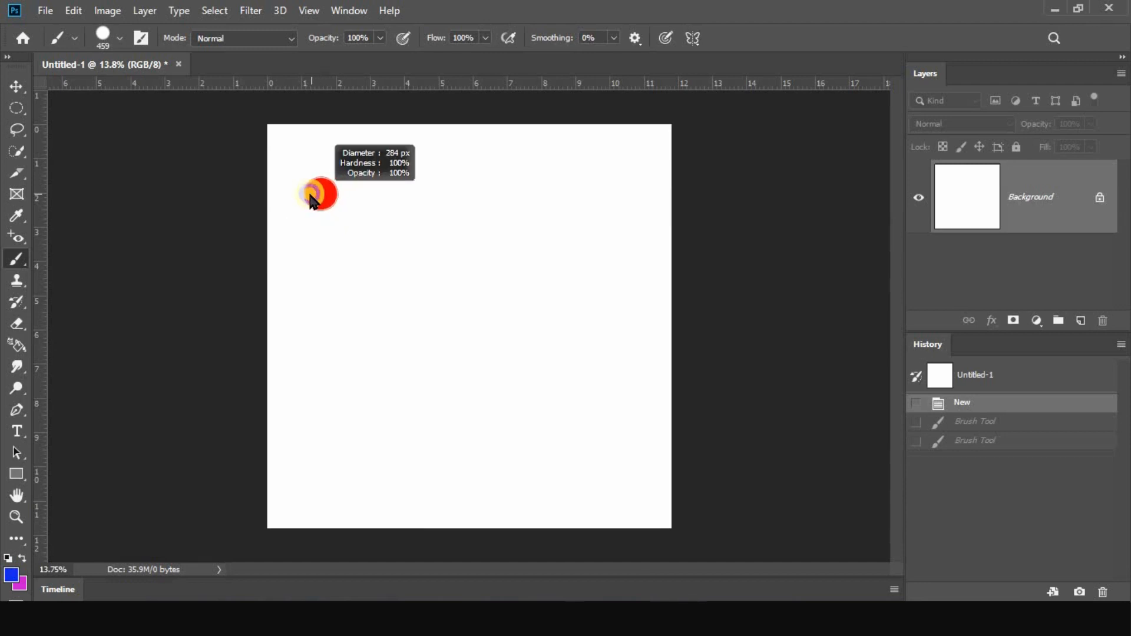
pyautogui.scroll(1, 477, 146)
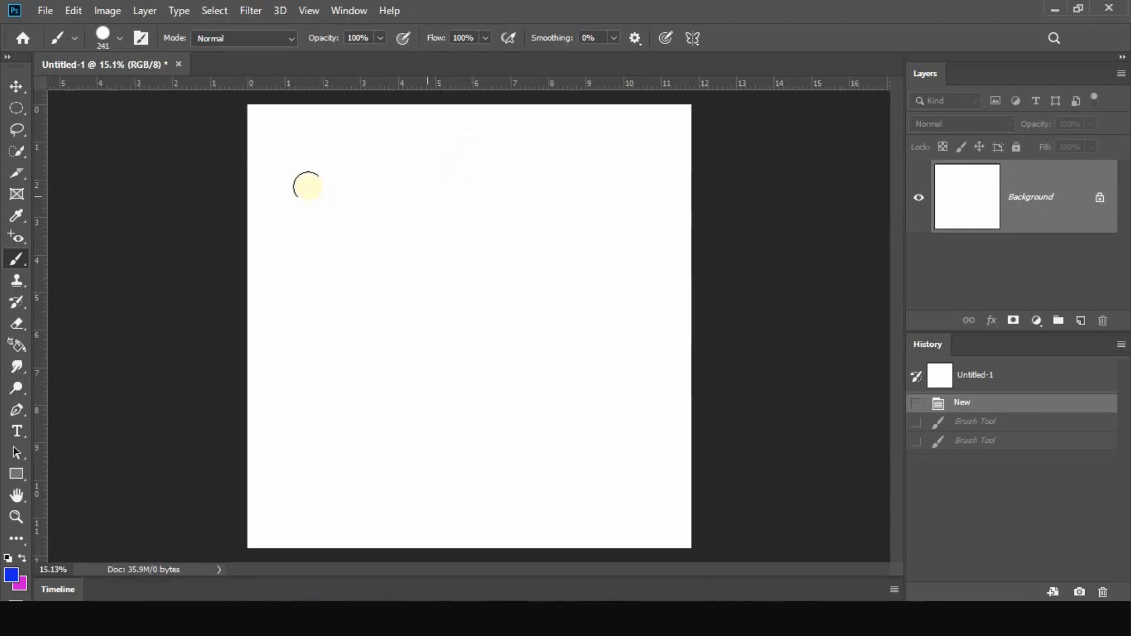
pyautogui.moveTo(320, 157); pyautogui.dragTo(590, 158)
pyautogui.hotkey('ctrl', 'z')
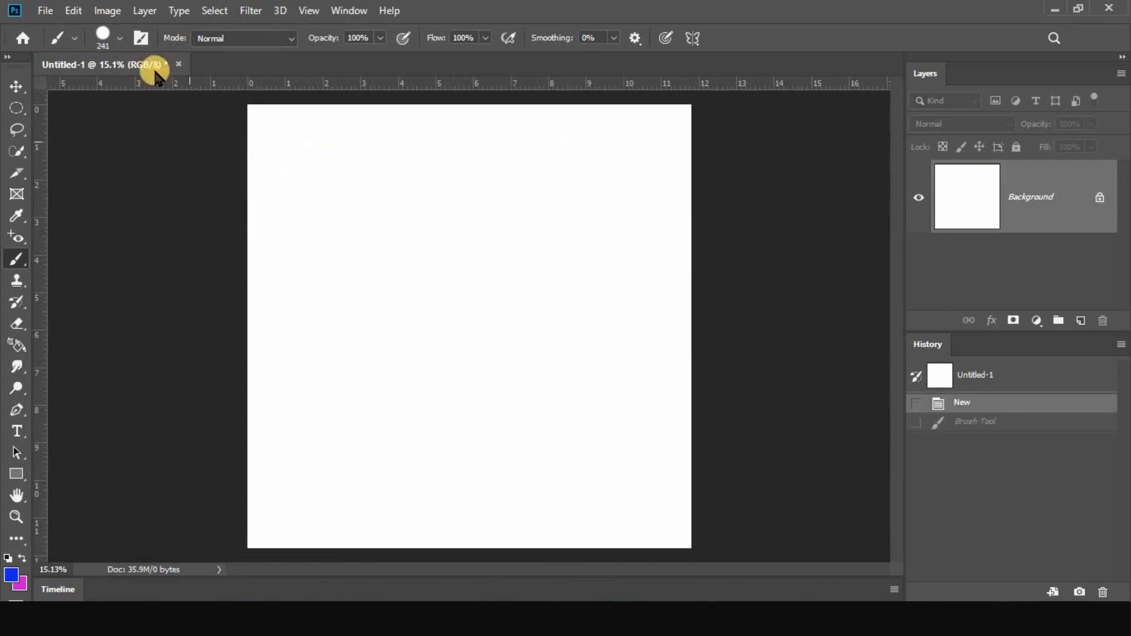
# Open the Brush Settings, move them beside the canvas, and browse the available brush tip shapes
pyautogui.click(140, 39)
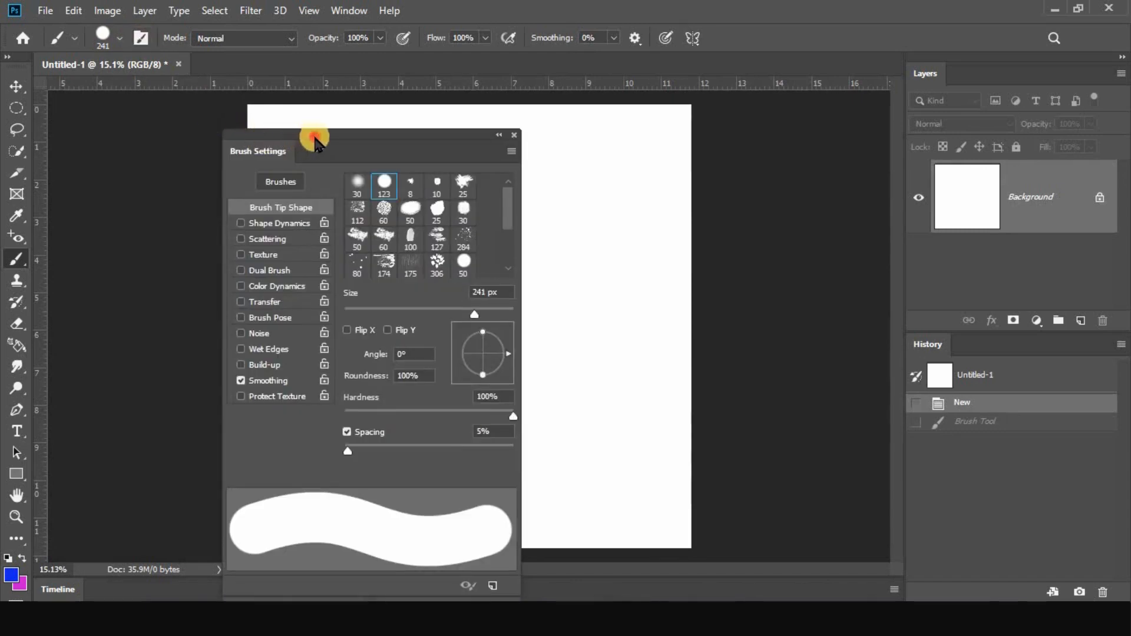
pyautogui.moveTo(316, 141)
pyautogui.mouseDown()
pyautogui.moveTo(762, 68)
pyautogui.moveTo(816, 89)
pyautogui.mouseUp()
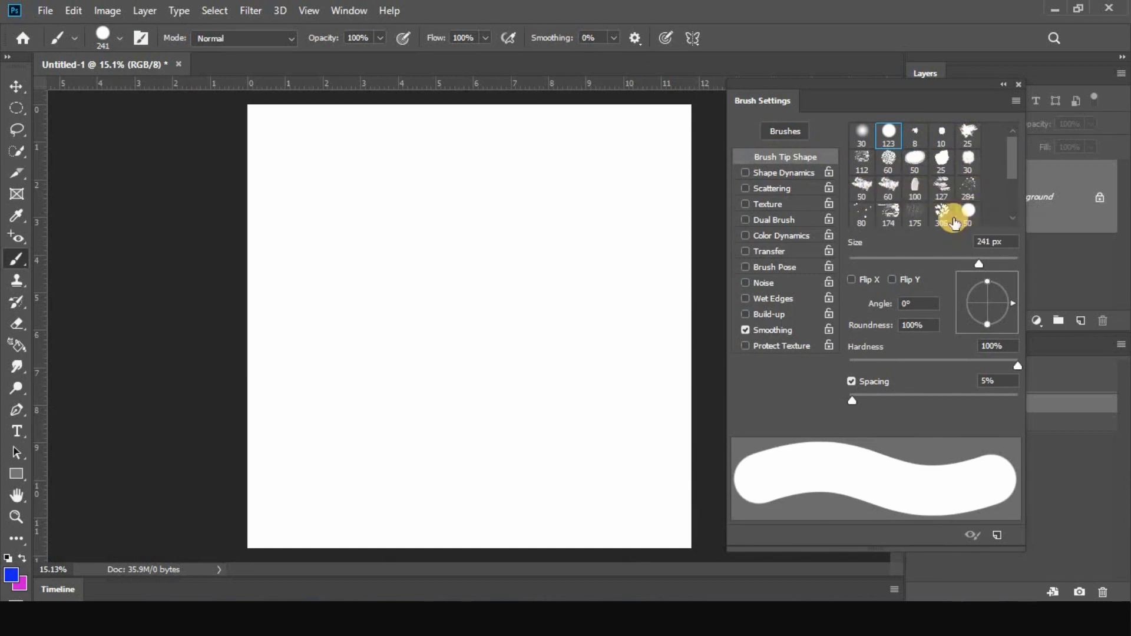
pyautogui.click(1015, 185)
pyautogui.click(1014, 185)
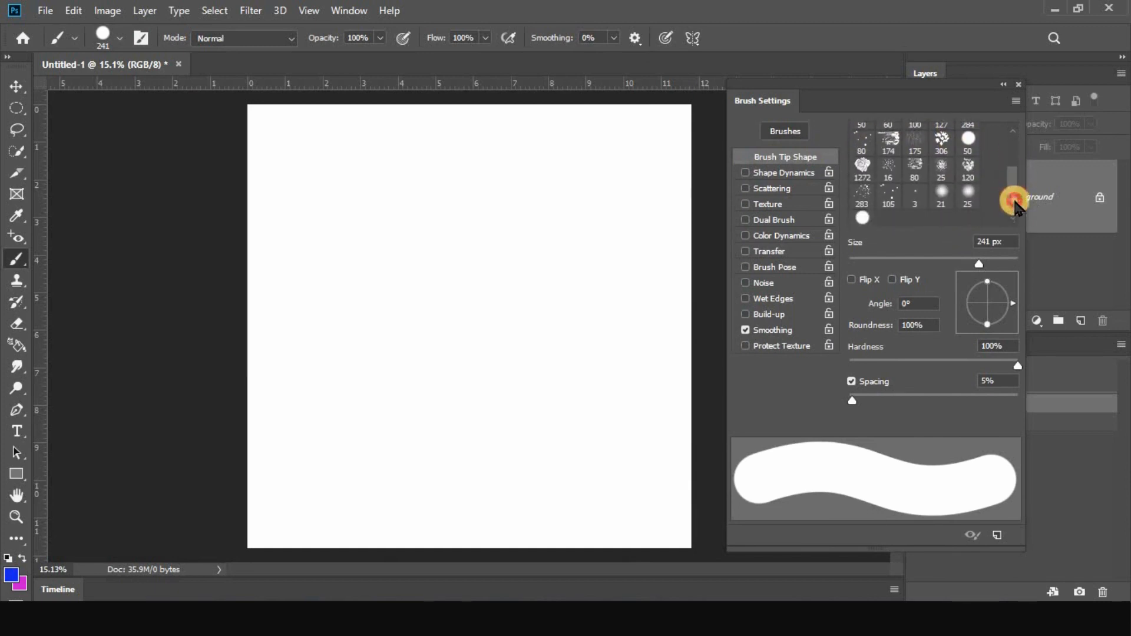
pyautogui.click(1015, 185)
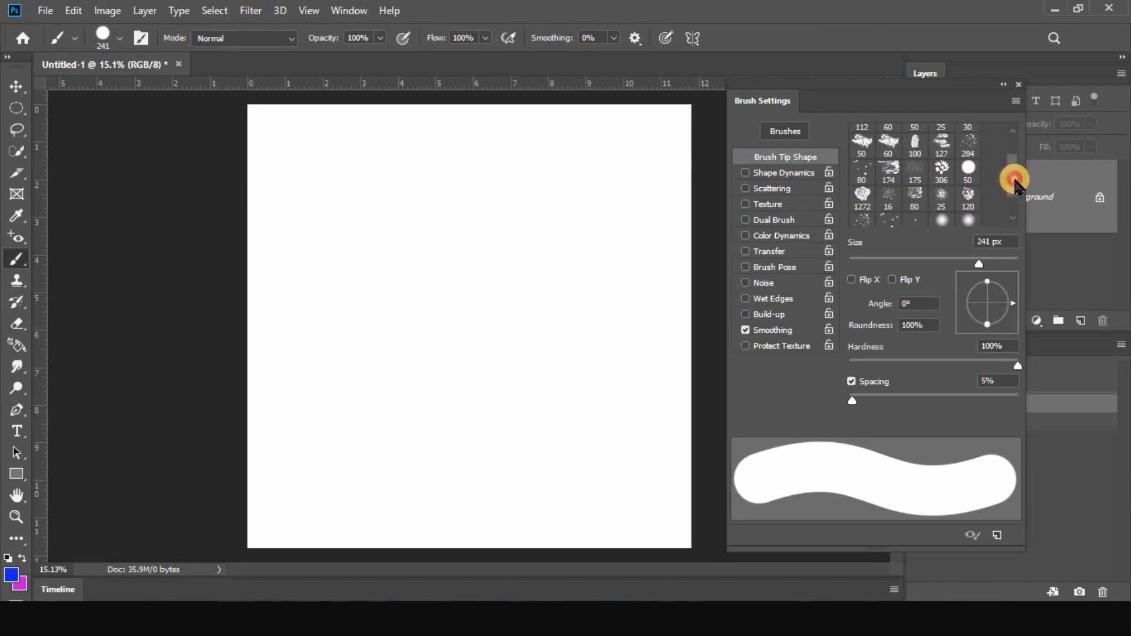
pyautogui.moveTo(1015, 179); pyautogui.dragTo(1015, 165)
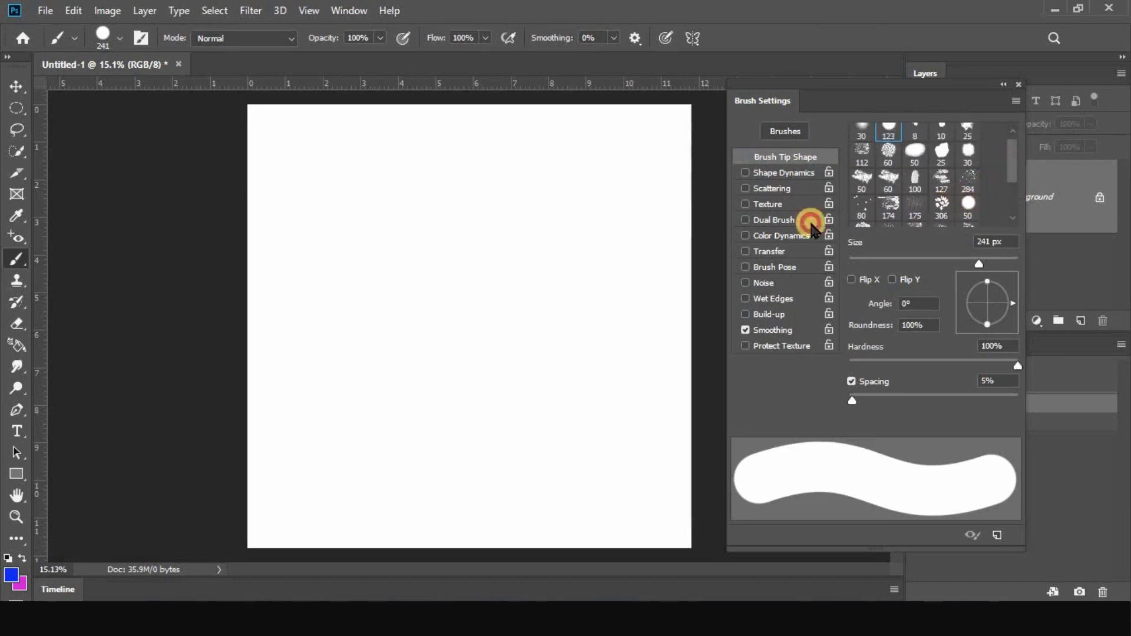
# Try the 306 leaf-shaped tip at 1377 px and the hard round 50 tip at 1637 px
pyautogui.click(941, 208)
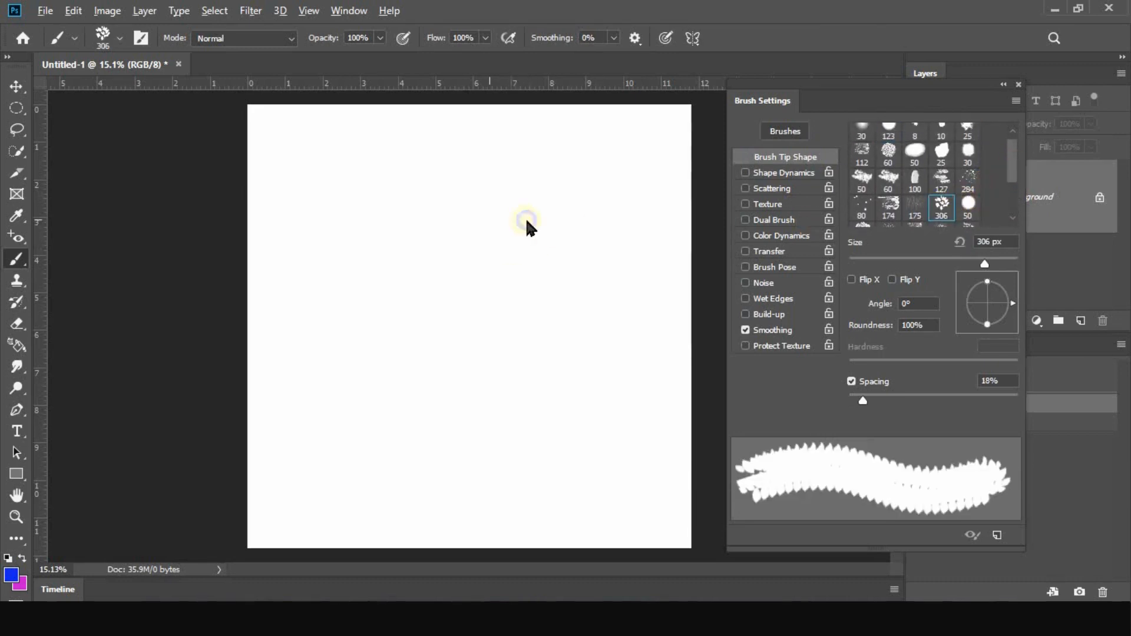
pyautogui.moveTo(527, 221); pyautogui.dragTo(556, 217)
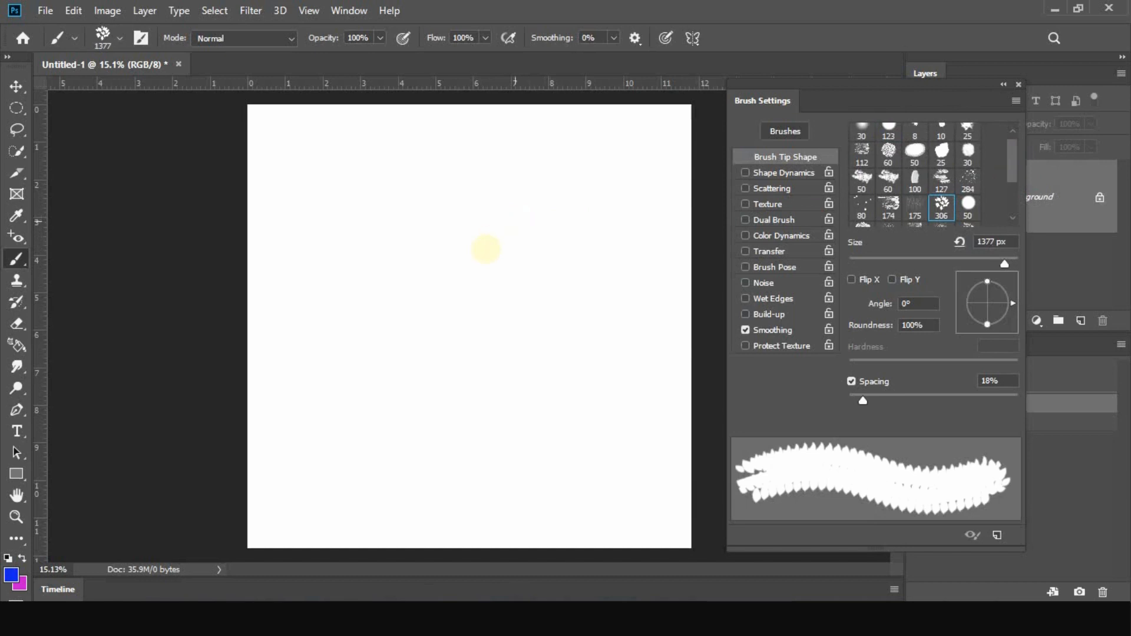
pyautogui.click(968, 206)
pyautogui.moveTo(482, 238)
pyautogui.mouseDown()
pyautogui.moveTo(583, 241)
pyautogui.moveTo(563, 236)
pyautogui.mouseUp()
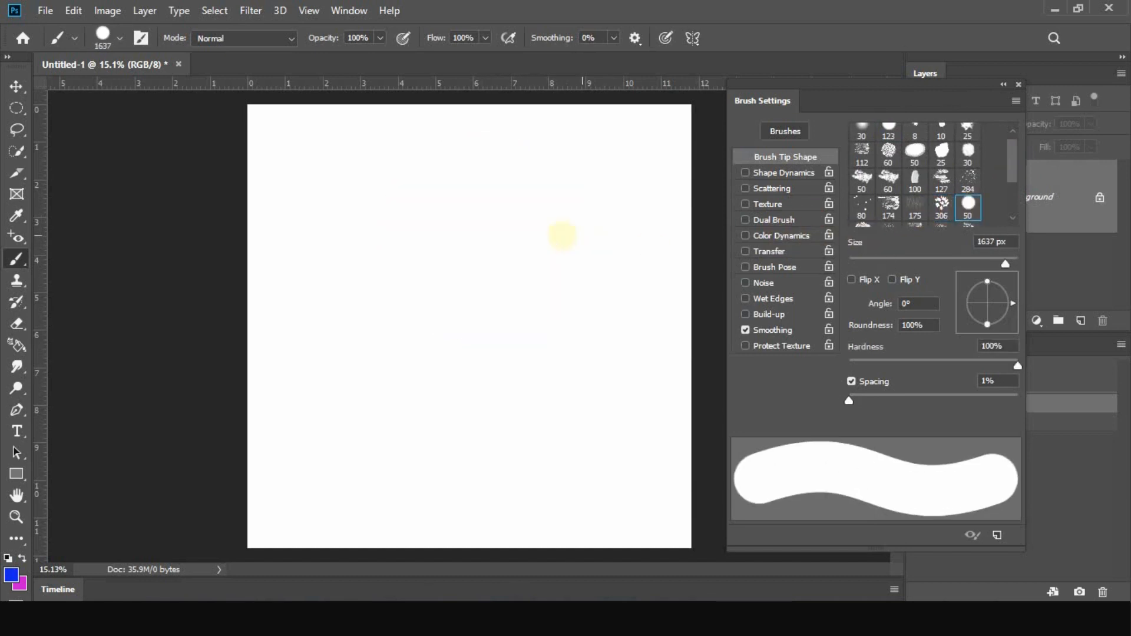
# Try the 174 textured tip at 1959 px with blue test strokes on the canvas, and undo them all
pyautogui.click(887, 209)
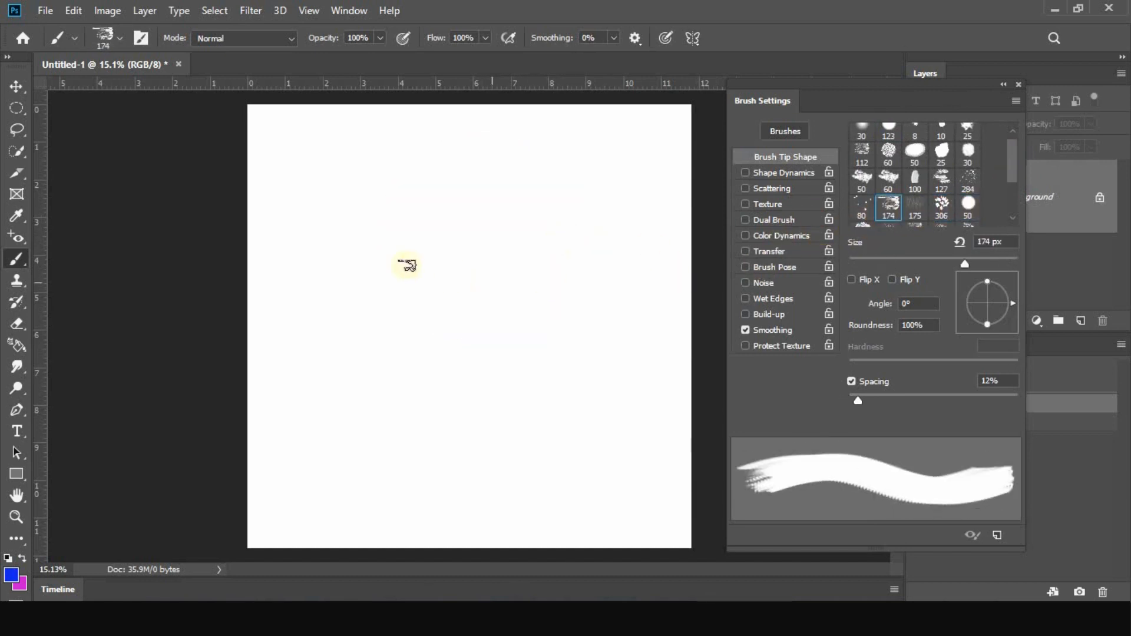
pyautogui.moveTo(407, 265)
pyautogui.mouseDown()
pyautogui.moveTo(518, 246)
pyautogui.moveTo(452, 221)
pyautogui.moveTo(480, 286)
pyautogui.mouseUp()
pyautogui.click(529, 351)
pyautogui.click(429, 418)
pyautogui.click(416, 446)
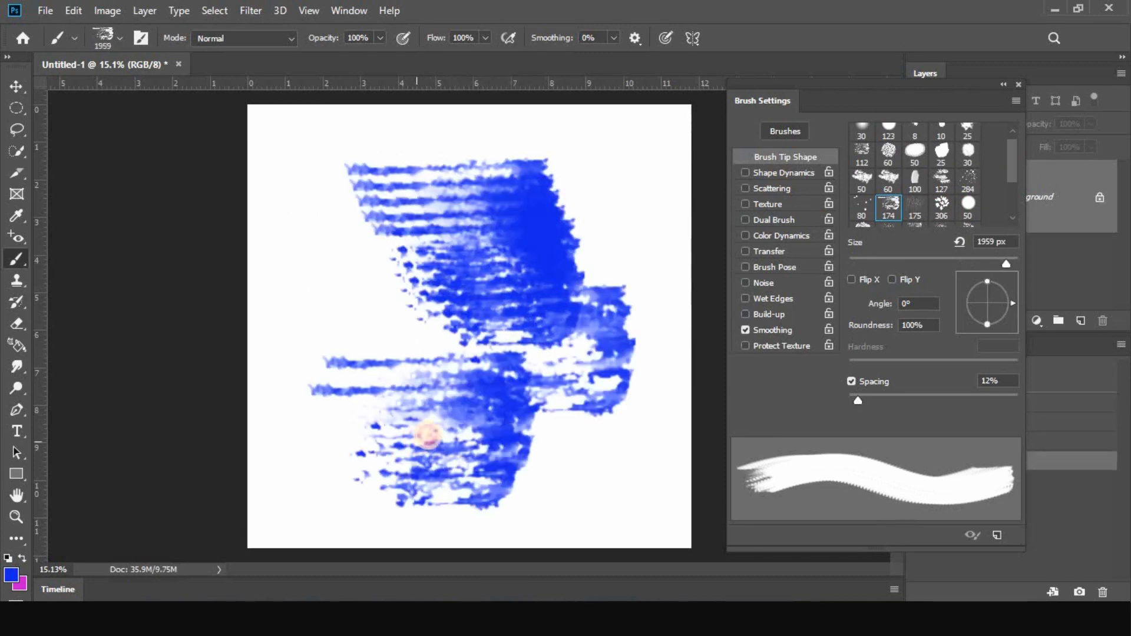
pyautogui.hotkey('ctrl', 'z')
pyautogui.hotkey('ctrl', 'z')
pyautogui.hotkey('ctrl', 'z')
pyautogui.hotkey('ctrl', 'z')
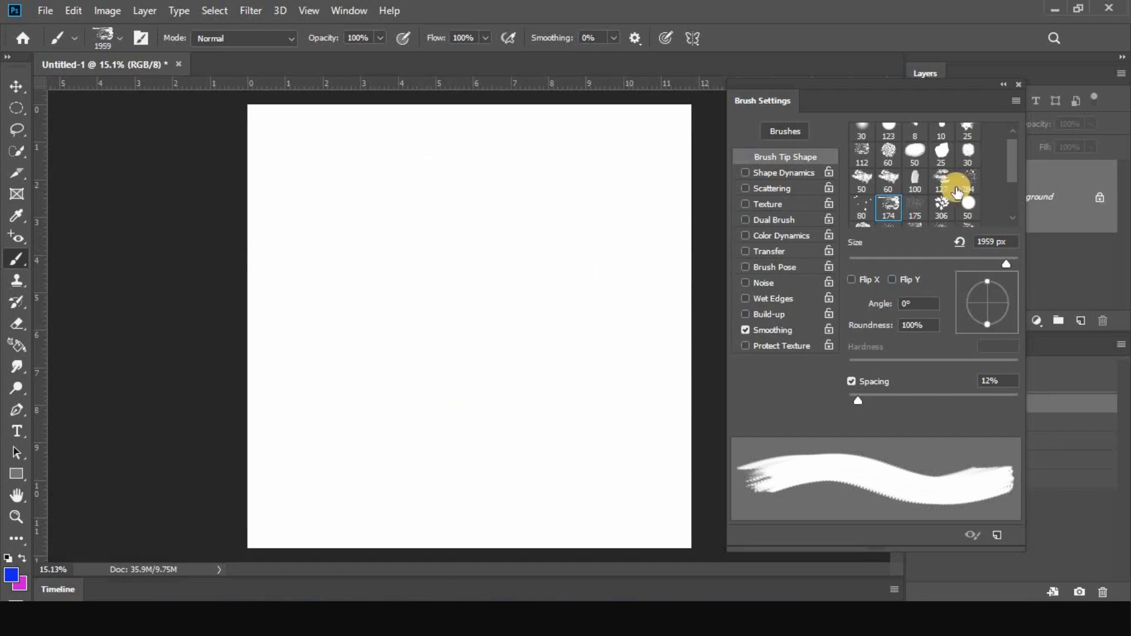
# Choose the 306 leaf-shaped brush tip and set its size to 504 px
pyautogui.scroll(1, 915, 190)
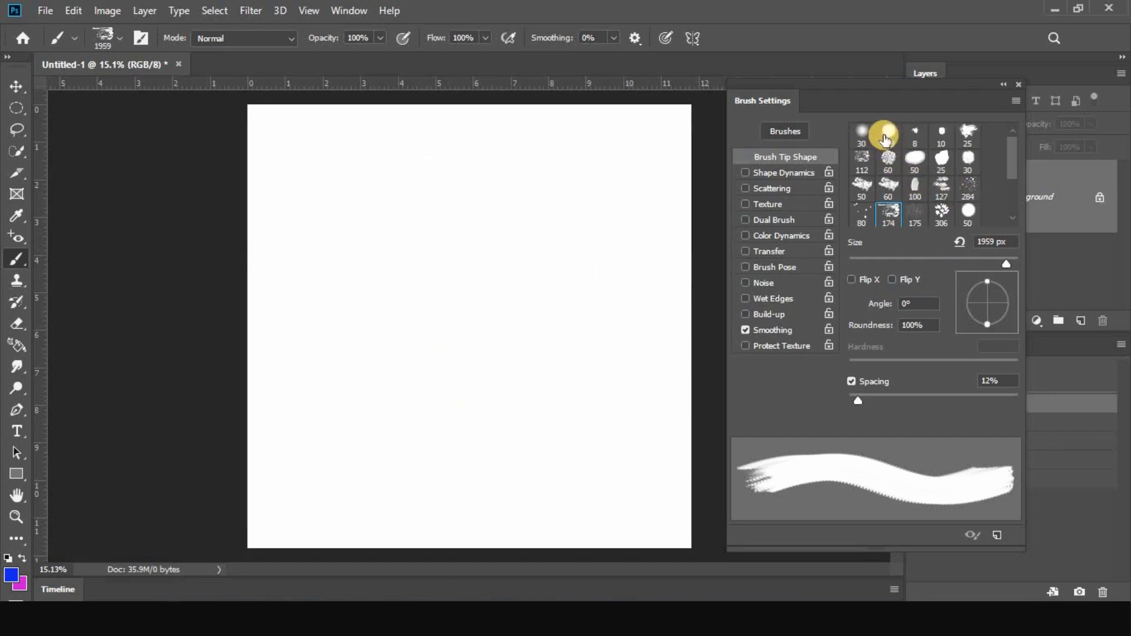
pyautogui.click(885, 138)
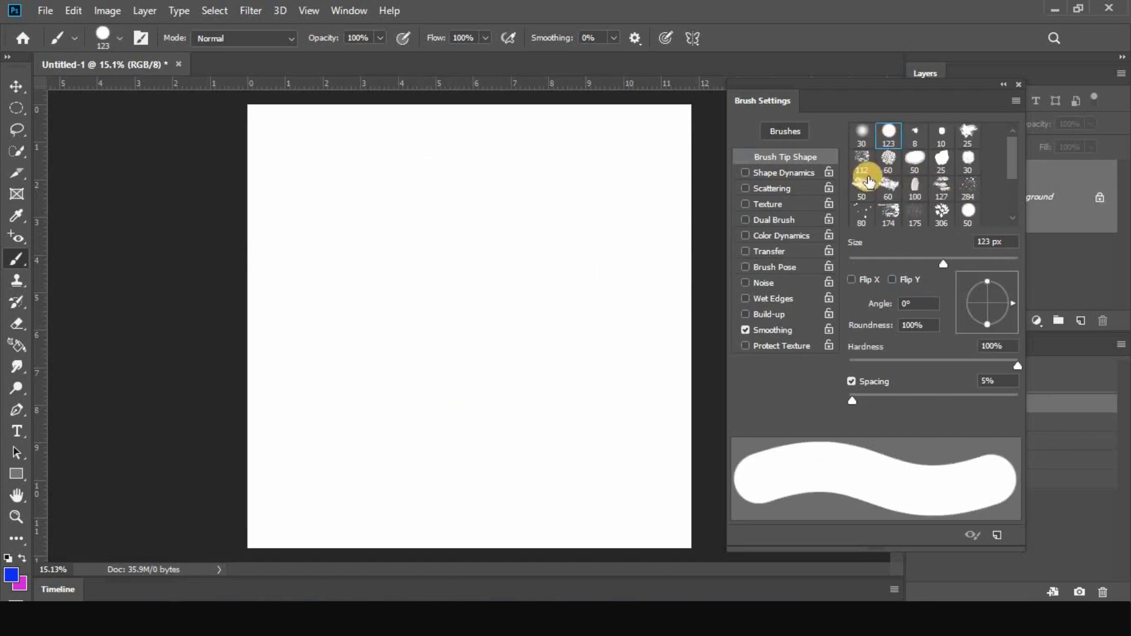
pyautogui.click(940, 215)
pyautogui.moveTo(485, 234)
pyautogui.mouseDown()
pyautogui.moveTo(533, 234)
pyautogui.moveTo(488, 227)
pyautogui.moveTo(502, 227)
pyautogui.mouseUp()
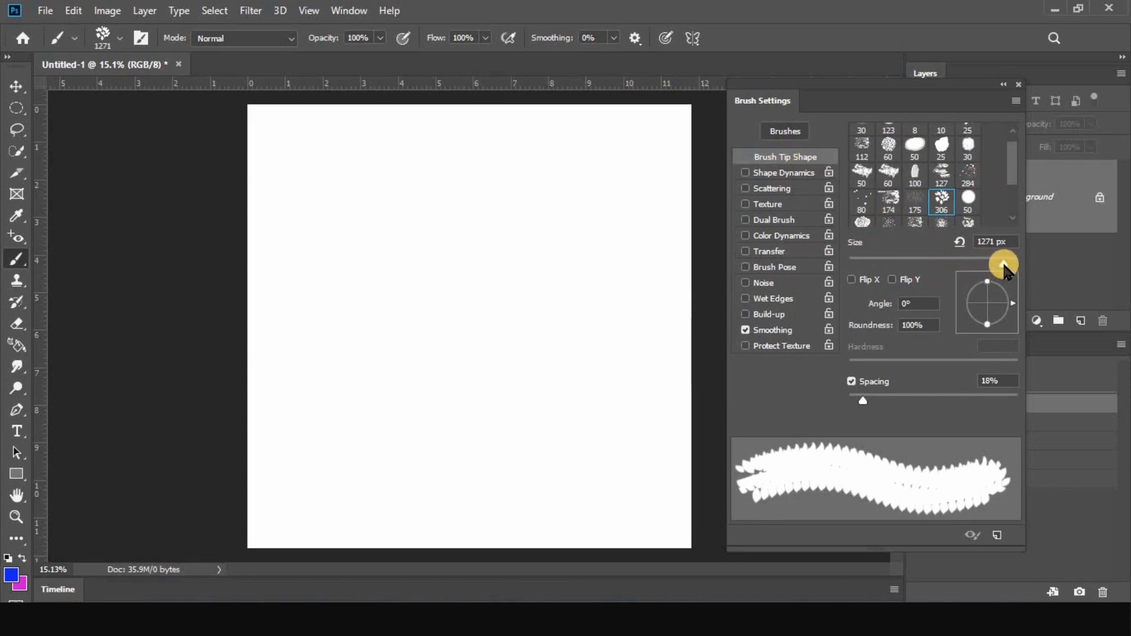
pyautogui.moveTo(1004, 265); pyautogui.dragTo(1002, 265)
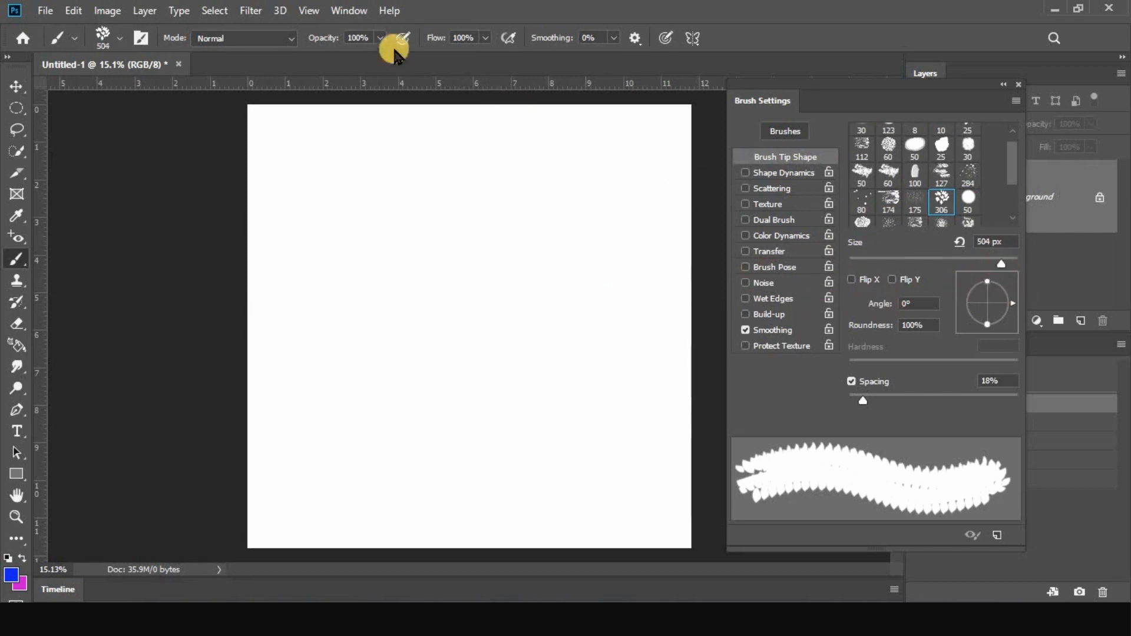
# Rotate the leaf-shaped brush tip to an angle of -3°
pyautogui.click(120, 40)
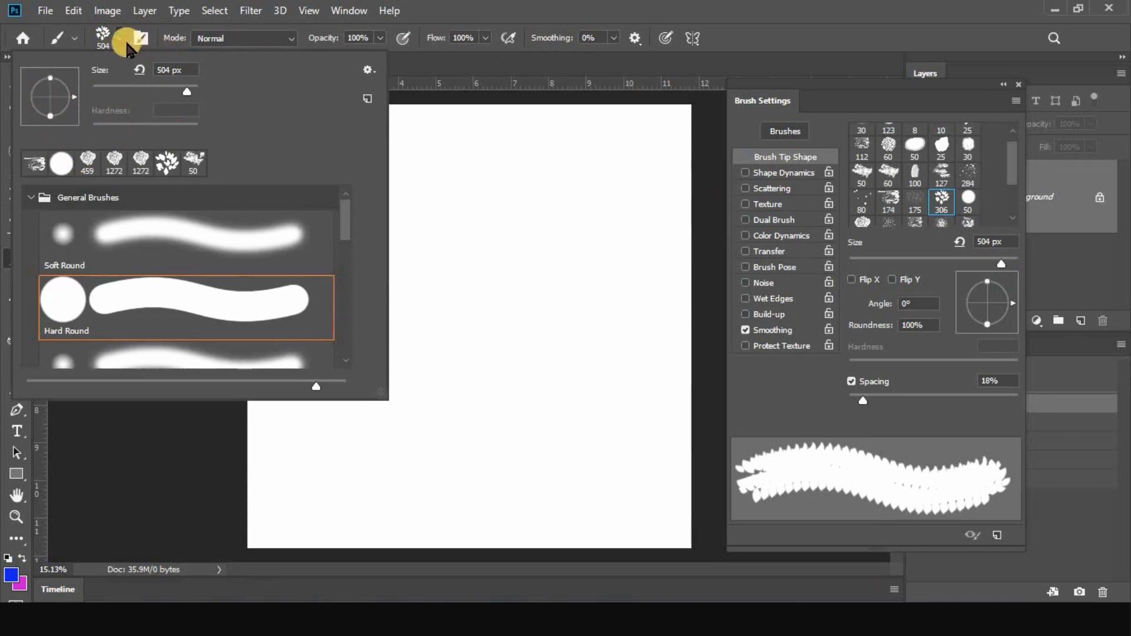
pyautogui.click(120, 40)
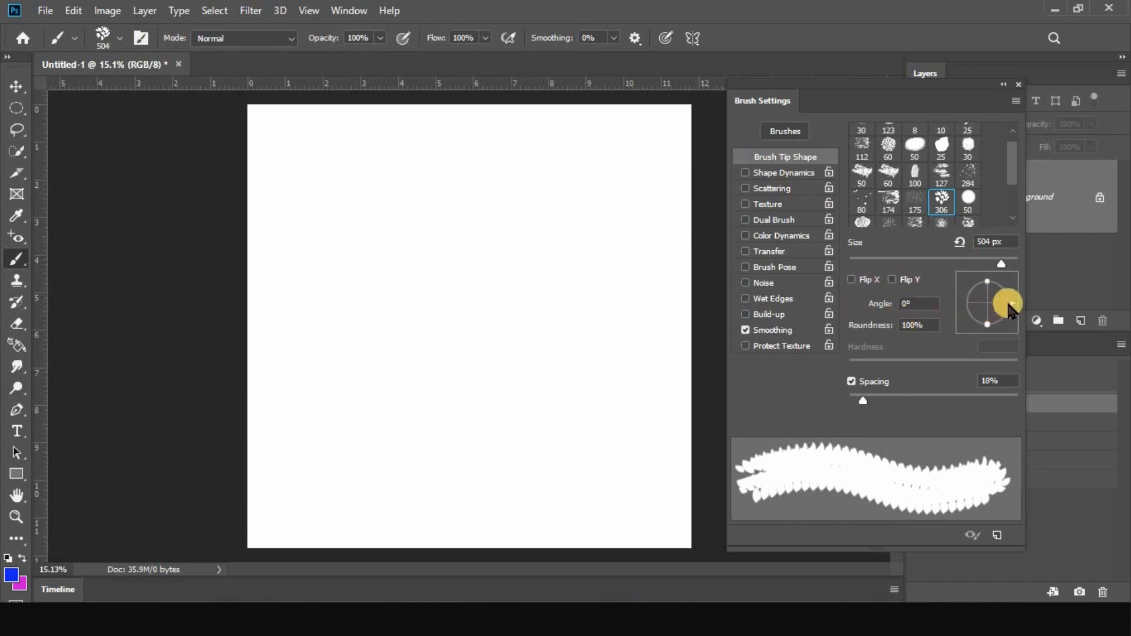
pyautogui.moveTo(1012, 308)
pyautogui.mouseDown()
pyautogui.moveTo(988, 324)
pyautogui.moveTo(1014, 310)
pyautogui.mouseUp()
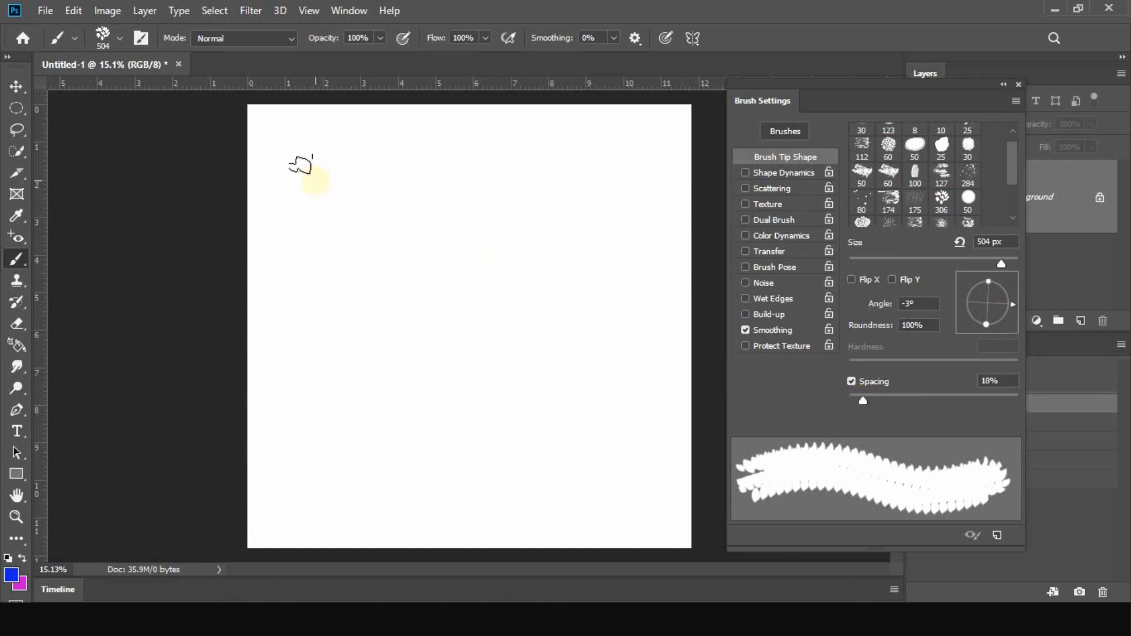
# Stamp two rows of five separate blue leaf clusters across the upper half of the canvas
pyautogui.moveTo(301, 165); pyautogui.dragTo(317, 209)
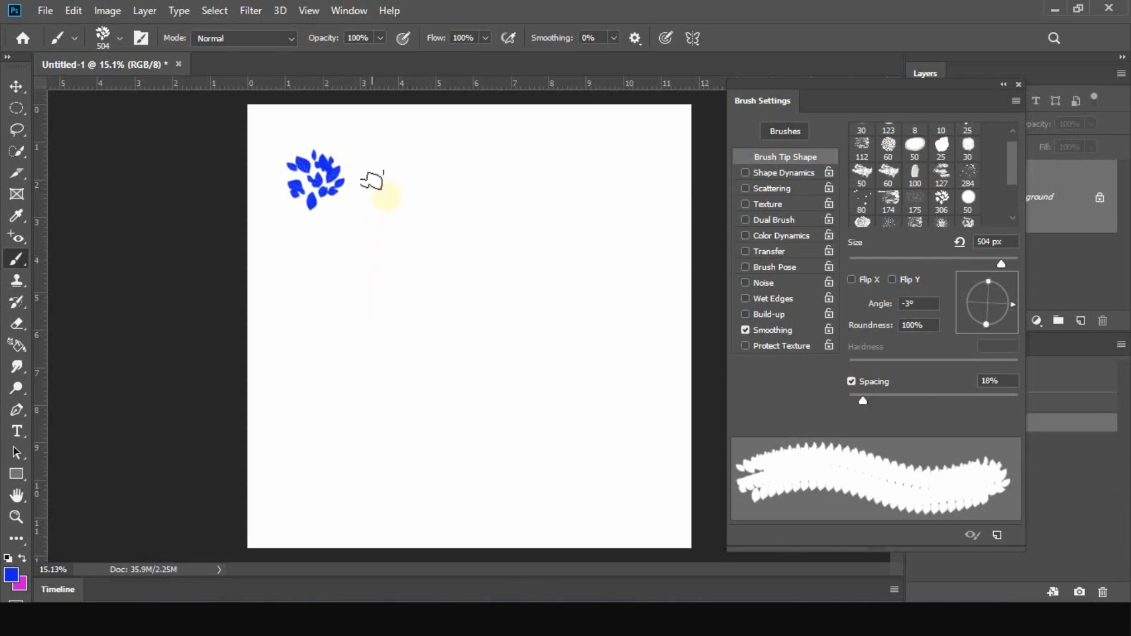
pyautogui.click(387, 180)
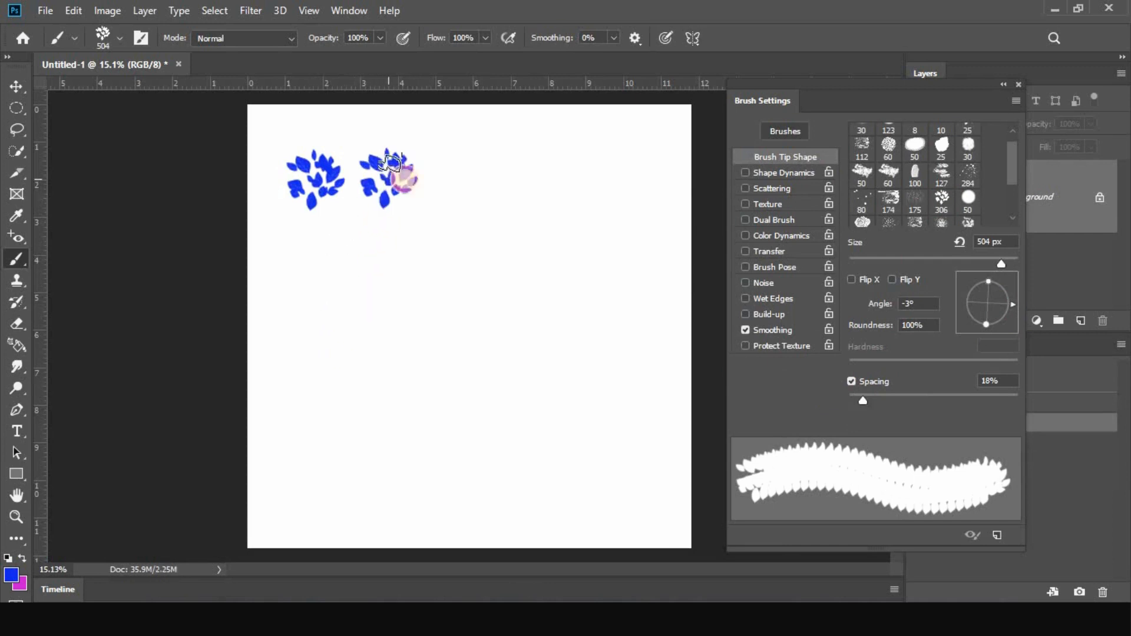
pyautogui.click(457, 178)
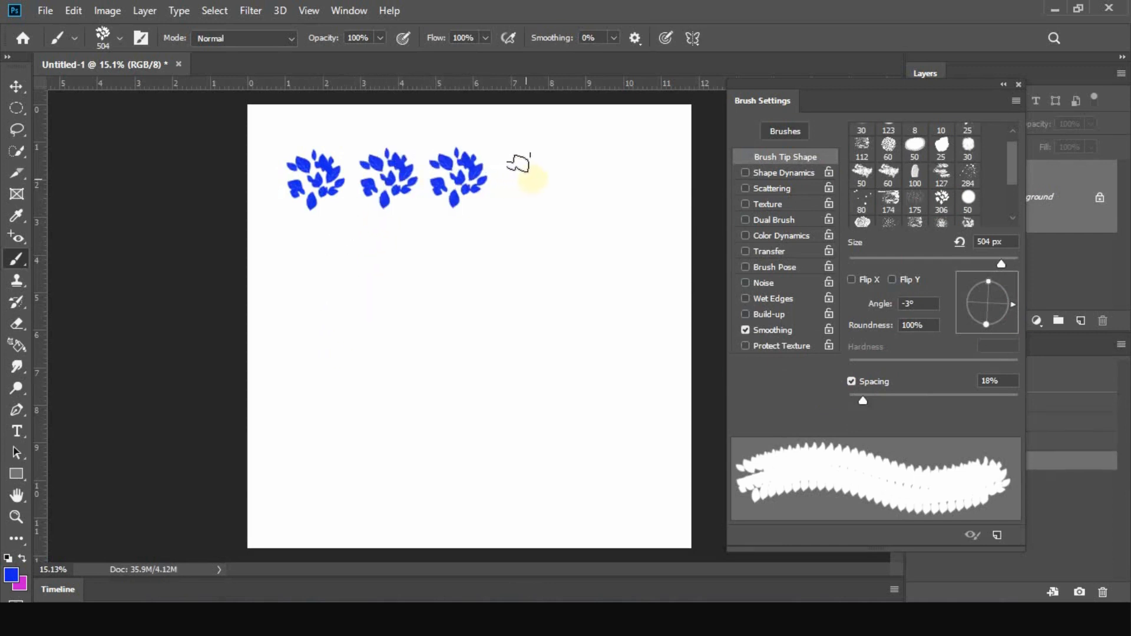
pyautogui.click(530, 178)
pyautogui.click(603, 176)
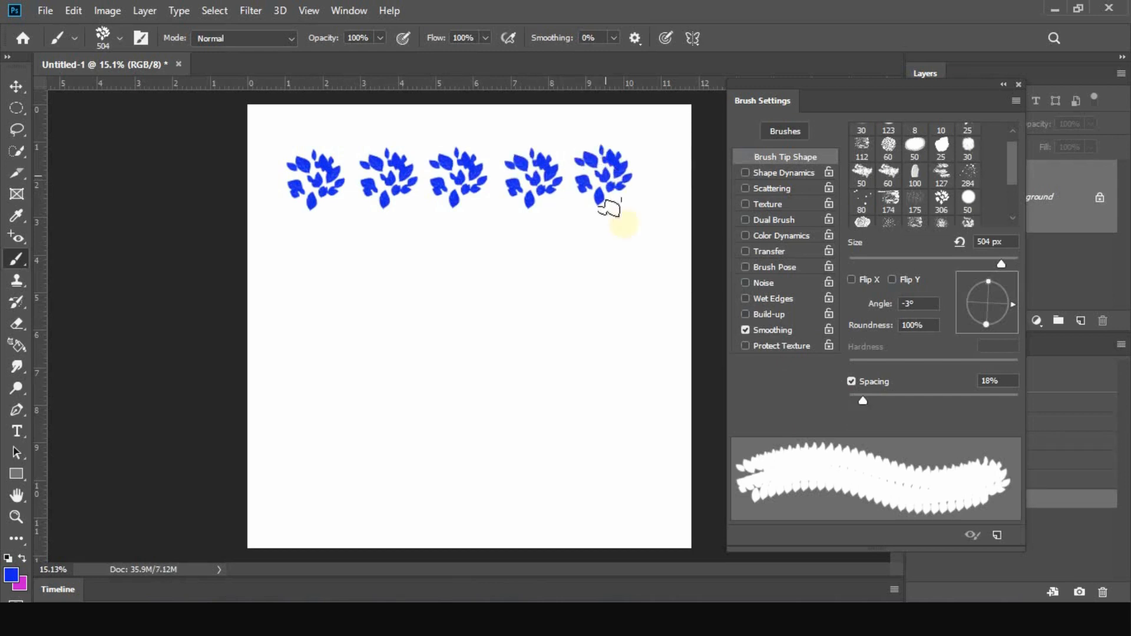
pyautogui.click(314, 260)
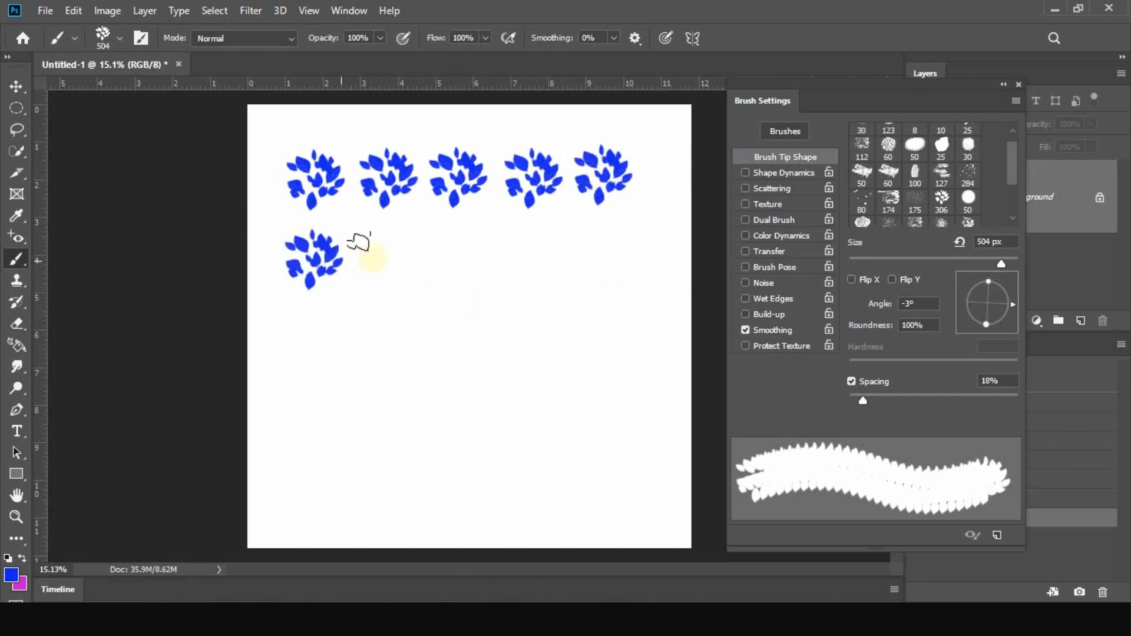
pyautogui.click(387, 257)
pyautogui.click(462, 255)
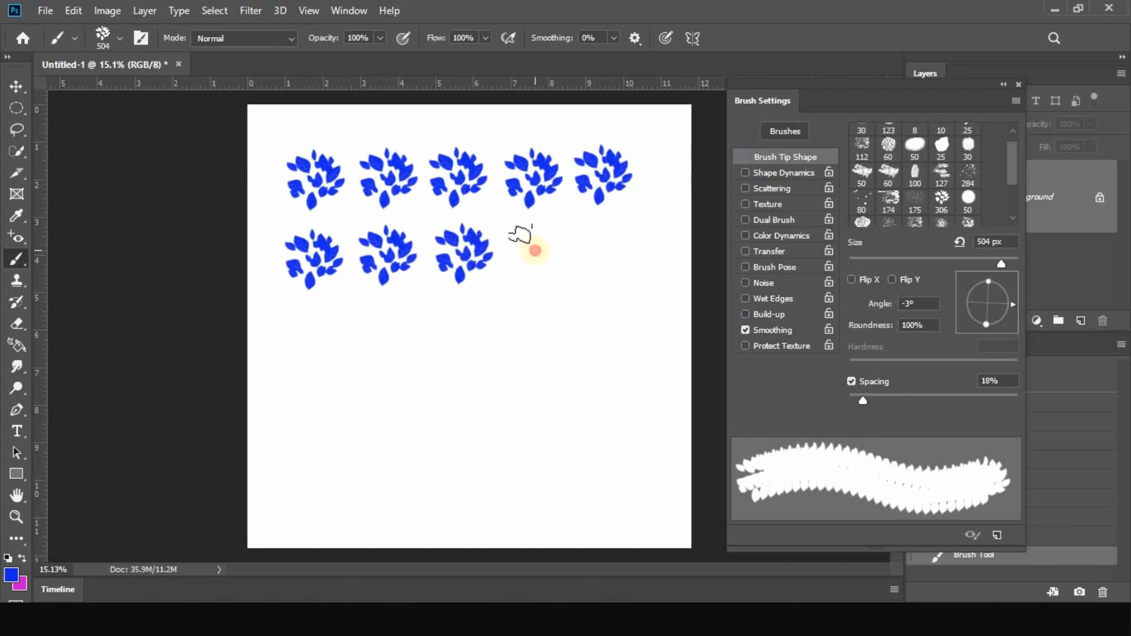
pyautogui.click(535, 251)
pyautogui.click(613, 247)
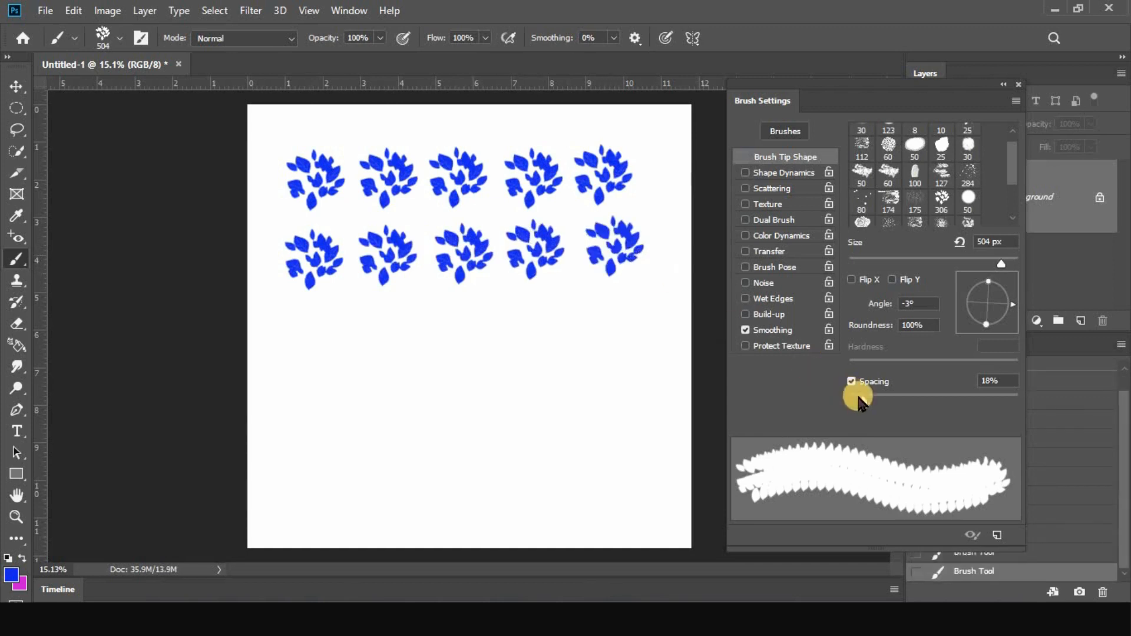
# Test the leaf brush on the canvas's lower half with one stroke at 27% spacing and another at 102%
pyautogui.moveTo(866, 403); pyautogui.dragTo(870, 400)
pyautogui.moveTo(354, 365)
pyautogui.mouseDown()
pyautogui.moveTo(591, 366)
pyautogui.moveTo(573, 374)
pyautogui.moveTo(595, 362)
pyautogui.mouseUp()
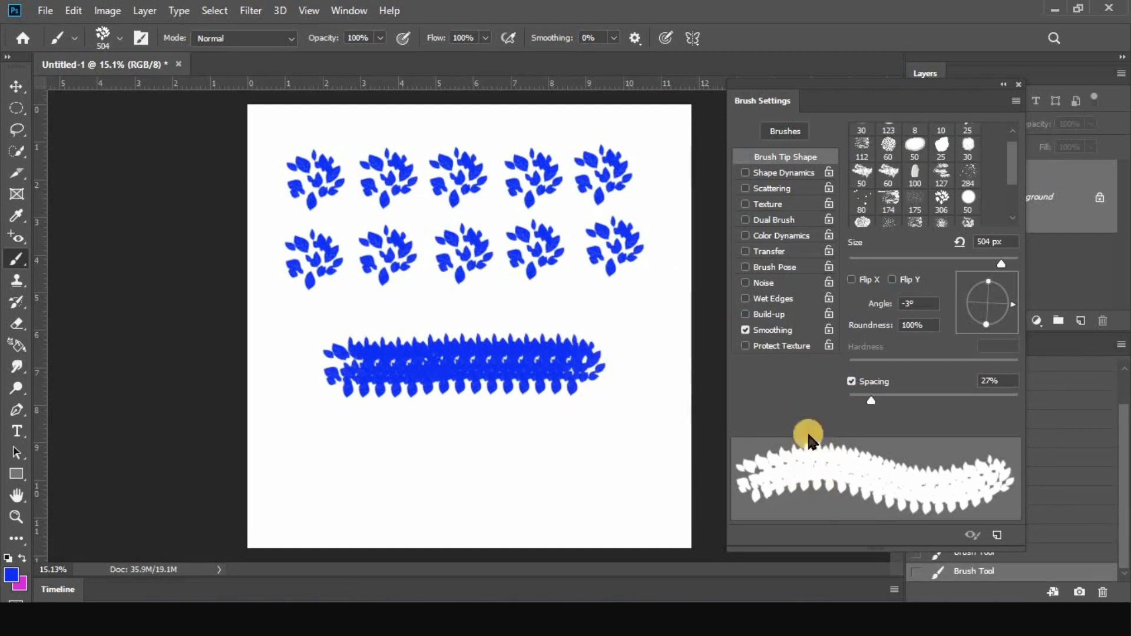
pyautogui.moveTo(872, 405); pyautogui.dragTo(936, 413)
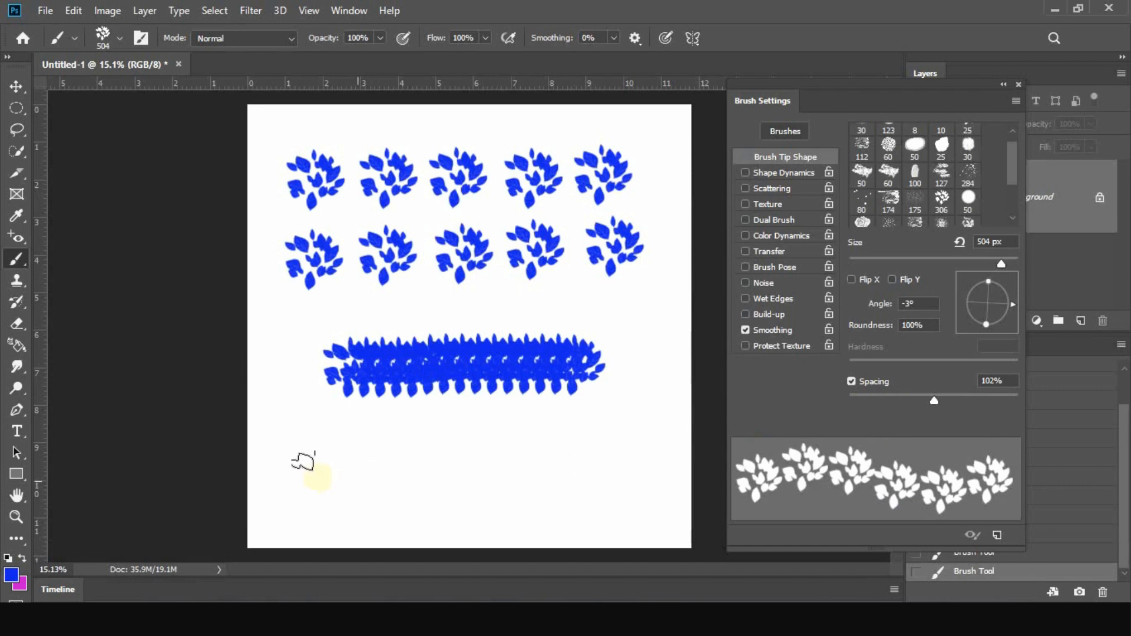
pyautogui.moveTo(318, 476)
pyautogui.mouseDown()
pyautogui.moveTo(463, 455)
pyautogui.moveTo(559, 470)
pyautogui.moveTo(626, 459)
pyautogui.moveTo(647, 406)
pyautogui.moveTo(654, 257)
pyautogui.mouseUp()
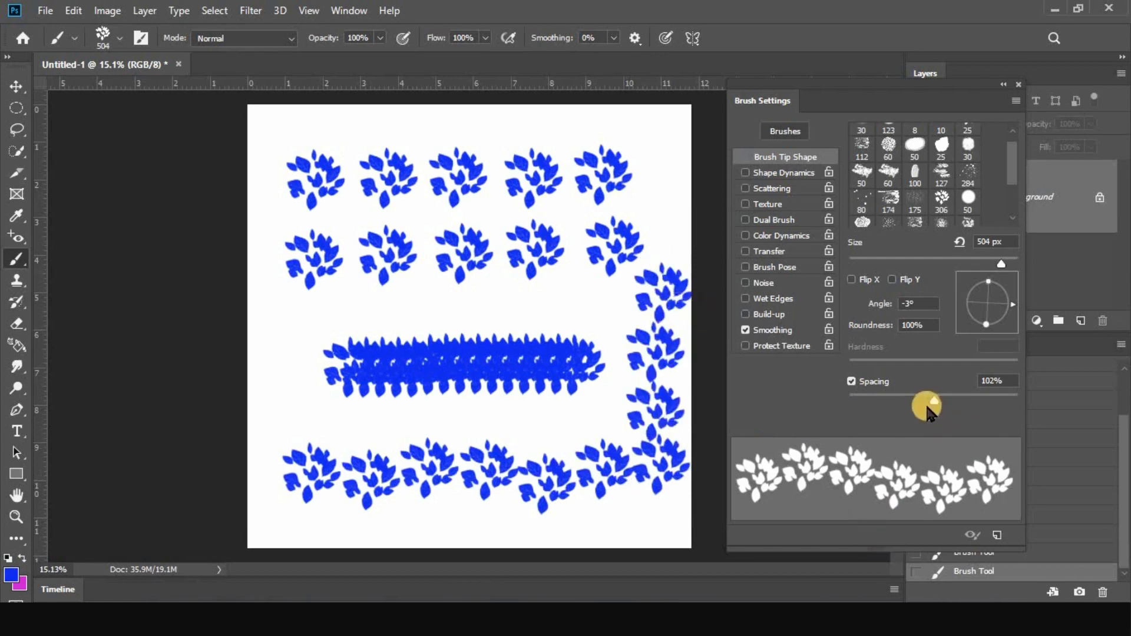
# Set the brush tip spacing to 153% and revert the canvas to its blank state
pyautogui.moveTo(937, 404); pyautogui.dragTo(955, 402)
pyautogui.click(1069, 419)
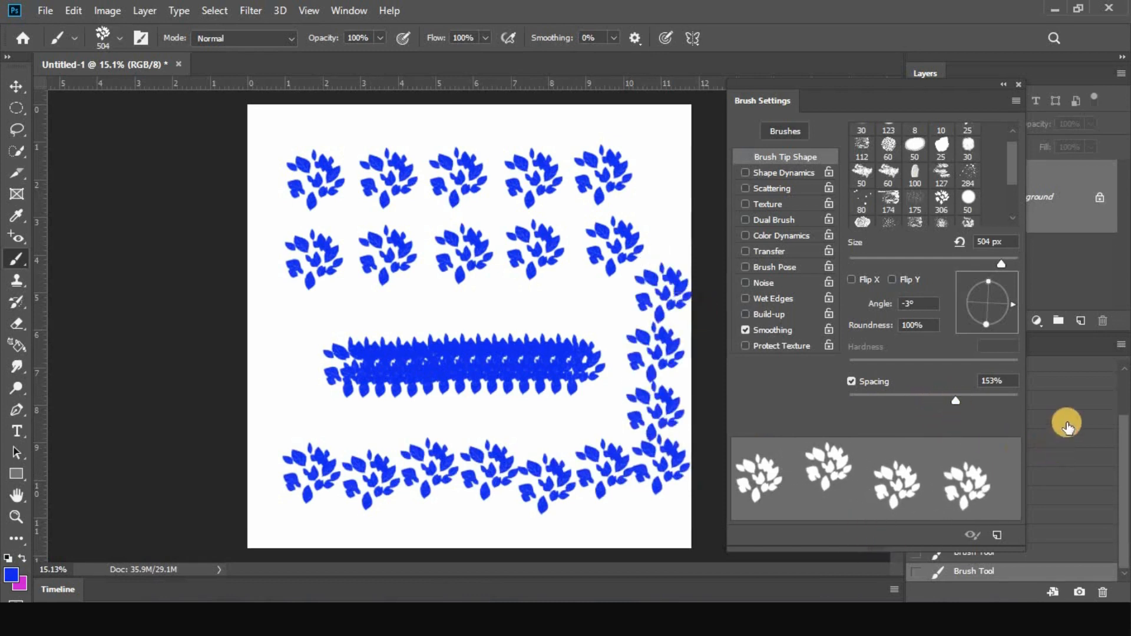
pyautogui.click(1066, 389)
pyautogui.click(1058, 372)
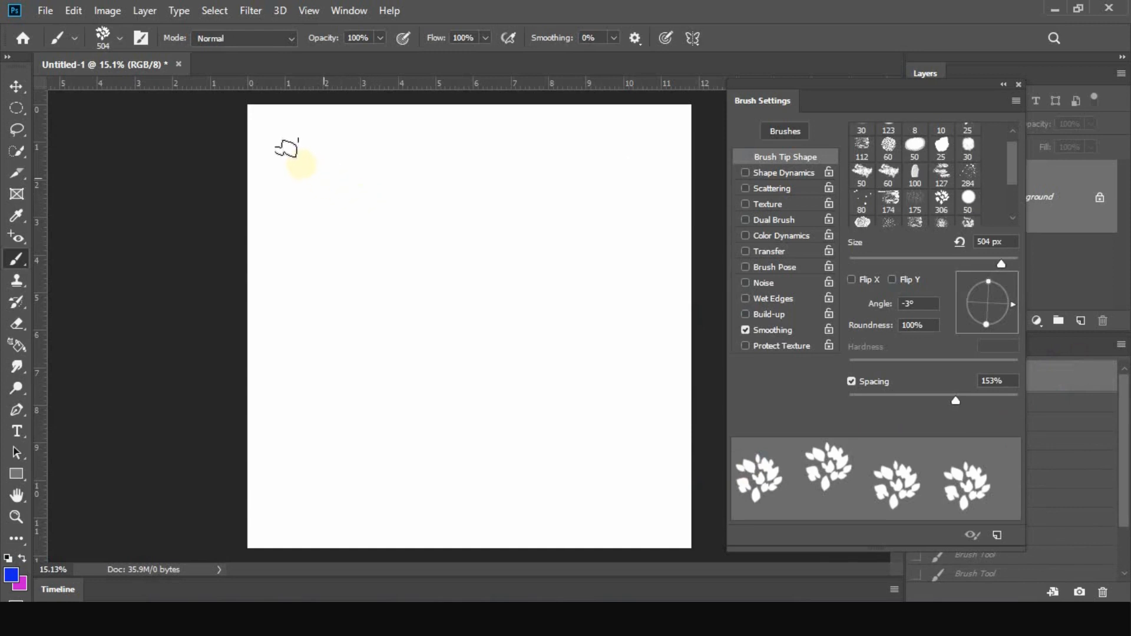
# Paint a leaf row across the upper canvas at 153% spacing and a looping stroke below it at 178%
pyautogui.moveTo(287, 149); pyautogui.dragTo(575, 143)
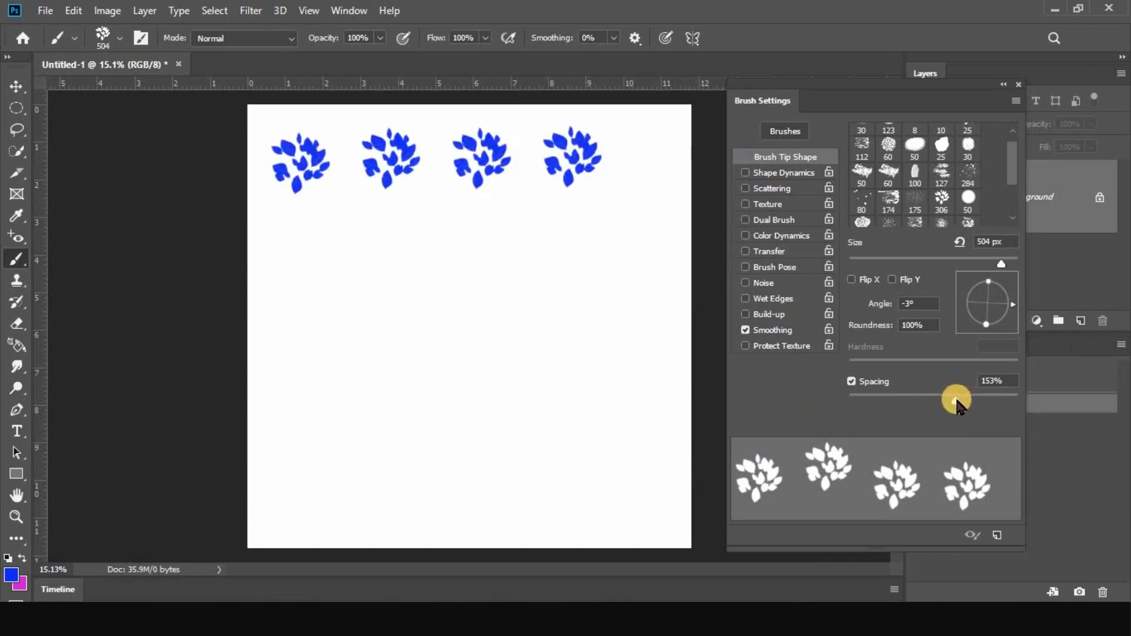
pyautogui.moveTo(956, 402); pyautogui.dragTo(967, 402)
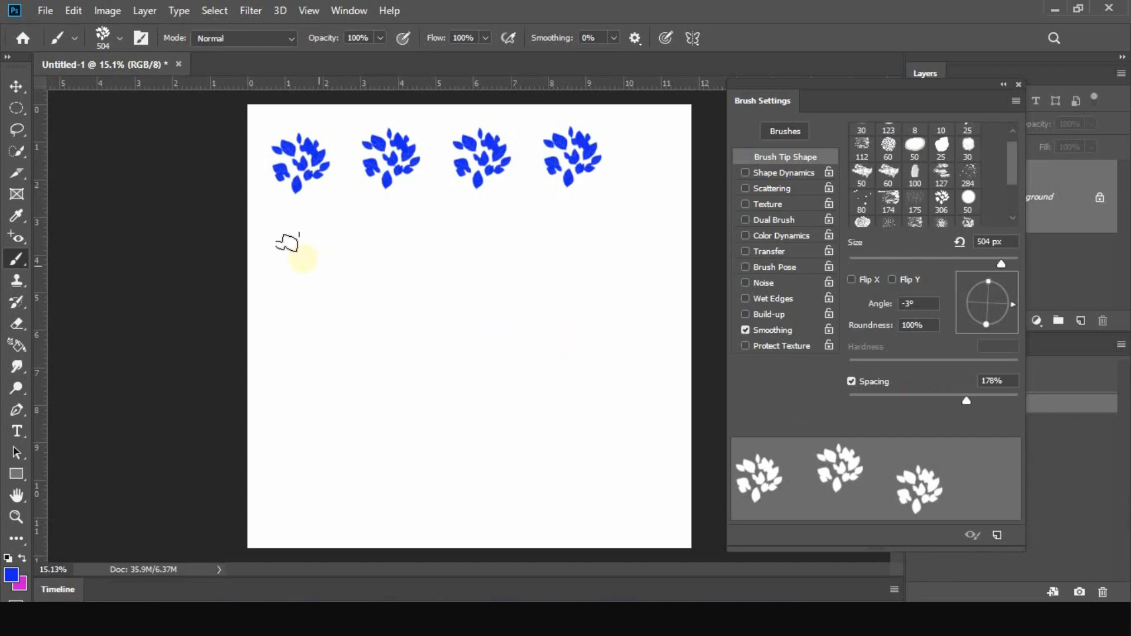
pyautogui.moveTo(303, 259)
pyautogui.mouseDown()
pyautogui.moveTo(654, 253)
pyautogui.moveTo(654, 366)
pyautogui.moveTo(581, 378)
pyautogui.moveTo(452, 347)
pyautogui.moveTo(383, 354)
pyautogui.moveTo(378, 384)
pyautogui.mouseUp()
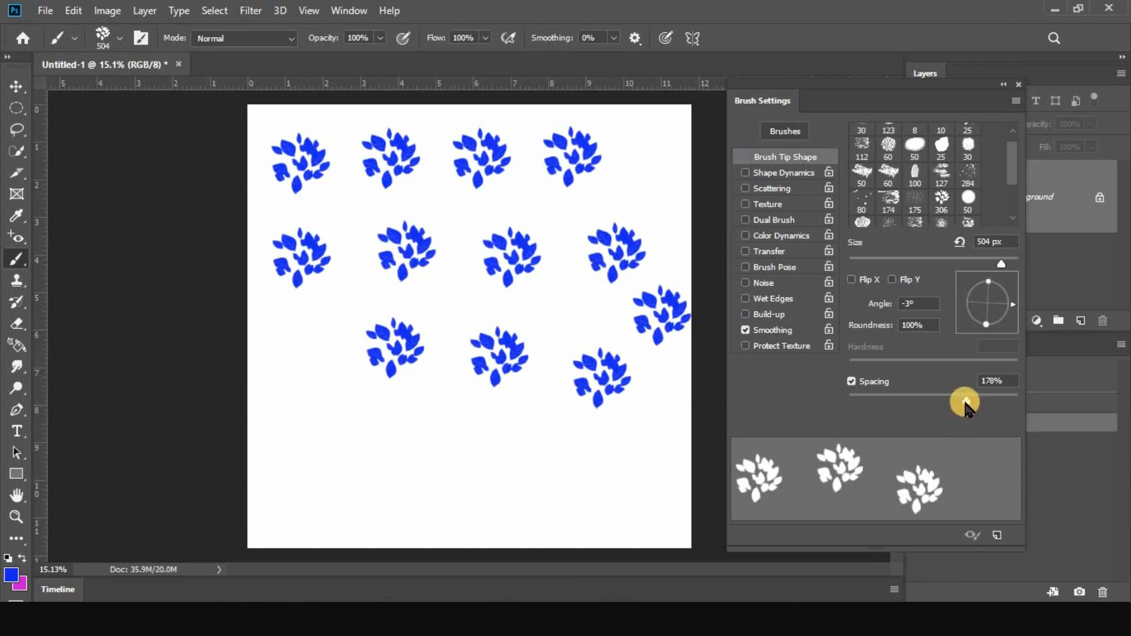
# Set the spacing to 48%, try it with a wavy leaf stroke, and revert the canvas to blank
pyautogui.moveTo(965, 404)
pyautogui.mouseDown()
pyautogui.moveTo(864, 407)
pyautogui.moveTo(891, 405)
pyautogui.mouseUp()
pyautogui.moveTo(296, 425)
pyautogui.mouseDown()
pyautogui.moveTo(416, 460)
pyautogui.moveTo(462, 439)
pyautogui.moveTo(523, 447)
pyautogui.moveTo(586, 459)
pyautogui.mouseUp()
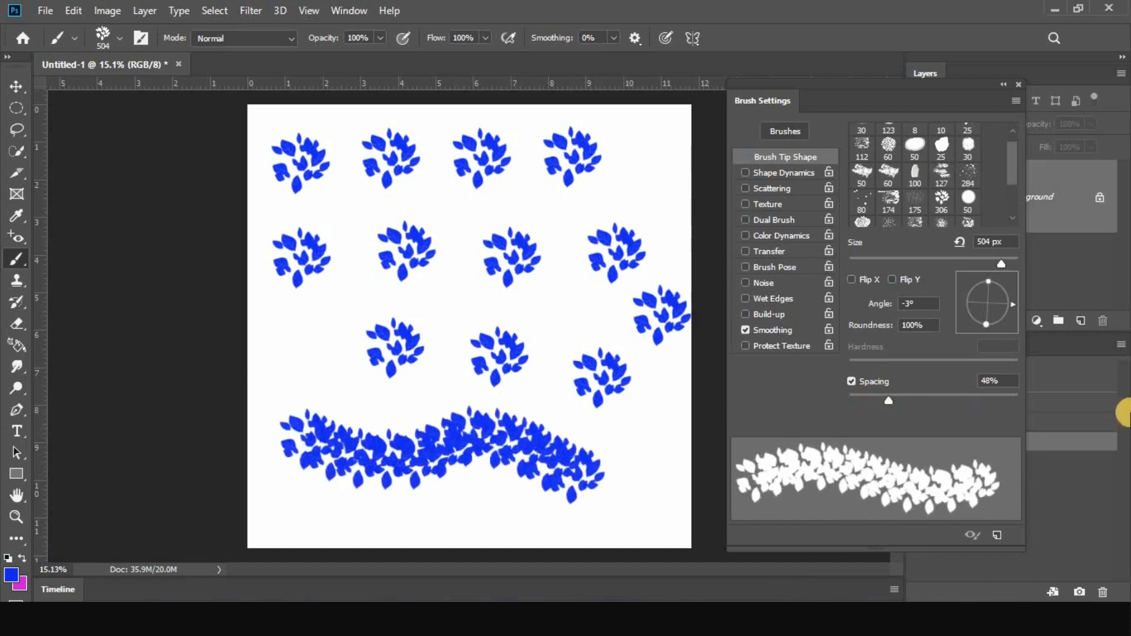
pyautogui.click(1088, 380)
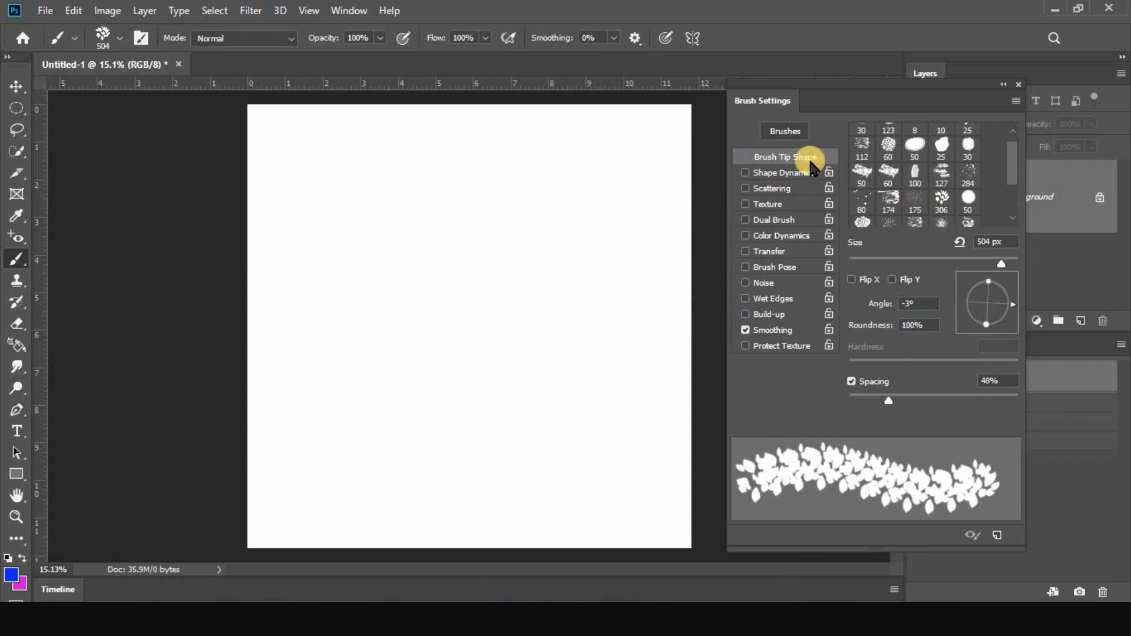
# Enable Shape Dynamics, Scattering, Texture, Transfer, Brush Pose and Noise, and paint two leaf test strokes
pyautogui.click(776, 175)
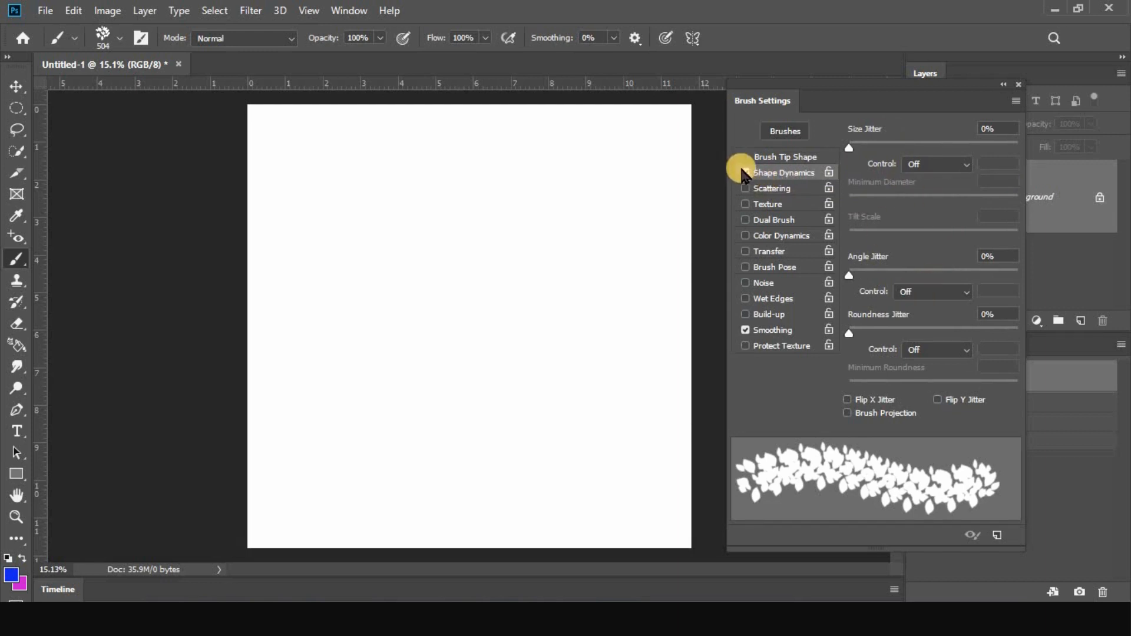
pyautogui.click(746, 204)
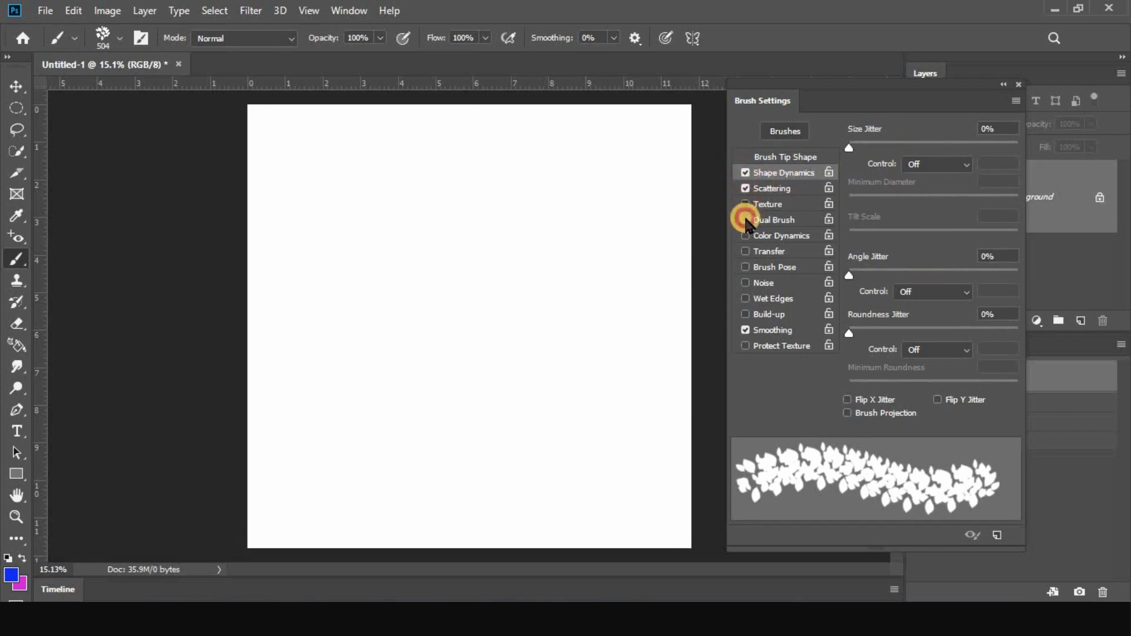
pyautogui.click(746, 252)
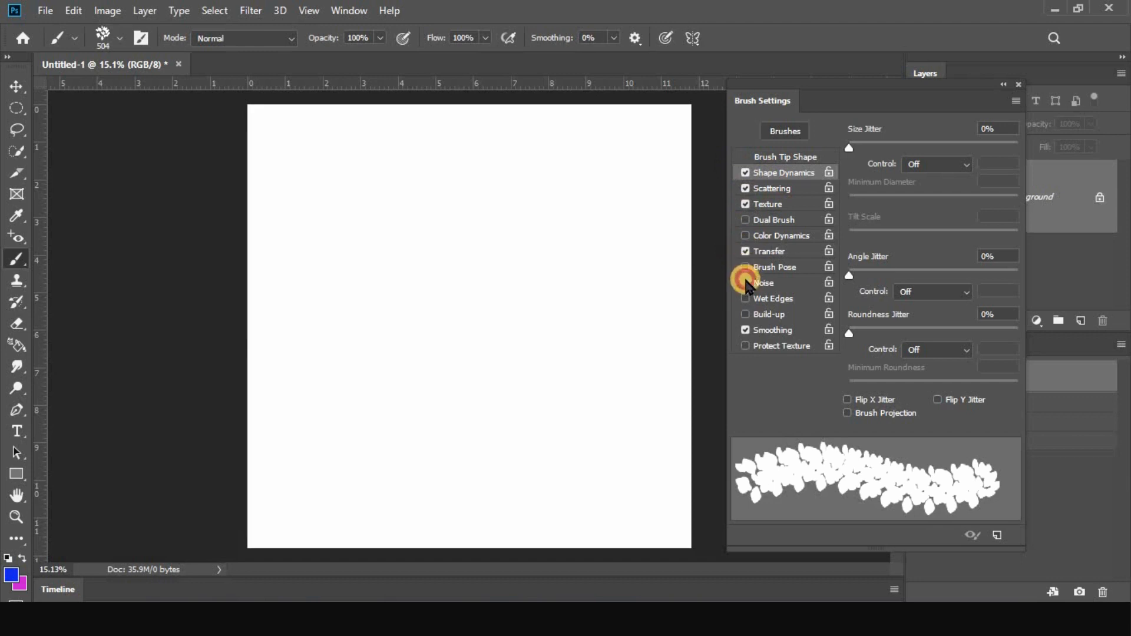
pyautogui.click(746, 284)
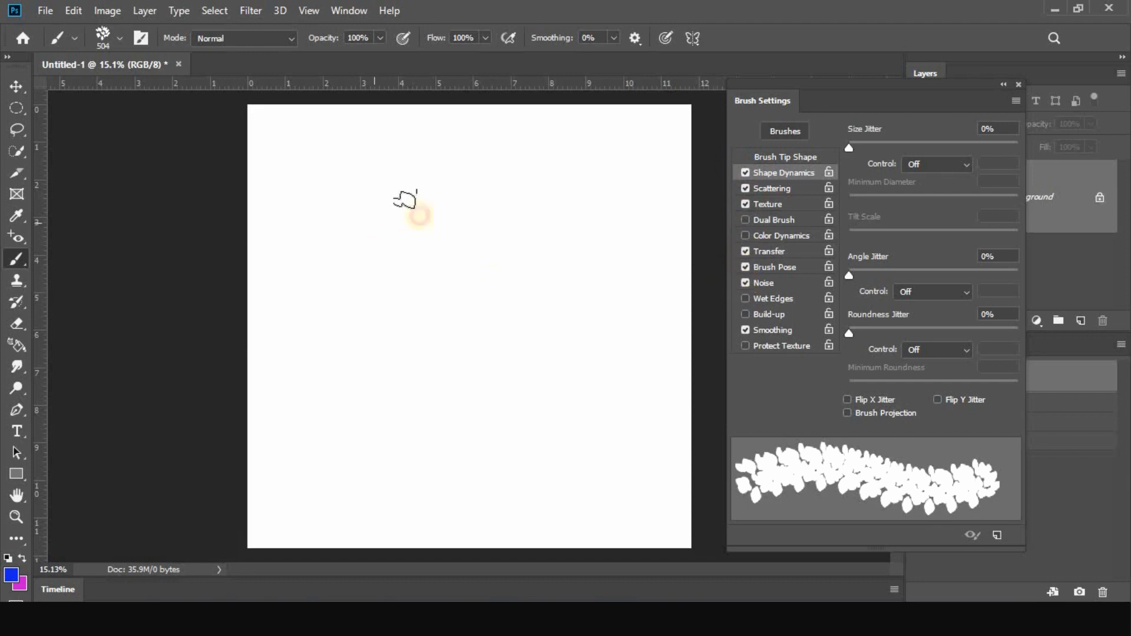
pyautogui.moveTo(353, 215)
pyautogui.mouseDown()
pyautogui.moveTo(472, 321)
pyautogui.moveTo(557, 353)
pyautogui.mouseUp()
pyautogui.moveTo(578, 285); pyautogui.dragTo(592, 215)
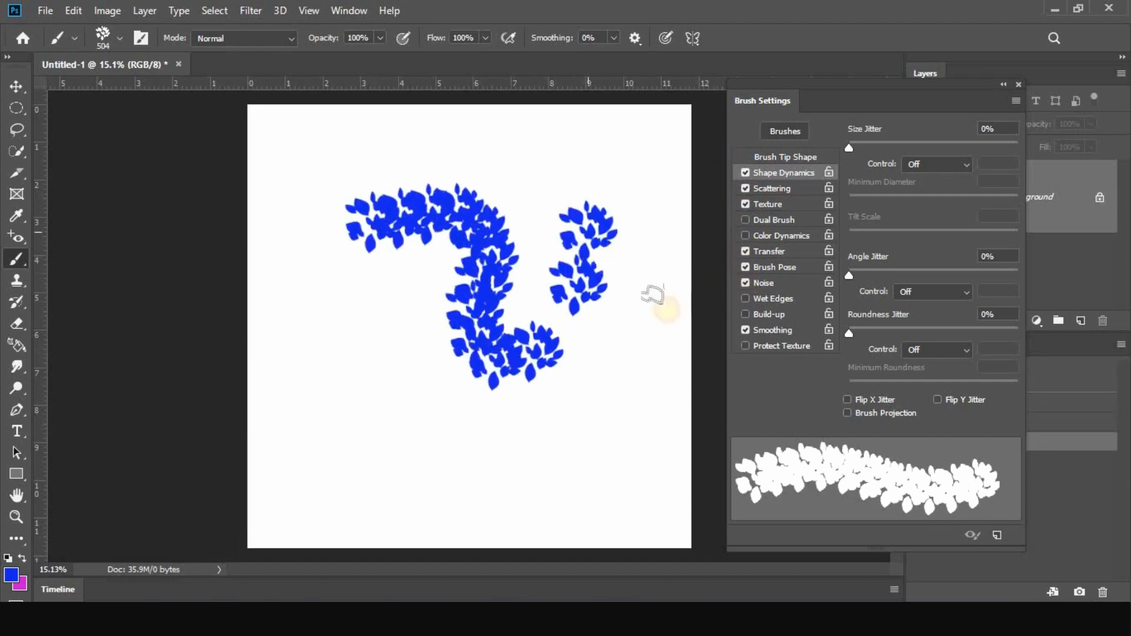
# Turn off every brush effect except Smoothing, paint a test stroke, and revert the canvas to blank
pyautogui.click(746, 252)
pyautogui.click(746, 204)
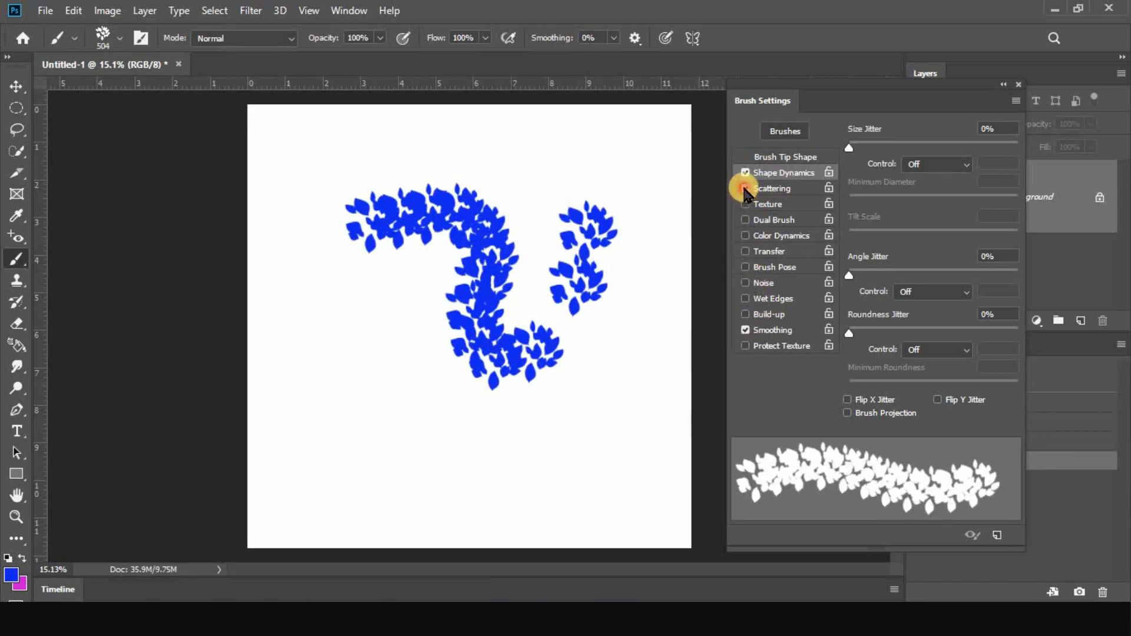
pyautogui.click(745, 188)
pyautogui.click(746, 172)
pyautogui.moveTo(497, 142)
pyautogui.mouseDown()
pyautogui.moveTo(523, 295)
pyautogui.moveTo(562, 292)
pyautogui.mouseUp()
pyautogui.click(1080, 377)
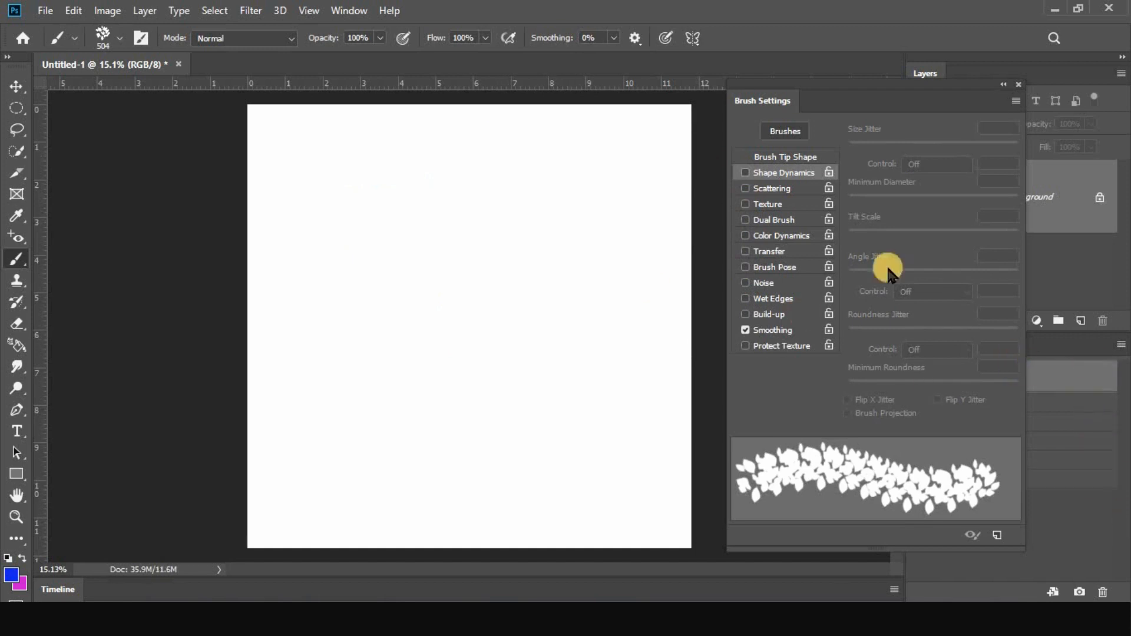
# Enable Shape Dynamics with a size jitter of 37% and set the brush tip spacing to 108%
pyautogui.click(745, 173)
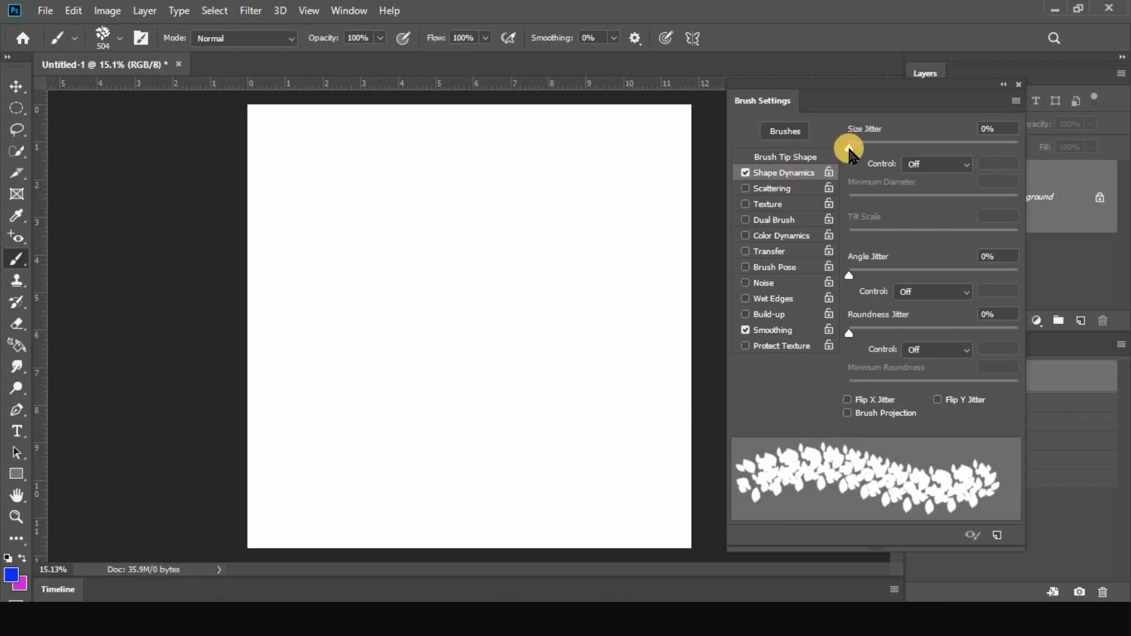
pyautogui.moveTo(852, 151); pyautogui.dragTo(912, 152)
pyautogui.click(795, 158)
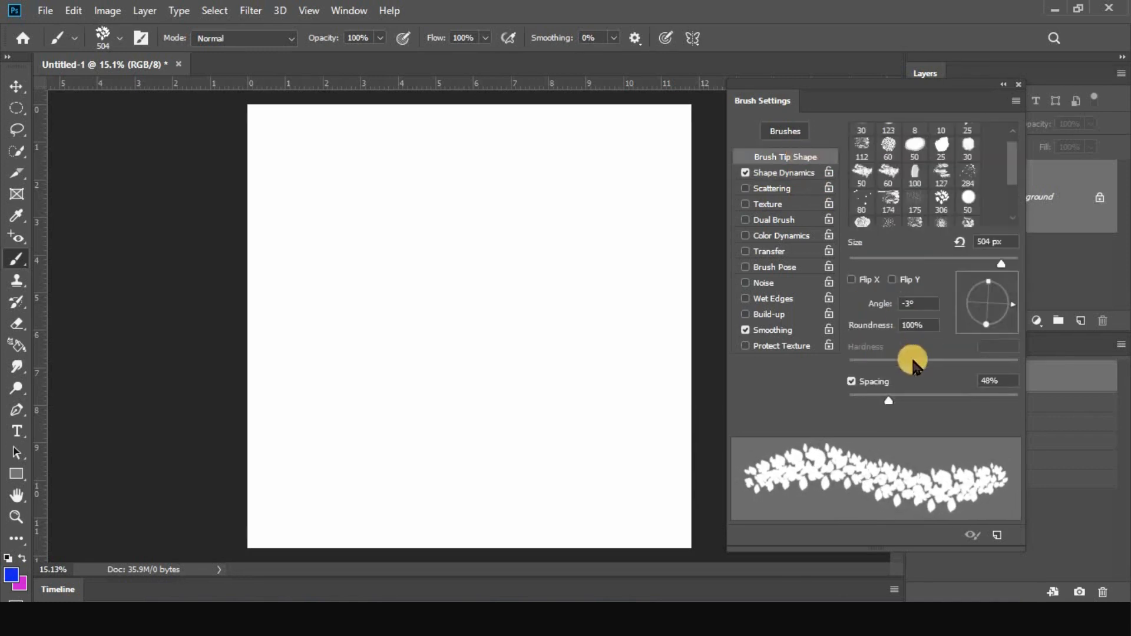
pyautogui.moveTo(890, 403); pyautogui.dragTo(938, 406)
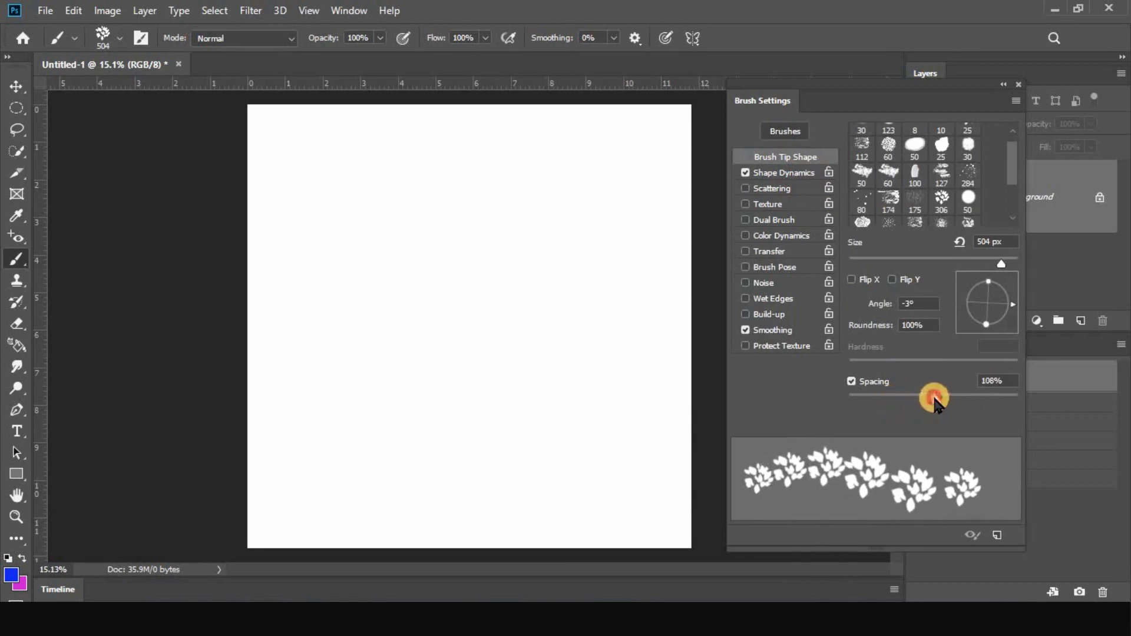
# Set the size jitter to 89% and paint leaf clusters around the canvas edges and looping back inside
pyautogui.click(777, 173)
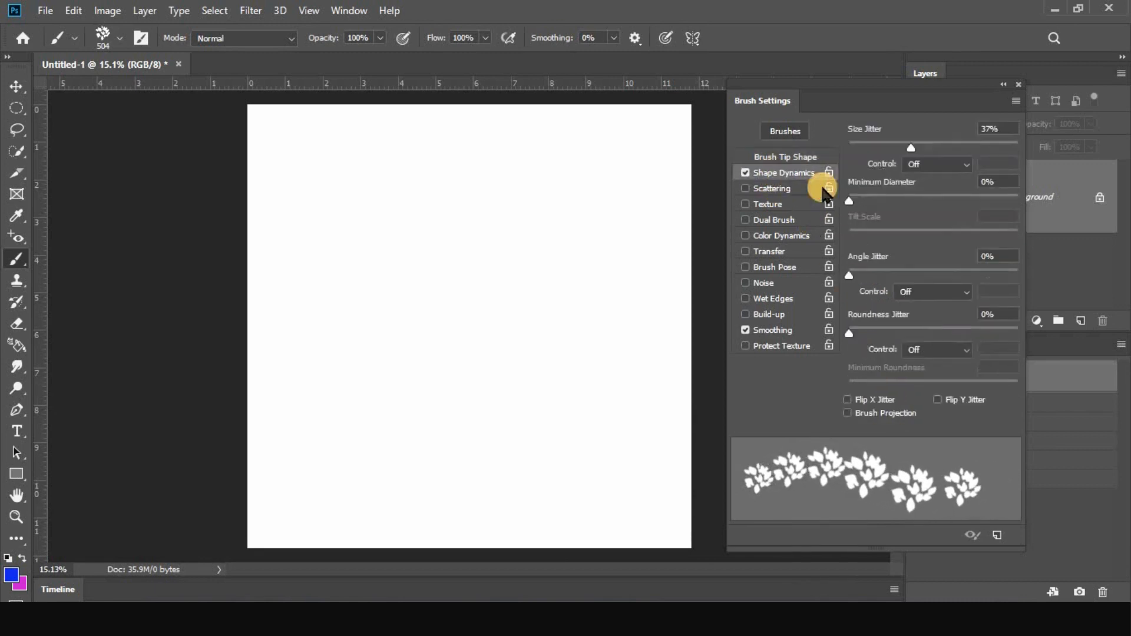
pyautogui.moveTo(914, 152); pyautogui.dragTo(1000, 147)
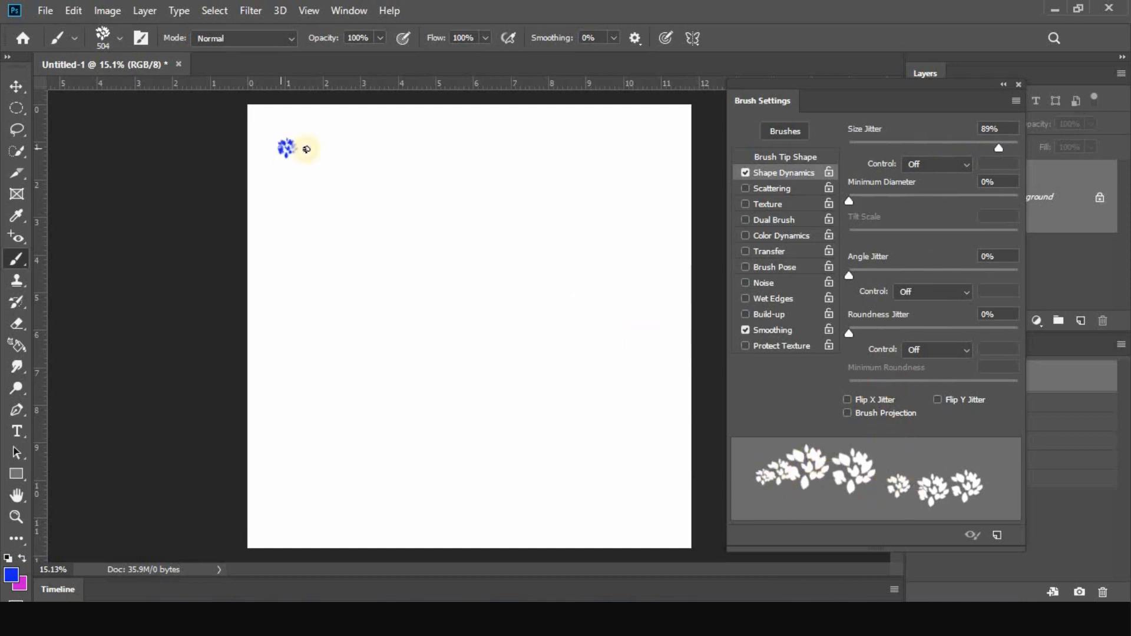
pyautogui.moveTo(348, 149); pyautogui.dragTo(425, 145)
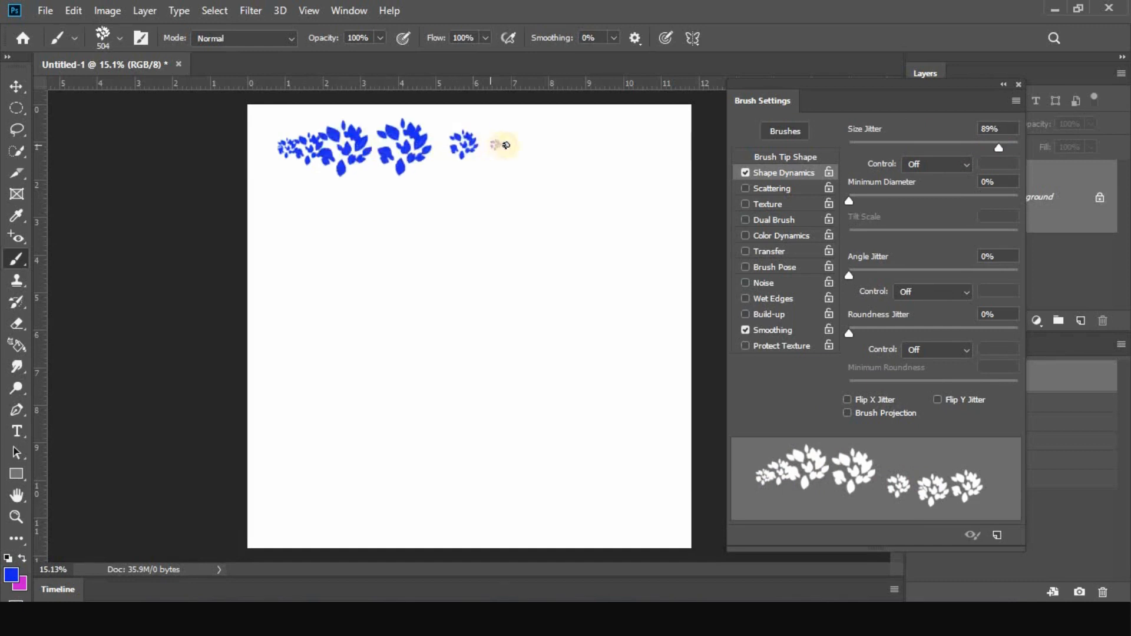
pyautogui.moveTo(505, 144)
pyautogui.mouseDown()
pyautogui.moveTo(649, 141)
pyautogui.moveTo(670, 166)
pyautogui.mouseUp()
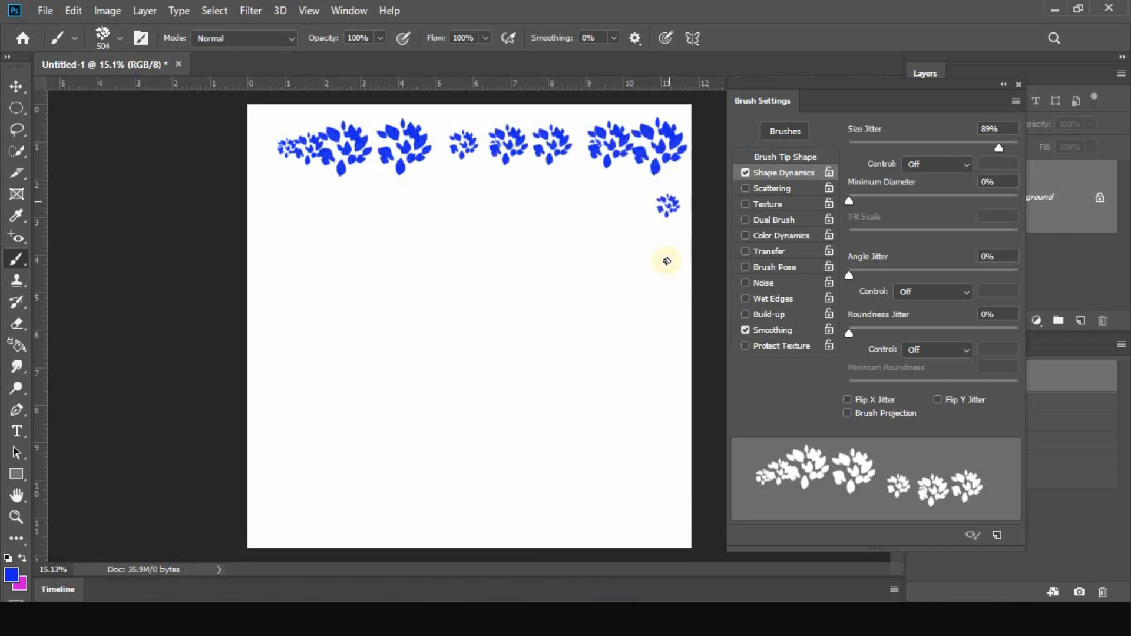
pyautogui.moveTo(667, 261)
pyautogui.mouseDown()
pyautogui.moveTo(673, 450)
pyautogui.moveTo(662, 505)
pyautogui.moveTo(599, 525)
pyautogui.moveTo(301, 512)
pyautogui.moveTo(271, 411)
pyautogui.moveTo(272, 383)
pyautogui.mouseUp()
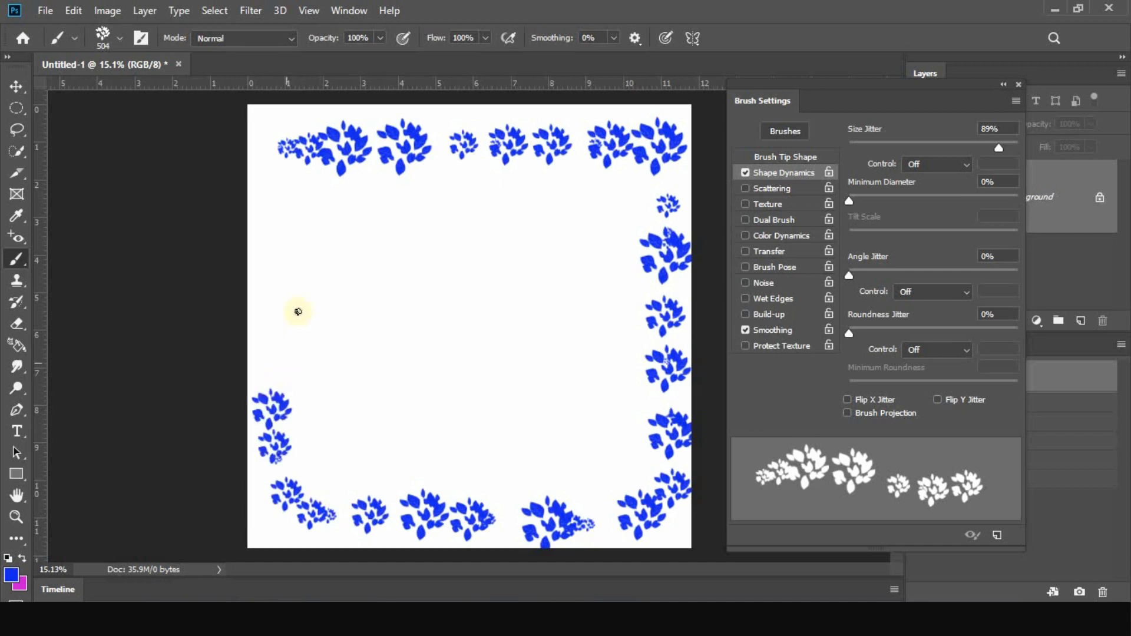
pyautogui.moveTo(298, 311)
pyautogui.mouseDown()
pyautogui.moveTo(310, 216)
pyautogui.moveTo(352, 207)
pyautogui.moveTo(367, 246)
pyautogui.moveTo(341, 384)
pyautogui.moveTo(357, 454)
pyautogui.moveTo(393, 454)
pyautogui.mouseUp()
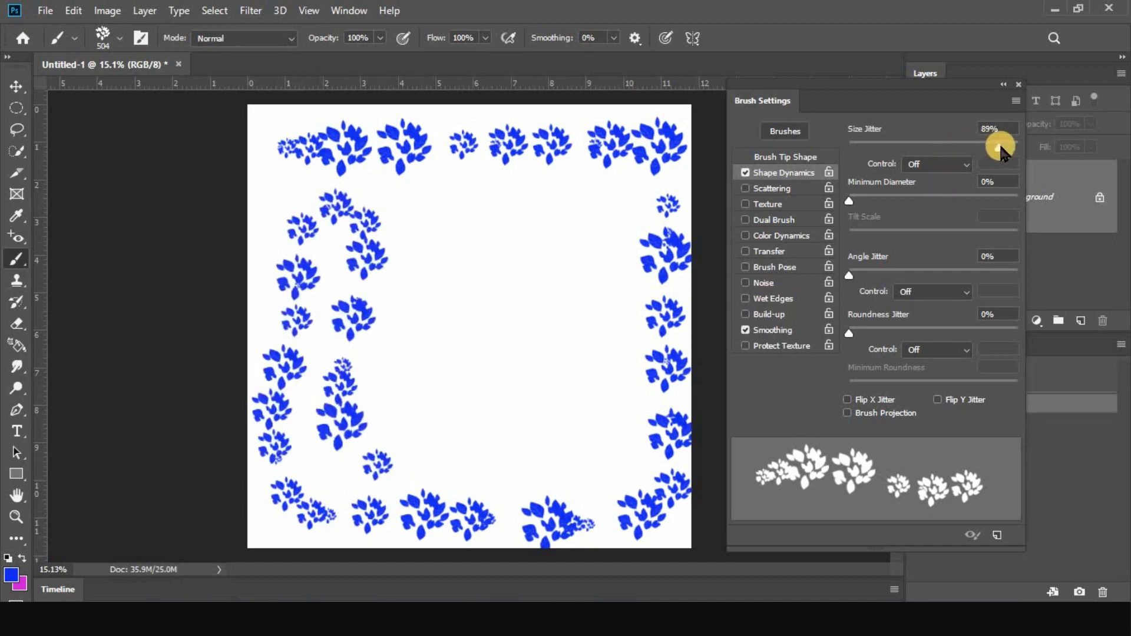
# Paint leaf strokes through the middle of the canvas with the size jitter at 100%, and again at 58%
pyautogui.moveTo(999, 149); pyautogui.dragTo(1030, 145)
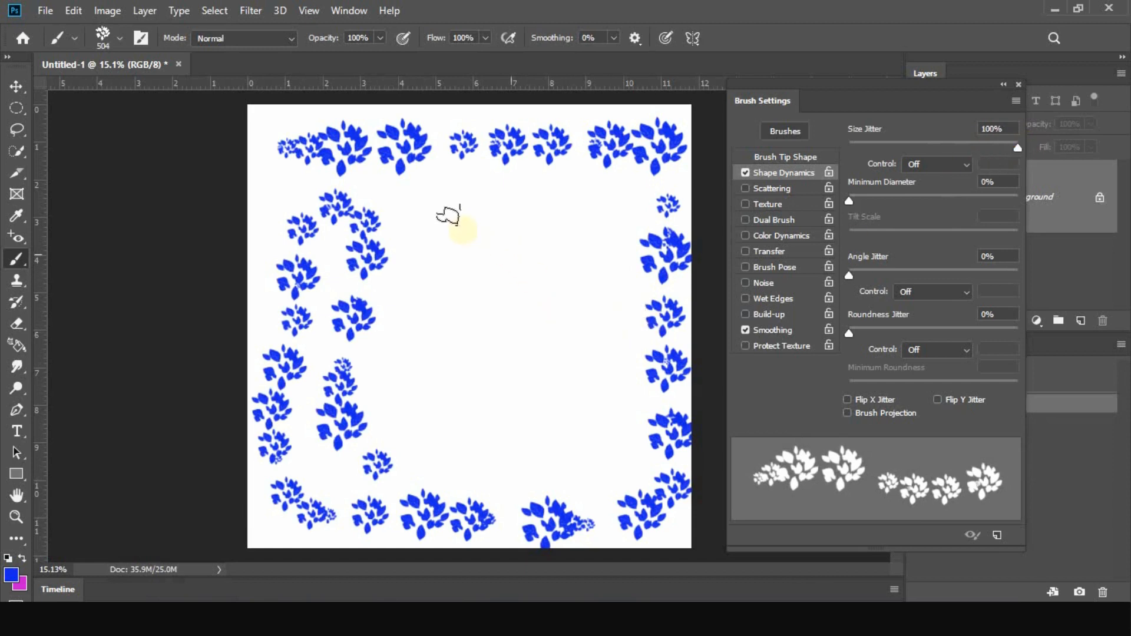
pyautogui.moveTo(449, 217)
pyautogui.mouseDown()
pyautogui.moveTo(477, 238)
pyautogui.moveTo(464, 308)
pyautogui.moveTo(537, 375)
pyautogui.moveTo(543, 428)
pyautogui.moveTo(578, 400)
pyautogui.moveTo(564, 336)
pyautogui.moveTo(571, 281)
pyautogui.moveTo(618, 257)
pyautogui.mouseUp()
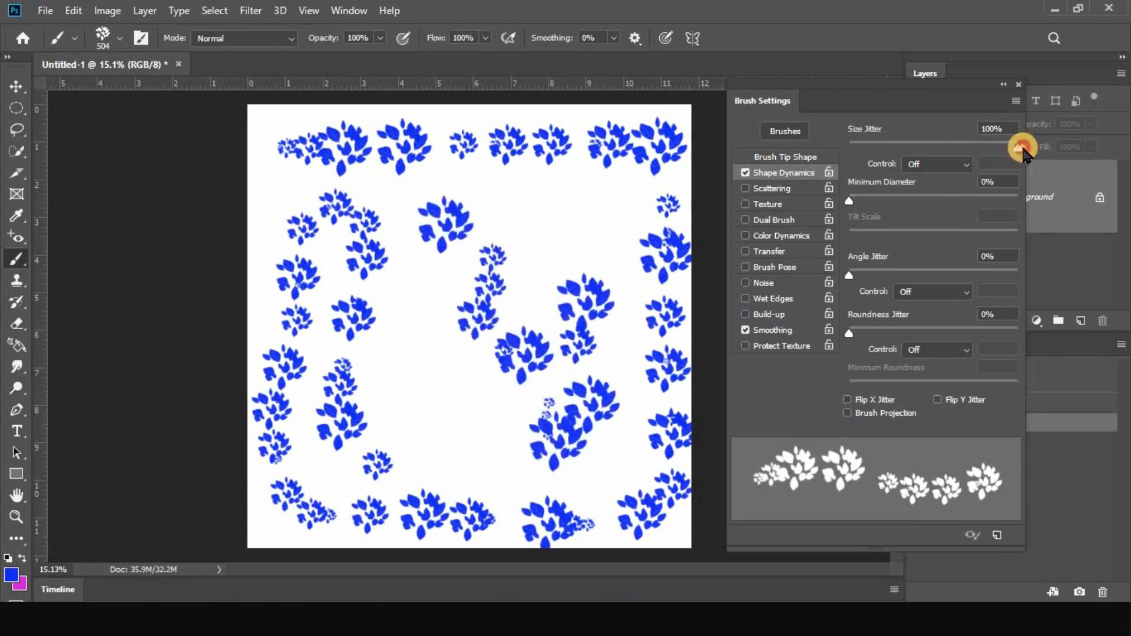
pyautogui.moveTo(1023, 150)
pyautogui.mouseDown()
pyautogui.moveTo(881, 155)
pyautogui.moveTo(947, 155)
pyautogui.mouseUp()
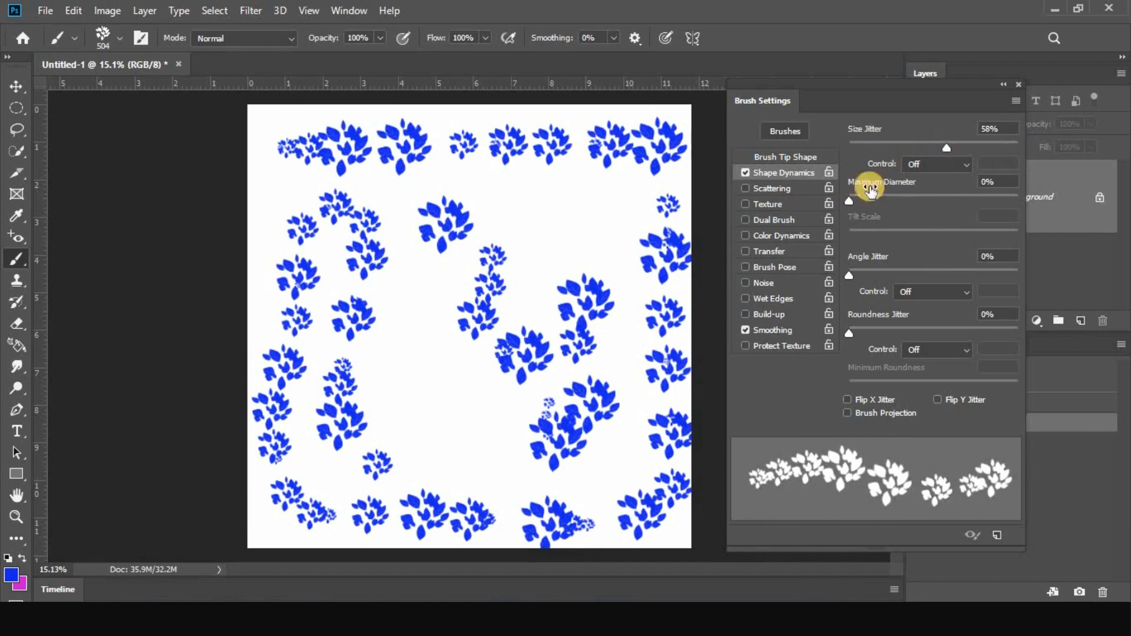
pyautogui.moveTo(849, 202)
pyautogui.mouseDown()
pyautogui.moveTo(889, 202)
pyautogui.moveTo(846, 205)
pyautogui.mouseUp()
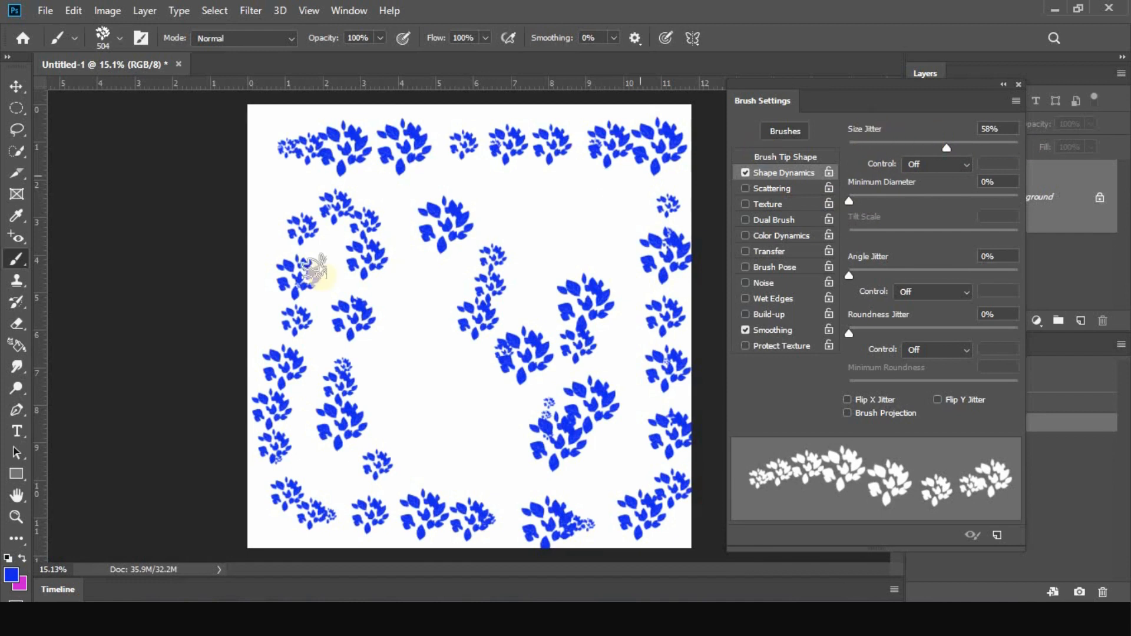
pyautogui.moveTo(504, 200)
pyautogui.mouseDown()
pyautogui.moveTo(536, 232)
pyautogui.moveTo(540, 268)
pyautogui.mouseUp()
pyautogui.moveTo(465, 318)
pyautogui.mouseDown()
pyautogui.moveTo(426, 374)
pyautogui.moveTo(453, 412)
pyautogui.mouseUp()
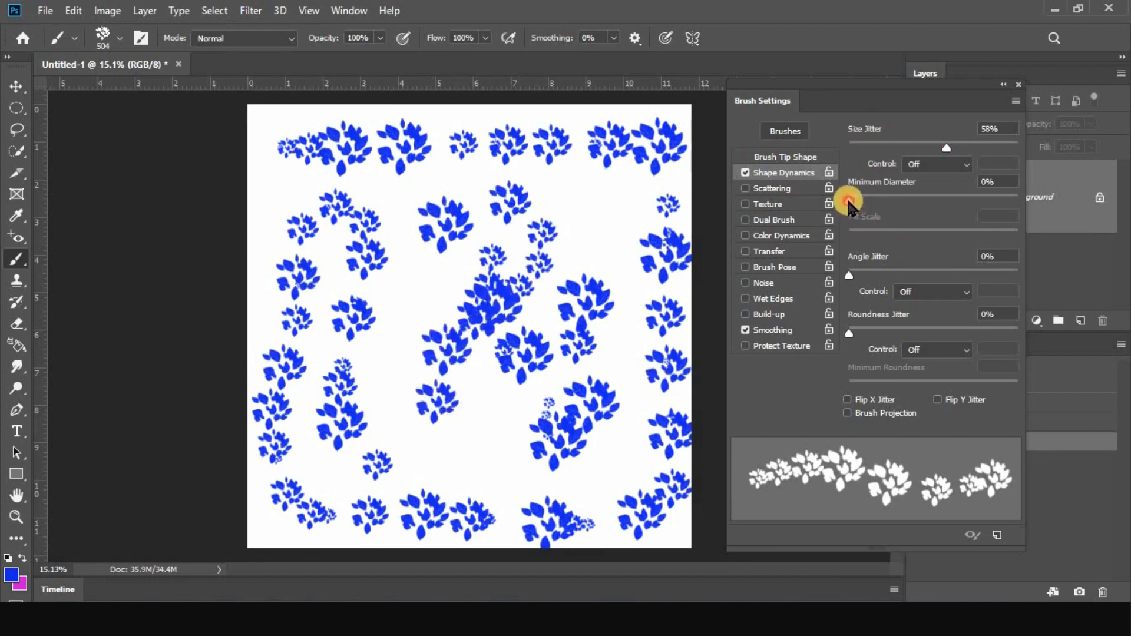
# Set the minimum diameter to 50% and, on a cleared canvas, paint a short row of four leaf clusters near the top edge
pyautogui.moveTo(850, 201); pyautogui.dragTo(928, 200)
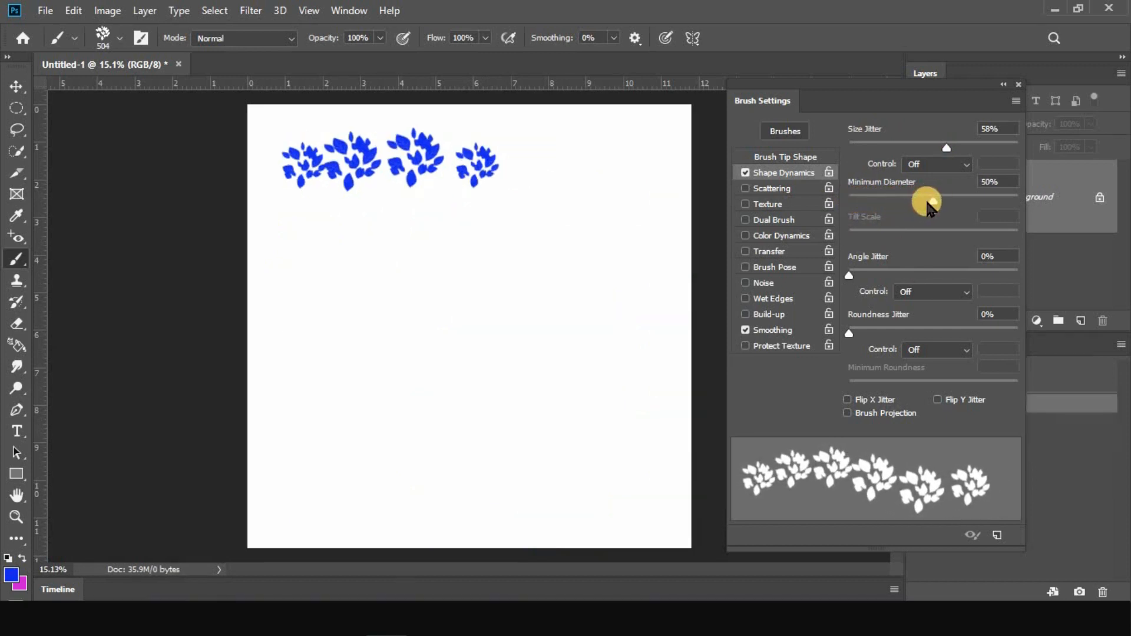
pyautogui.moveTo(933, 202); pyautogui.dragTo(933, 203)
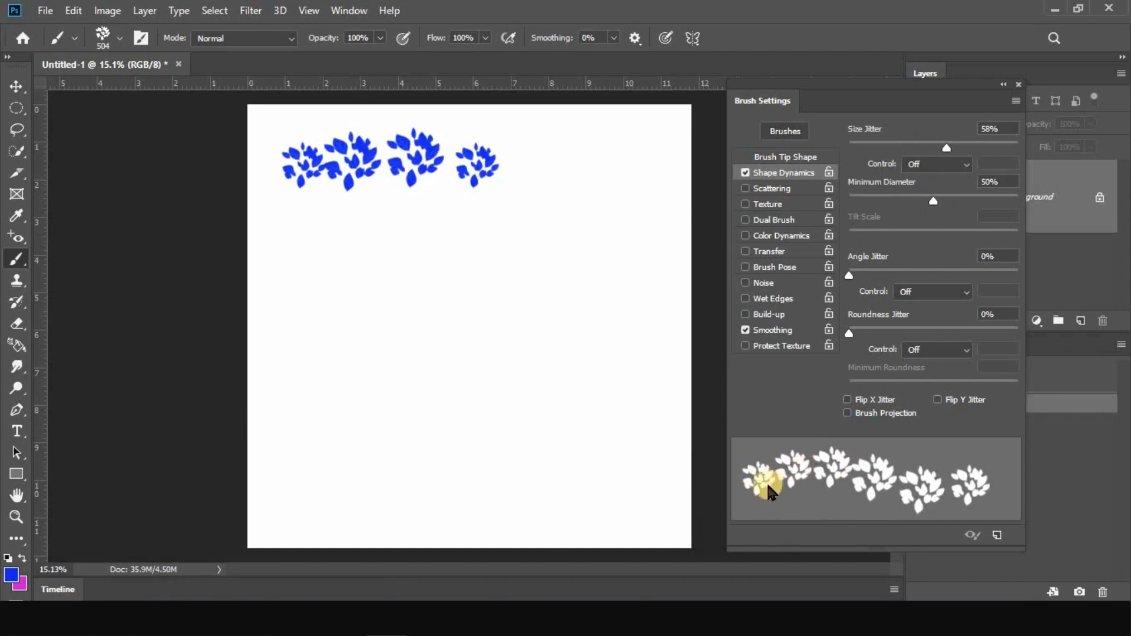
# Set the minimum diameter to 0% and paint a longer leaf stroke below the first row, curving downward at its end
pyautogui.moveTo(932, 202)
pyautogui.mouseDown()
pyautogui.moveTo(865, 205)
pyautogui.moveTo(849, 224)
pyautogui.mouseUp()
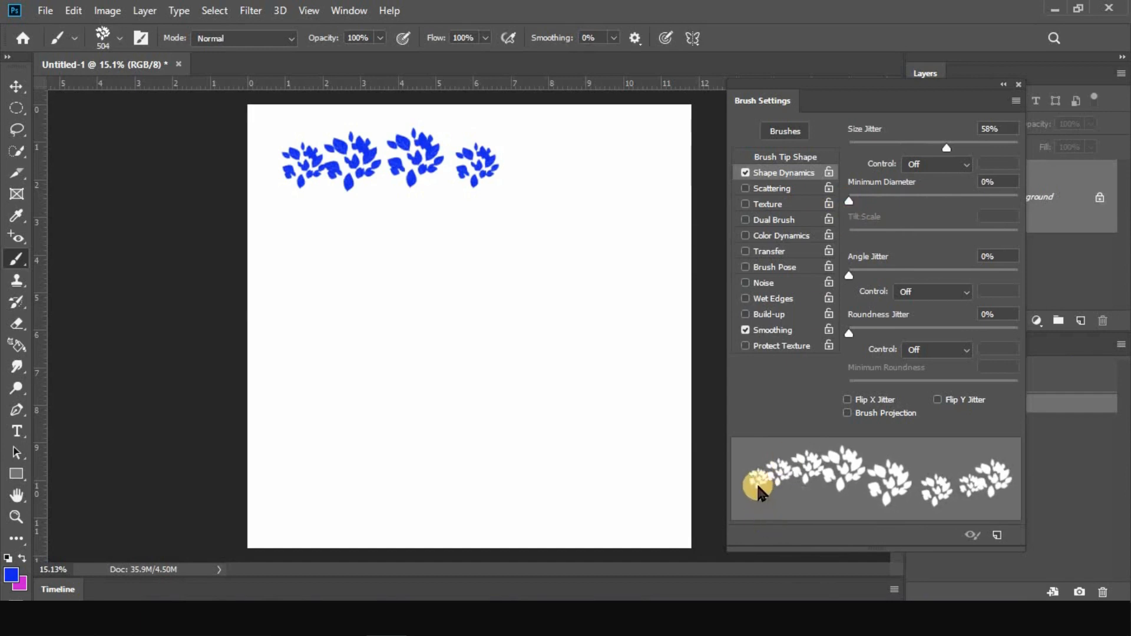
pyautogui.moveTo(292, 256); pyautogui.dragTo(362, 250)
pyautogui.moveTo(434, 243)
pyautogui.mouseDown()
pyautogui.moveTo(541, 252)
pyautogui.moveTo(578, 288)
pyautogui.moveTo(576, 374)
pyautogui.moveTo(551, 364)
pyautogui.mouseUp()
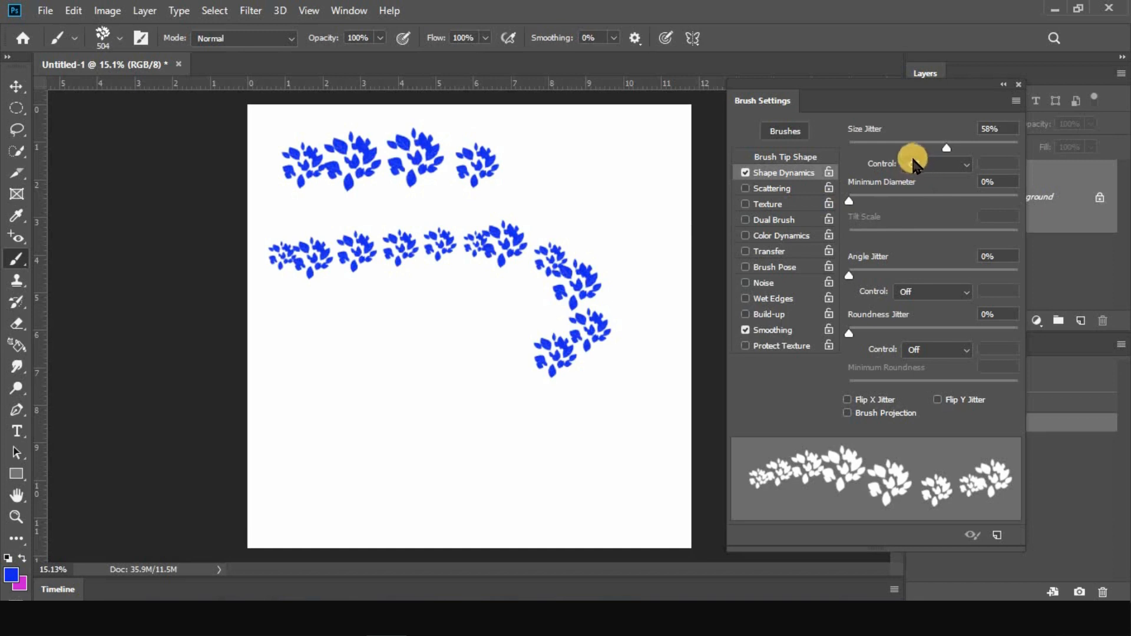
# Set the size jitter control to Fade at 25 and paint several long leaf strokes winding around the canvas
pyautogui.click(936, 165)
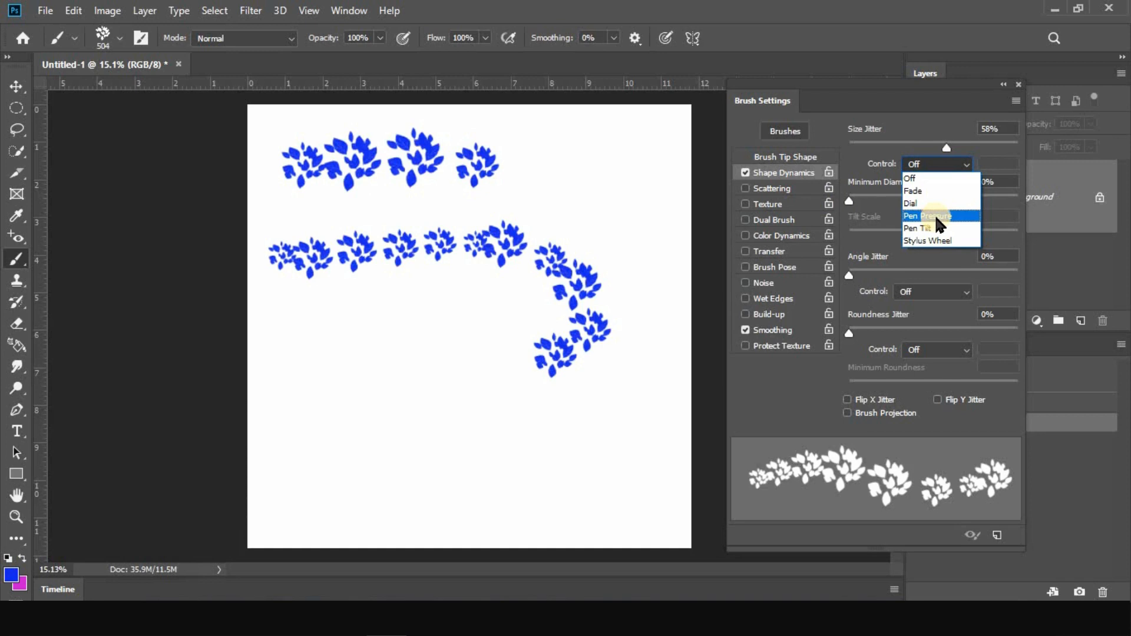
pyautogui.click(931, 190)
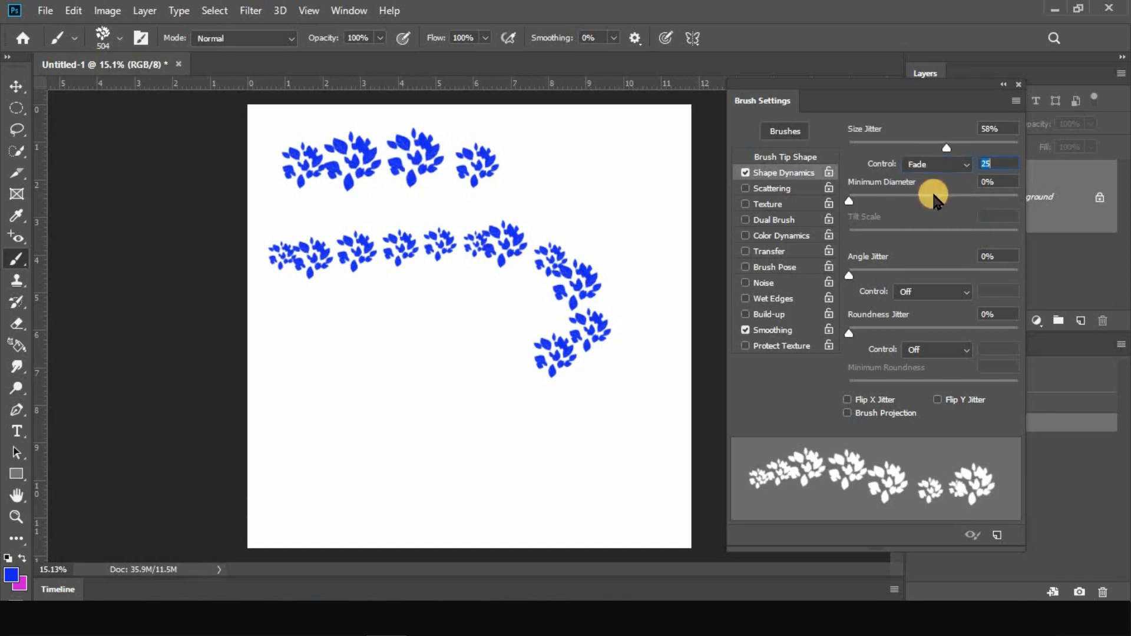
pyautogui.moveTo(594, 196)
pyautogui.mouseDown()
pyautogui.moveTo(632, 232)
pyautogui.moveTo(645, 335)
pyautogui.moveTo(631, 372)
pyautogui.moveTo(591, 397)
pyautogui.moveTo(479, 400)
pyautogui.moveTo(439, 391)
pyautogui.moveTo(408, 364)
pyautogui.moveTo(427, 336)
pyautogui.moveTo(487, 325)
pyautogui.moveTo(508, 307)
pyautogui.moveTo(475, 290)
pyautogui.moveTo(396, 298)
pyautogui.moveTo(292, 350)
pyautogui.moveTo(293, 410)
pyautogui.moveTo(337, 503)
pyautogui.mouseUp()
pyautogui.moveTo(392, 425)
pyautogui.mouseDown()
pyautogui.moveTo(384, 271)
pyautogui.moveTo(472, 500)
pyautogui.moveTo(637, 478)
pyautogui.moveTo(526, 444)
pyautogui.mouseUp()
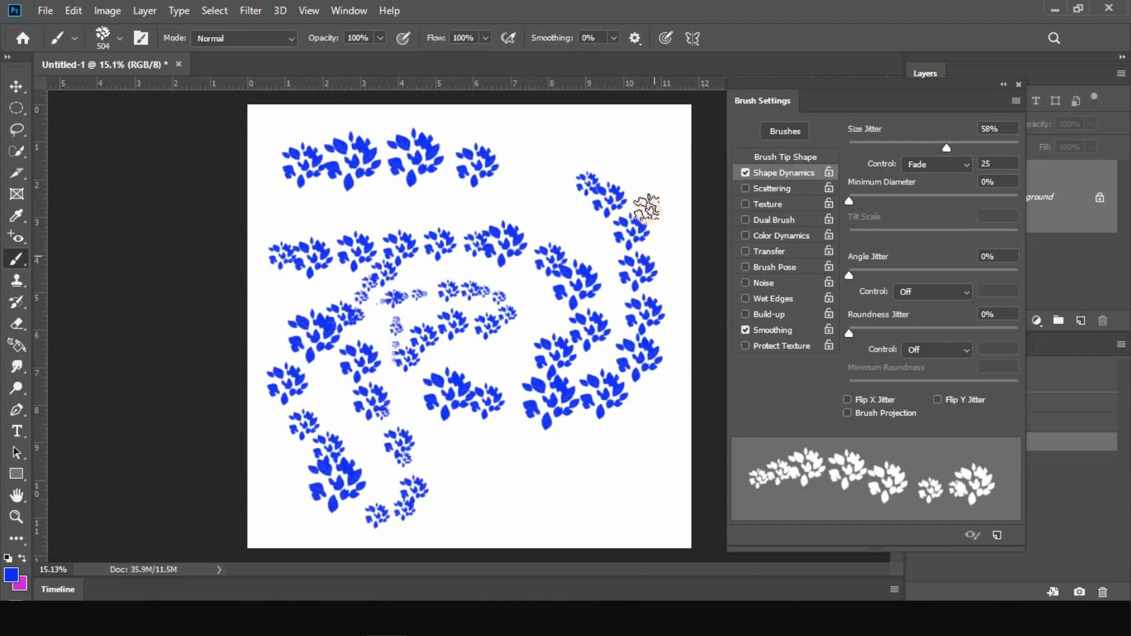
pyautogui.moveTo(630, 144)
pyautogui.mouseDown()
pyautogui.moveTo(596, 155)
pyautogui.moveTo(532, 176)
pyautogui.moveTo(609, 313)
pyautogui.moveTo(596, 392)
pyautogui.moveTo(625, 497)
pyautogui.moveTo(555, 492)
pyautogui.moveTo(479, 318)
pyautogui.mouseUp()
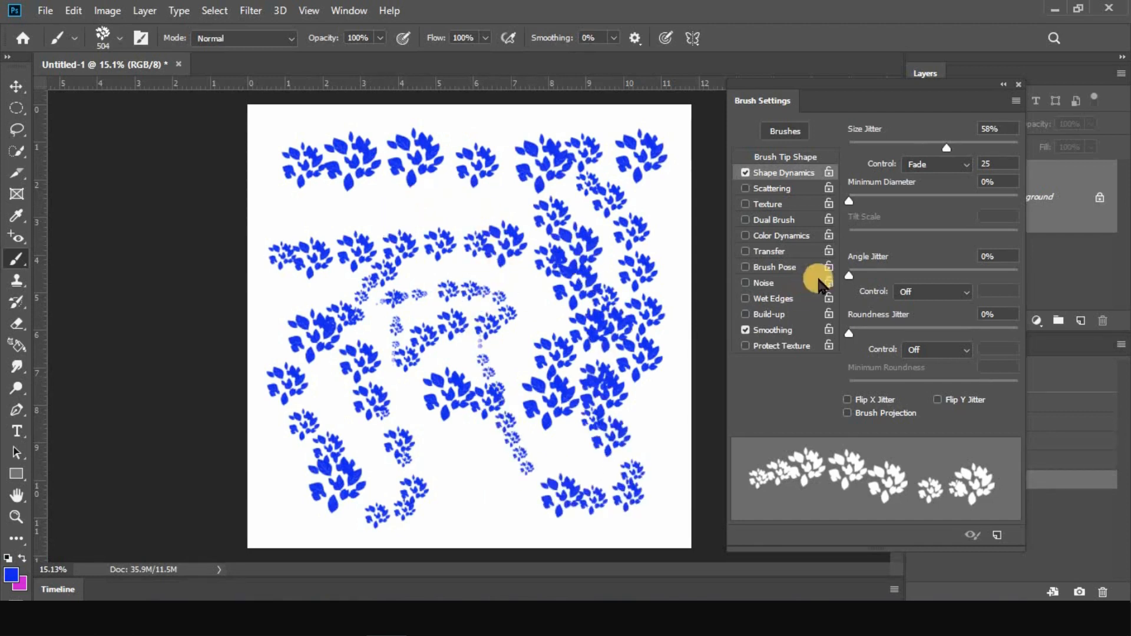
# Clear the canvas back to blank and set the size jitter's fade value to 90
pyautogui.click(952, 164)
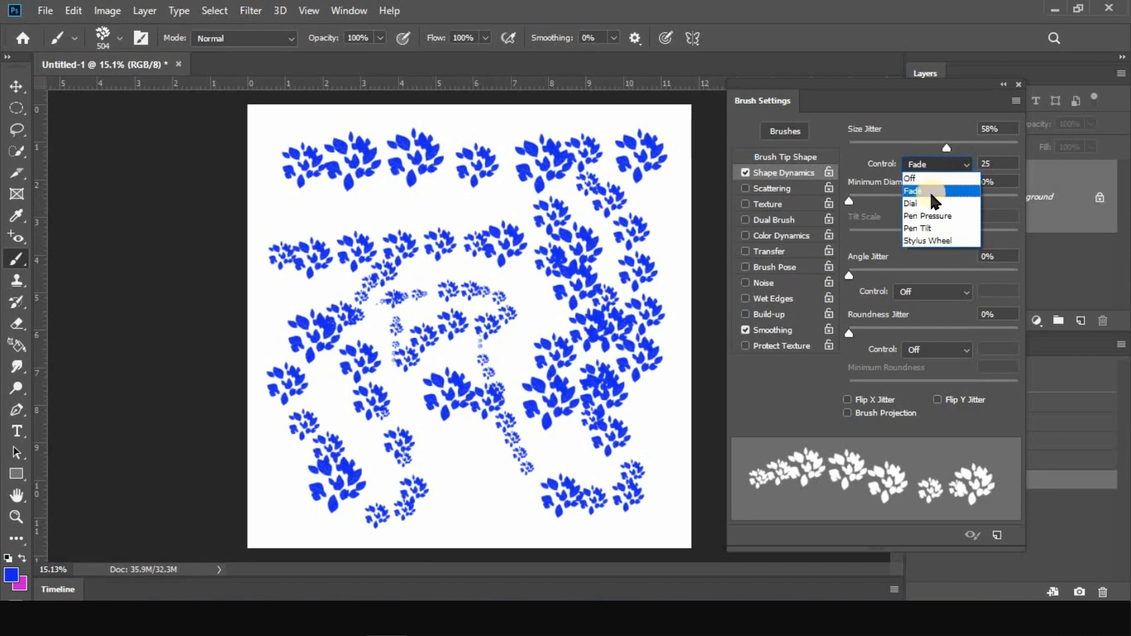
pyautogui.click(943, 164)
pyautogui.click(996, 165)
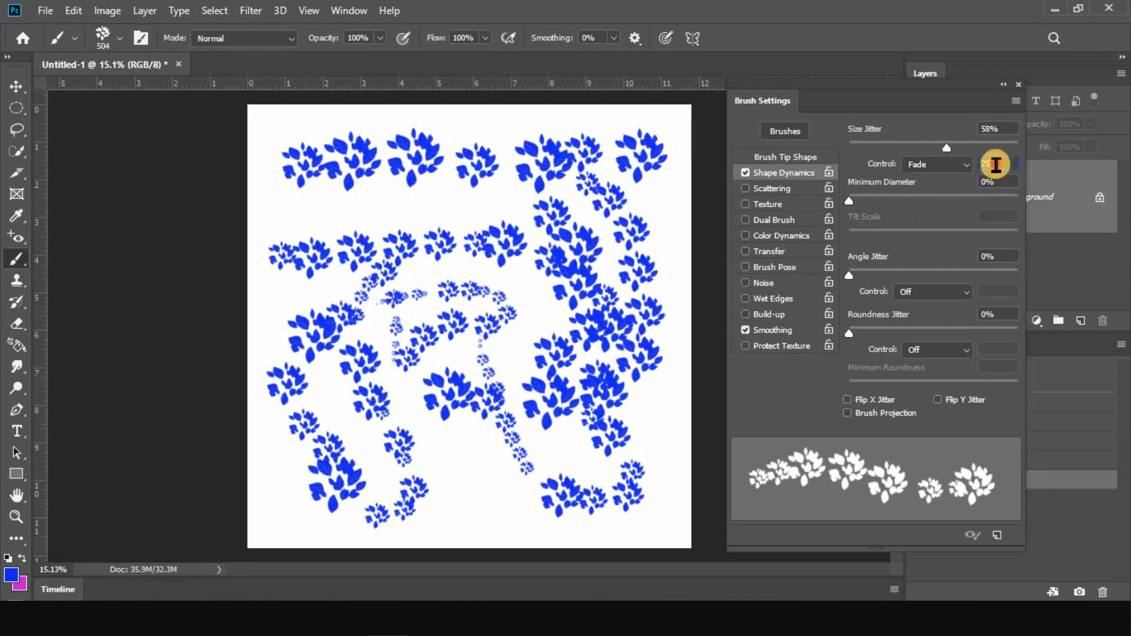
pyautogui.click(1069, 374)
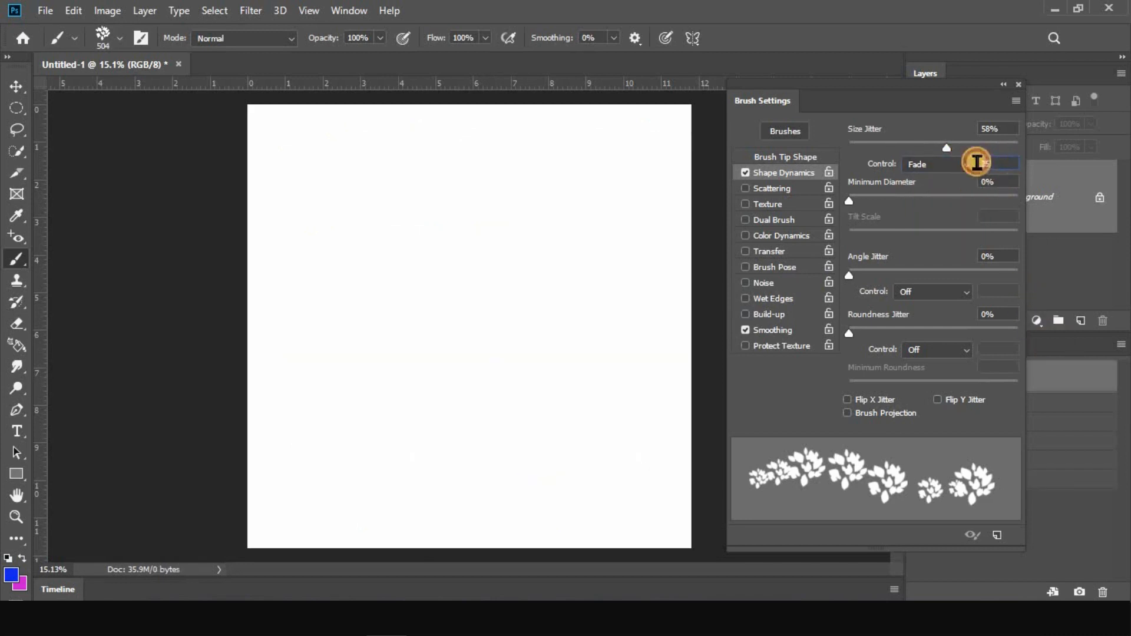
pyautogui.click(977, 163)
pyautogui.write('70')
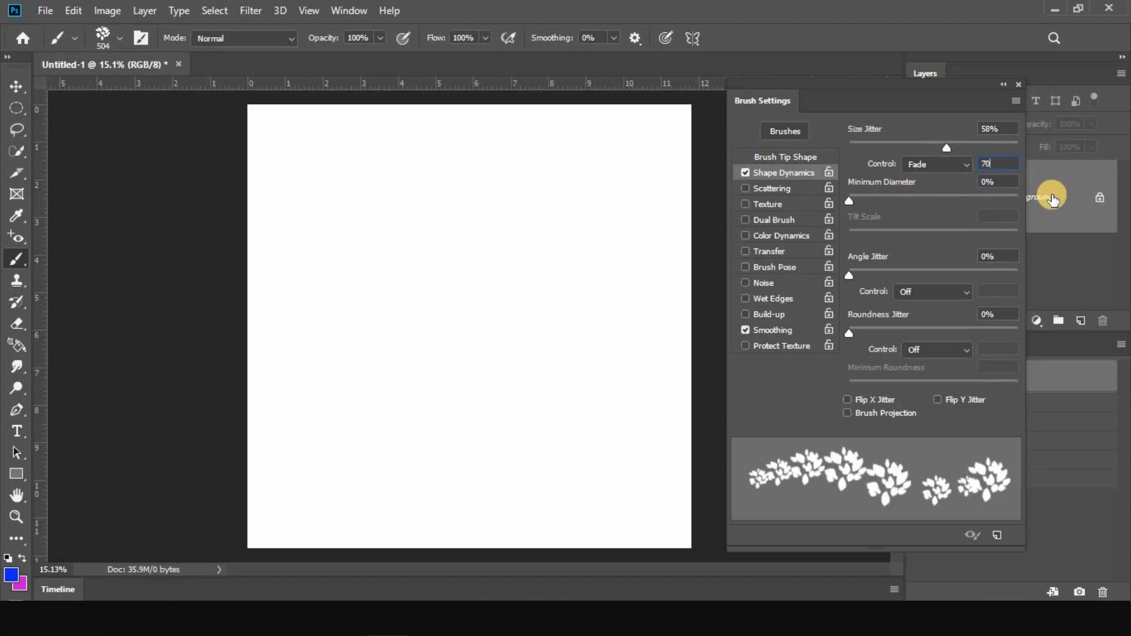
pyautogui.press('BackSpace')
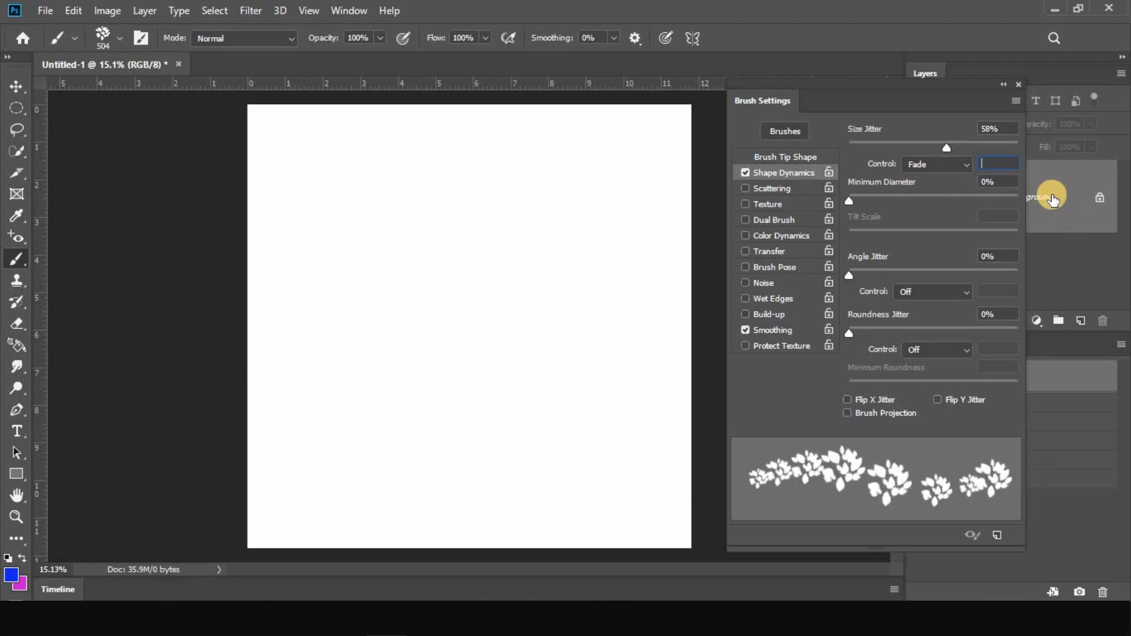
pyautogui.write('9')
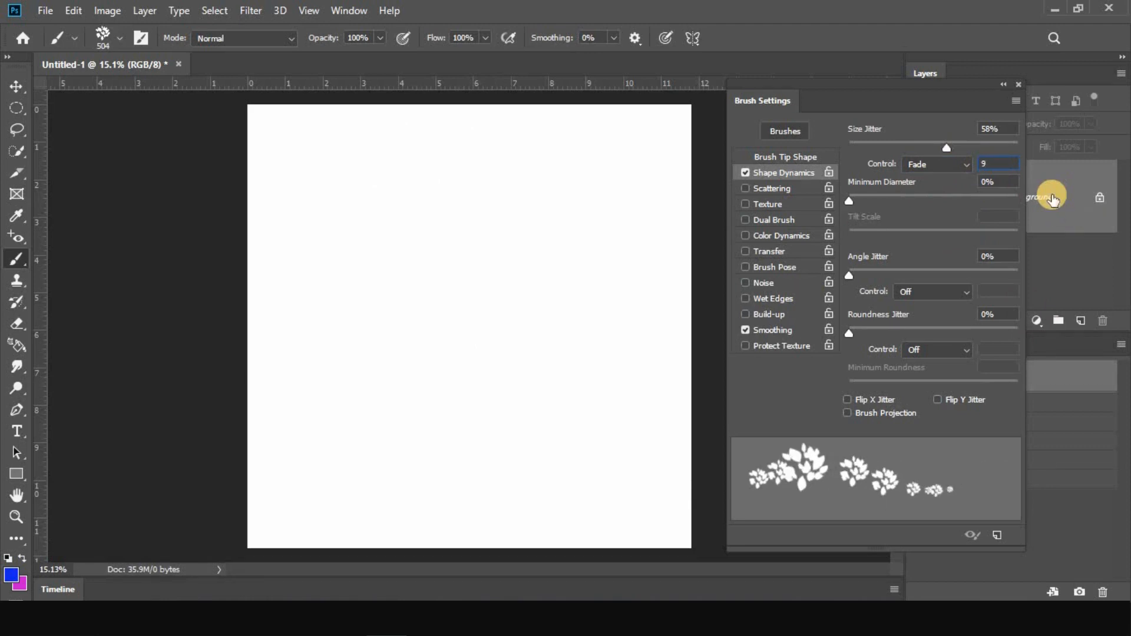
pyautogui.write('0')
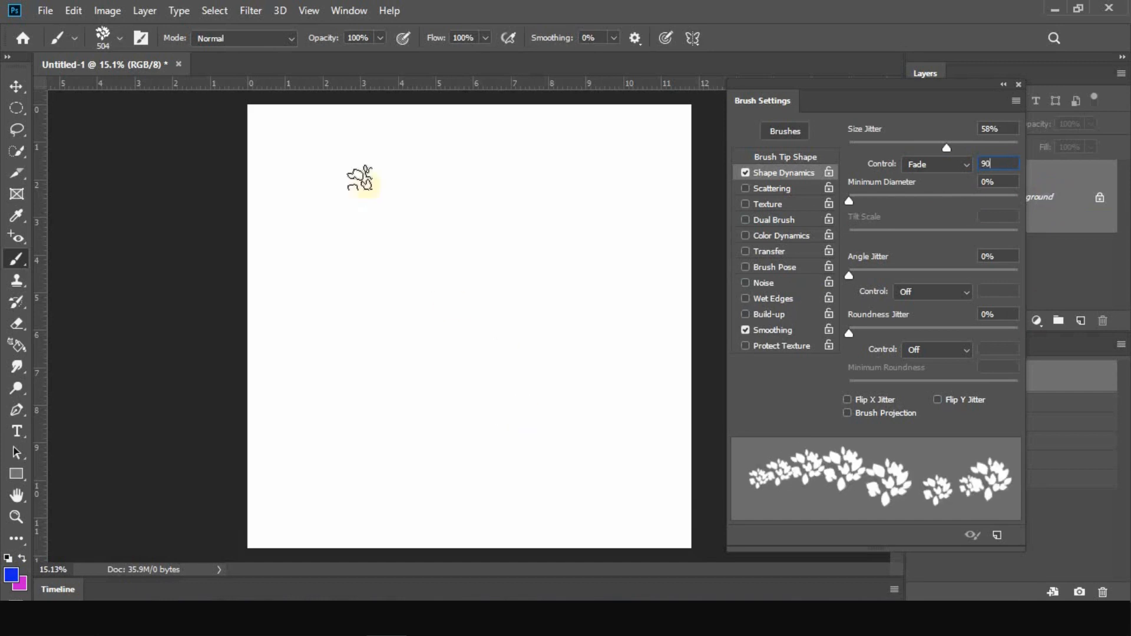
# Paint one long leaf stroke winding in rows down the whole canvas and back up to the top edge
pyautogui.moveTo(289, 144)
pyautogui.mouseDown()
pyautogui.moveTo(328, 175)
pyautogui.moveTo(454, 145)
pyautogui.moveTo(553, 145)
pyautogui.moveTo(613, 172)
pyautogui.moveTo(611, 220)
pyautogui.moveTo(316, 236)
pyautogui.moveTo(323, 284)
pyautogui.moveTo(551, 286)
pyautogui.moveTo(588, 314)
pyautogui.moveTo(450, 355)
pyautogui.moveTo(272, 373)
pyautogui.moveTo(361, 427)
pyautogui.moveTo(542, 408)
pyautogui.moveTo(605, 464)
pyautogui.moveTo(454, 505)
pyautogui.moveTo(321, 489)
pyautogui.moveTo(319, 328)
pyautogui.moveTo(286, 236)
pyautogui.mouseUp()
pyautogui.moveTo(331, 171)
pyautogui.mouseDown()
pyautogui.moveTo(423, 133)
pyautogui.moveTo(577, 123)
pyautogui.moveTo(652, 142)
pyautogui.moveTo(656, 192)
pyautogui.mouseUp()
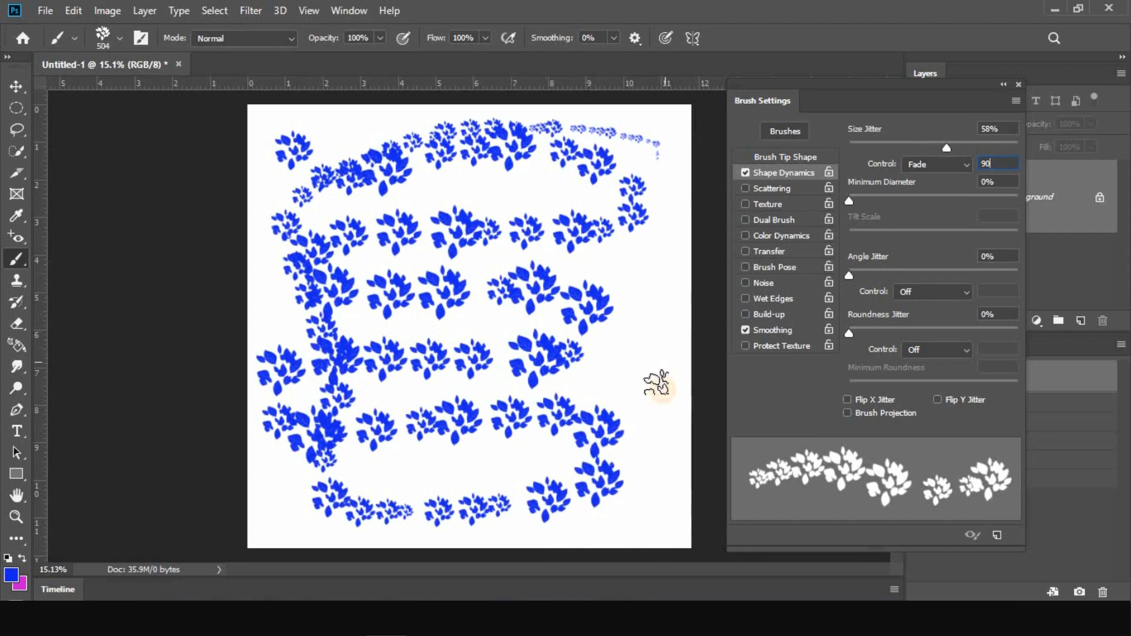
pyautogui.click(669, 205)
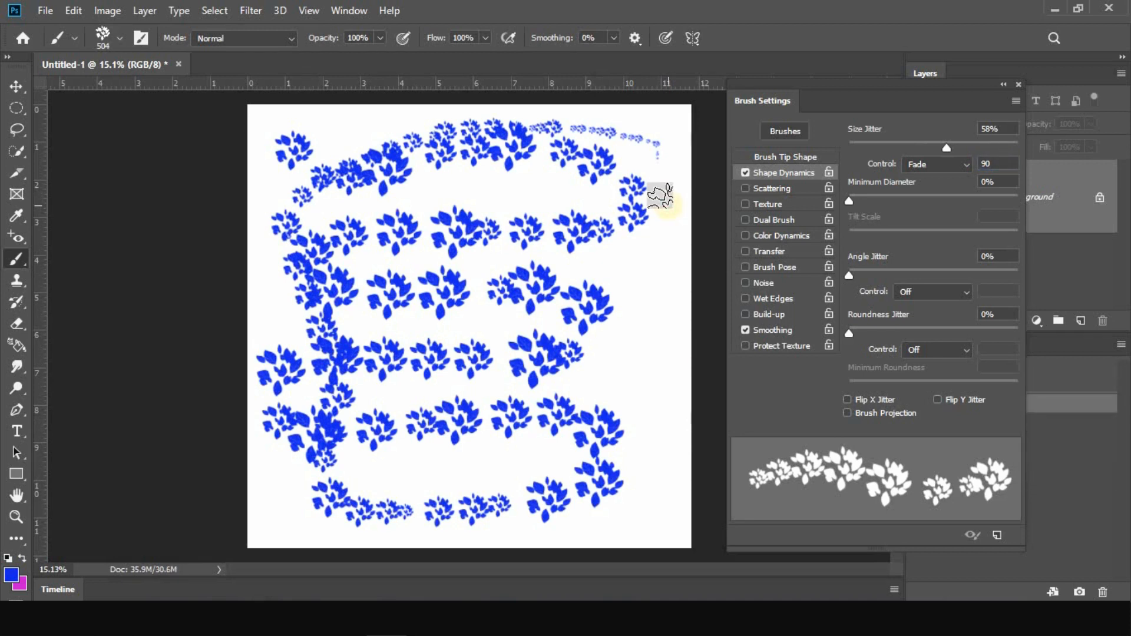
# Set the size jitter control to Off and clear the canvas back to blank
pyautogui.click(997, 158)
pyautogui.click(965, 168)
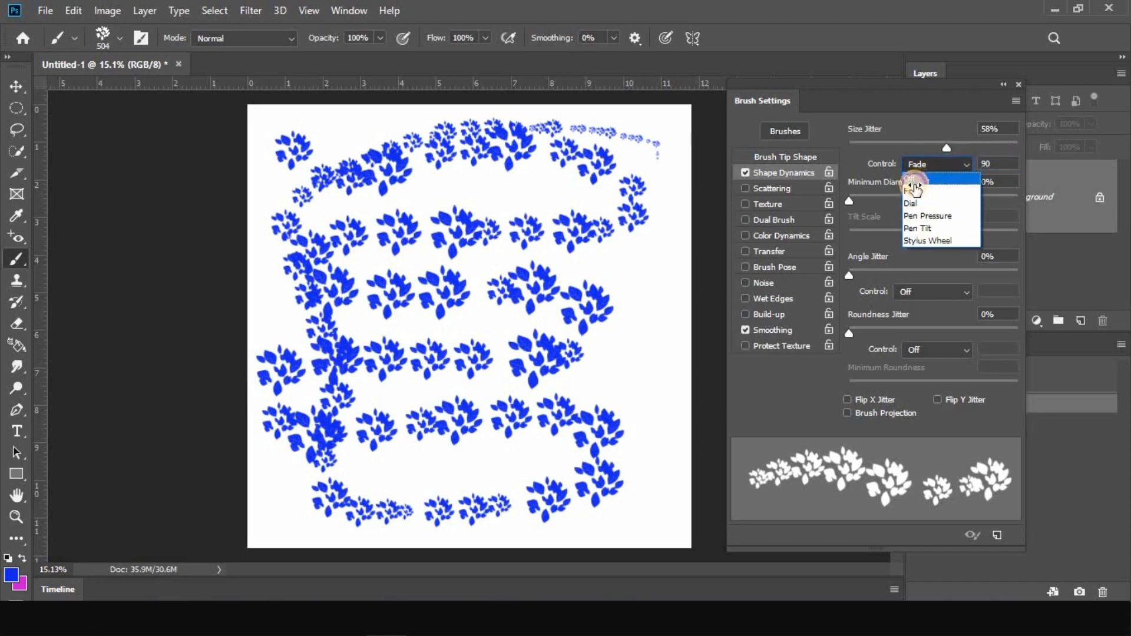
pyautogui.click(914, 180)
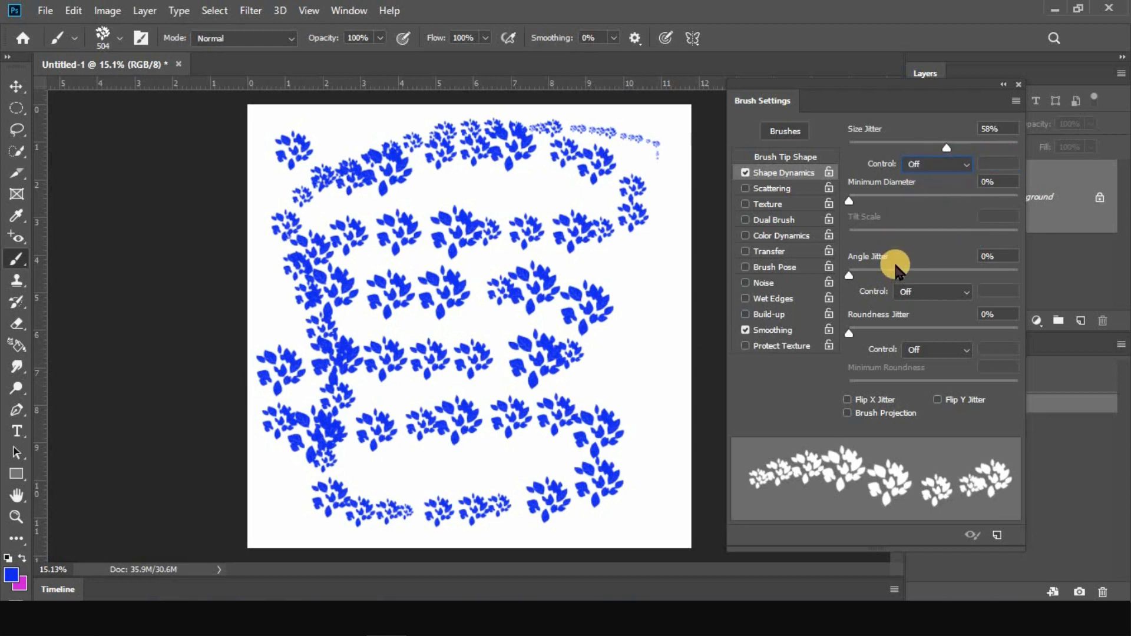
pyautogui.click(1074, 369)
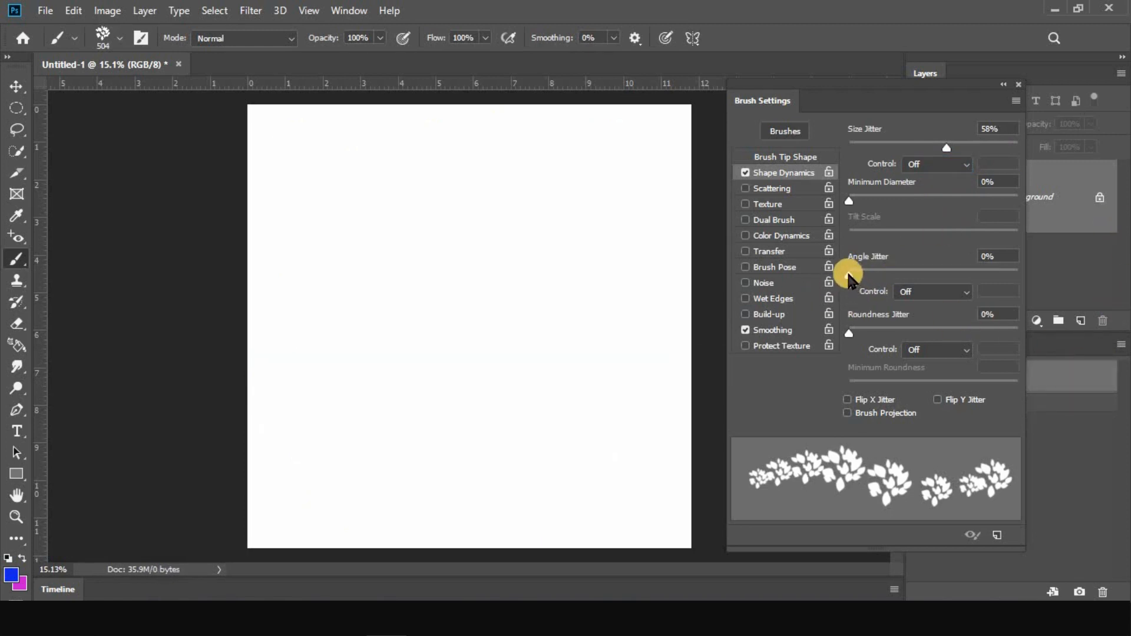
# Try an angle jitter of 13%, reset it to 0%, and paint a leaf row across the upper canvas that doubles back below itself
pyautogui.moveTo(853, 277); pyautogui.dragTo(871, 276)
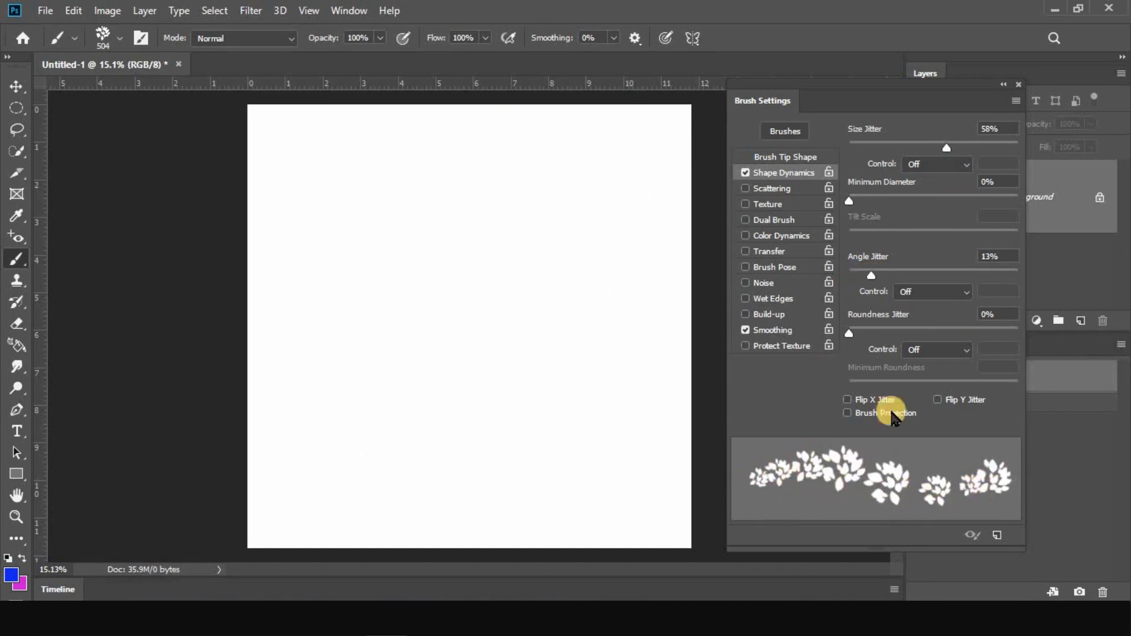
pyautogui.moveTo(882, 279)
pyautogui.mouseDown()
pyautogui.moveTo(914, 282)
pyautogui.moveTo(841, 277)
pyautogui.mouseUp()
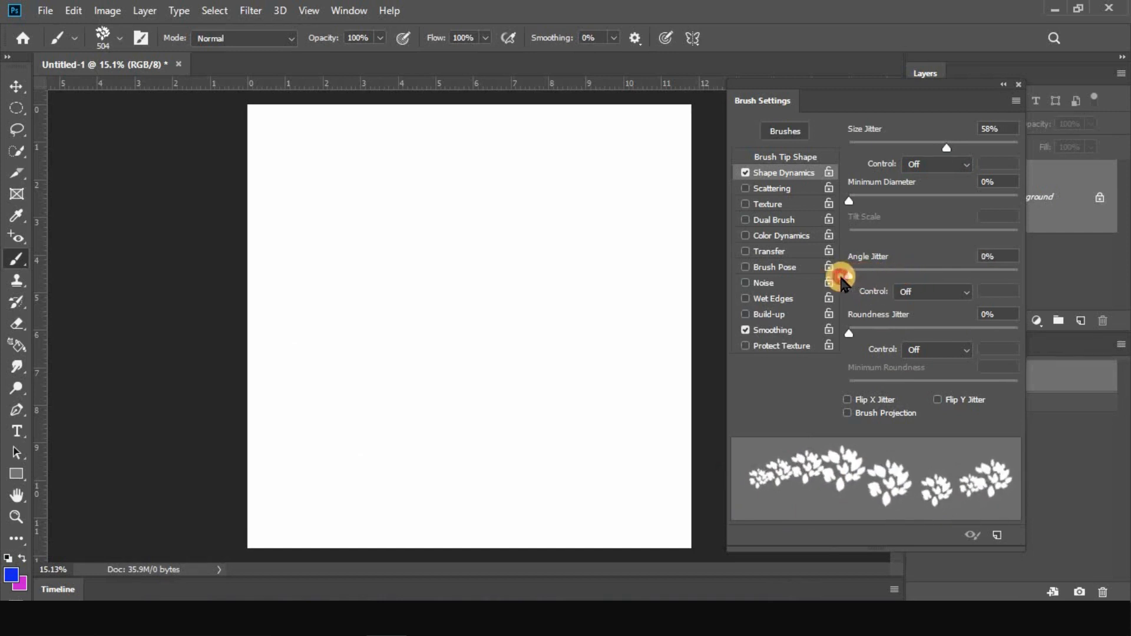
pyautogui.moveTo(293, 166)
pyautogui.mouseDown()
pyautogui.moveTo(553, 163)
pyautogui.moveTo(611, 218)
pyautogui.moveTo(439, 222)
pyautogui.mouseUp()
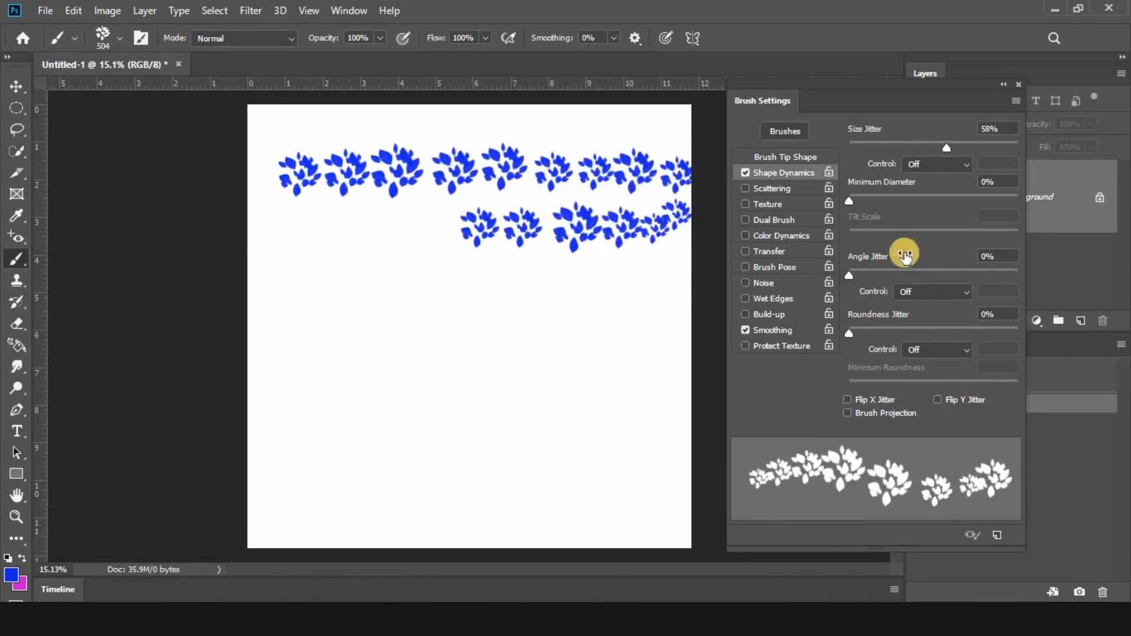
# Set the angle jitter to 65% and paint winding rows of leaf clusters across the lower half of the canvas
pyautogui.moveTo(849, 276); pyautogui.dragTo(960, 277)
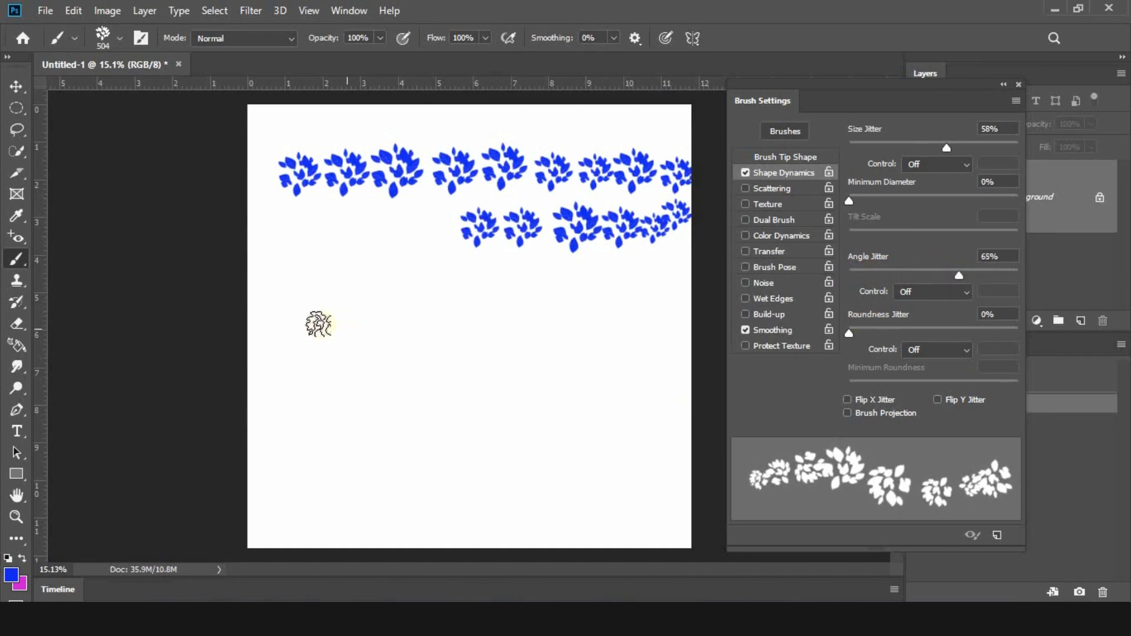
pyautogui.click(300, 325)
pyautogui.moveTo(338, 324); pyautogui.dragTo(354, 323)
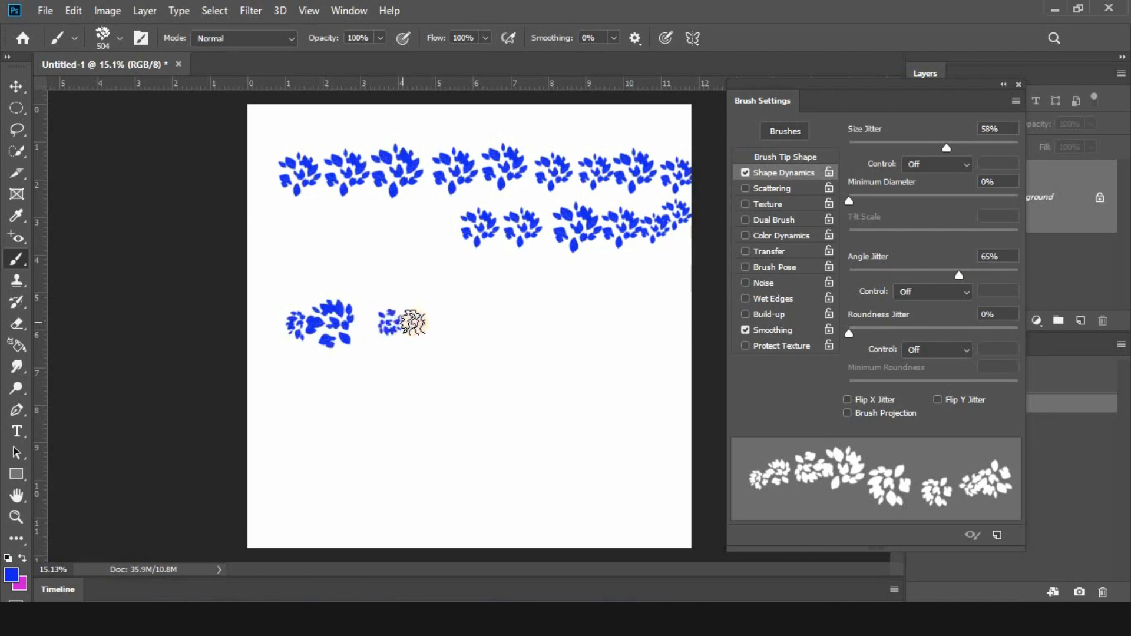
pyautogui.moveTo(412, 323)
pyautogui.mouseDown()
pyautogui.moveTo(635, 318)
pyautogui.moveTo(664, 361)
pyautogui.moveTo(606, 391)
pyautogui.moveTo(356, 396)
pyautogui.moveTo(405, 449)
pyautogui.moveTo(601, 447)
pyautogui.moveTo(586, 439)
pyautogui.mouseUp()
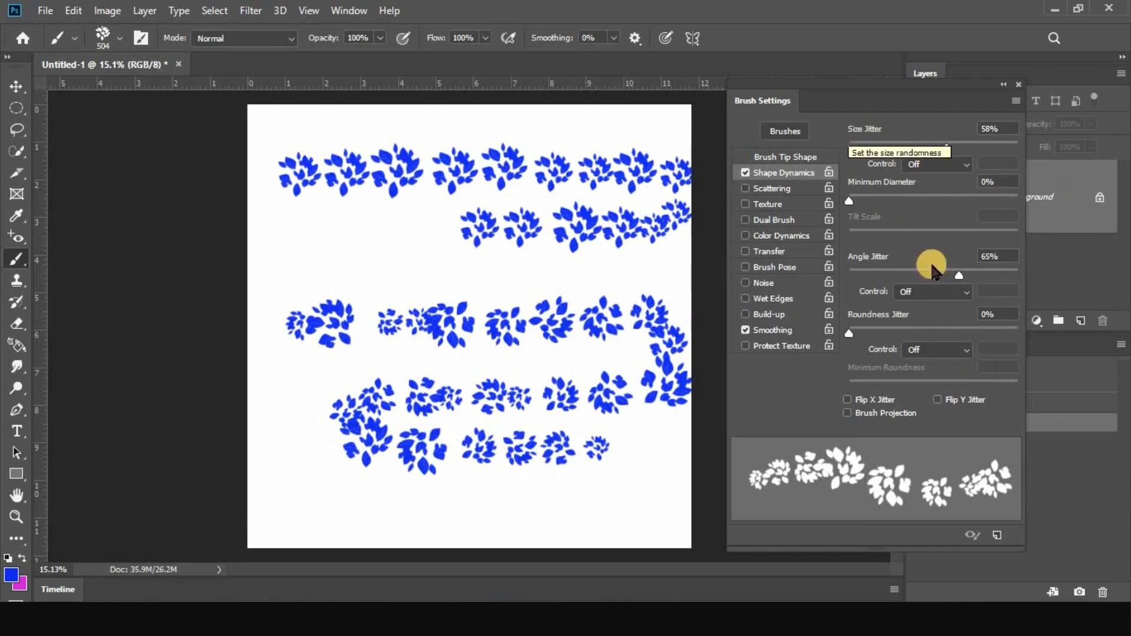
# Try the Fade and Dial controls for the angle jitter, and set the control back to Off
pyautogui.click(937, 293)
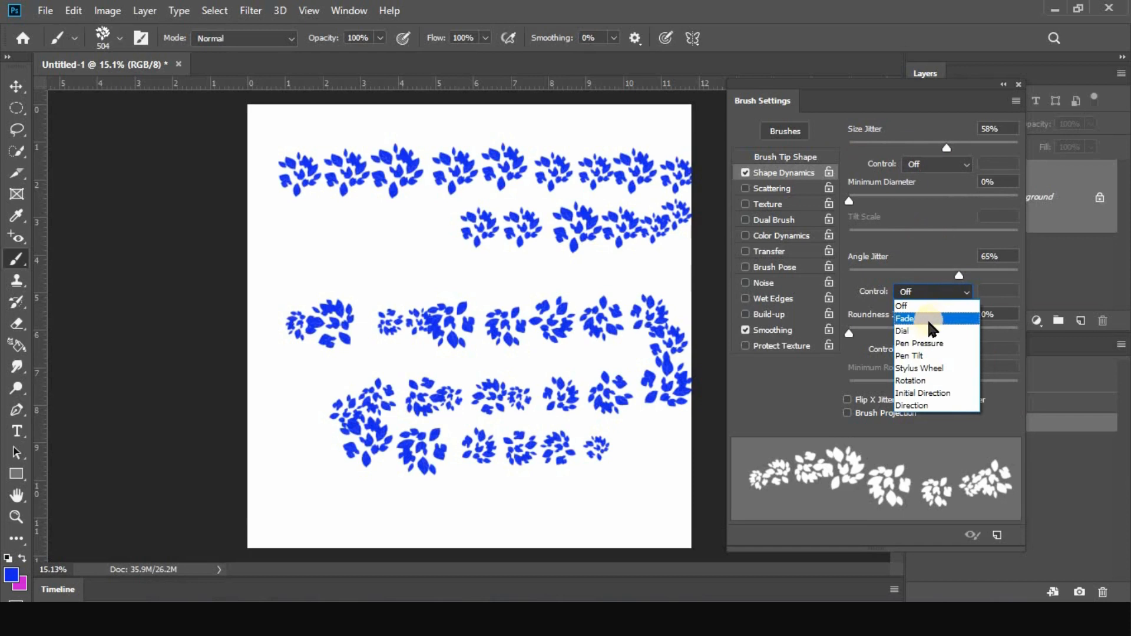
pyautogui.click(909, 318)
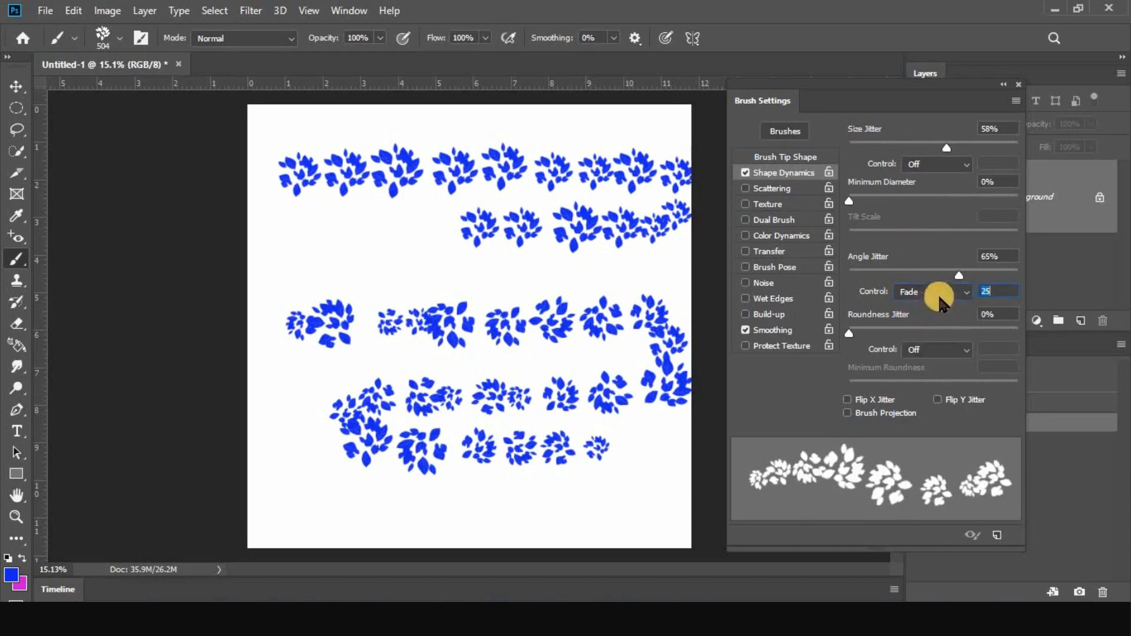
pyautogui.click(948, 291)
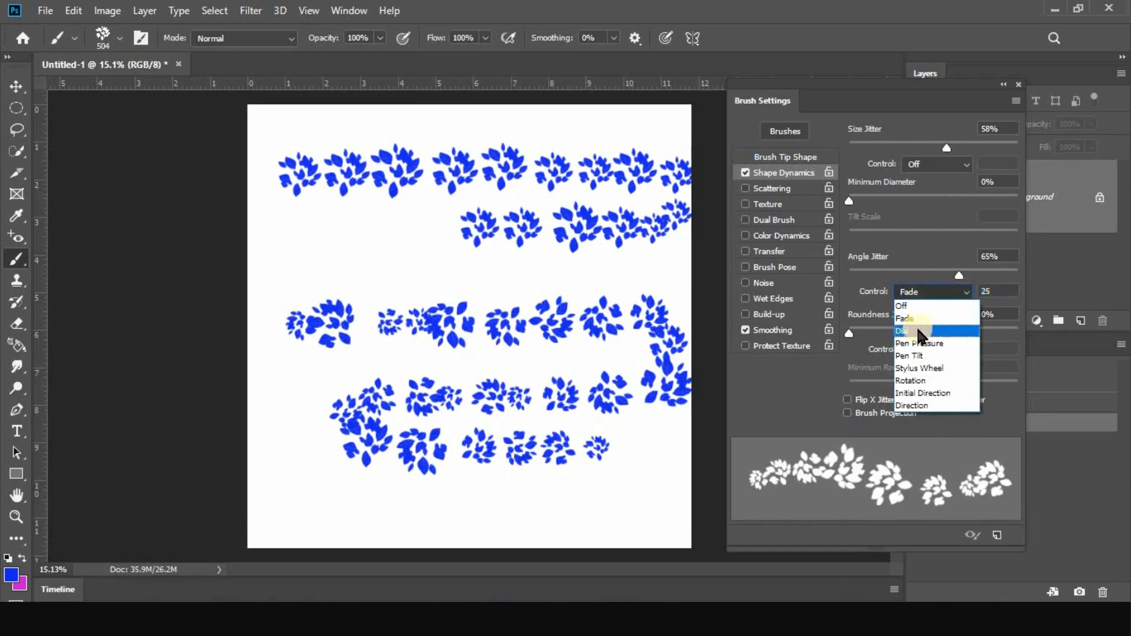
pyautogui.click(920, 320)
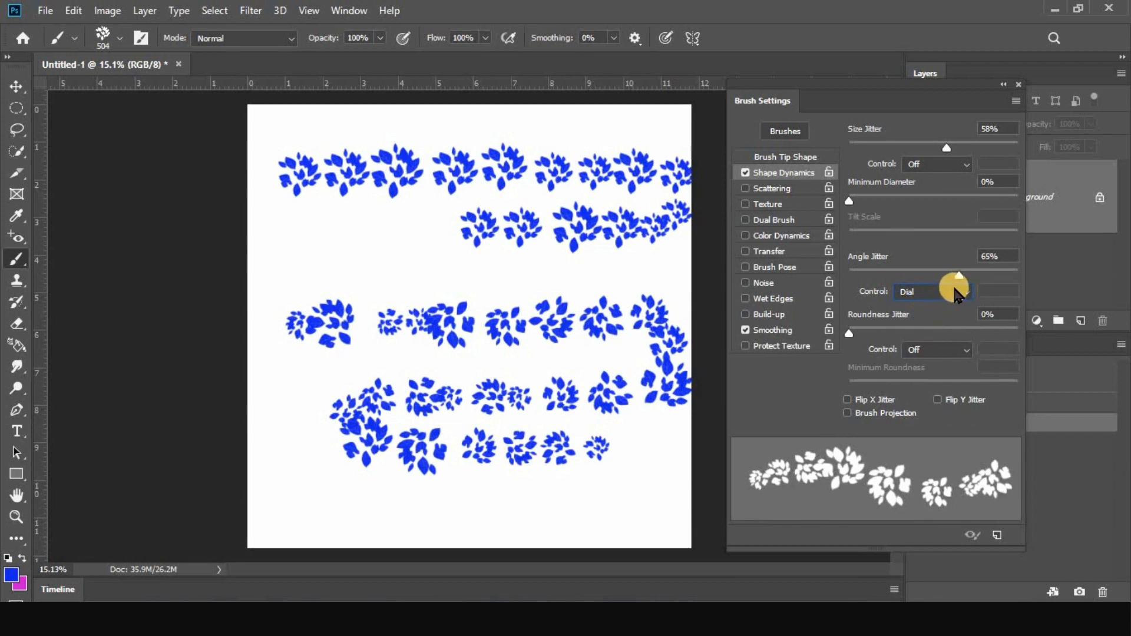
pyautogui.click(937, 292)
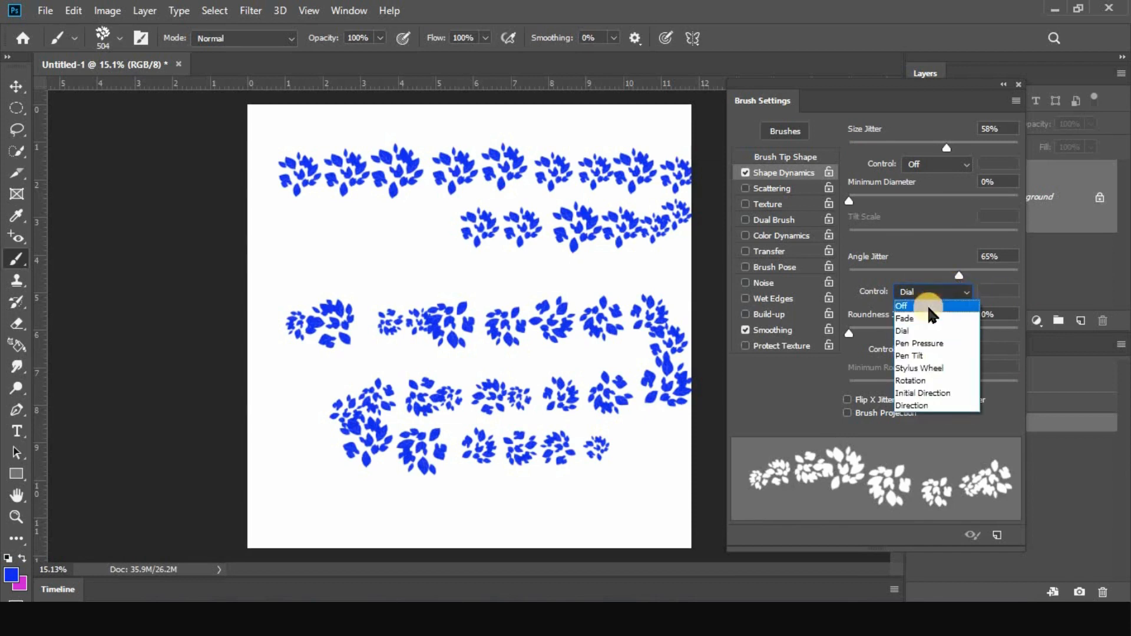
pyautogui.click(922, 304)
# Clear the canvas, set the roundness jitter to 69%, and paint a single leaf row across the upper middle
pyautogui.click(1047, 370)
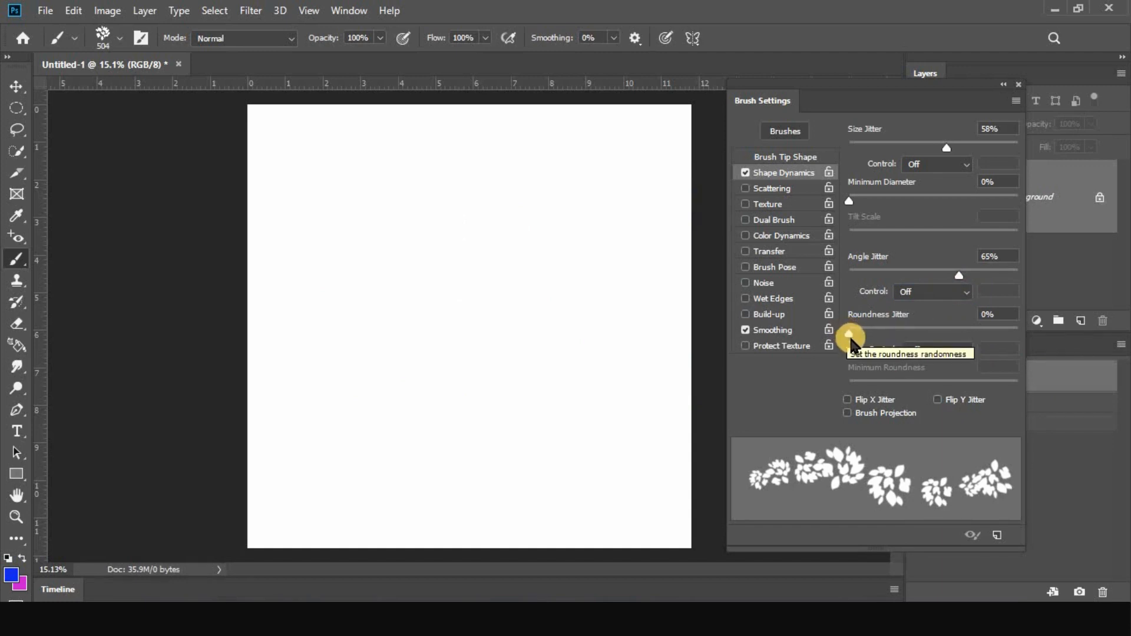
pyautogui.moveTo(851, 335)
pyautogui.mouseDown()
pyautogui.moveTo(1029, 331)
pyautogui.moveTo(831, 336)
pyautogui.moveTo(967, 332)
pyautogui.mouseUp()
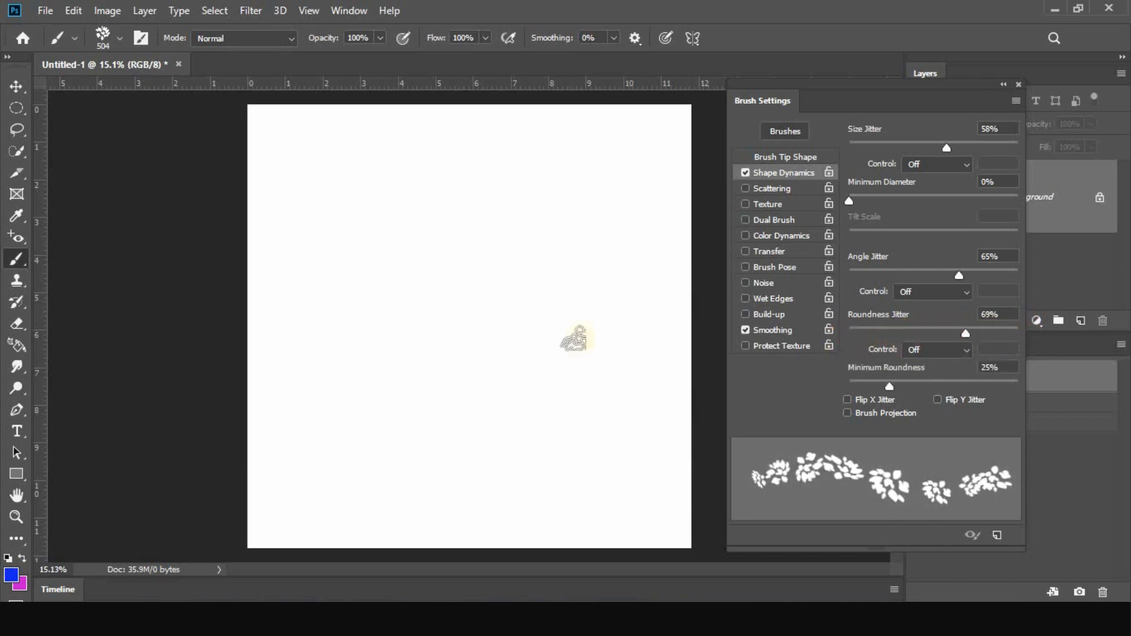
pyautogui.moveTo(357, 268)
pyautogui.mouseDown()
pyautogui.moveTo(623, 265)
pyautogui.moveTo(645, 267)
pyautogui.moveTo(661, 288)
pyautogui.mouseUp()
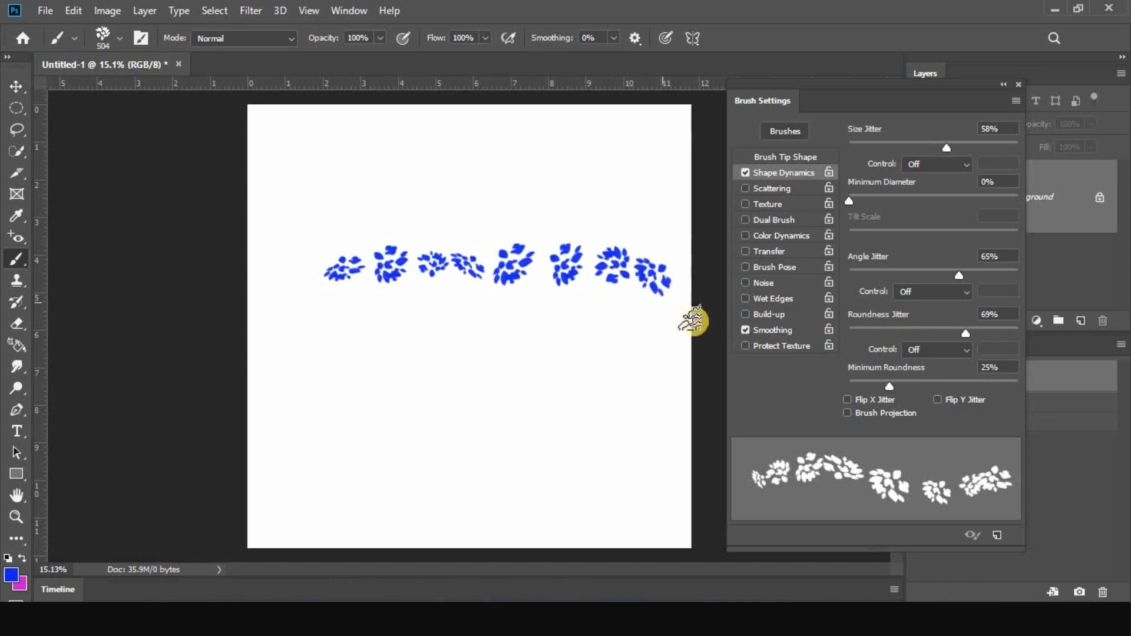
# Paint a winding leaf stroke below the first row with roundness jitter at 0%, and another near the bottom edge at 100%
pyautogui.moveTo(965, 333)
pyautogui.mouseDown()
pyautogui.moveTo(893, 342)
pyautogui.moveTo(834, 328)
pyautogui.mouseUp()
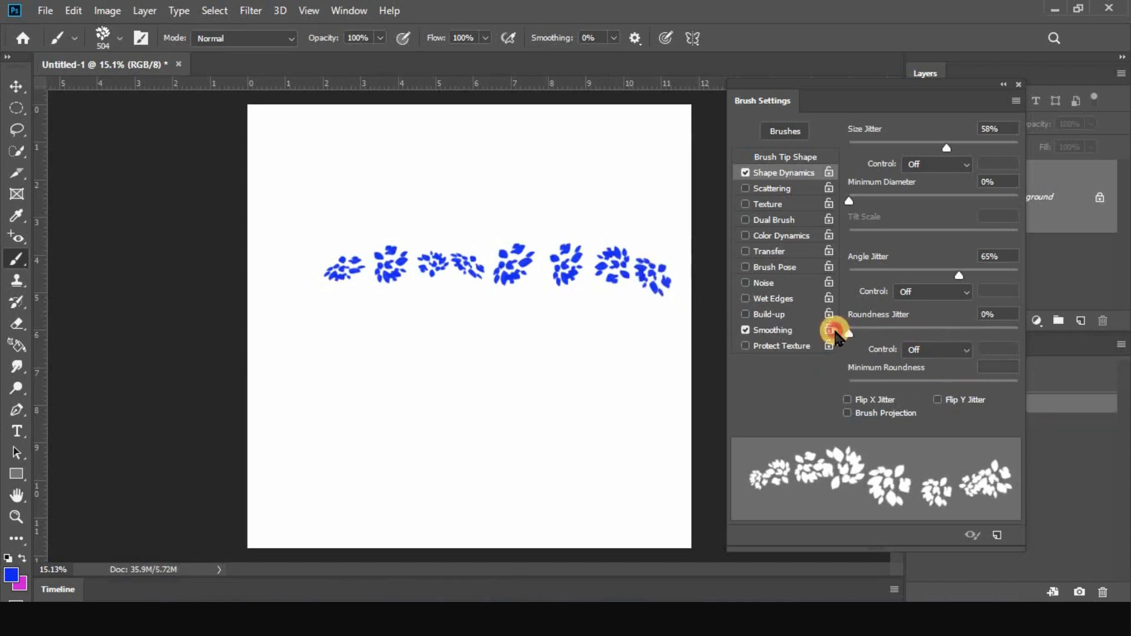
pyautogui.moveTo(380, 361)
pyautogui.mouseDown()
pyautogui.moveTo(596, 354)
pyautogui.moveTo(638, 367)
pyautogui.moveTo(649, 394)
pyautogui.moveTo(517, 411)
pyautogui.moveTo(321, 408)
pyautogui.moveTo(290, 418)
pyautogui.moveTo(274, 454)
pyautogui.moveTo(310, 486)
pyautogui.mouseUp()
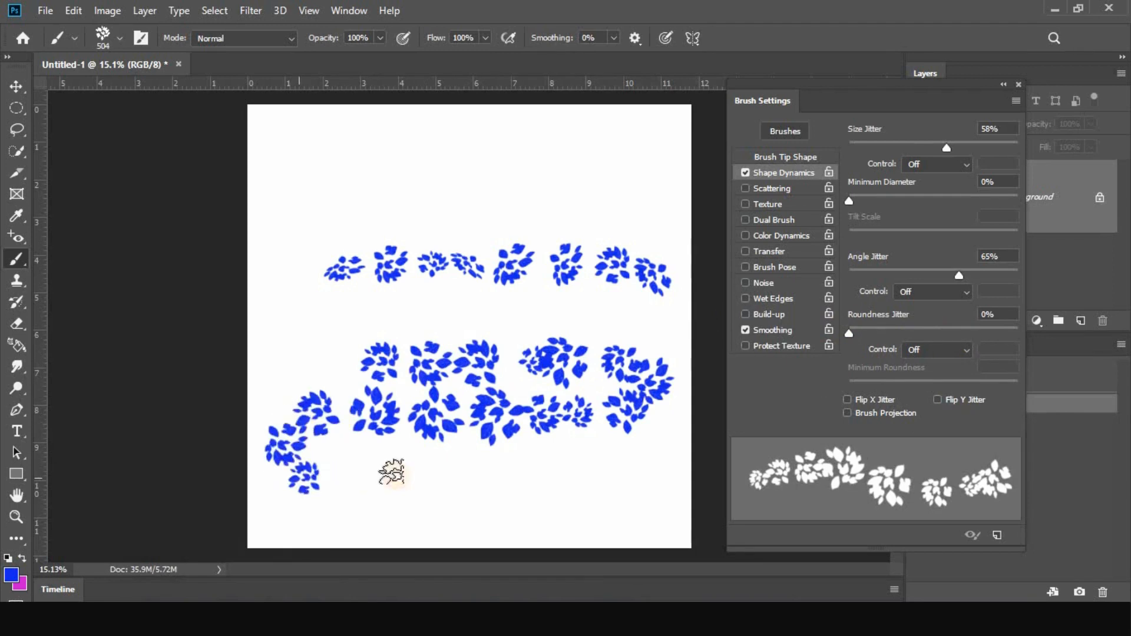
pyautogui.moveTo(849, 334); pyautogui.dragTo(1048, 333)
pyautogui.moveTo(420, 495)
pyautogui.mouseDown()
pyautogui.moveTo(639, 498)
pyautogui.moveTo(642, 472)
pyautogui.moveTo(630, 463)
pyautogui.moveTo(523, 462)
pyautogui.mouseUp()
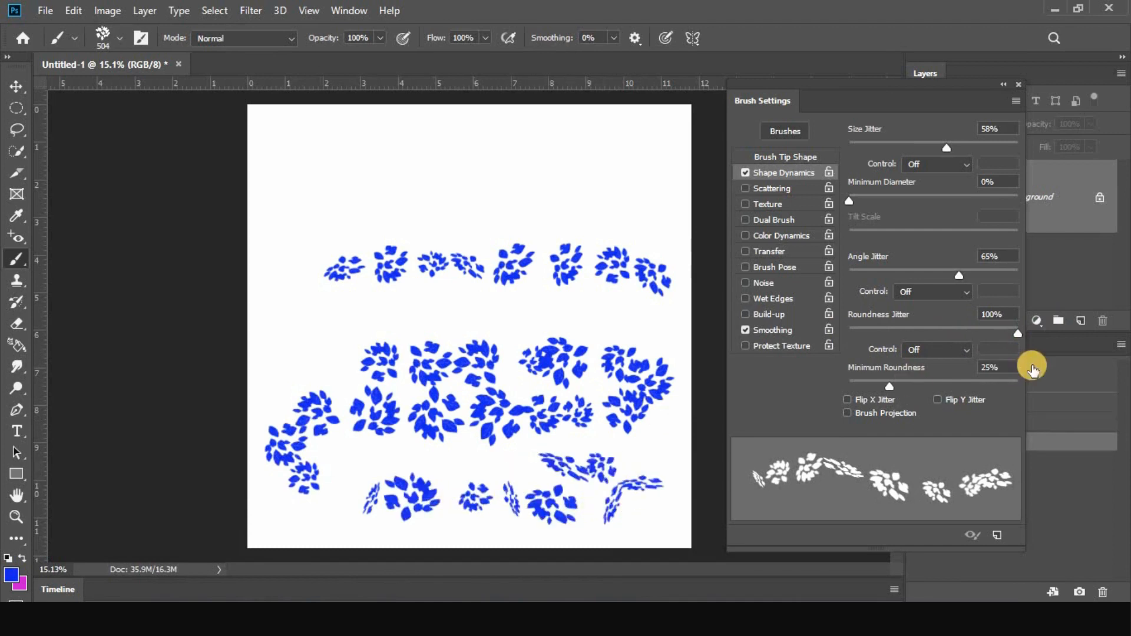
# Reset the roundness jitter to 0% and check its control options, leaving the control at Off
pyautogui.moveTo(1017, 333); pyautogui.dragTo(849, 334)
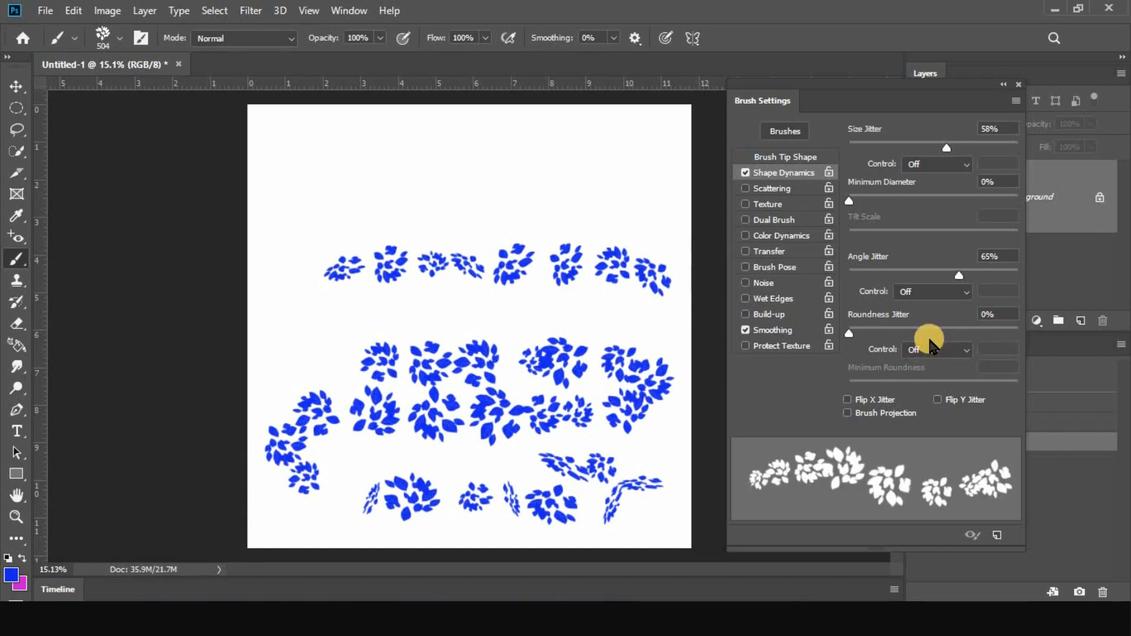
pyautogui.click(925, 351)
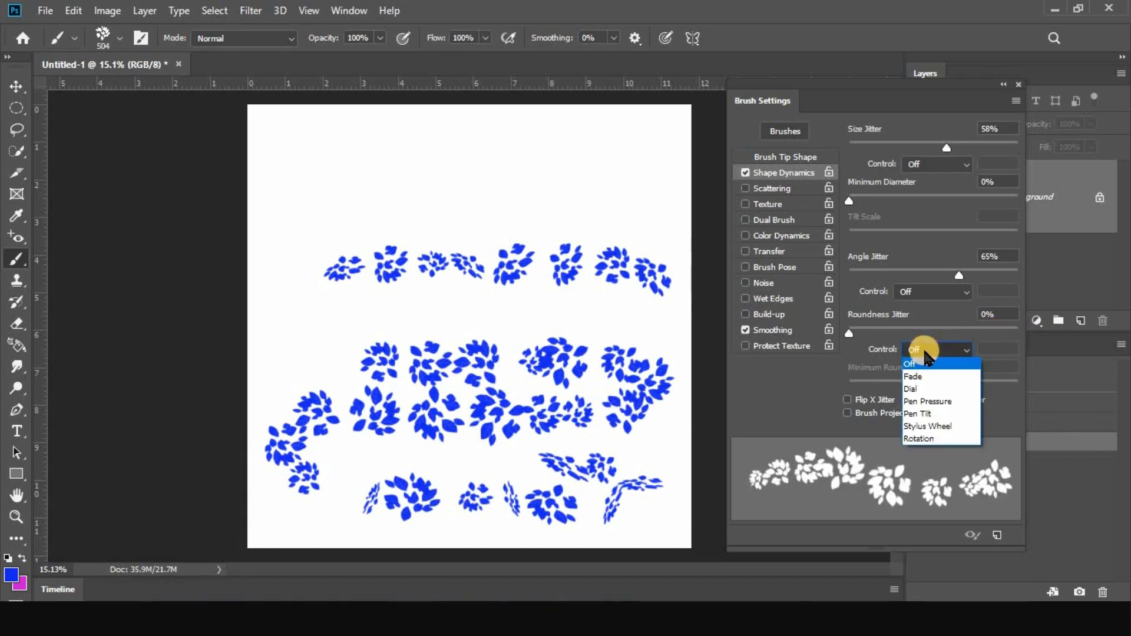
pyautogui.click(925, 352)
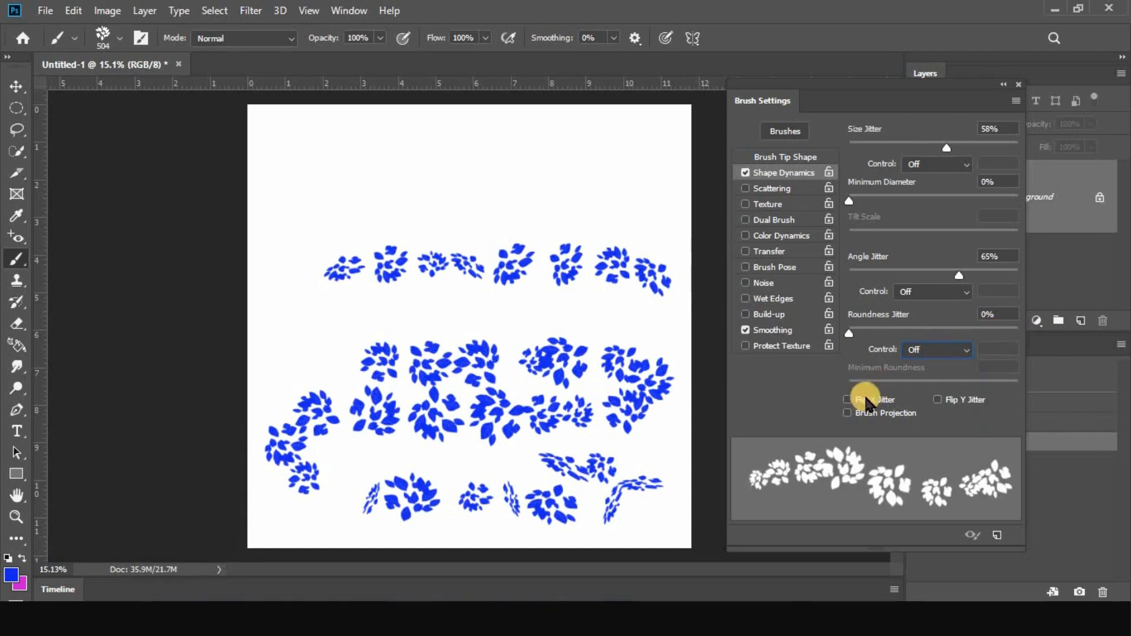
# Switch Flip X Jitter on and off again to compare its effect in the stroke preview
pyautogui.click(847, 401)
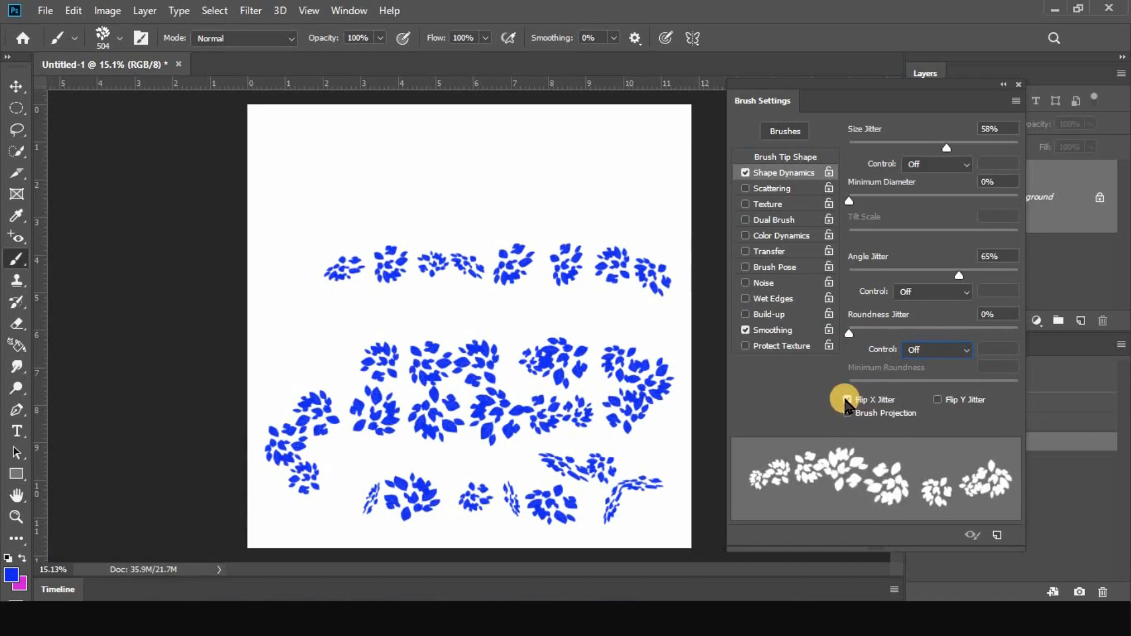
pyautogui.click(846, 400)
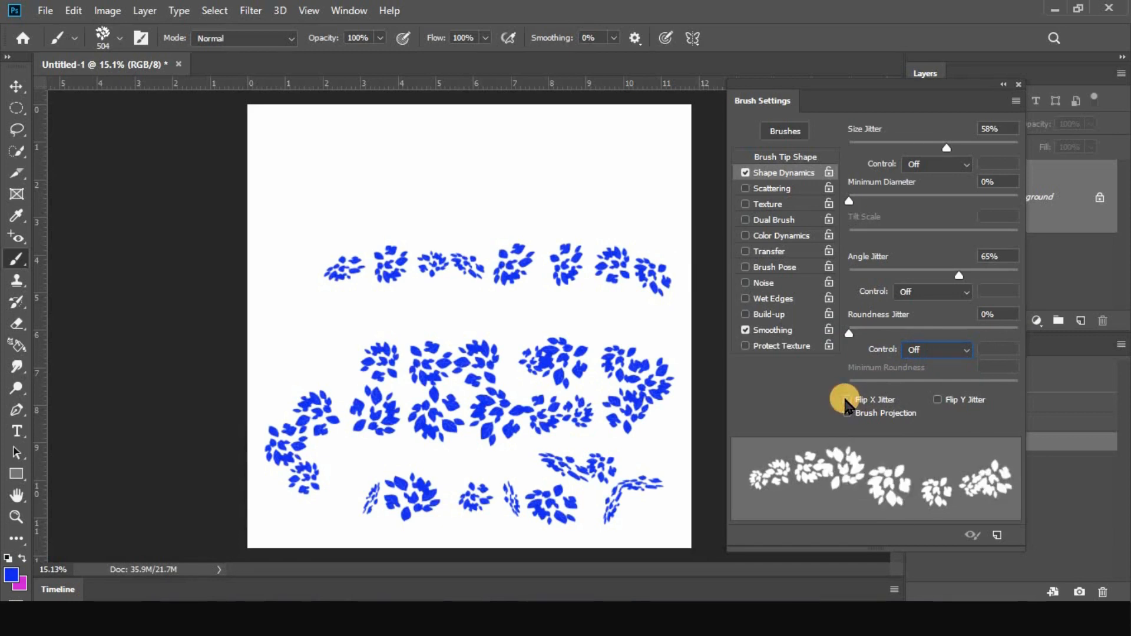
pyautogui.click(847, 400)
pyautogui.click(847, 401)
# Enable Flip Y Jitter and paint winding rows of leaf clusters across the upper part of the canvas
pyautogui.click(937, 400)
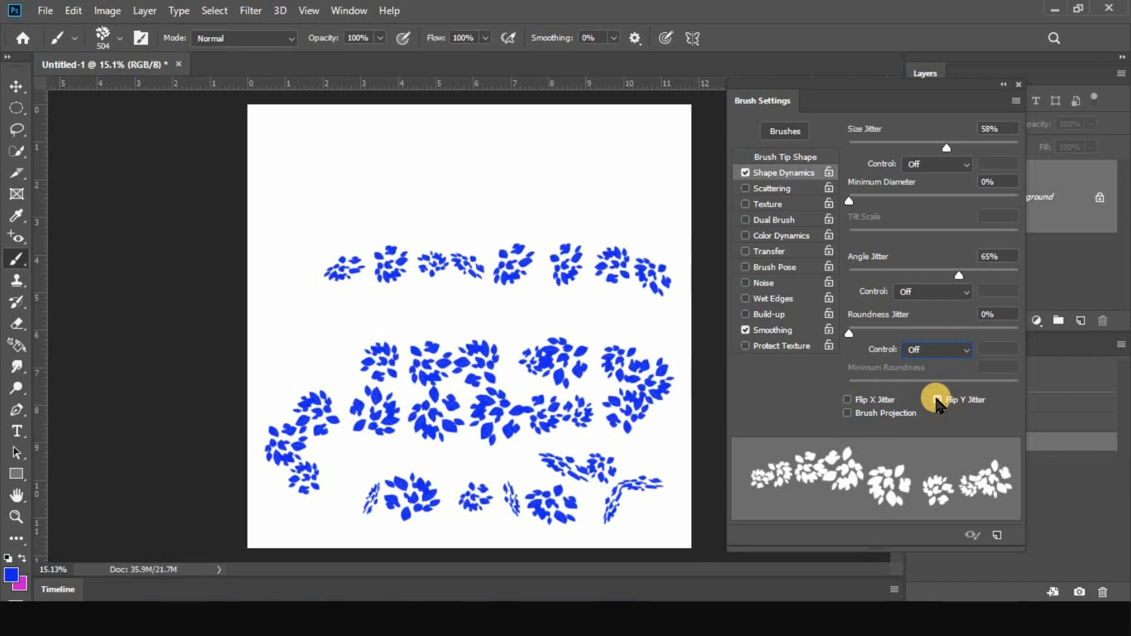
pyautogui.click(937, 400)
pyautogui.click(937, 400)
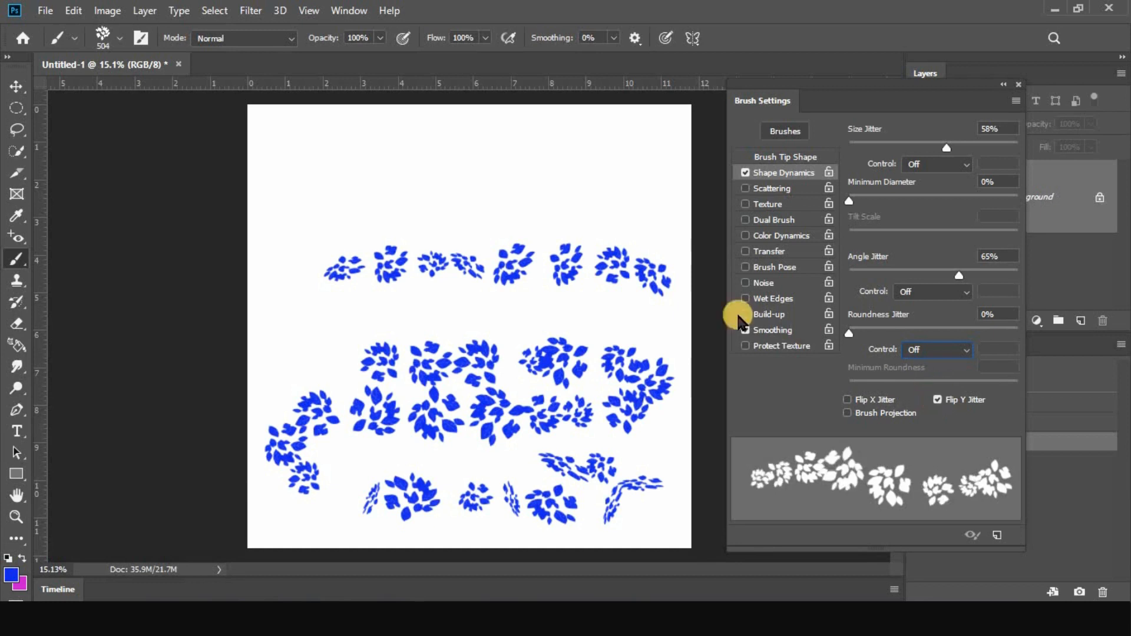
pyautogui.moveTo(296, 151)
pyautogui.mouseDown()
pyautogui.moveTo(571, 145)
pyautogui.moveTo(481, 190)
pyautogui.moveTo(460, 200)
pyautogui.mouseUp()
pyautogui.moveTo(369, 195); pyautogui.dragTo(316, 196)
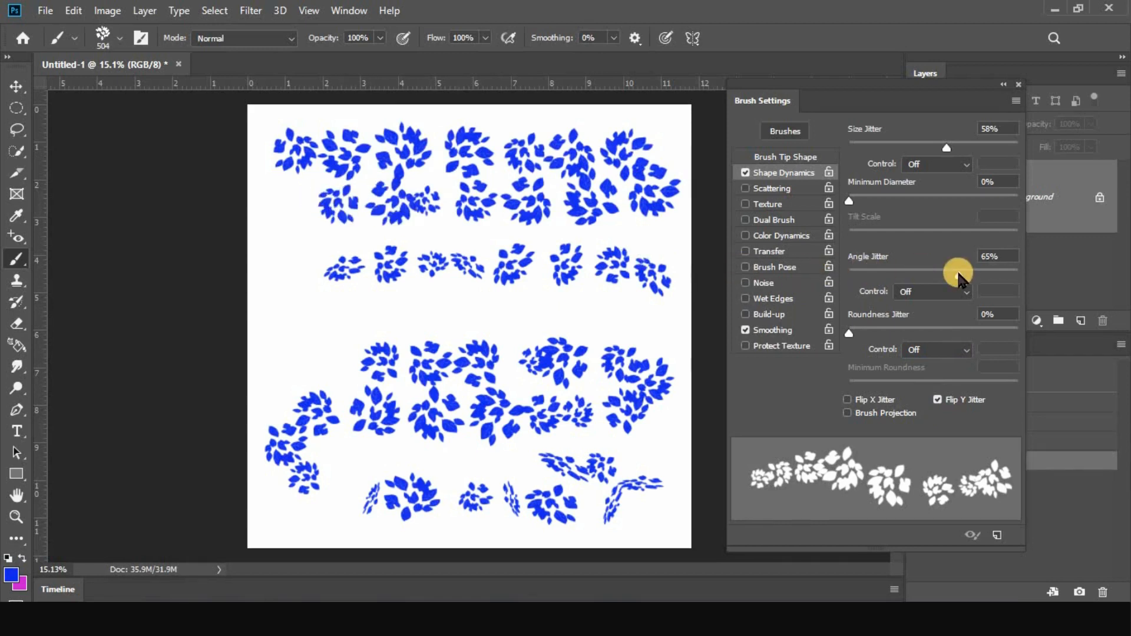
# Turn off Flip Y Jitter and Shape Dynamics, and enable Scattering with its settings shown
pyautogui.click(938, 399)
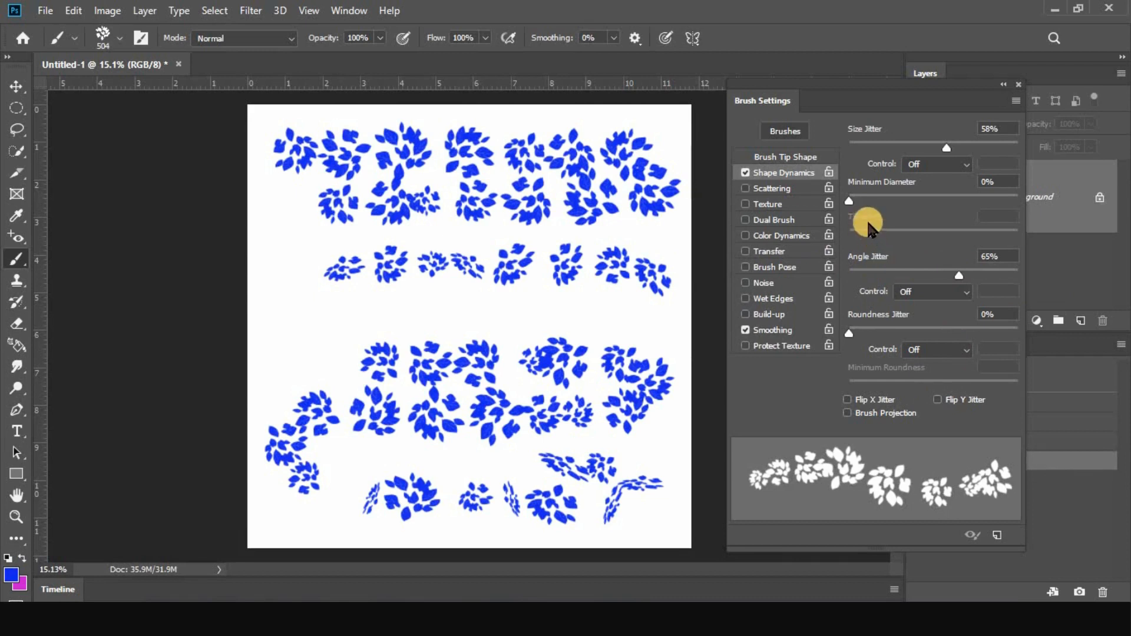
pyautogui.click(745, 172)
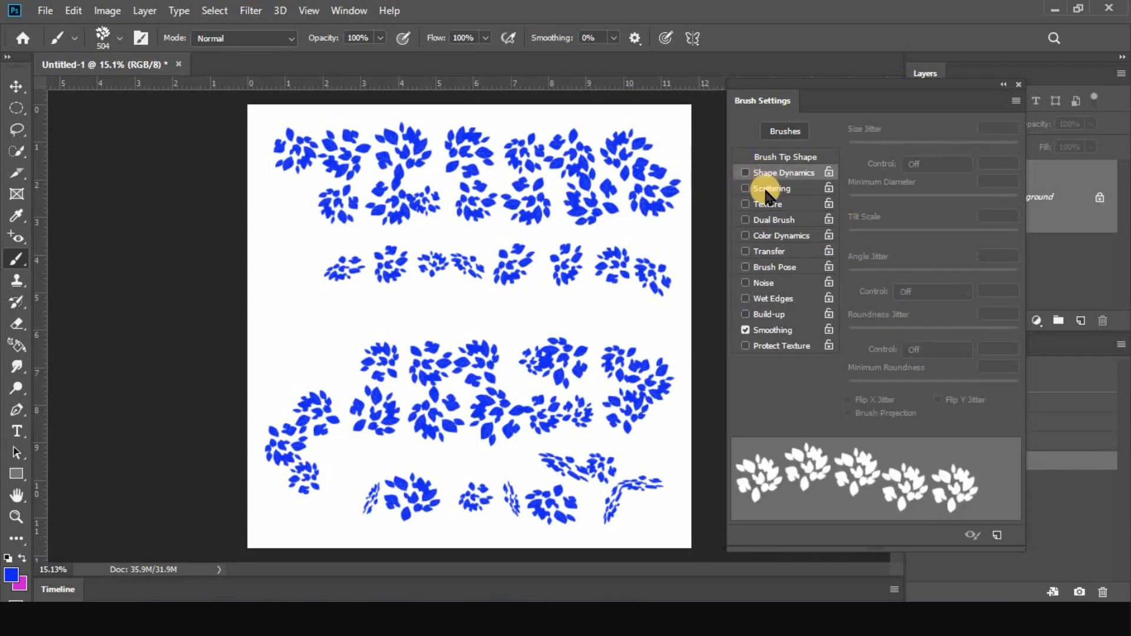
pyautogui.click(767, 188)
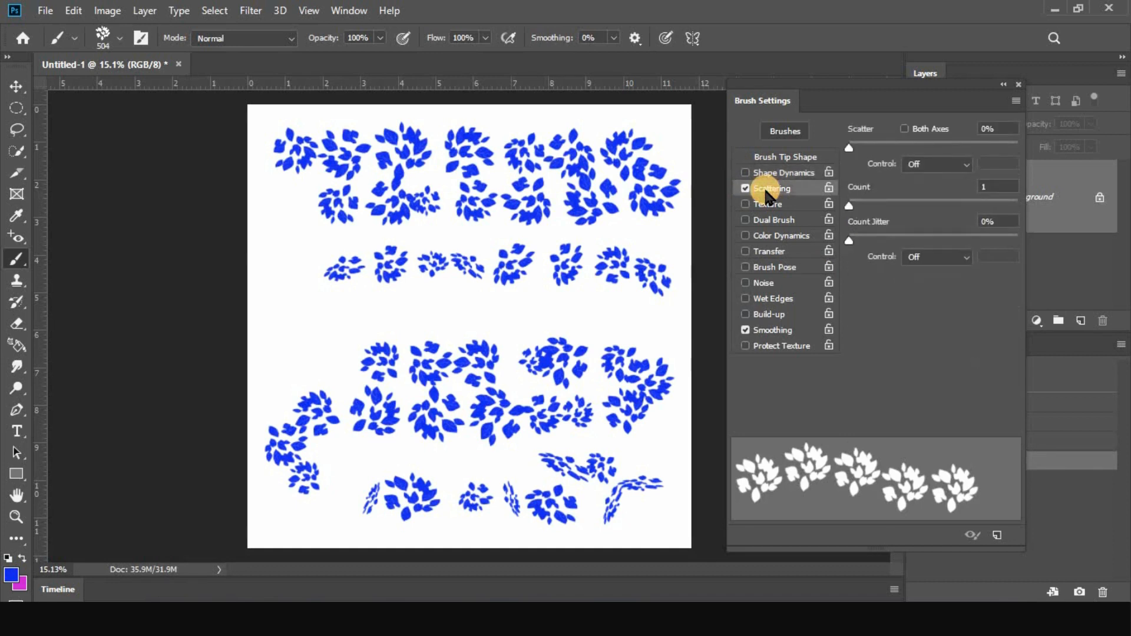
# Clear the canvas, set Scatter to 529%, and paint widely scattered leaf clusters over the whole canvas
pyautogui.click(1071, 376)
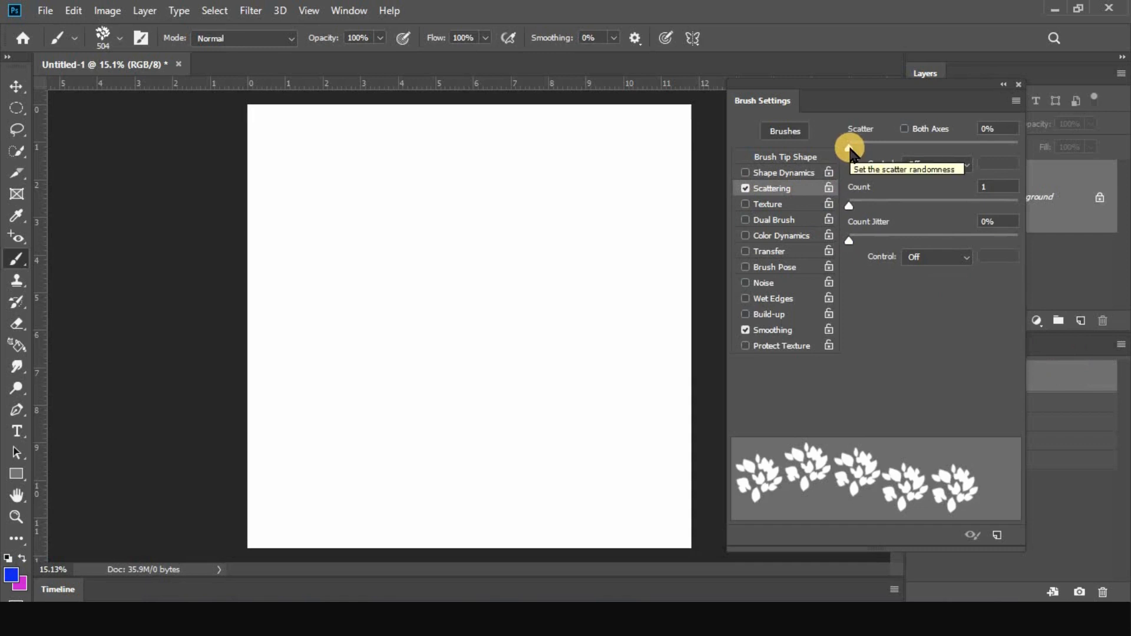
pyautogui.moveTo(850, 149)
pyautogui.mouseDown()
pyautogui.moveTo(927, 140)
pyautogui.moveTo(922, 155)
pyautogui.mouseUp()
pyautogui.moveTo(307, 158)
pyautogui.mouseDown()
pyautogui.moveTo(539, 367)
pyautogui.moveTo(600, 446)
pyautogui.mouseUp()
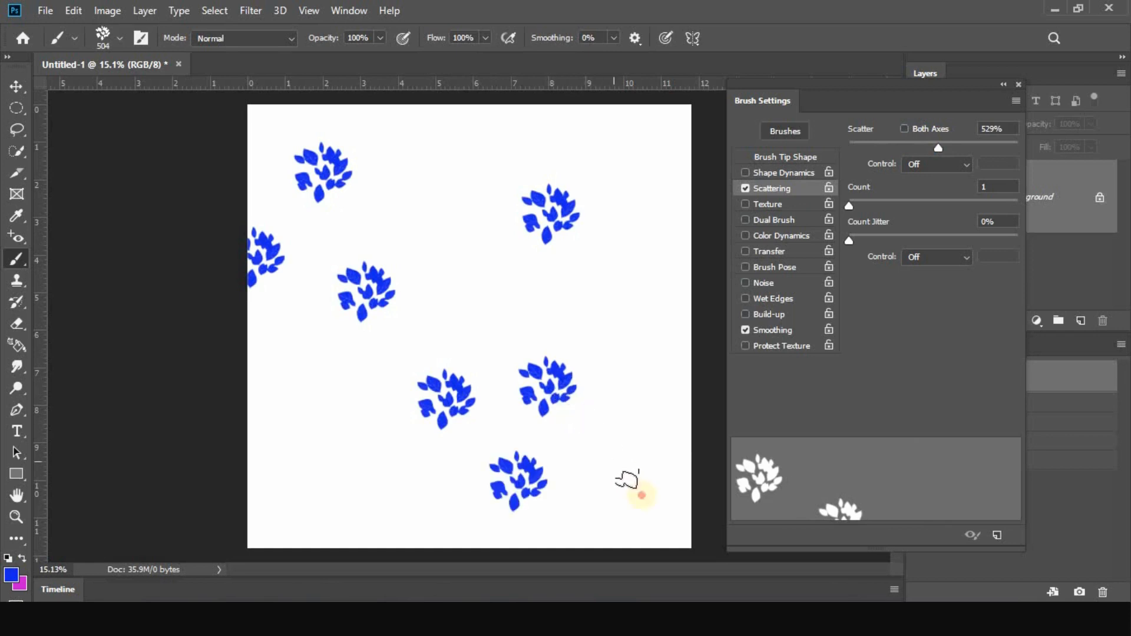
pyautogui.moveTo(642, 495)
pyautogui.mouseDown()
pyautogui.moveTo(613, 217)
pyautogui.moveTo(620, 173)
pyautogui.moveTo(654, 125)
pyautogui.moveTo(659, 235)
pyautogui.moveTo(671, 251)
pyautogui.moveTo(620, 296)
pyautogui.moveTo(476, 241)
pyautogui.moveTo(413, 164)
pyautogui.moveTo(439, 138)
pyautogui.moveTo(508, 246)
pyautogui.moveTo(469, 328)
pyautogui.moveTo(375, 382)
pyautogui.moveTo(310, 442)
pyautogui.moveTo(364, 506)
pyautogui.moveTo(440, 503)
pyautogui.moveTo(543, 440)
pyautogui.moveTo(481, 412)
pyautogui.moveTo(272, 506)
pyautogui.moveTo(304, 533)
pyautogui.moveTo(301, 349)
pyautogui.moveTo(320, 265)
pyautogui.moveTo(366, 176)
pyautogui.moveTo(411, 156)
pyautogui.moveTo(353, 195)
pyautogui.moveTo(332, 184)
pyautogui.moveTo(512, 184)
pyautogui.moveTo(648, 375)
pyautogui.moveTo(408, 330)
pyautogui.moveTo(468, 191)
pyautogui.moveTo(581, 433)
pyautogui.moveTo(377, 336)
pyautogui.moveTo(436, 307)
pyautogui.moveTo(449, 266)
pyautogui.mouseUp()
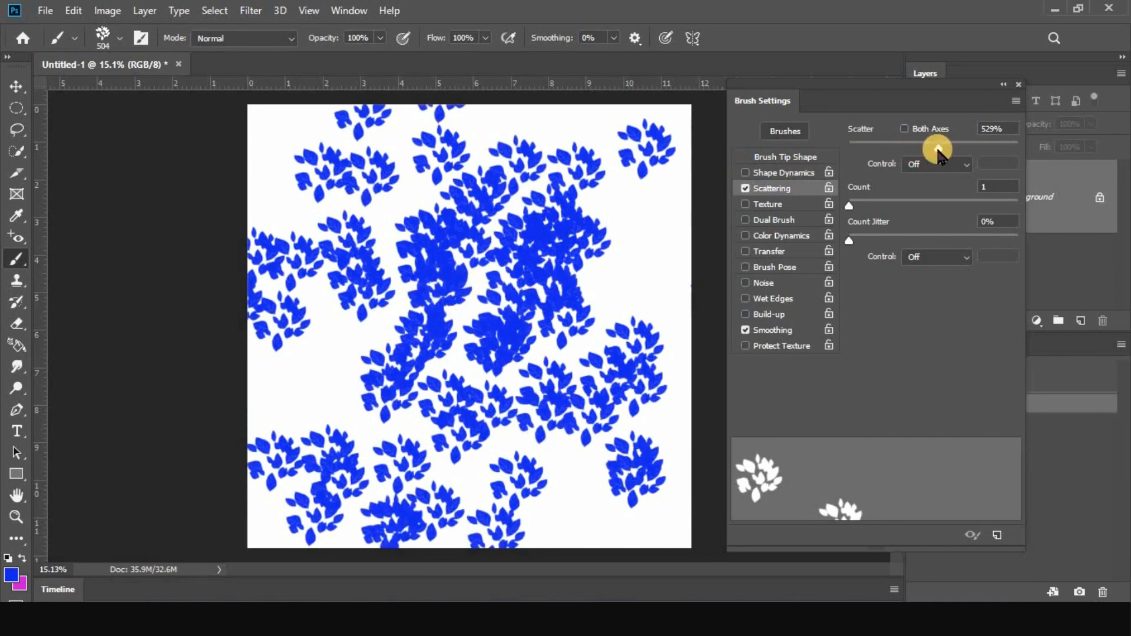
# Reset Scatter to 0%, try its Fade control, and set the control back to Off
pyautogui.moveTo(938, 149); pyautogui.dragTo(848, 148)
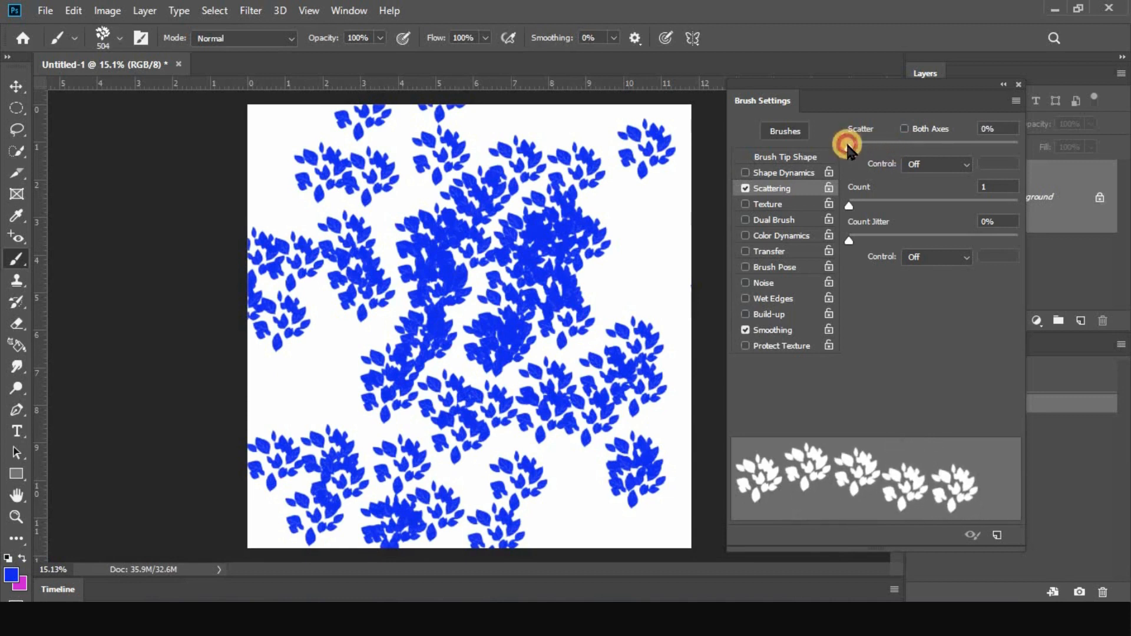
pyautogui.click(933, 164)
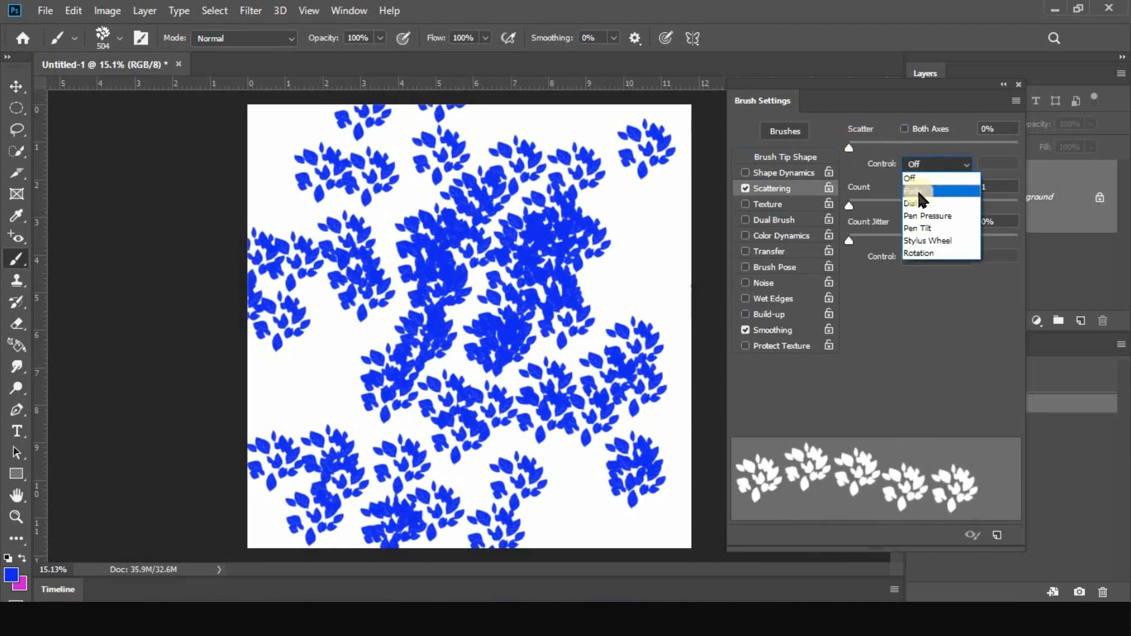
pyautogui.click(919, 191)
pyautogui.click(927, 163)
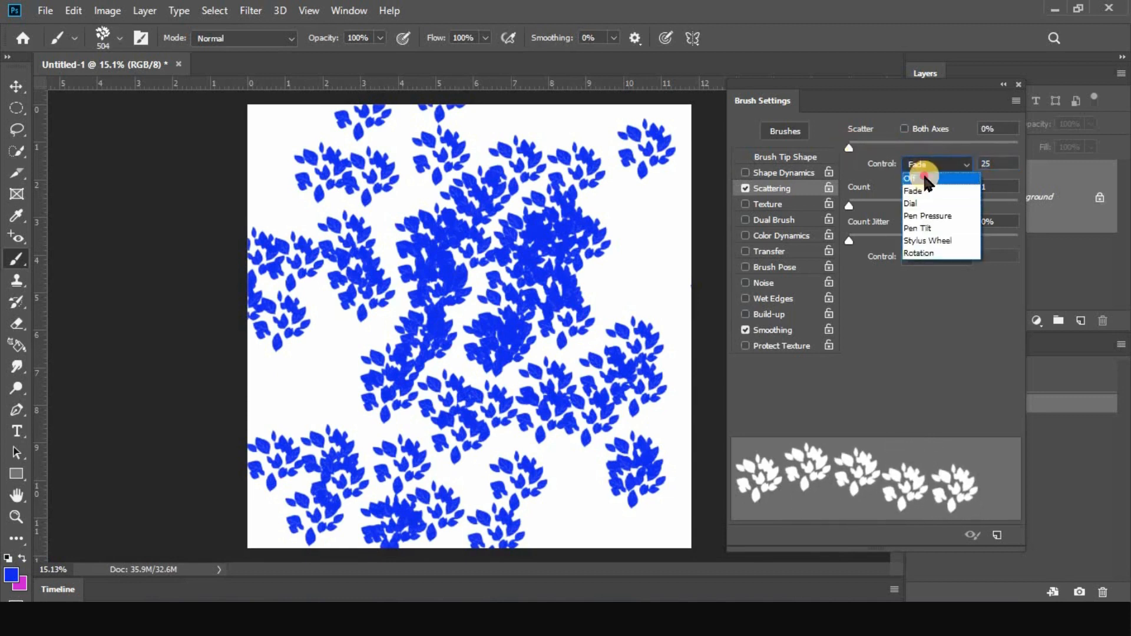
pyautogui.click(927, 179)
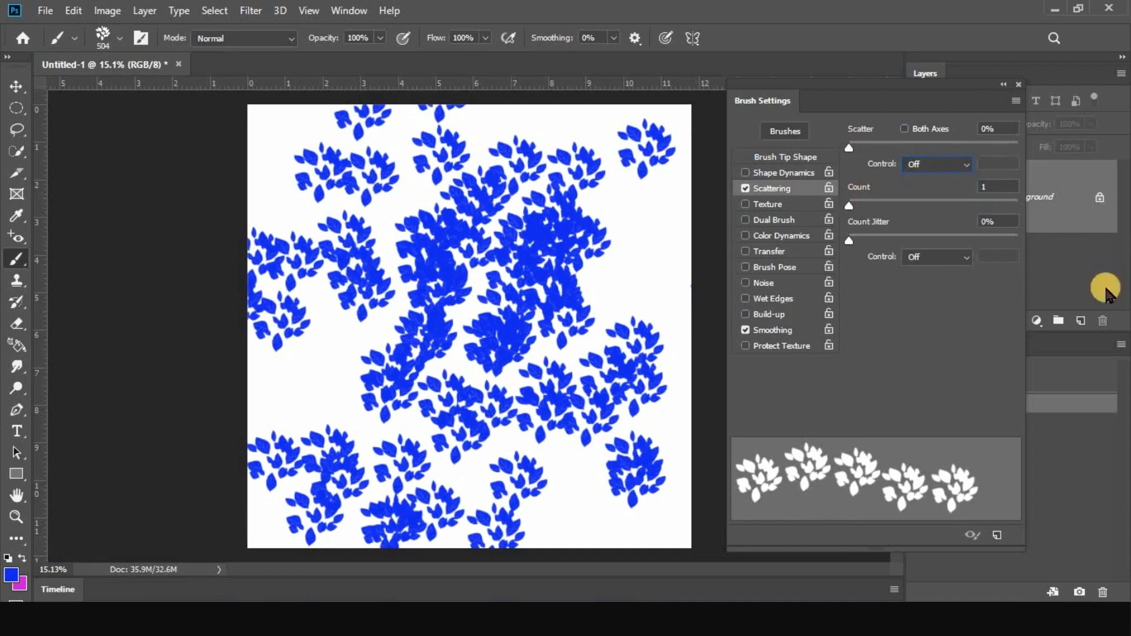
# Clear the canvas, set Scatter to 225% with a Count of 3, and paint a diagonal leaf stroke down the canvas
pyautogui.click(1064, 375)
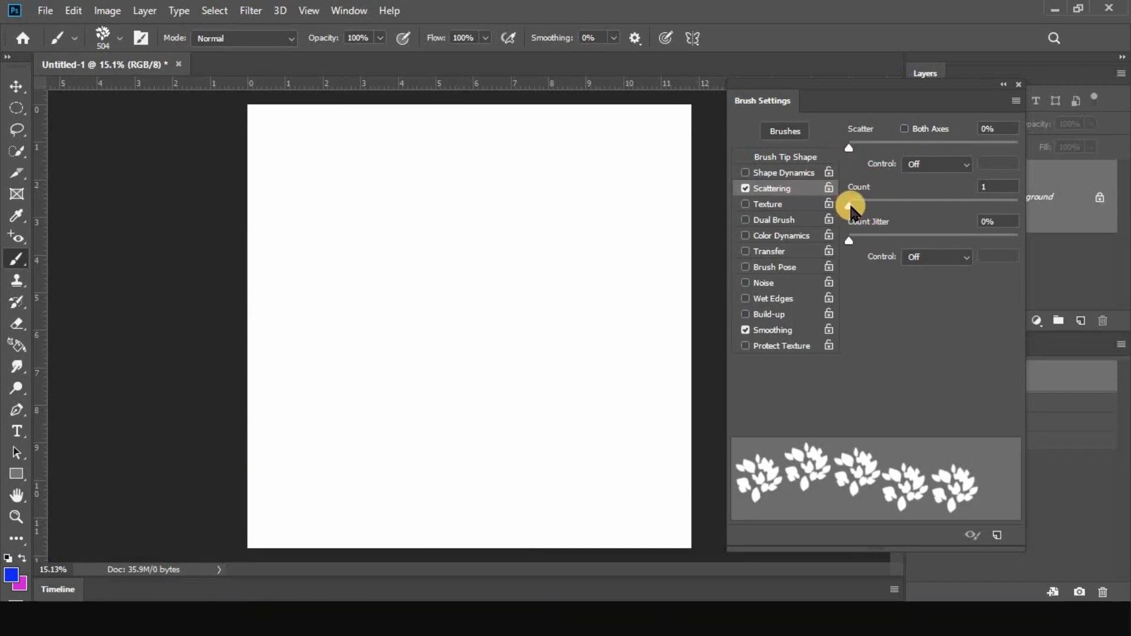
pyautogui.moveTo(856, 210)
pyautogui.mouseDown()
pyautogui.moveTo(866, 211)
pyautogui.moveTo(849, 207)
pyautogui.mouseUp()
pyautogui.moveTo(846, 210); pyautogui.dragTo(884, 207)
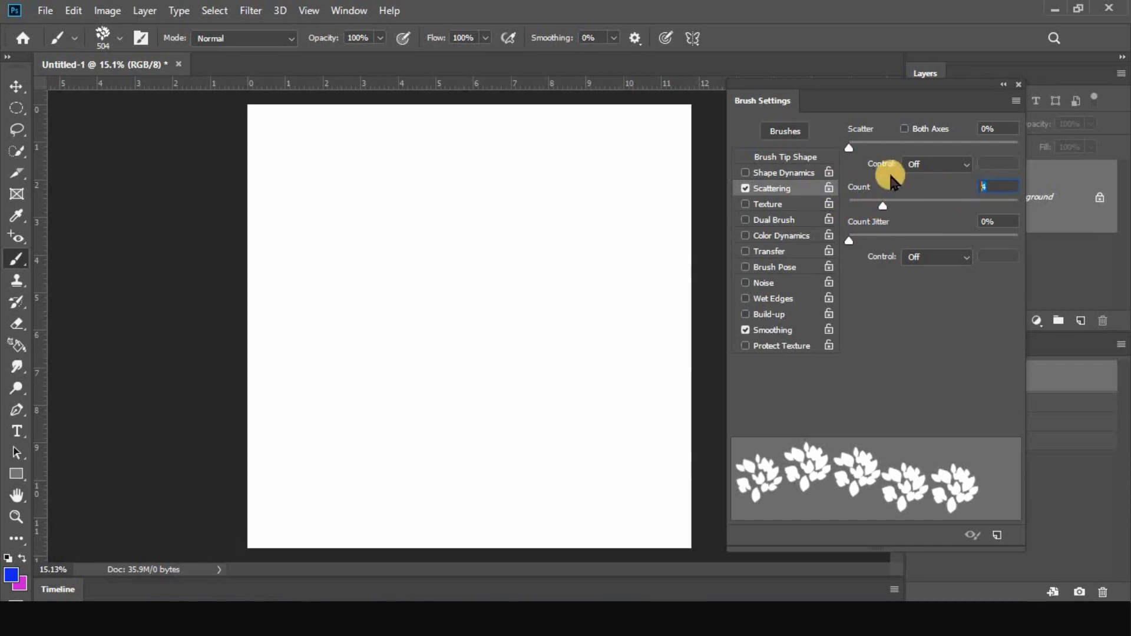
pyautogui.moveTo(851, 151); pyautogui.dragTo(885, 154)
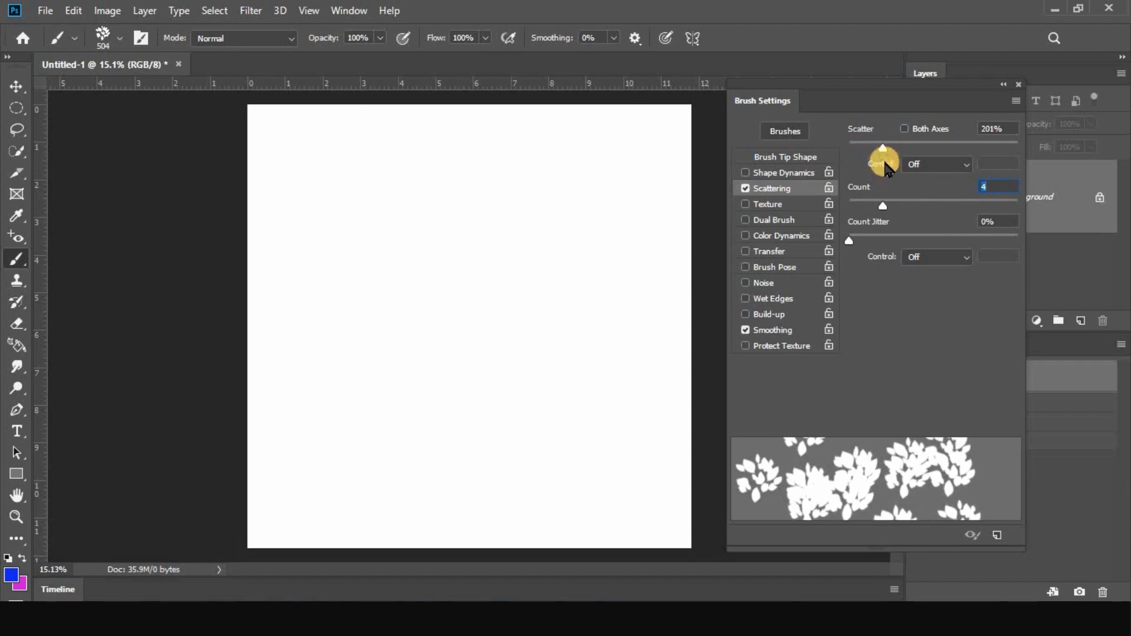
pyautogui.click(875, 204)
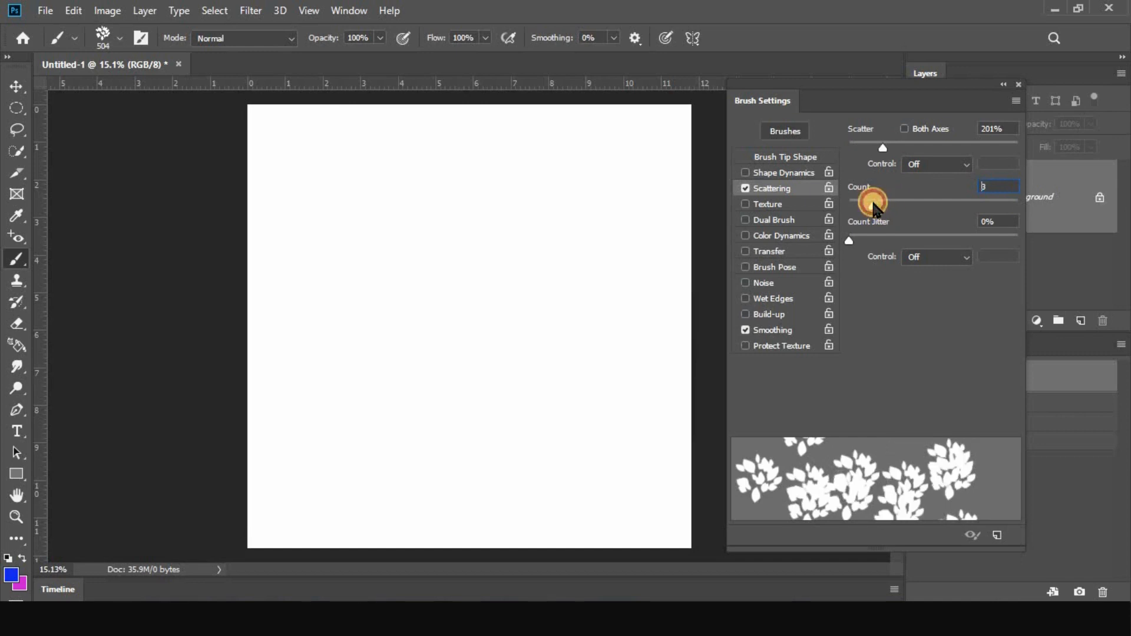
pyautogui.moveTo(883, 149); pyautogui.dragTo(888, 153)
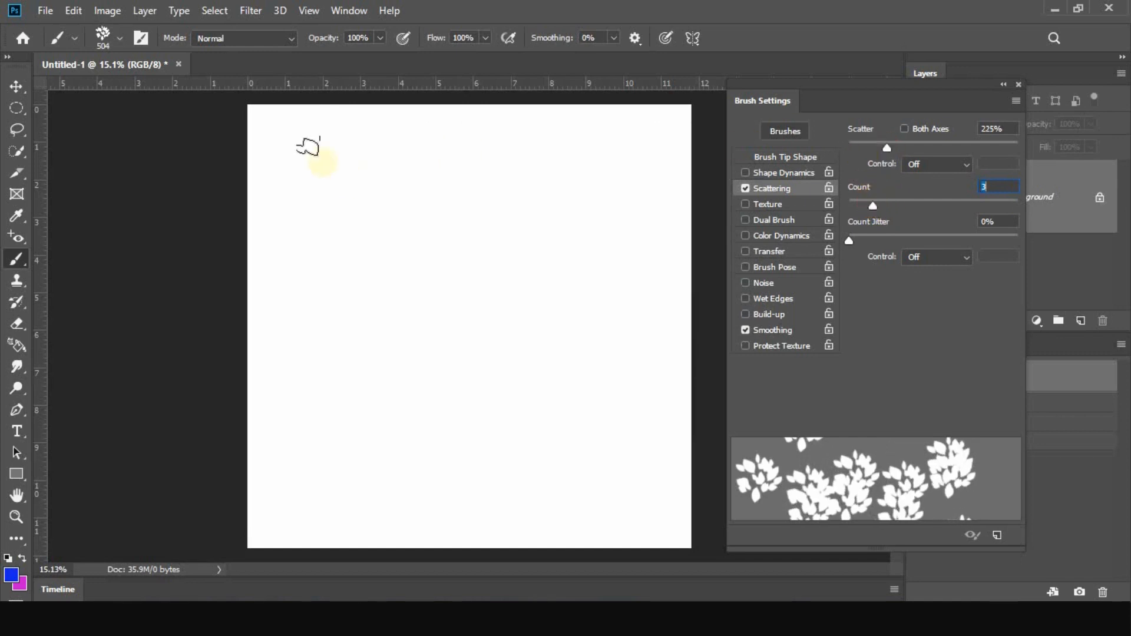
pyautogui.moveTo(282, 143)
pyautogui.mouseDown()
pyautogui.moveTo(357, 195)
pyautogui.moveTo(375, 245)
pyautogui.moveTo(419, 285)
pyautogui.mouseUp()
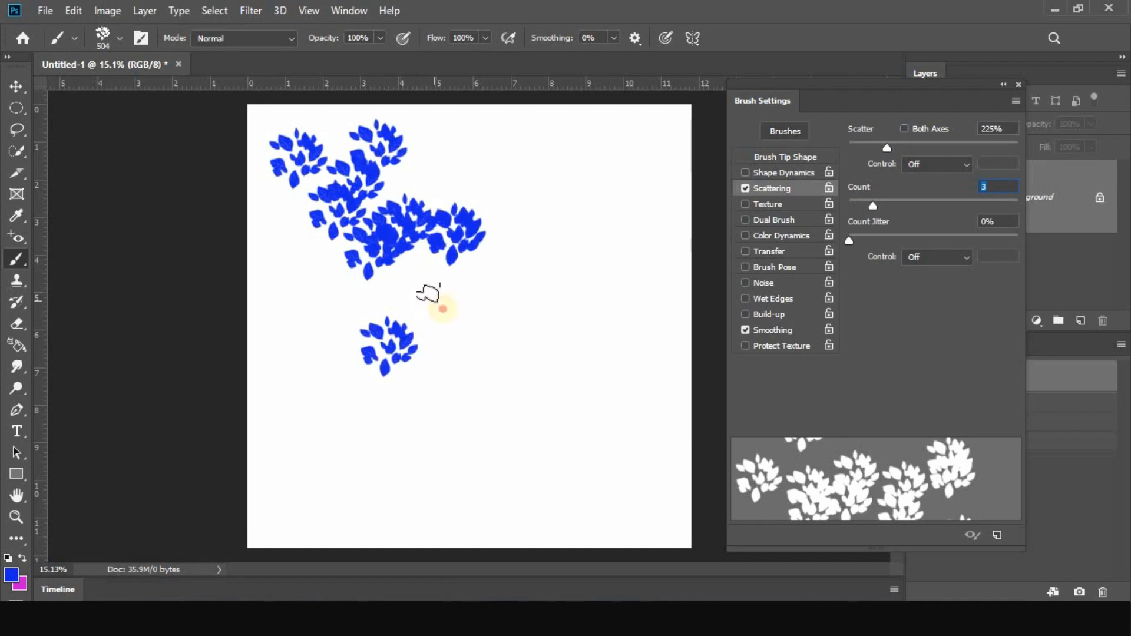
pyautogui.moveTo(460, 333)
pyautogui.mouseDown()
pyautogui.moveTo(524, 409)
pyautogui.moveTo(634, 492)
pyautogui.moveTo(647, 450)
pyautogui.moveTo(630, 235)
pyautogui.moveTo(649, 150)
pyautogui.moveTo(543, 136)
pyautogui.moveTo(488, 148)
pyautogui.moveTo(490, 201)
pyautogui.moveTo(523, 248)
pyautogui.moveTo(482, 322)
pyautogui.moveTo(388, 384)
pyautogui.moveTo(336, 457)
pyautogui.moveTo(337, 506)
pyautogui.moveTo(566, 512)
pyautogui.mouseUp()
# Clear the canvas, set Count to 8, and paint a dense winding leaf stroke over most of it
pyautogui.click(1086, 378)
pyautogui.moveTo(873, 206); pyautogui.dragTo(922, 206)
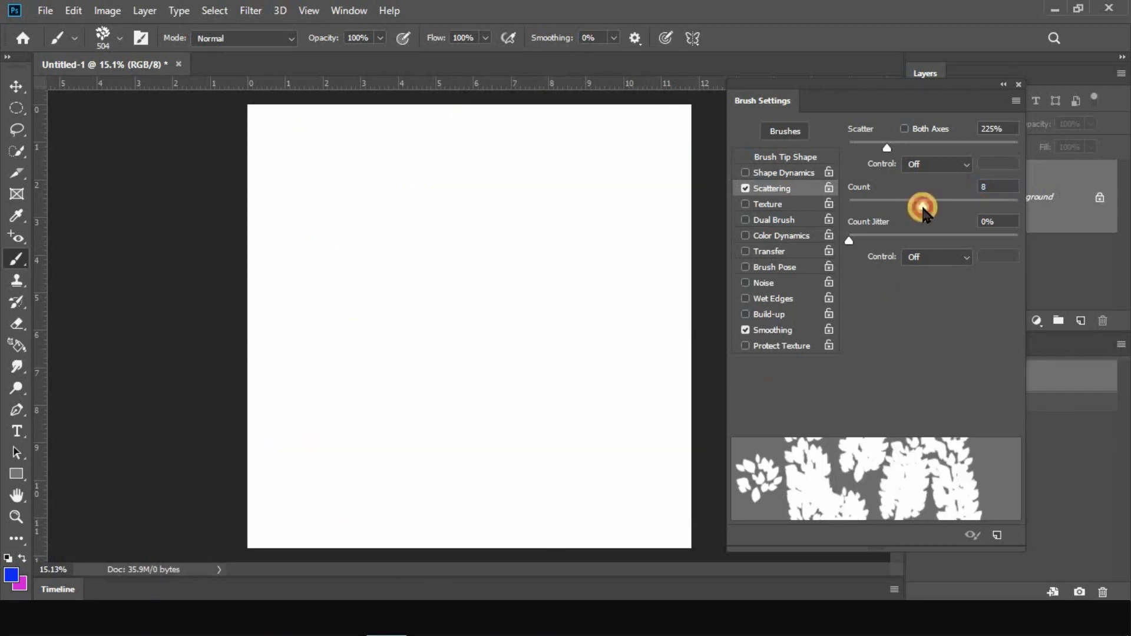
pyautogui.moveTo(265, 151)
pyautogui.mouseDown()
pyautogui.moveTo(464, 291)
pyautogui.moveTo(510, 277)
pyautogui.moveTo(546, 194)
pyautogui.moveTo(586, 179)
pyautogui.moveTo(651, 310)
pyautogui.moveTo(637, 406)
pyautogui.moveTo(518, 501)
pyautogui.moveTo(380, 467)
pyautogui.moveTo(312, 364)
pyautogui.moveTo(311, 278)
pyautogui.moveTo(297, 262)
pyautogui.moveTo(348, 184)
pyautogui.moveTo(420, 174)
pyautogui.moveTo(490, 294)
pyautogui.moveTo(451, 358)
pyautogui.moveTo(484, 409)
pyautogui.moveTo(536, 401)
pyautogui.moveTo(554, 419)
pyautogui.mouseUp()
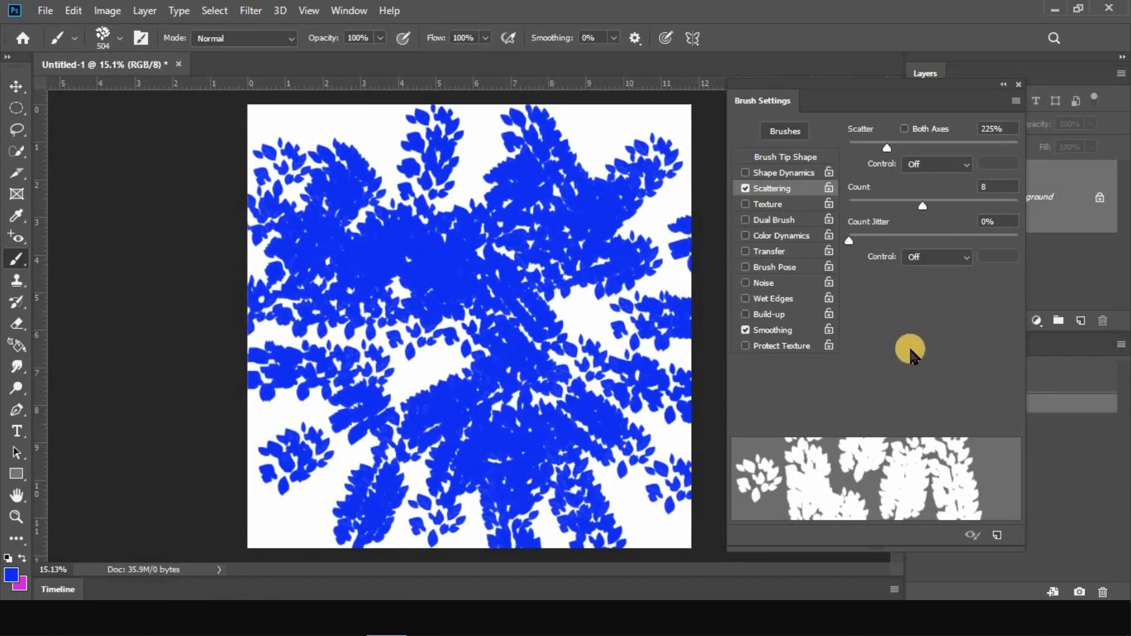
# Clear the canvas, set Count to 2, and try a Count Jitter of 36% before lowering it to 1%
pyautogui.click(1098, 379)
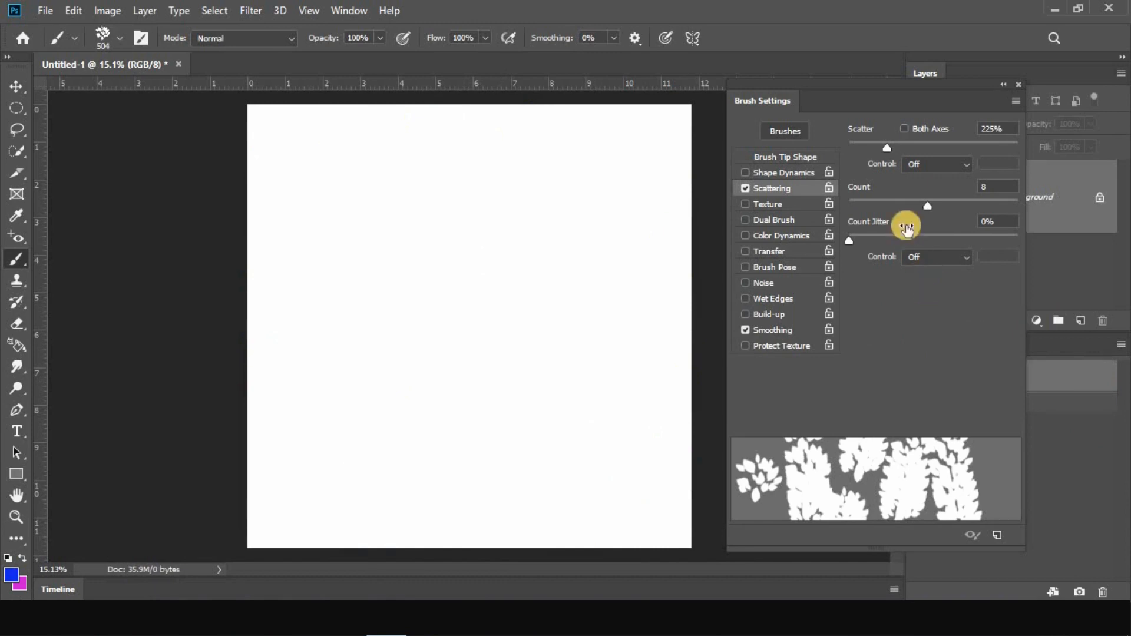
pyautogui.moveTo(926, 204)
pyautogui.mouseDown()
pyautogui.moveTo(854, 206)
pyautogui.moveTo(877, 243)
pyautogui.moveTo(909, 242)
pyautogui.mouseUp()
pyautogui.click(924, 259)
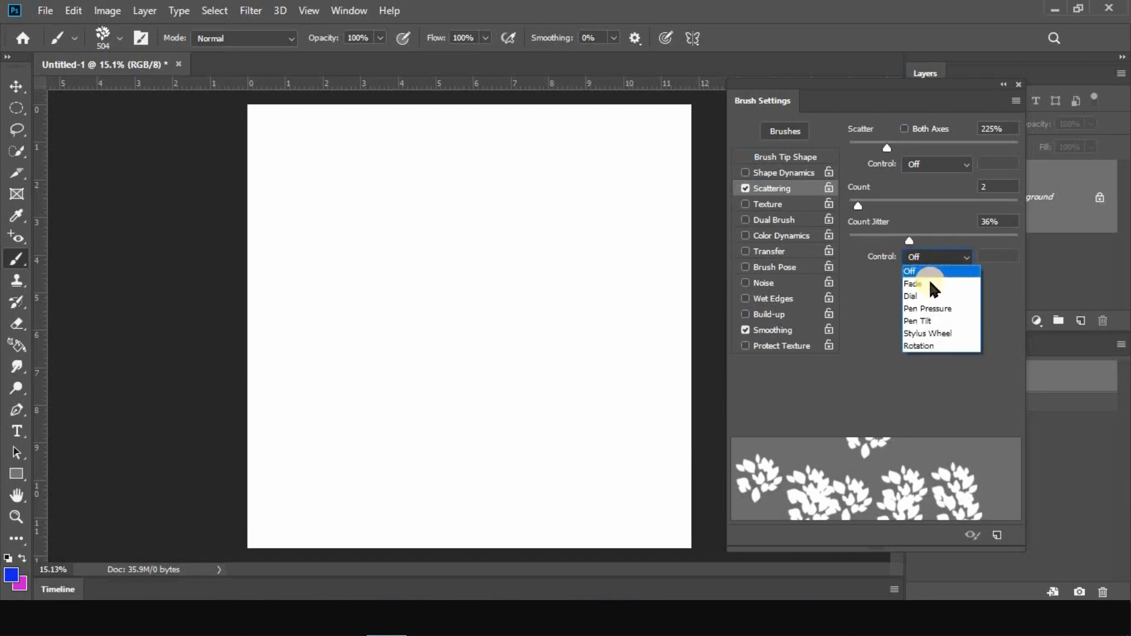
pyautogui.click(908, 242)
pyautogui.moveTo(896, 242); pyautogui.dragTo(848, 240)
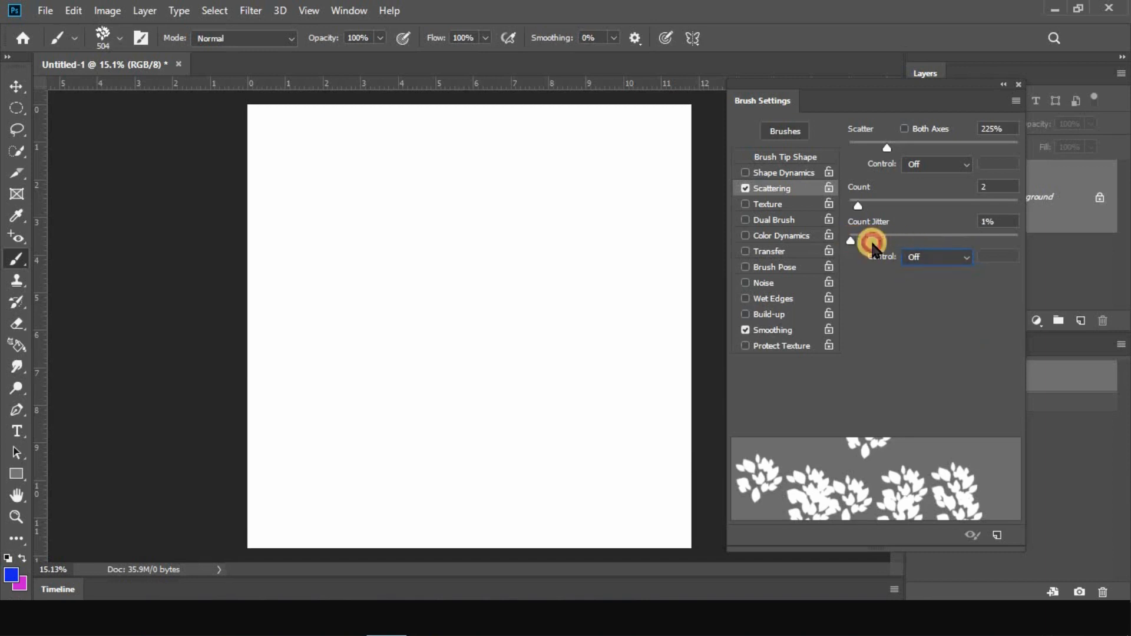
# Turn off Scattering, enable Texture with its settings shown, and enlarge the brush to 1694 px
pyautogui.click(745, 189)
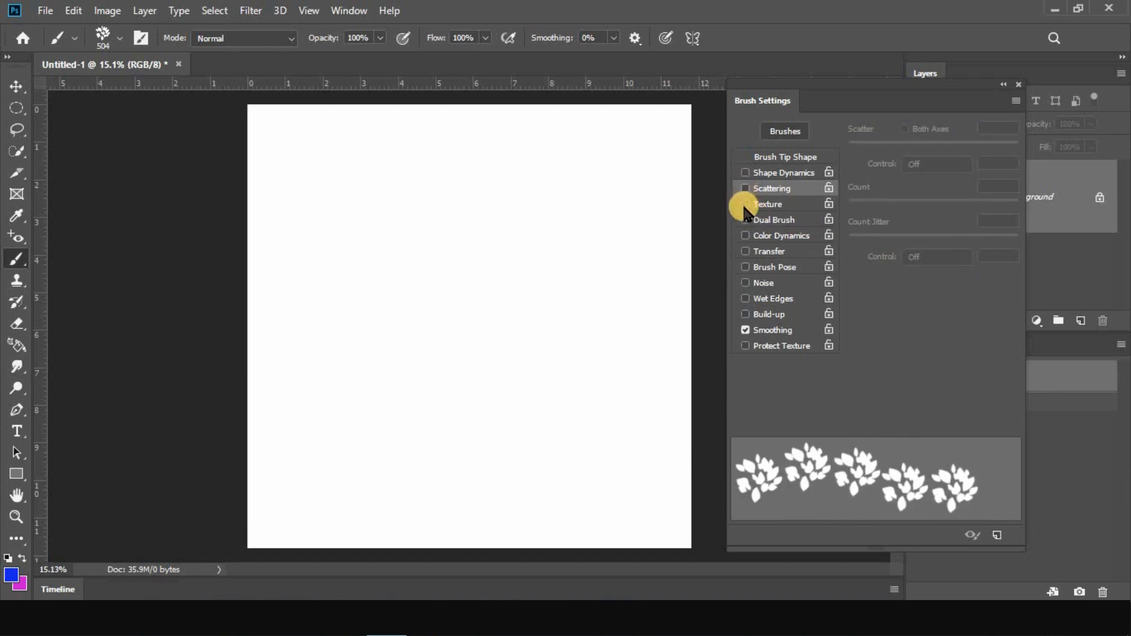
pyautogui.click(745, 204)
pyautogui.click(769, 207)
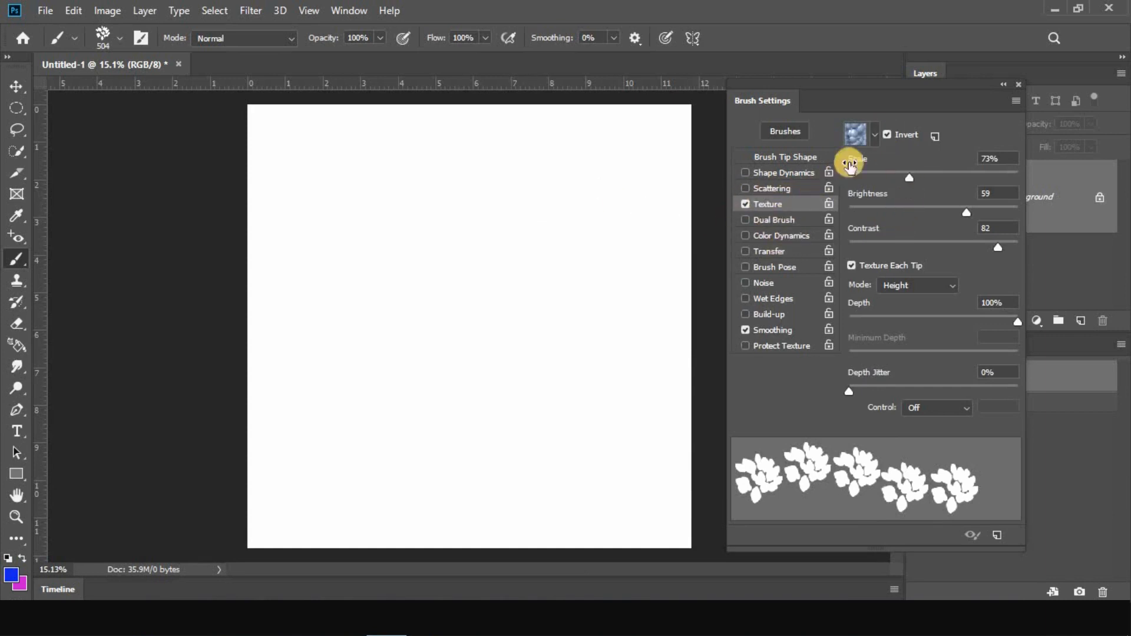
pyautogui.click(874, 139)
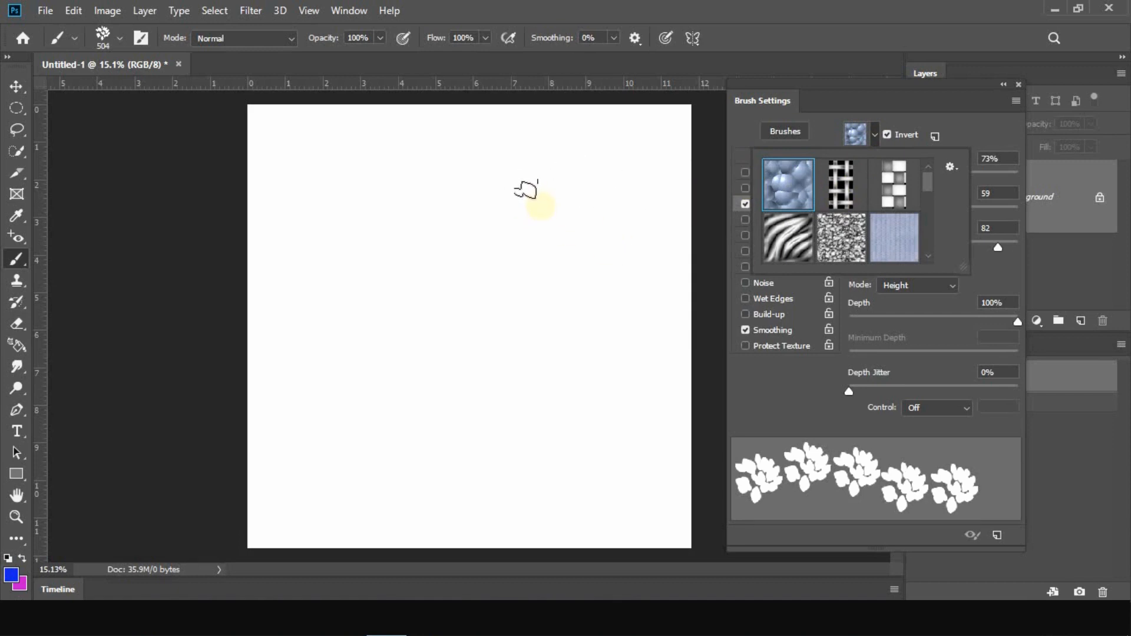
pyautogui.moveTo(446, 209)
pyautogui.keyDown('alt'); pyautogui.mouseDown()
pyautogui.moveTo(487, 225)
pyautogui.moveTo(466, 230)
pyautogui.moveTo(492, 246)
pyautogui.moveTo(534, 245)
pyautogui.mouseUp(); pyautogui.keyUp('alt')
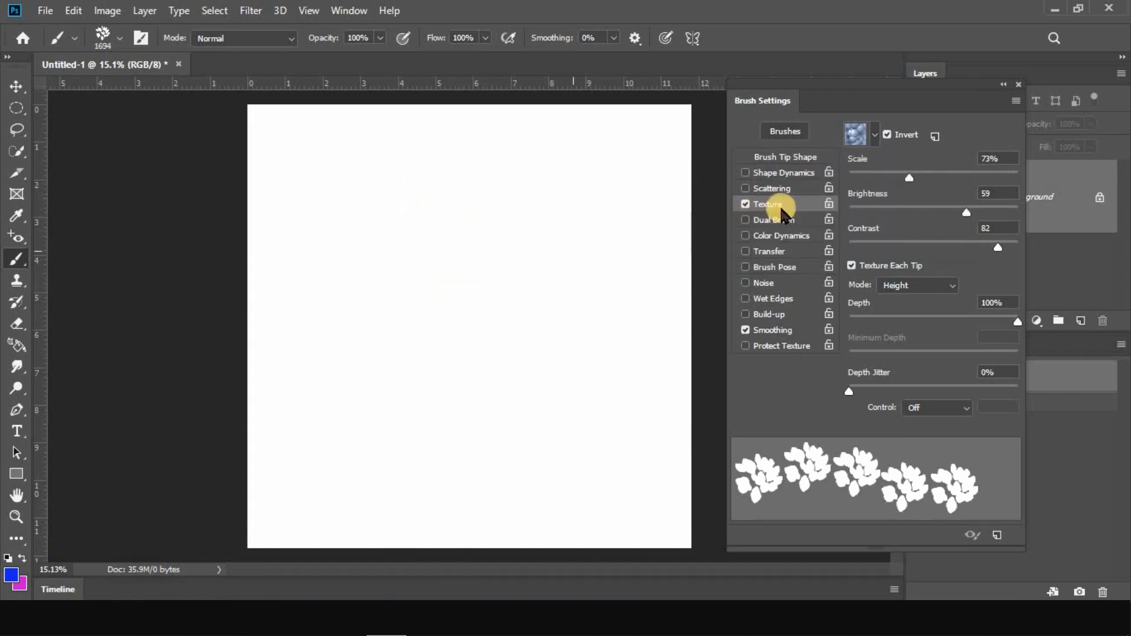
# Set the brush texture to the cracked black-and-white pattern, stamp a leaf cluster on the canvas, and inspect it closely
pyautogui.click(876, 136)
pyautogui.scroll(-4, 894, 195)
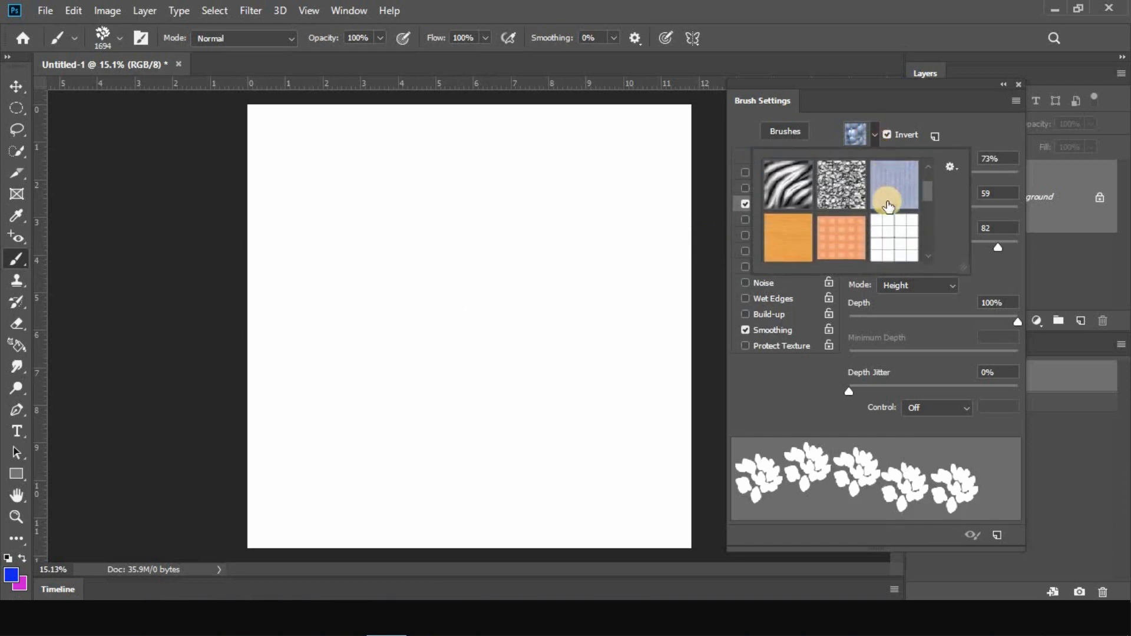
pyautogui.scroll(-2, 801, 194)
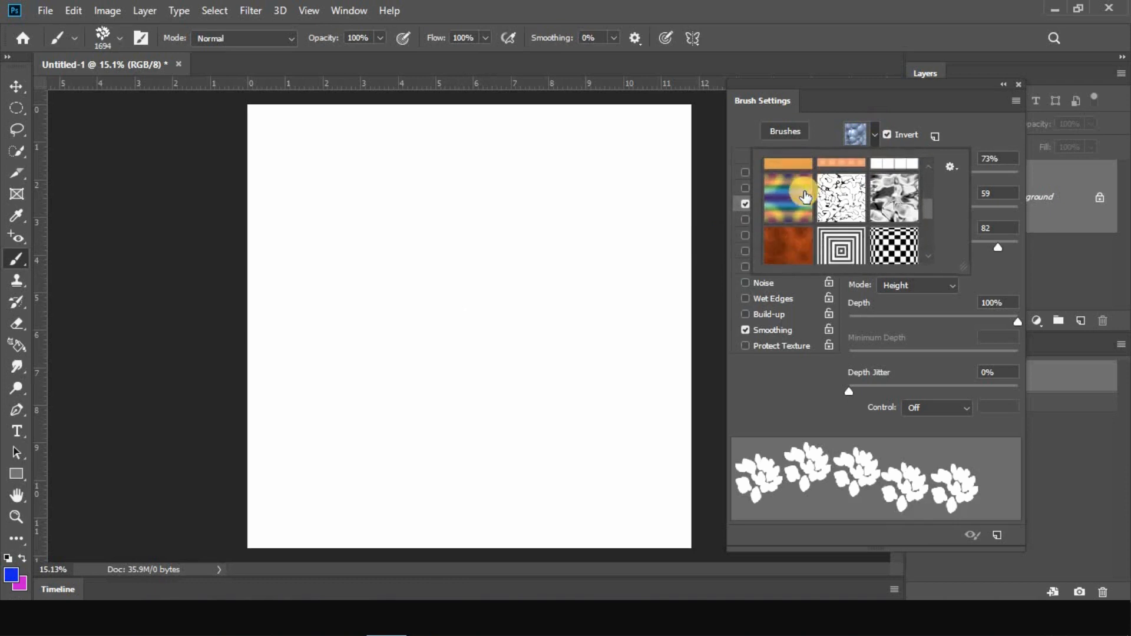
pyautogui.click(837, 197)
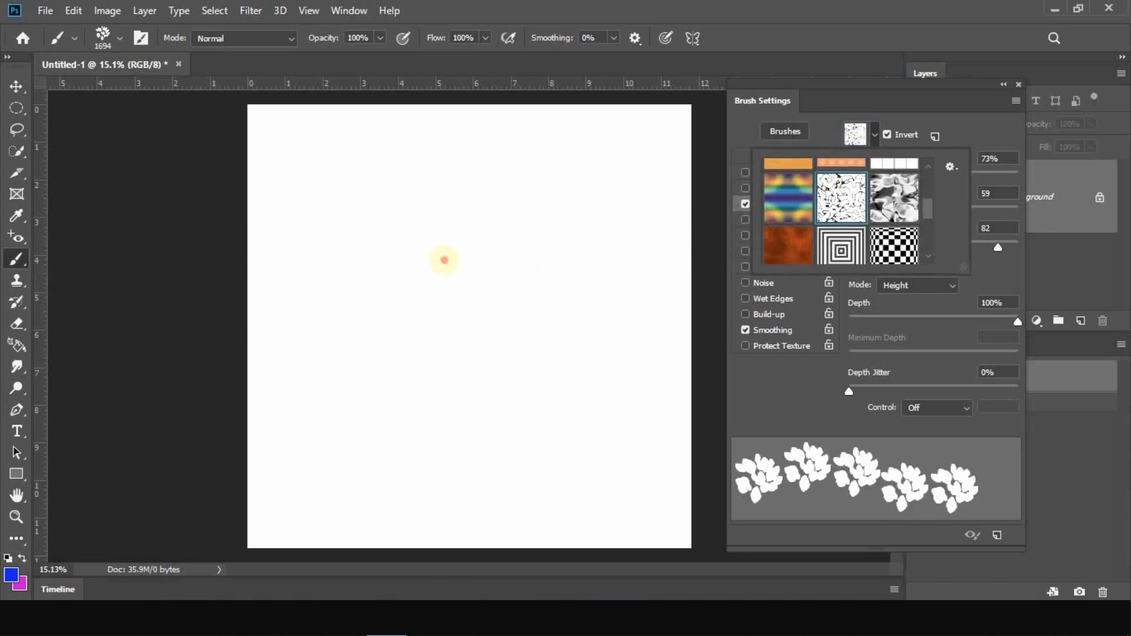
pyautogui.click(444, 259)
pyautogui.moveTo(445, 260); pyautogui.dragTo(535, 281)
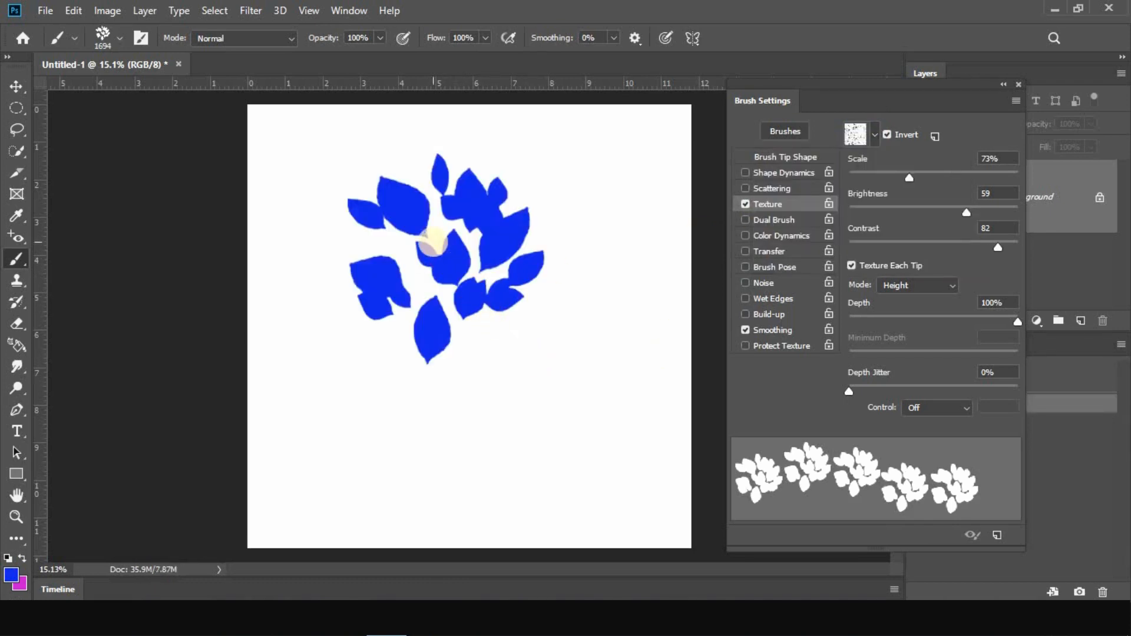
pyautogui.scroll(13, 435, 243)
pyautogui.scroll(-3, 292, 470)
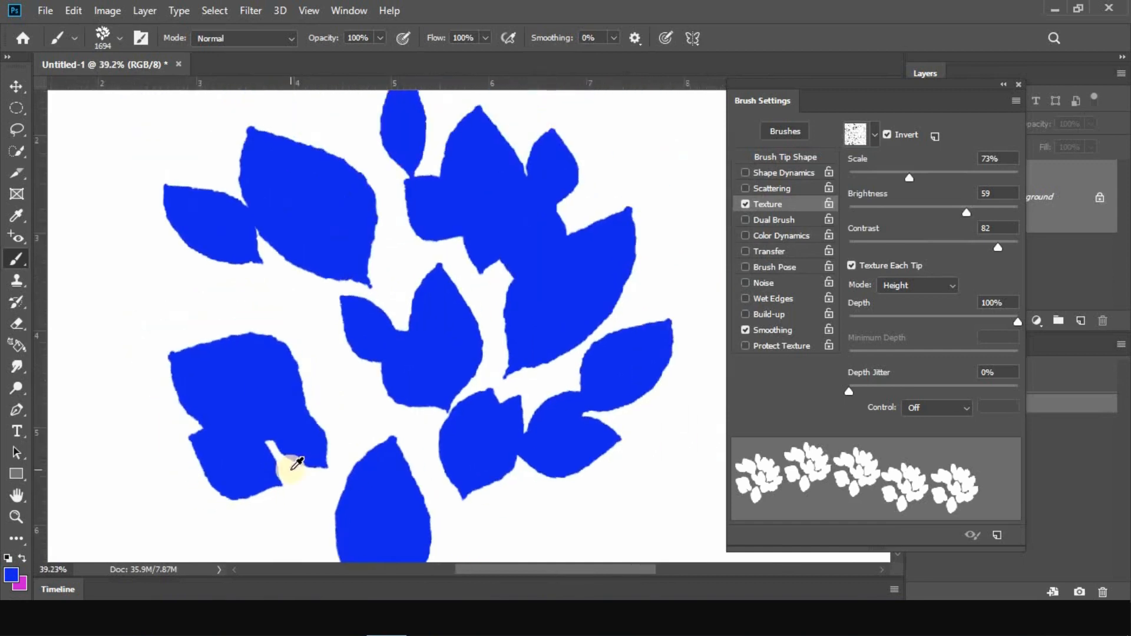
pyautogui.scroll(-2, 297, 464)
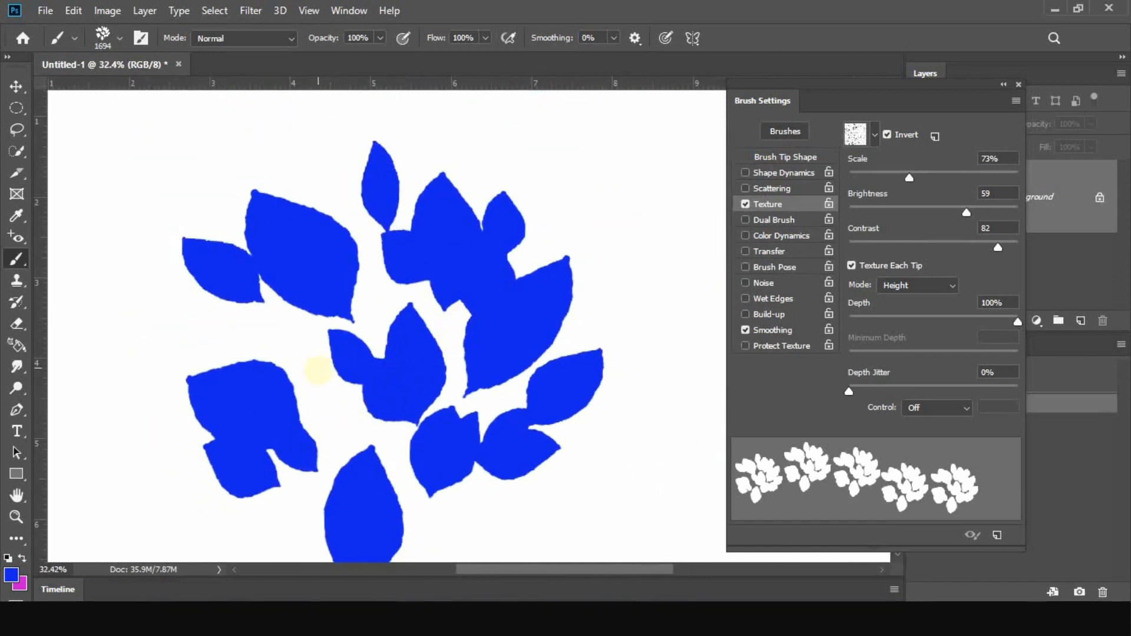
# Clear the canvas, change the brush texture to the black-and-white checkerboard pattern, and stamp a leaf cluster
pyautogui.click(1073, 377)
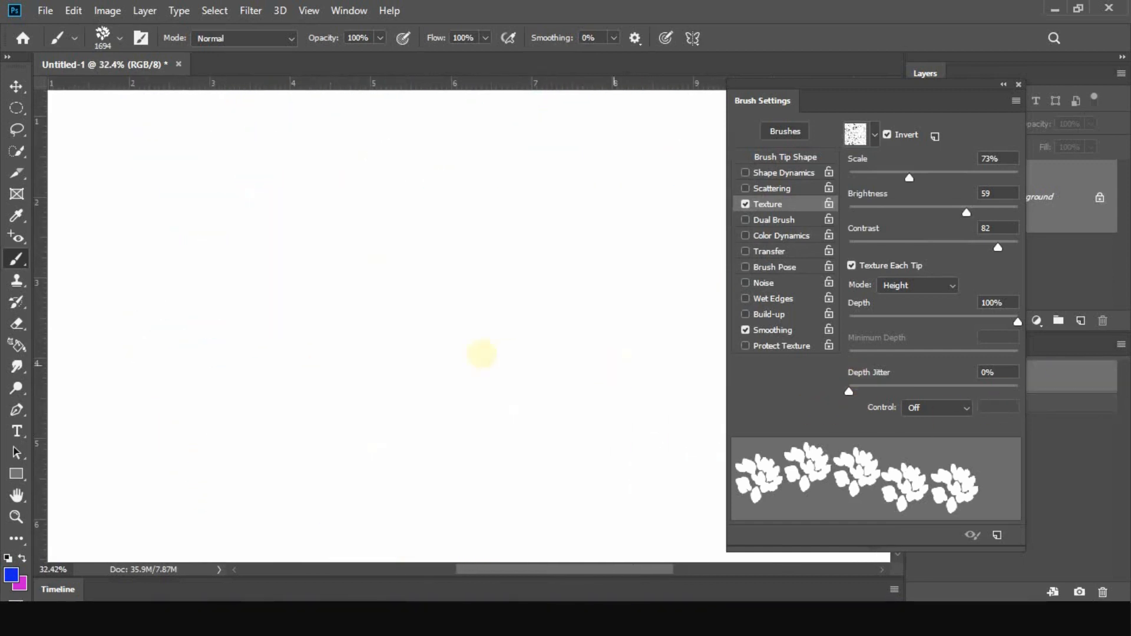
pyautogui.click(870, 129)
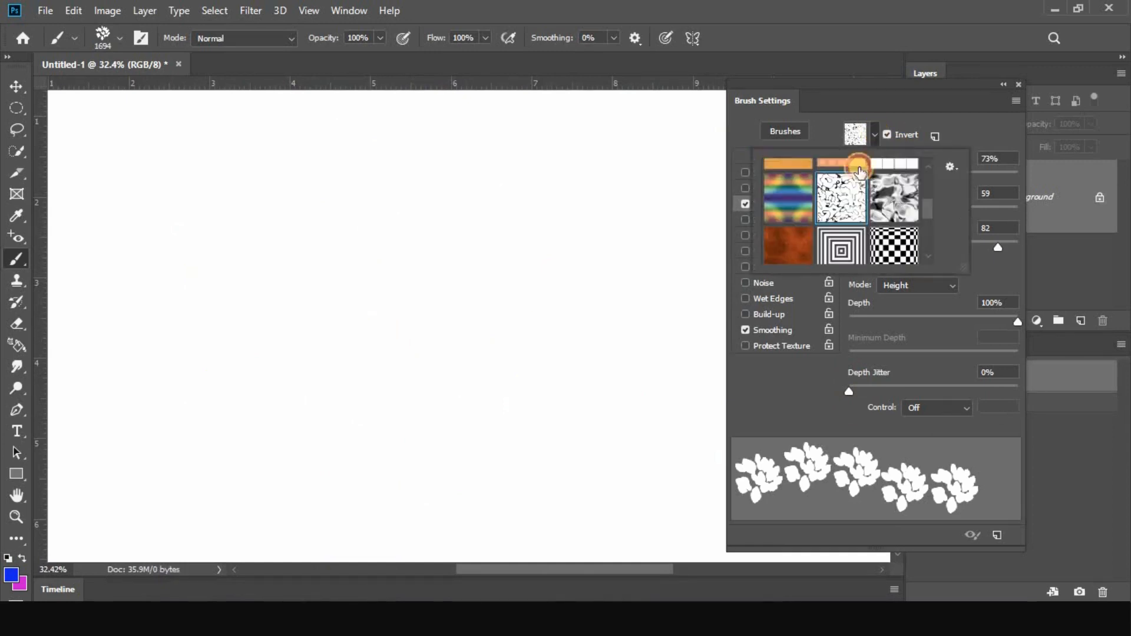
pyautogui.click(894, 246)
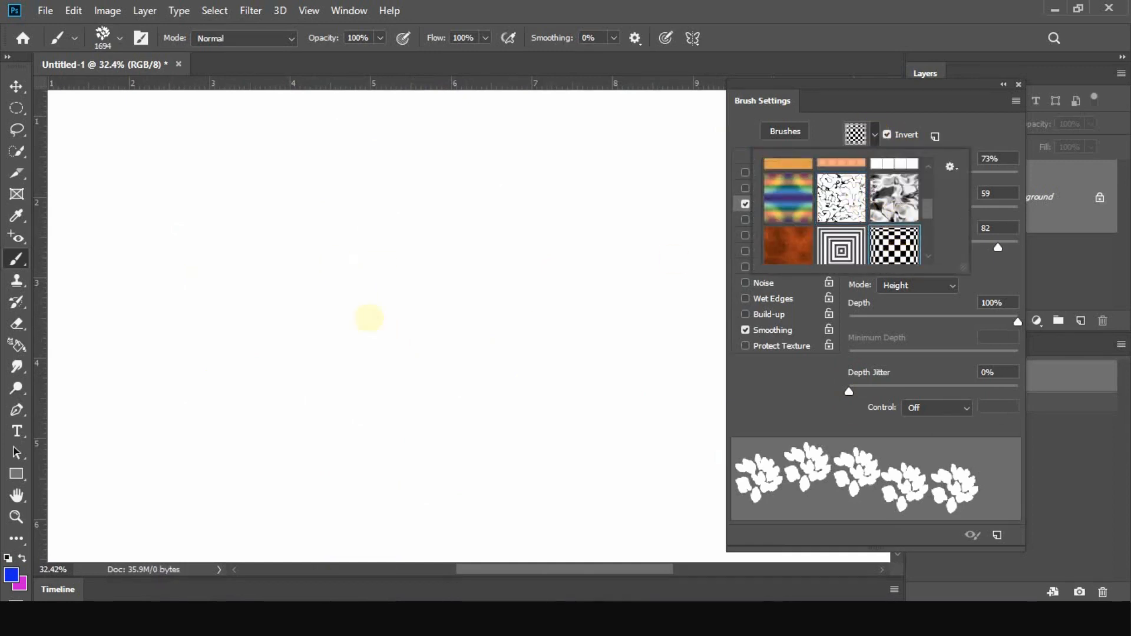
pyautogui.click(369, 319)
pyautogui.click(372, 334)
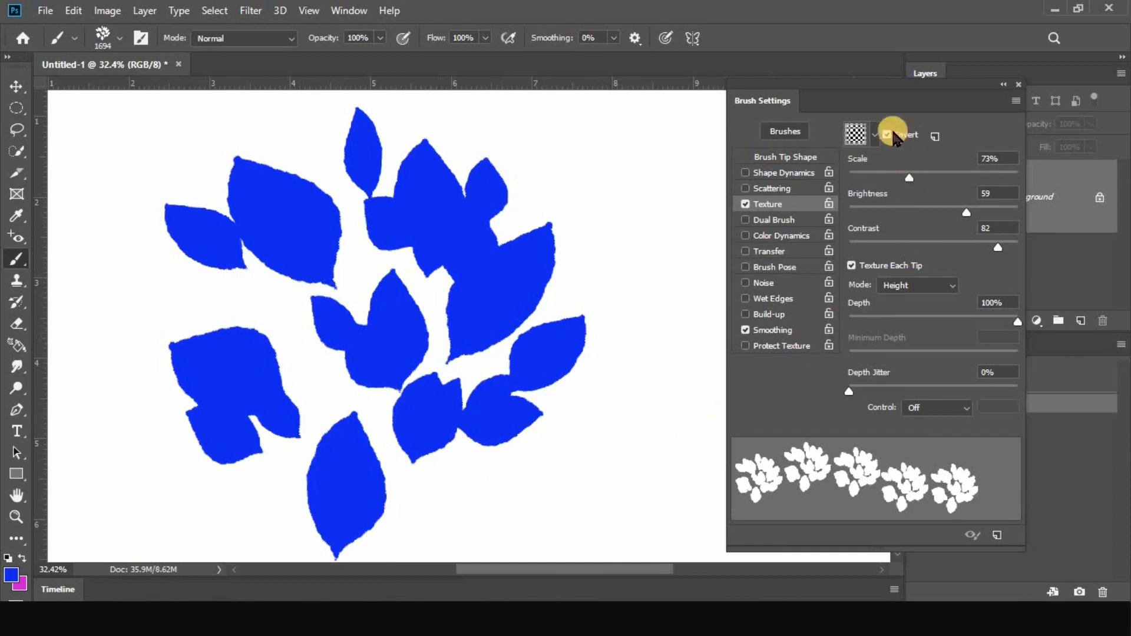
# Turn off Invert for the texture and stamp overlapping leaf clusters across the existing one
pyautogui.click(888, 135)
pyautogui.click(538, 321)
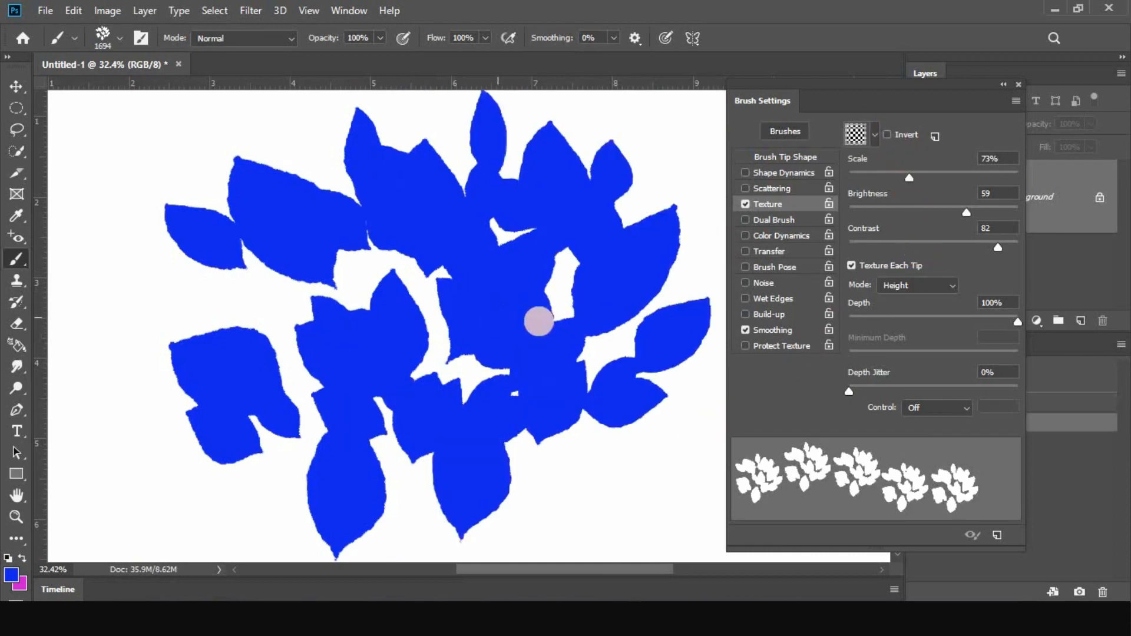
pyautogui.click(412, 366)
pyautogui.click(365, 321)
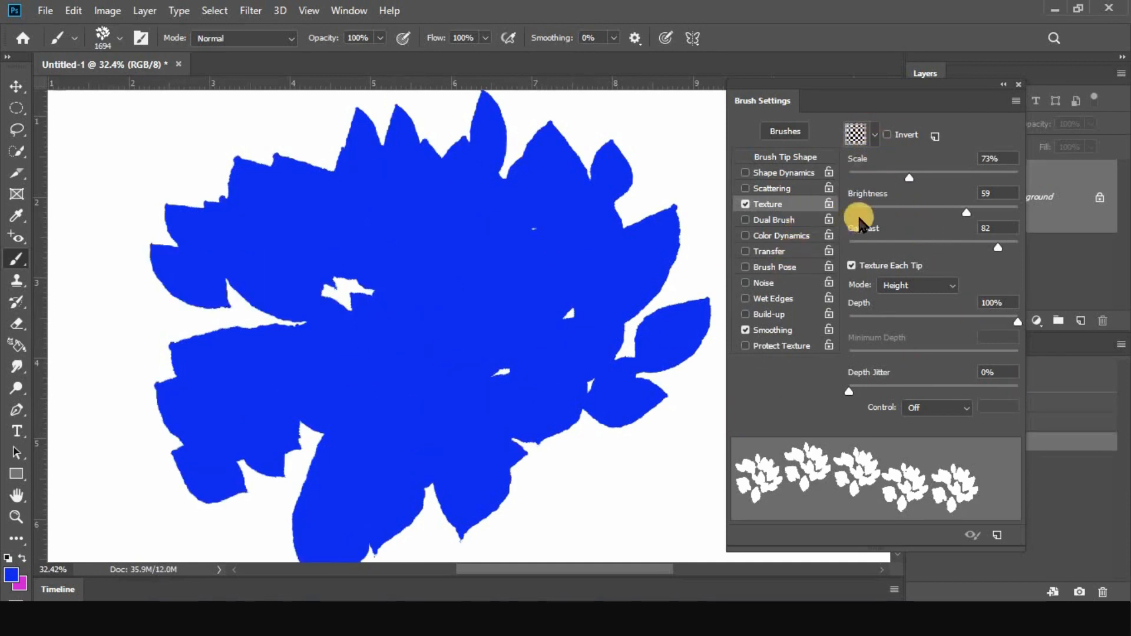
# Browse the texture patterns and choose the concentric squares pattern for the brush
pyautogui.click(865, 136)
pyautogui.scroll(-3, 832, 244)
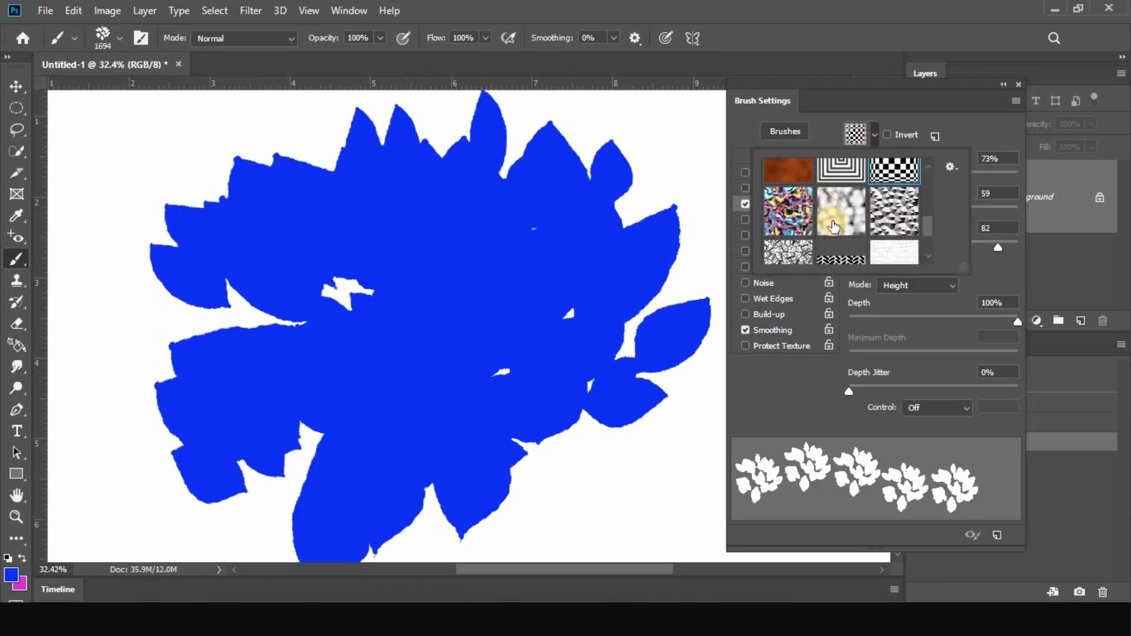
pyautogui.scroll(-3, 847, 221)
pyautogui.scroll(5, 847, 221)
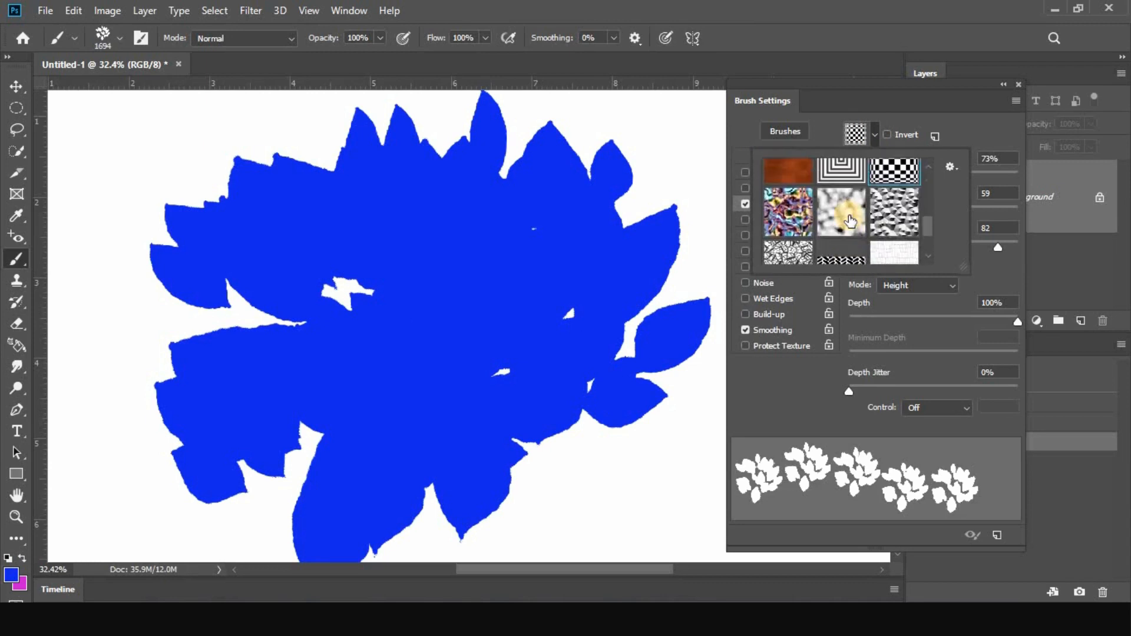
pyautogui.click(850, 220)
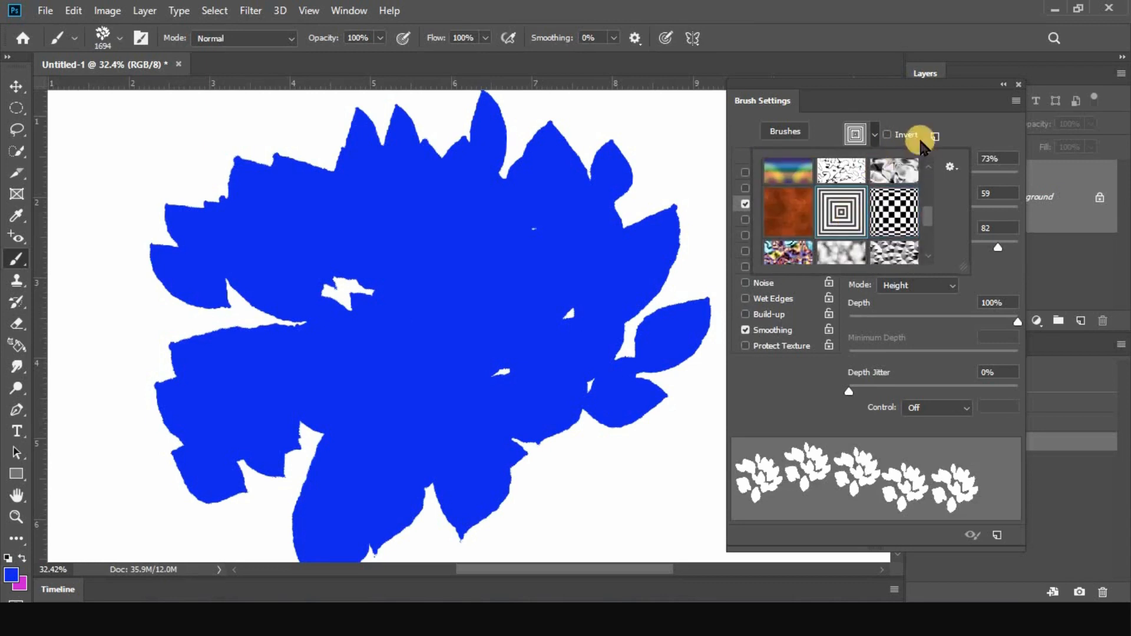
pyautogui.click(951, 117)
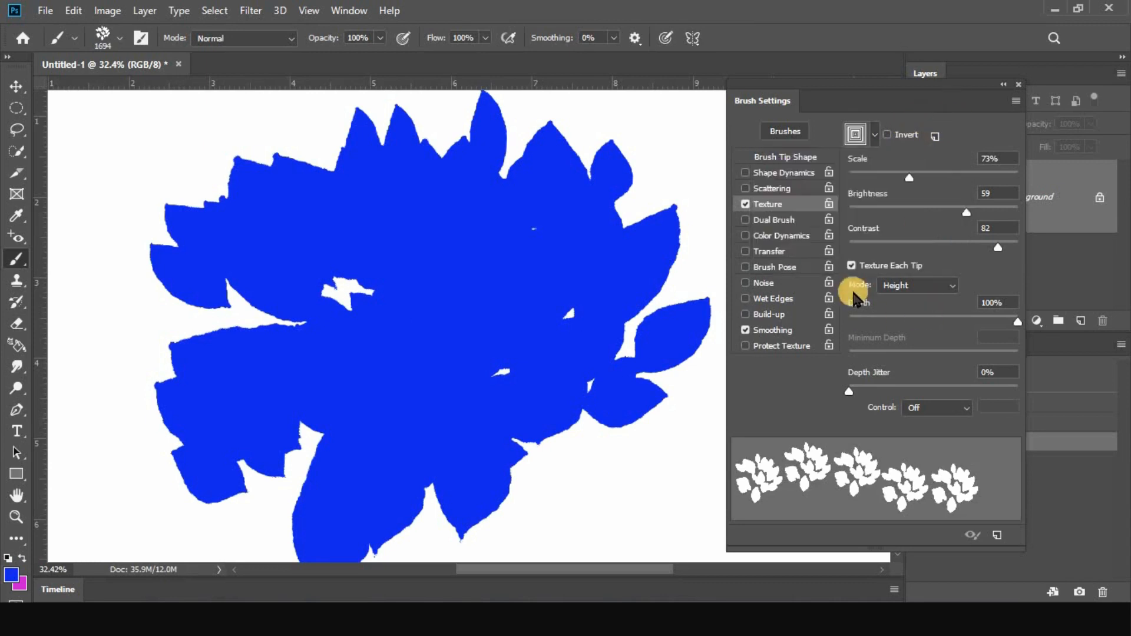
# Switch the brush tip to the 123 px hard round and clear the leaf clusters from the canvas
pyautogui.click(793, 158)
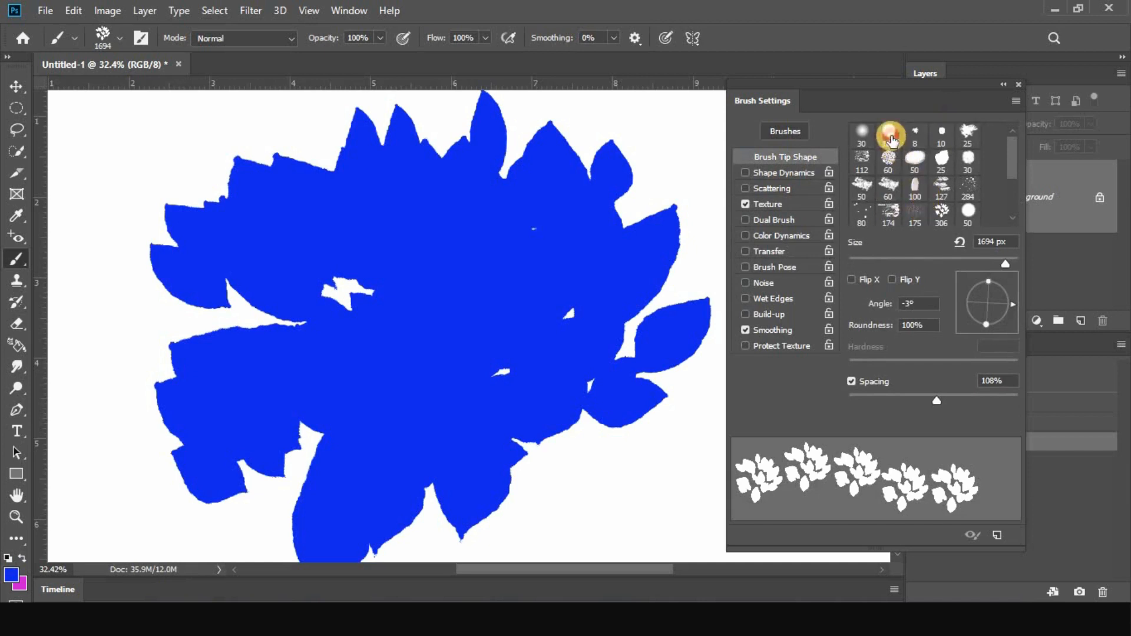
pyautogui.click(891, 135)
pyautogui.scroll(-4, 504, 289)
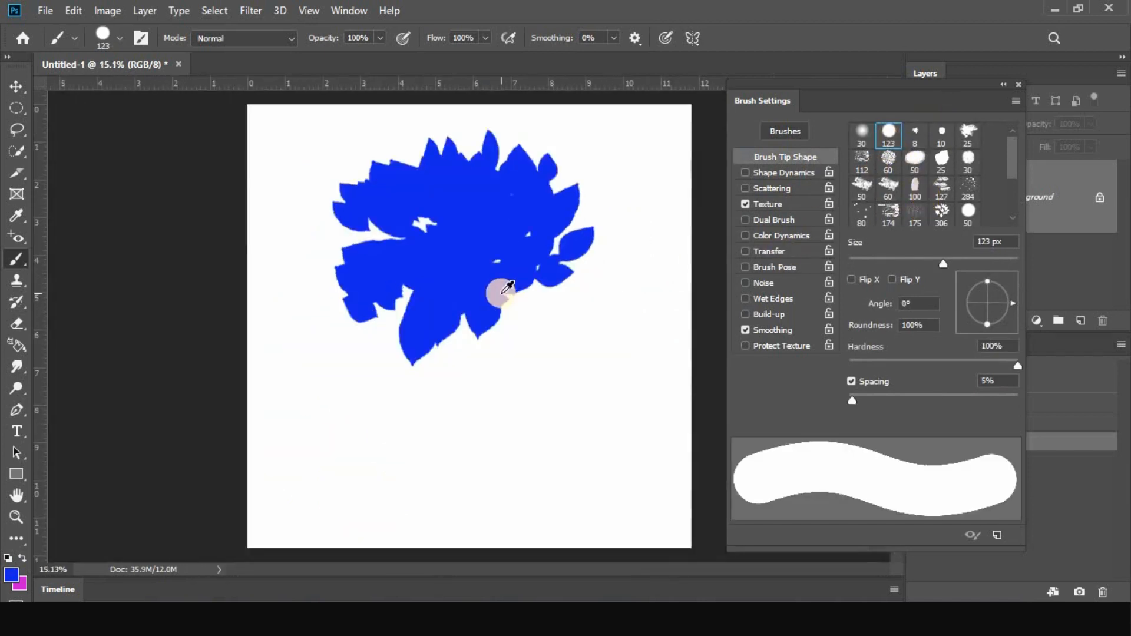
pyautogui.click(1078, 370)
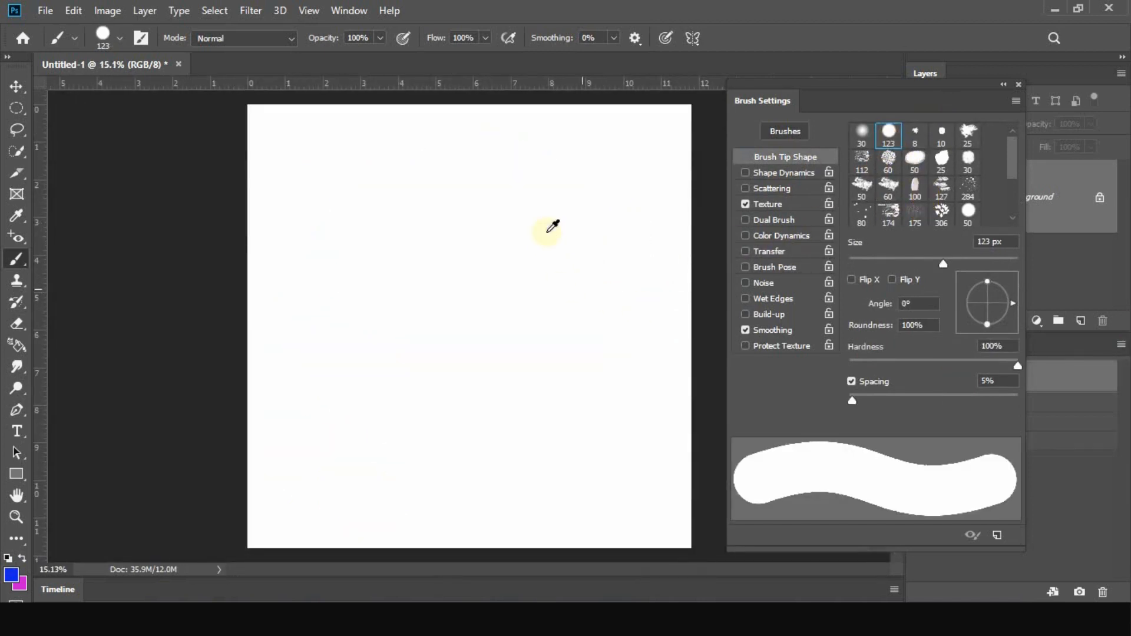
# Try the hard round tip at 866 px by painting a blue circle, and undo the paint
pyautogui.scroll(2, 552, 227)
pyautogui.moveTo(406, 253)
pyautogui.mouseDown()
pyautogui.moveTo(434, 264)
pyautogui.moveTo(506, 258)
pyautogui.moveTo(451, 265)
pyautogui.moveTo(503, 317)
pyautogui.moveTo(354, 415)
pyautogui.moveTo(307, 333)
pyautogui.moveTo(376, 248)
pyautogui.moveTo(450, 282)
pyautogui.mouseUp()
pyautogui.hotkey('ctrl', 'z')
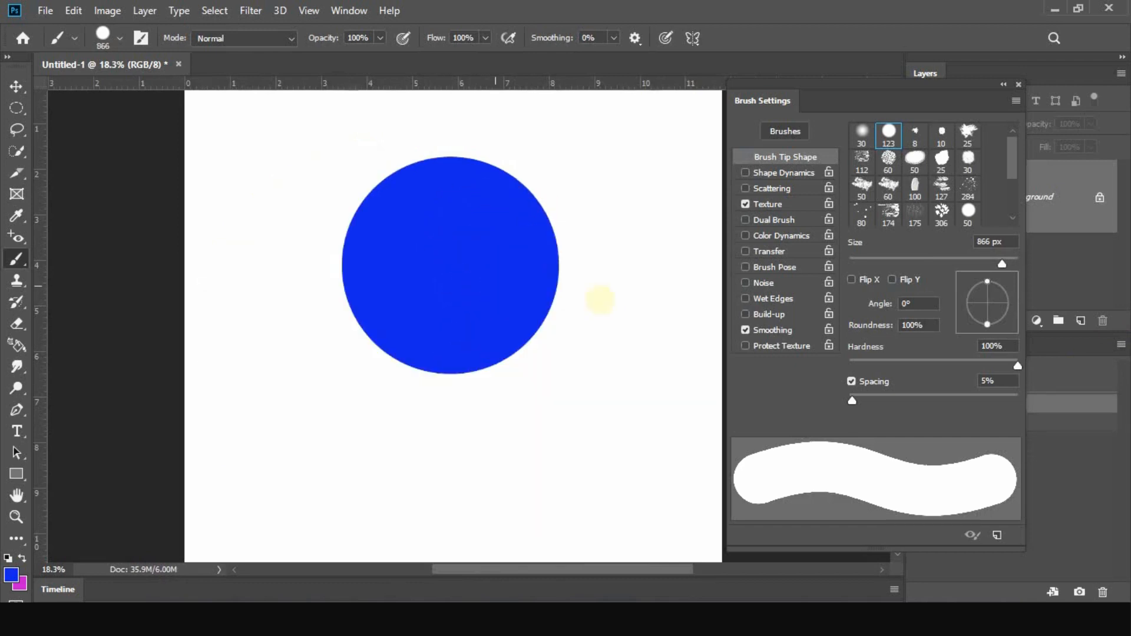
pyautogui.hotkey('ctrl', 'z')
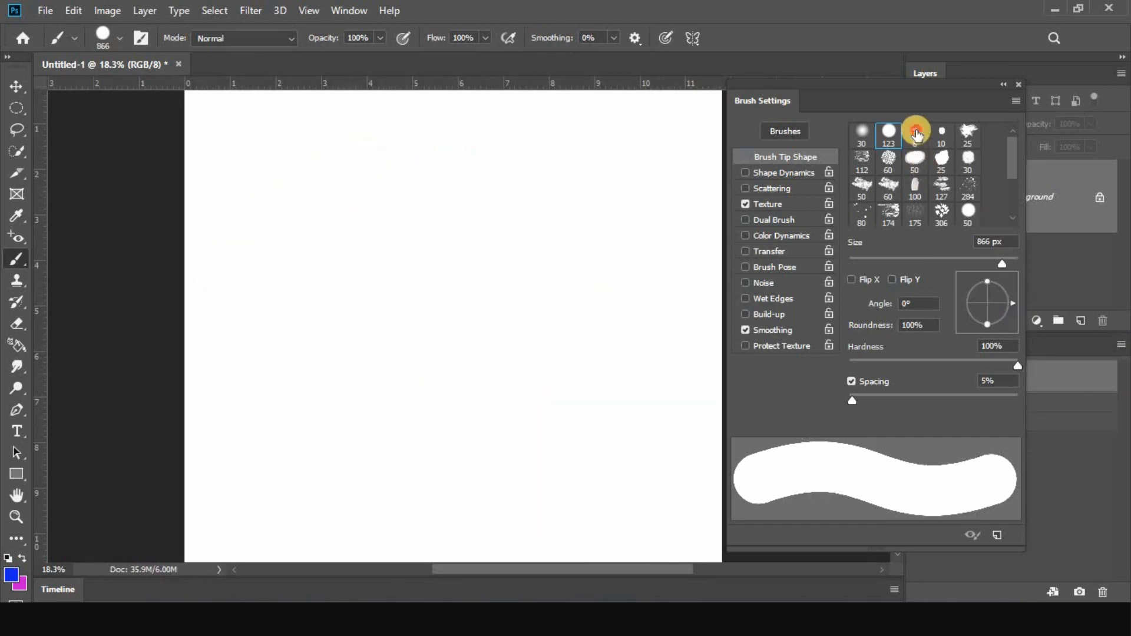
# Select the 50 px oval brush tip, enlarge it to 1580 px, and paint a large blue blob on the canvas
pyautogui.click(915, 132)
pyautogui.click(913, 158)
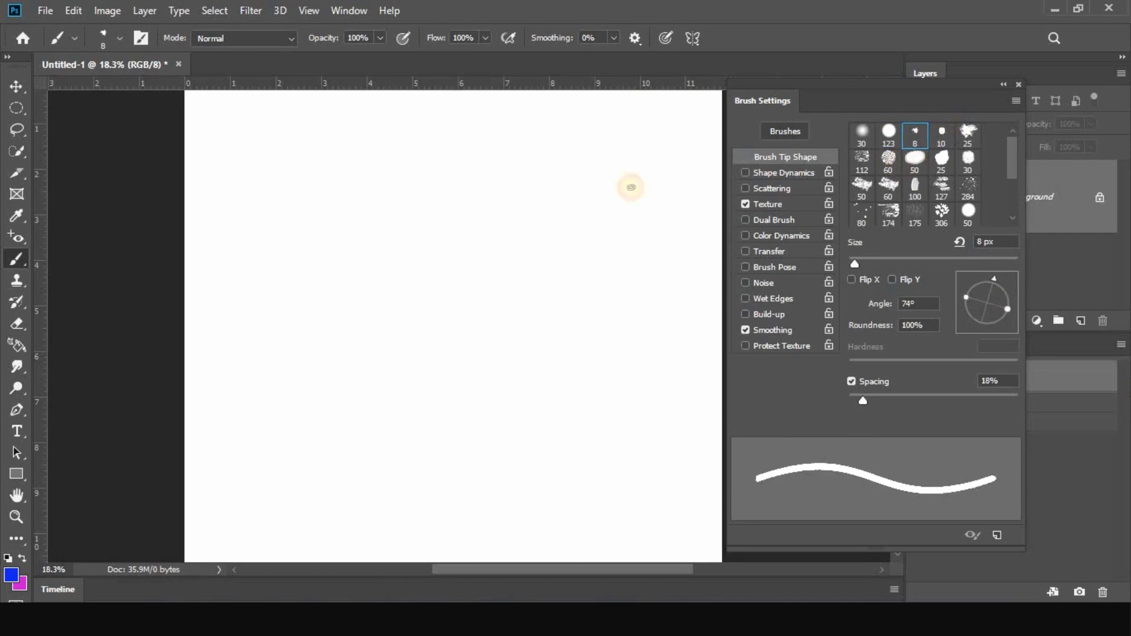
pyautogui.click(429, 257)
pyautogui.moveTo(387, 237)
pyautogui.mouseDown()
pyautogui.moveTo(461, 255)
pyautogui.moveTo(539, 260)
pyautogui.mouseUp()
pyautogui.click(436, 267)
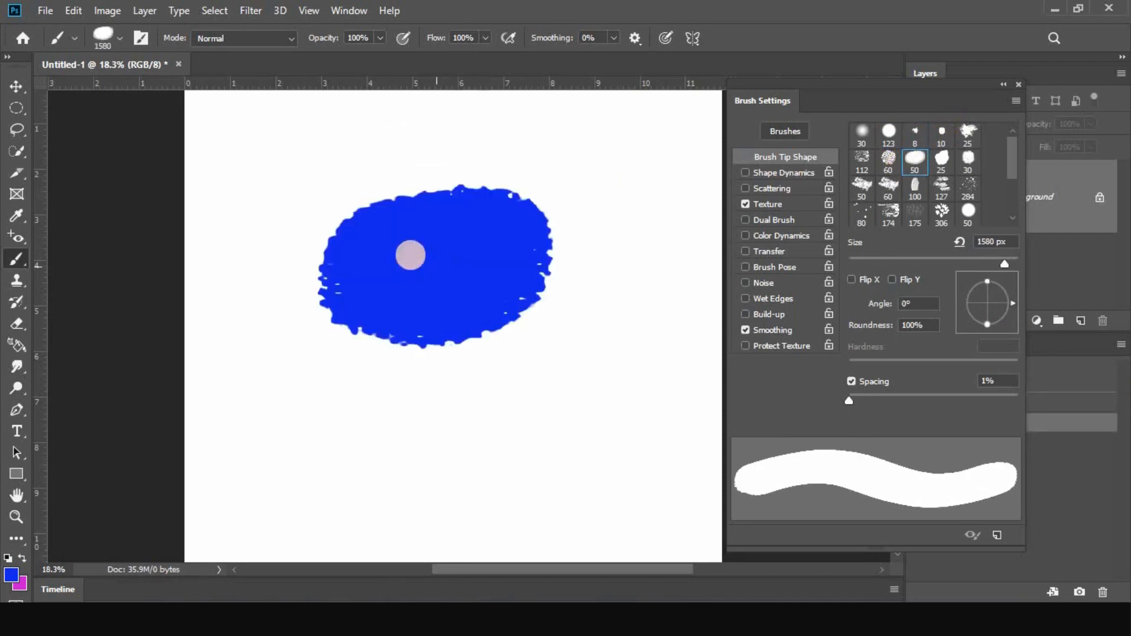
pyautogui.moveTo(410, 255)
pyautogui.mouseDown()
pyautogui.moveTo(538, 263)
pyautogui.moveTo(353, 303)
pyautogui.moveTo(580, 307)
pyautogui.moveTo(567, 308)
pyautogui.mouseUp()
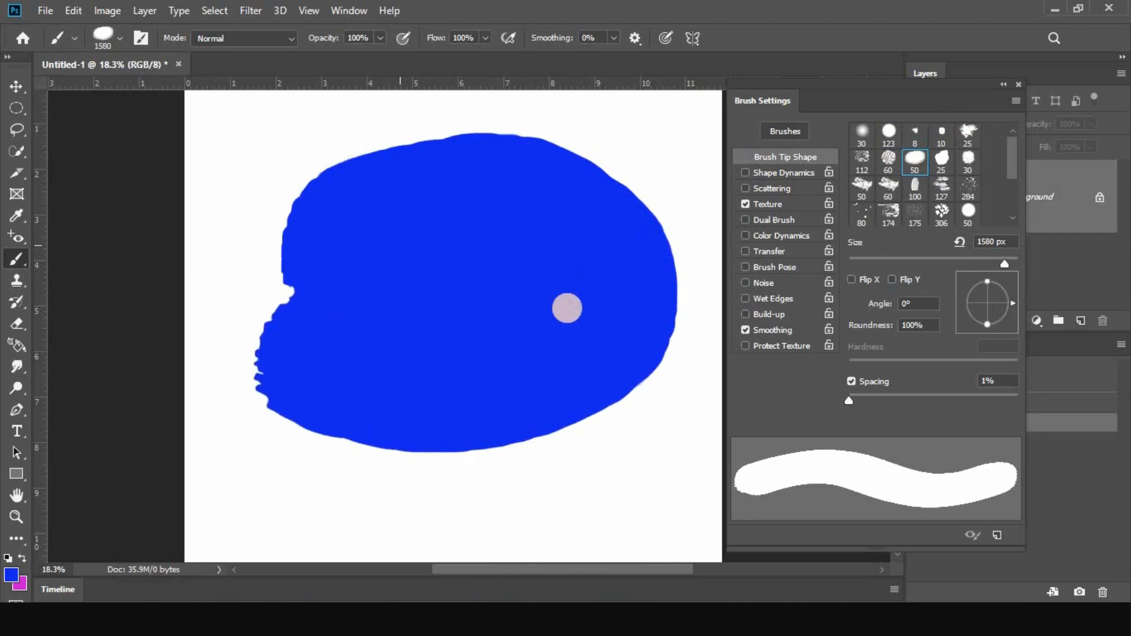
# Turn on Invert for the texture and set its Scale to 45% and Brightness to -79
pyautogui.click(769, 206)
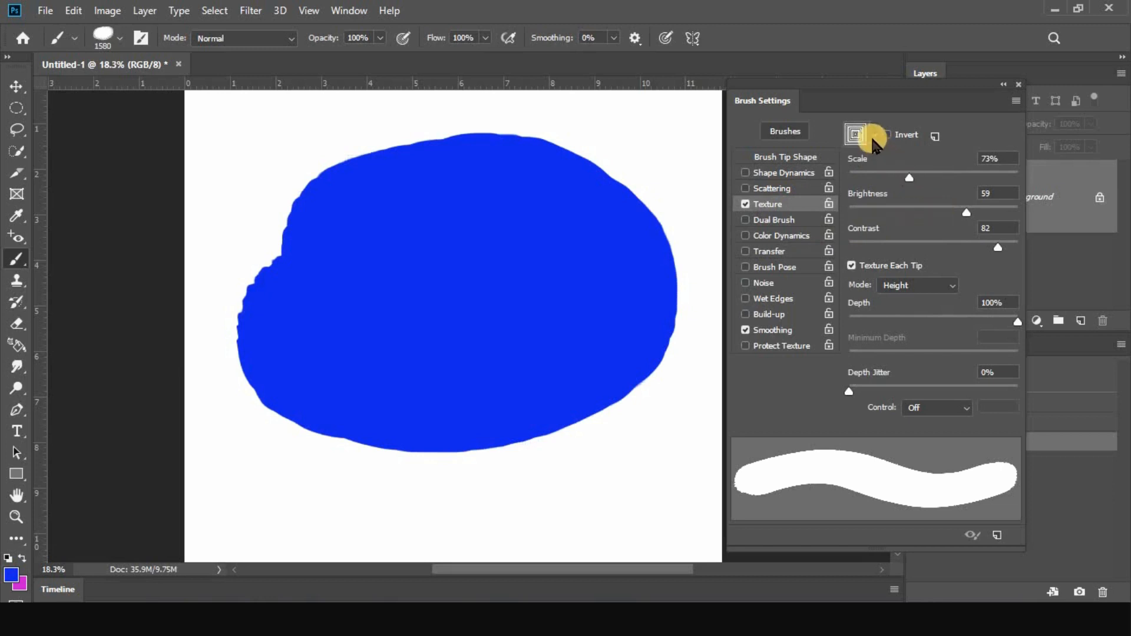
pyautogui.click(888, 136)
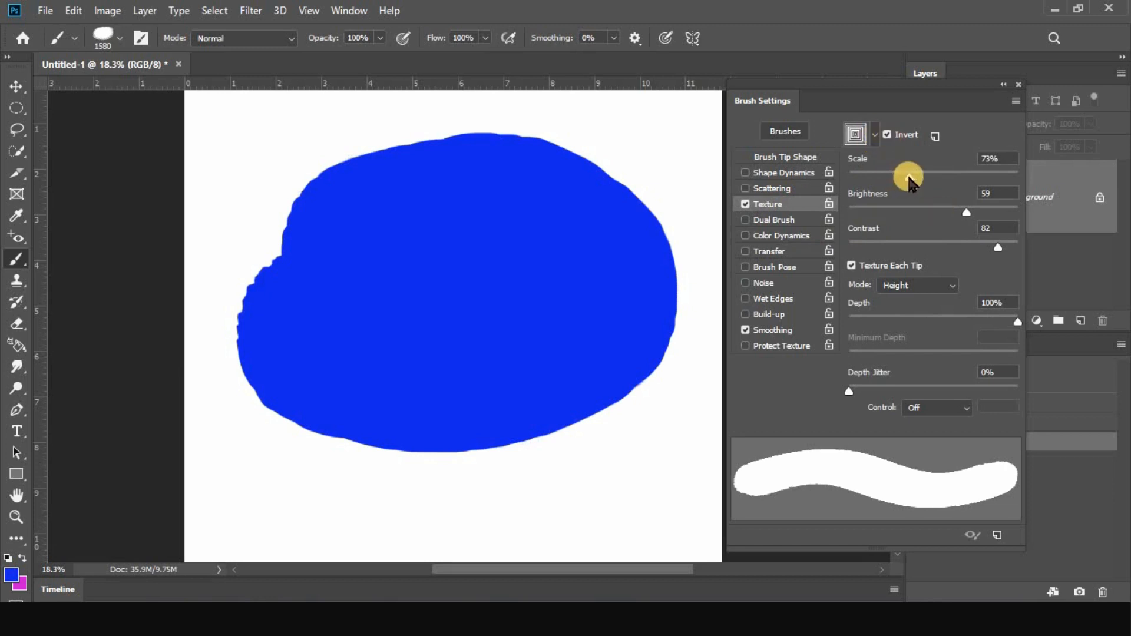
pyautogui.moveTo(909, 177); pyautogui.dragTo(888, 215)
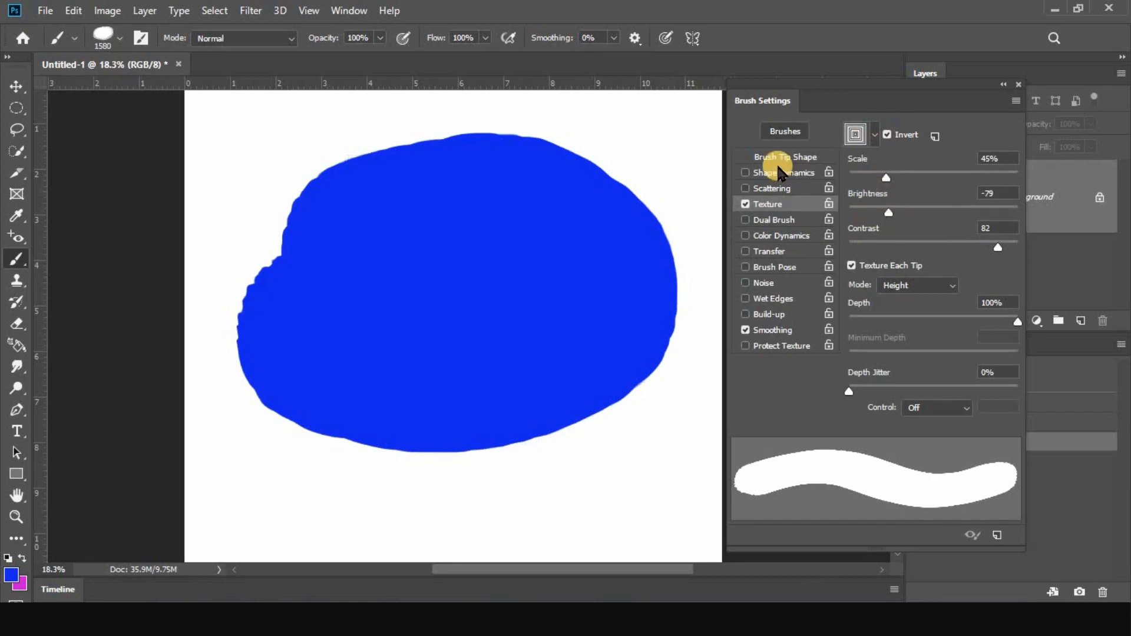
# Toggle Shape Dynamics on and off, and try wider tip spacing, including 129% on the 60 px rough round tip
pyautogui.click(796, 173)
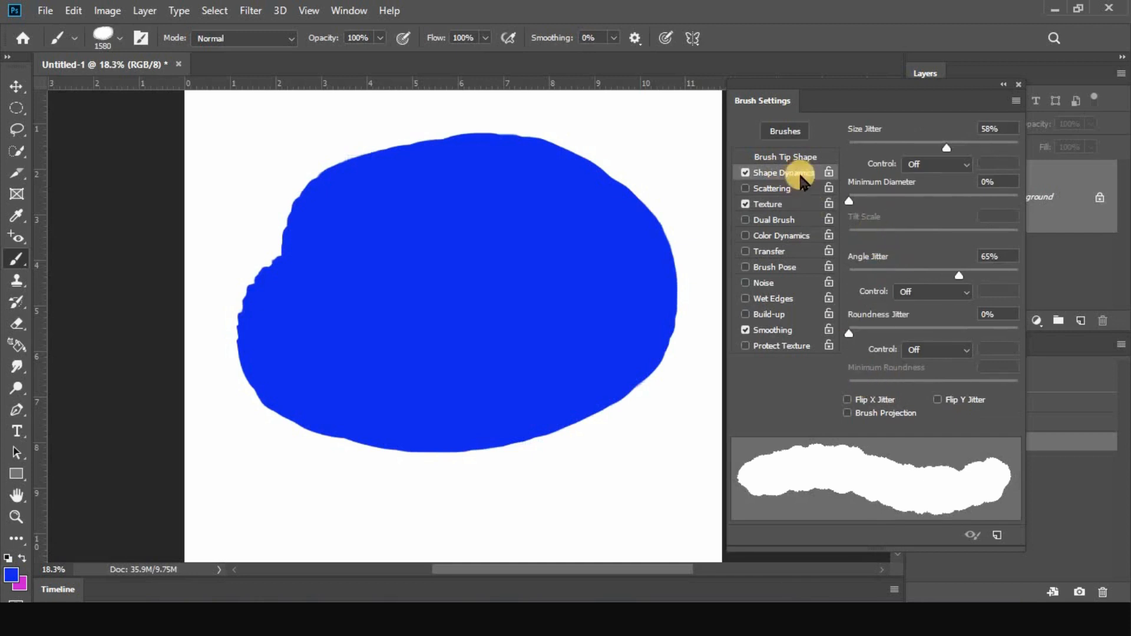
pyautogui.click(746, 173)
pyautogui.click(785, 156)
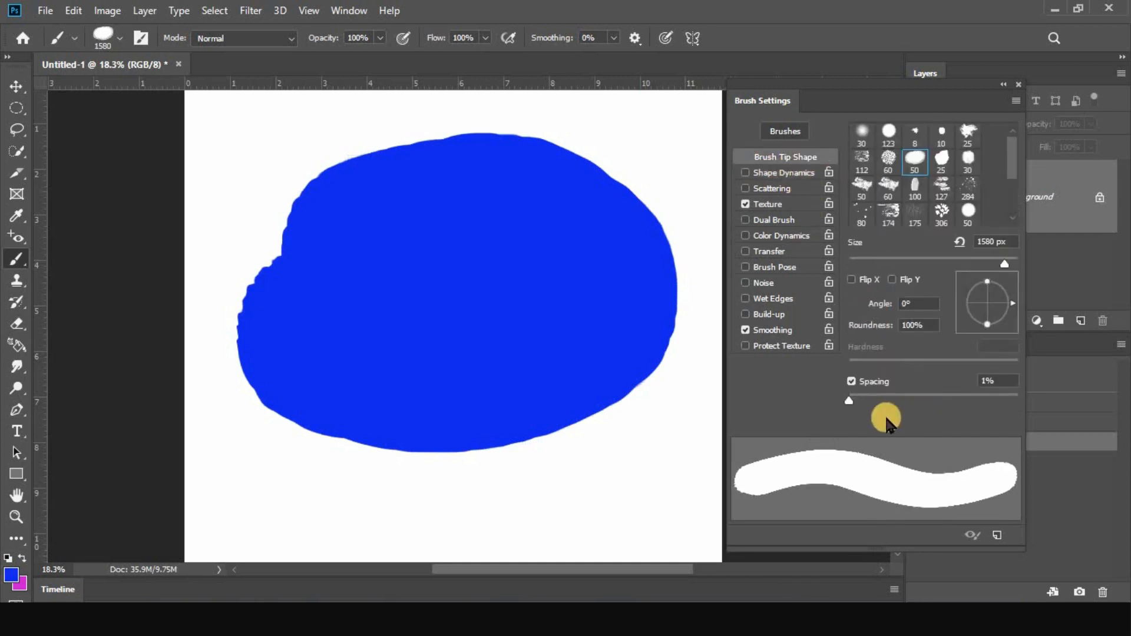
pyautogui.moveTo(861, 399); pyautogui.dragTo(957, 400)
pyautogui.click(888, 160)
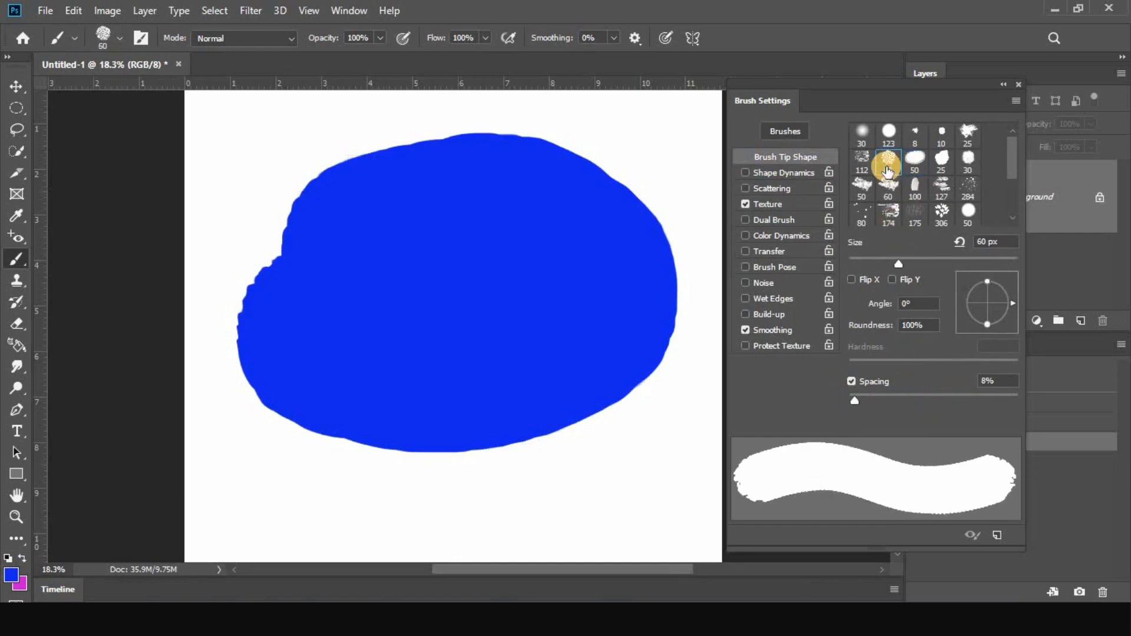
pyautogui.moveTo(854, 402); pyautogui.dragTo(945, 406)
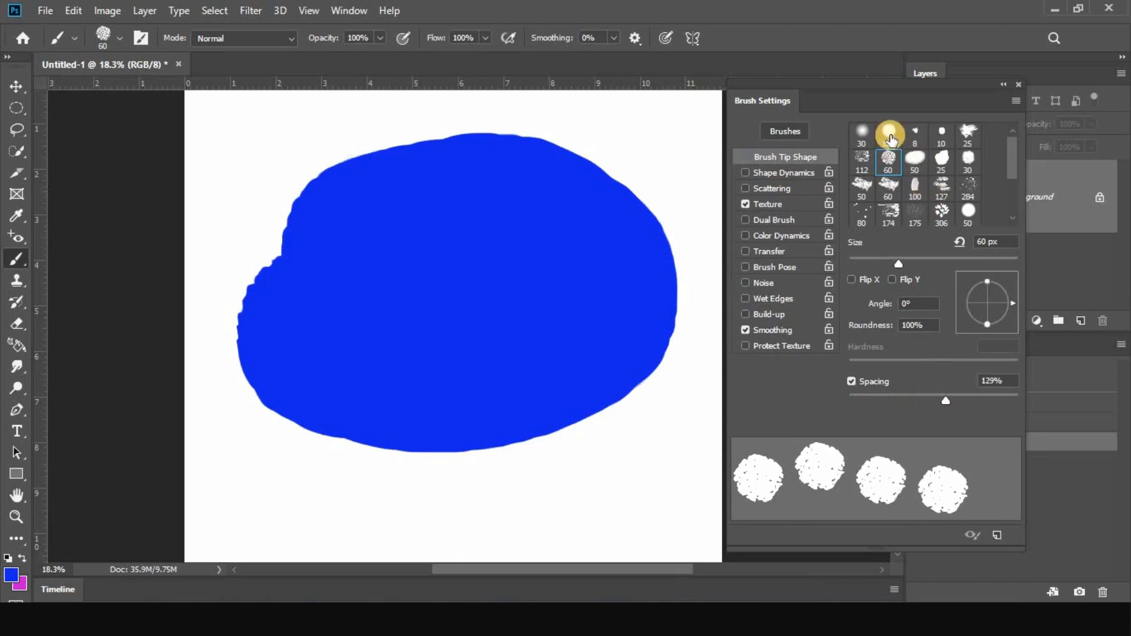
# Set the 123 px hard round tip to 108% spacing and give it the cracked black-and-white texture pattern
pyautogui.click(889, 133)
pyautogui.moveTo(853, 402); pyautogui.dragTo(938, 405)
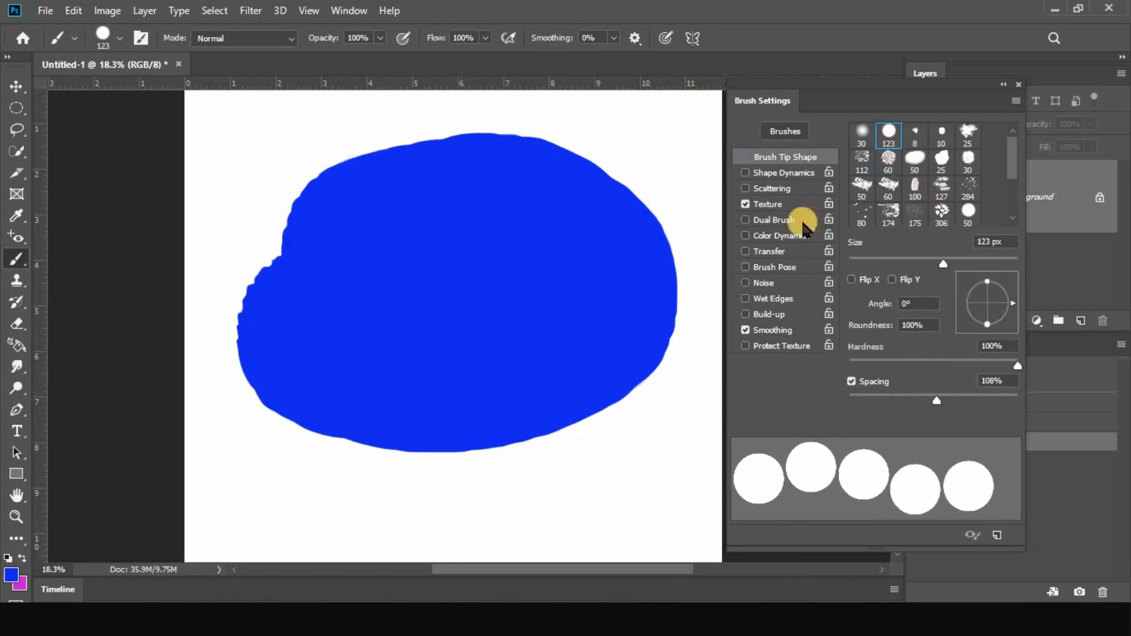
pyautogui.click(770, 206)
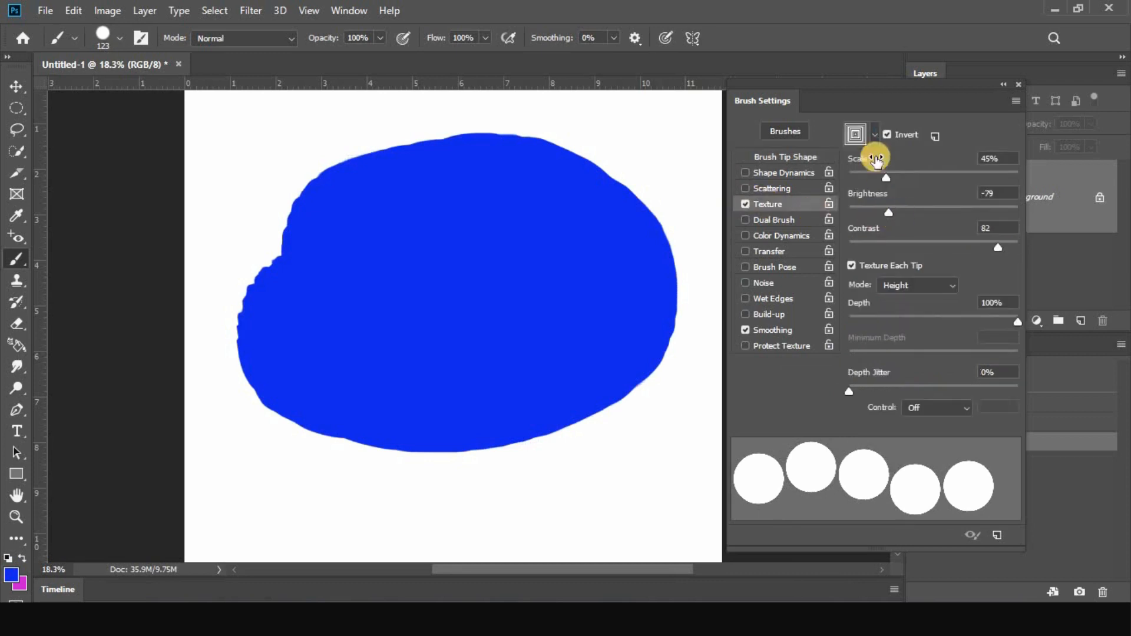
pyautogui.click(872, 133)
pyautogui.click(845, 179)
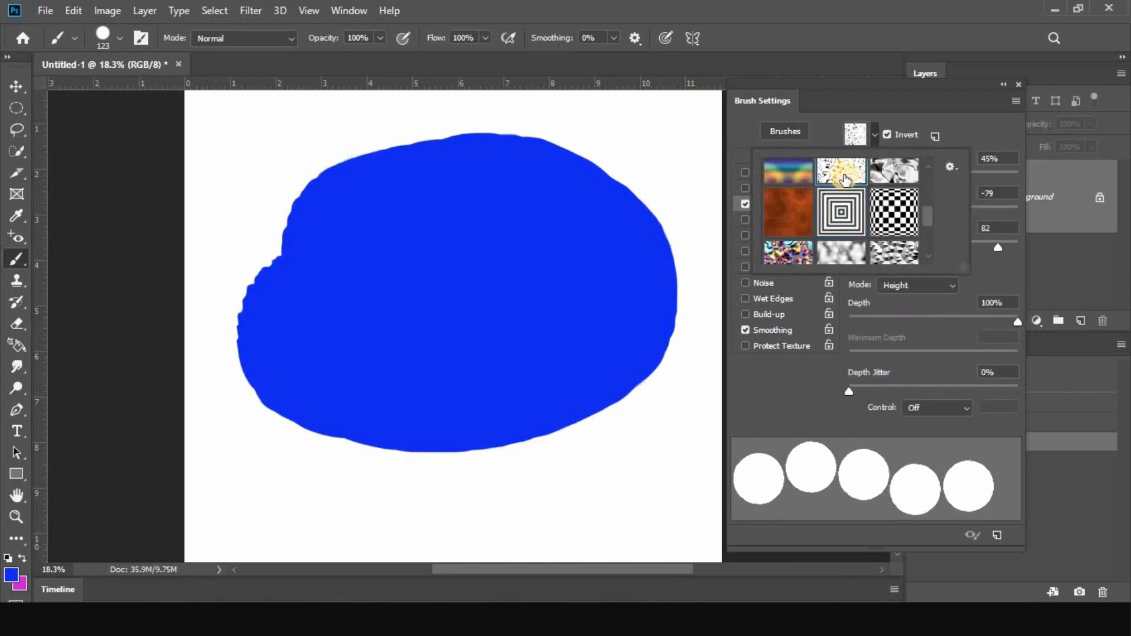
pyautogui.click(968, 123)
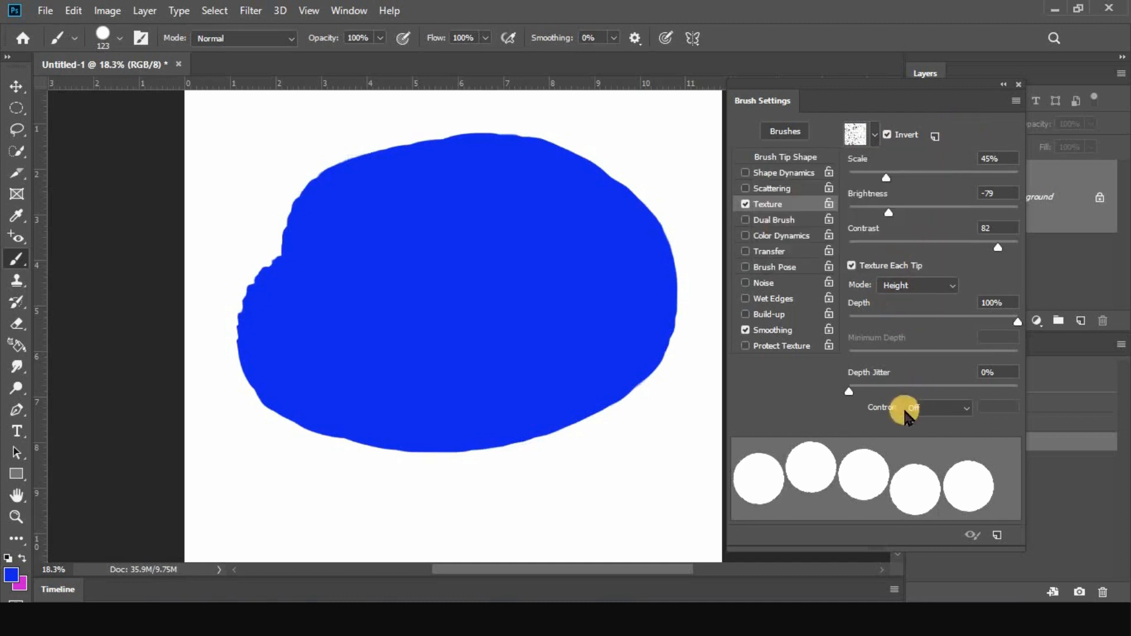
# Set the texture blending mode to Multiply and return the canvas to its blank state
pyautogui.click(912, 288)
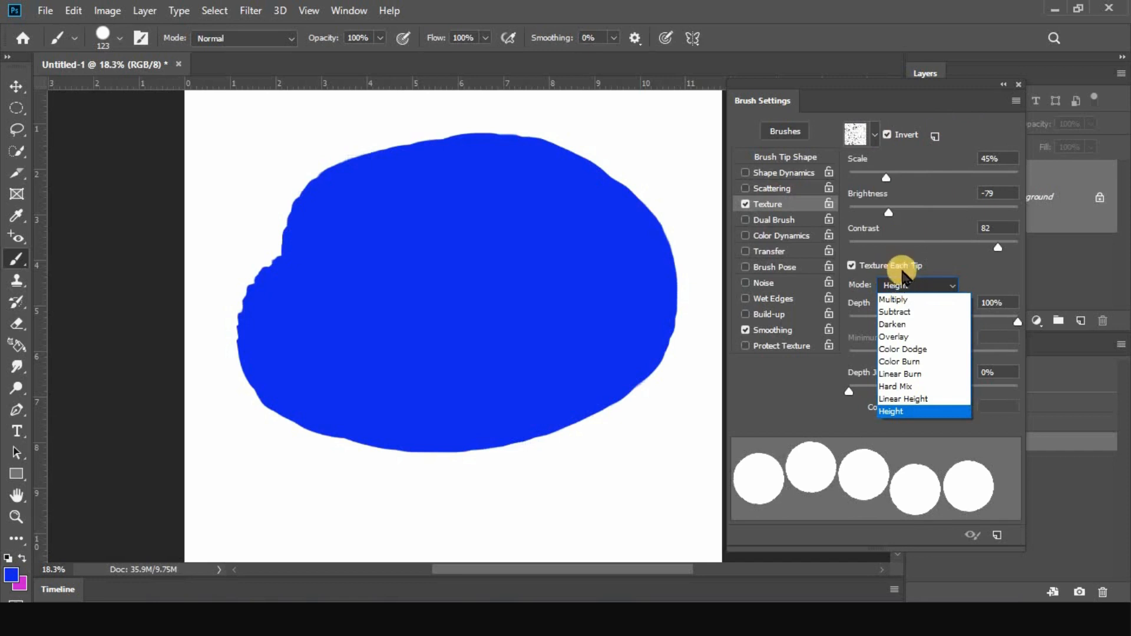
pyautogui.click(910, 298)
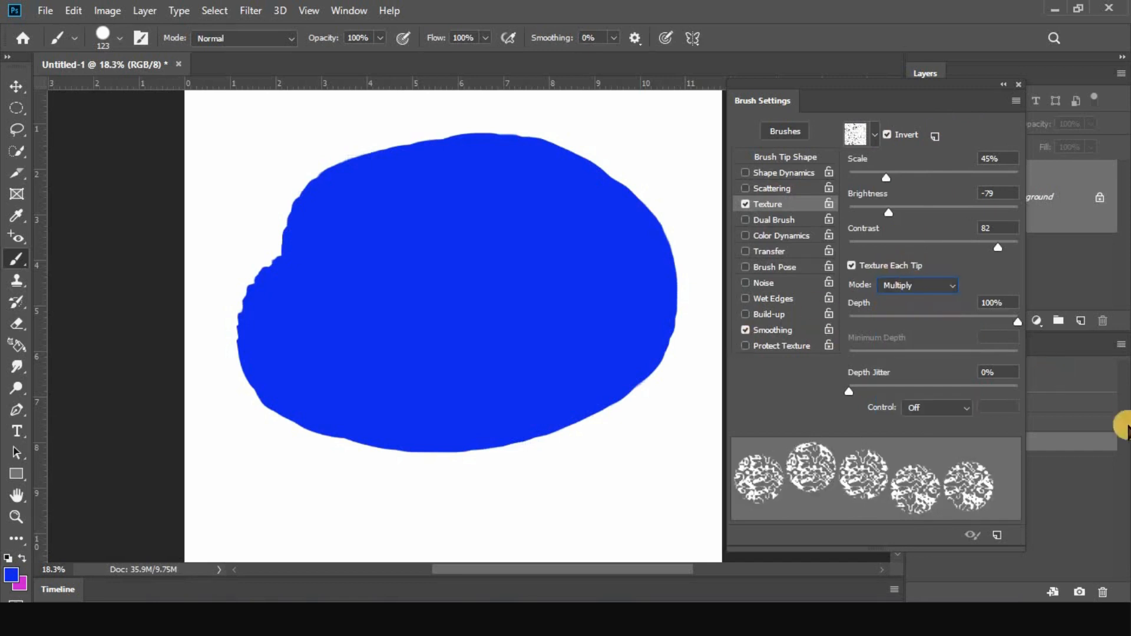
pyautogui.click(1054, 376)
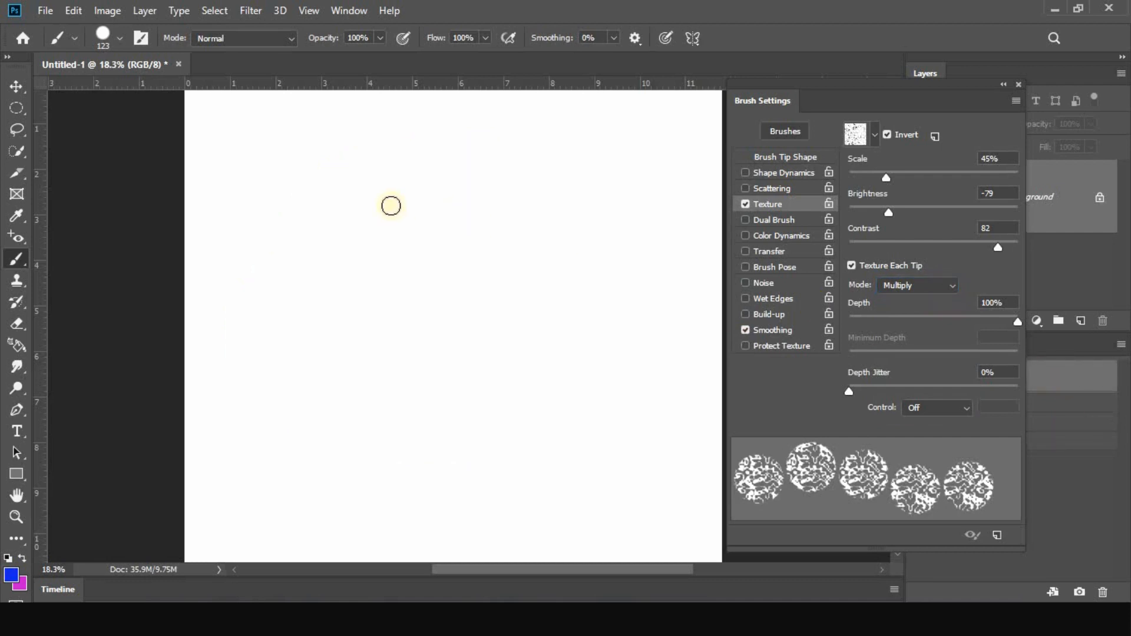
# Stamp one textured blue circle at 626 px, and overlap many larger ones across the canvas with the brush at 943 px
pyautogui.moveTo(404, 219); pyautogui.dragTo(436, 212)
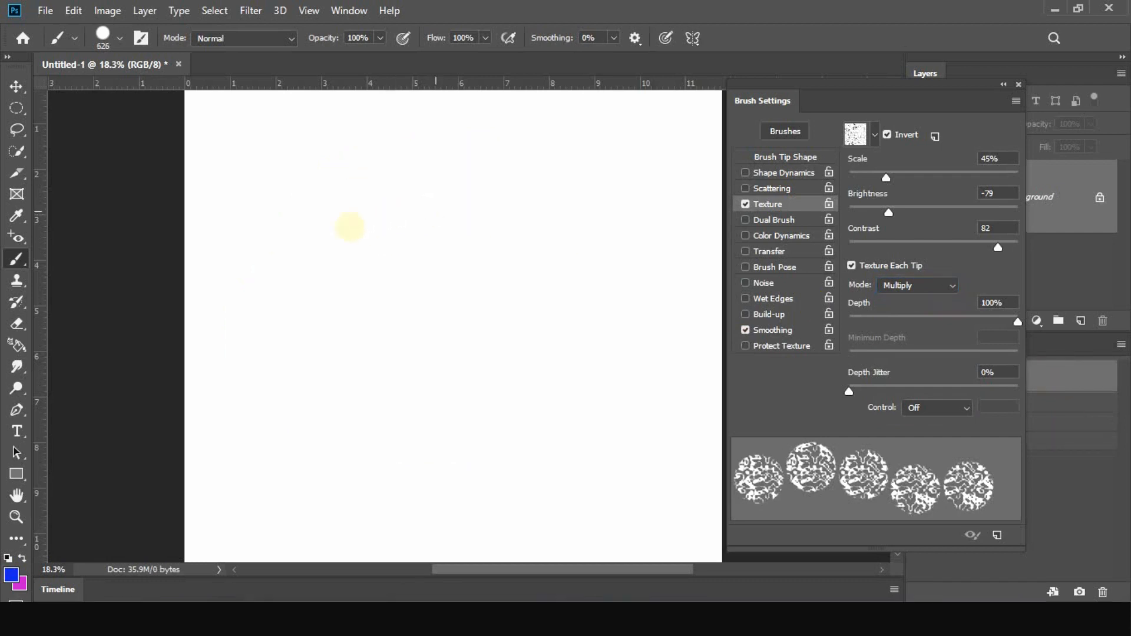
pyautogui.click(347, 225)
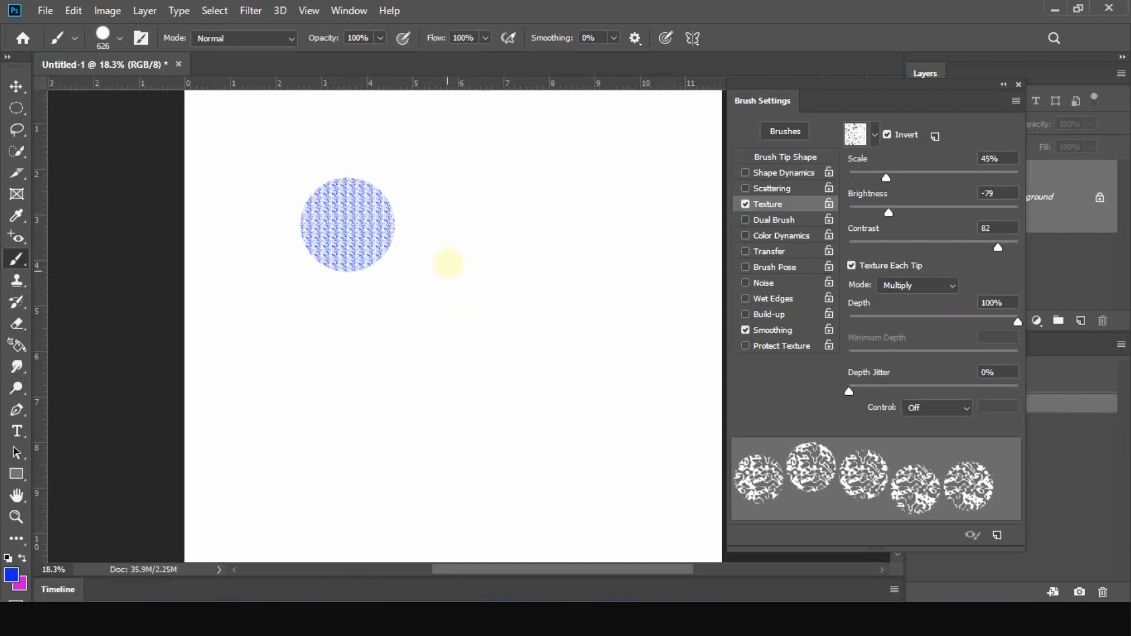
pyautogui.moveTo(458, 247)
pyautogui.mouseDown()
pyautogui.moveTo(487, 245)
pyautogui.moveTo(493, 209)
pyautogui.mouseUp()
pyautogui.click(493, 210)
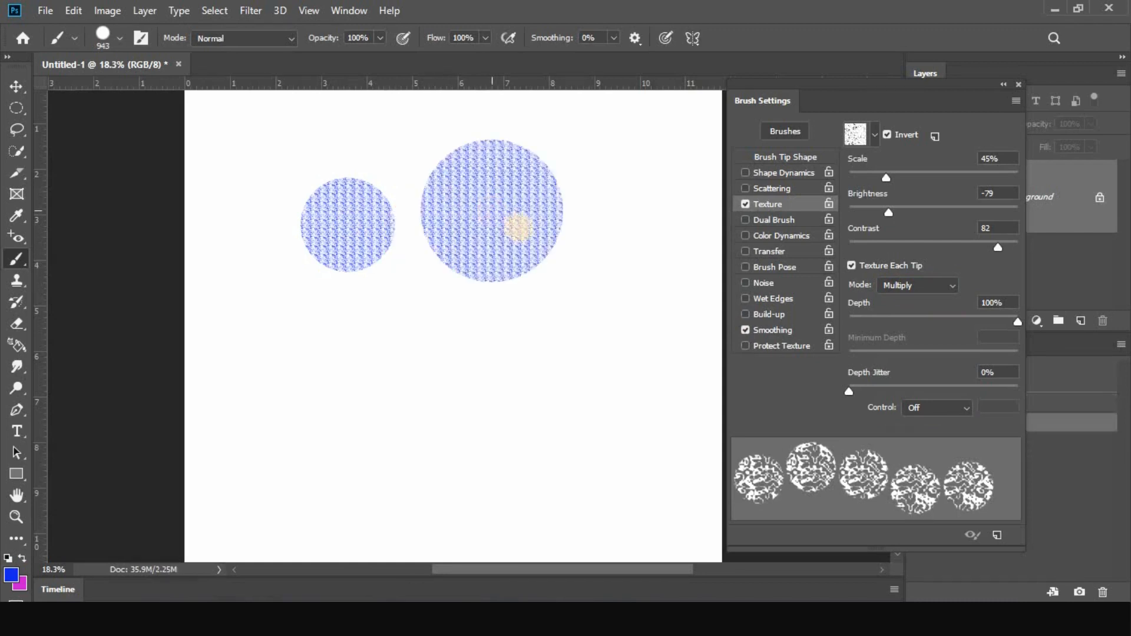
pyautogui.click(620, 233)
pyautogui.click(580, 338)
pyautogui.click(425, 353)
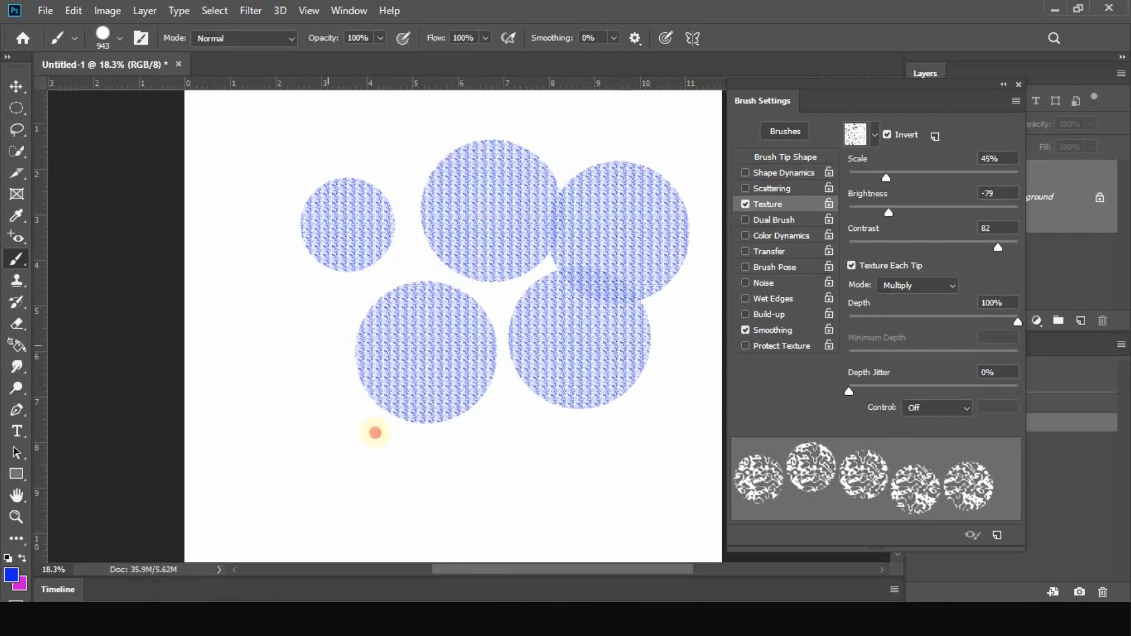
pyautogui.click(336, 391)
pyautogui.click(468, 456)
pyautogui.click(530, 383)
pyautogui.click(499, 331)
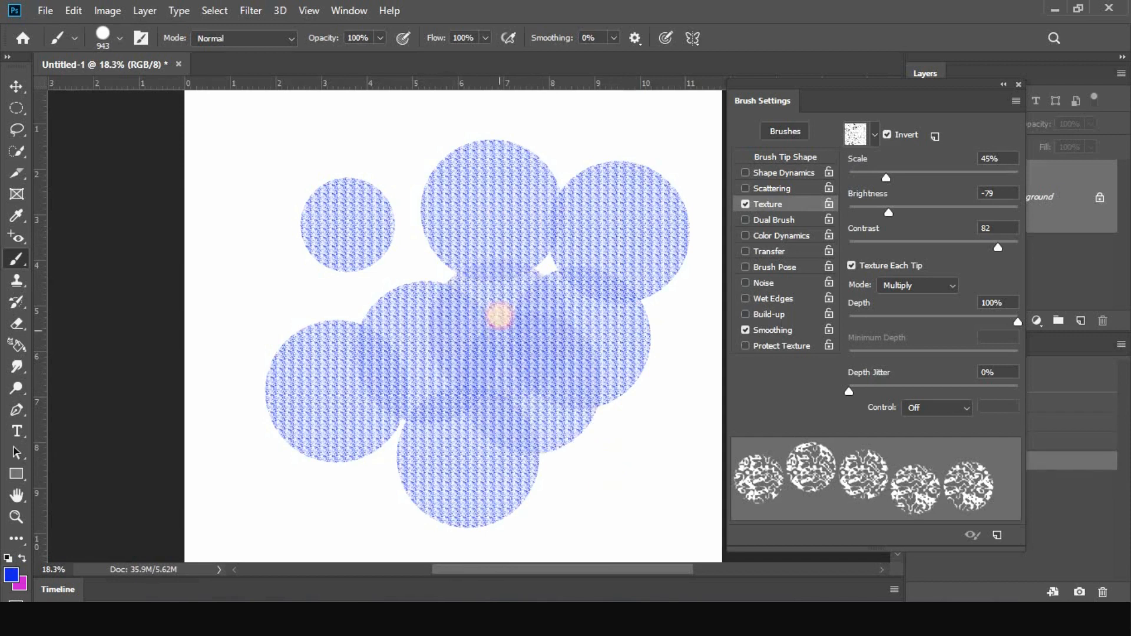
pyautogui.click(419, 280)
pyautogui.click(437, 184)
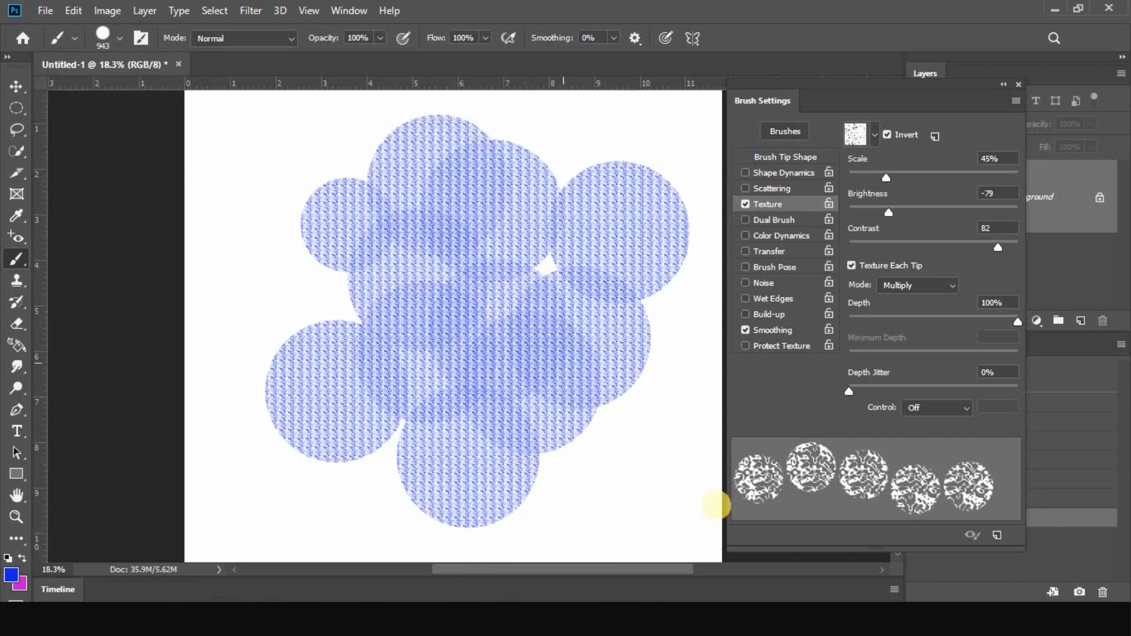
# Try the grid, orange, wood and zebra texture patterns, and settle on the pattern of small white and gray squares
pyautogui.click(880, 133)
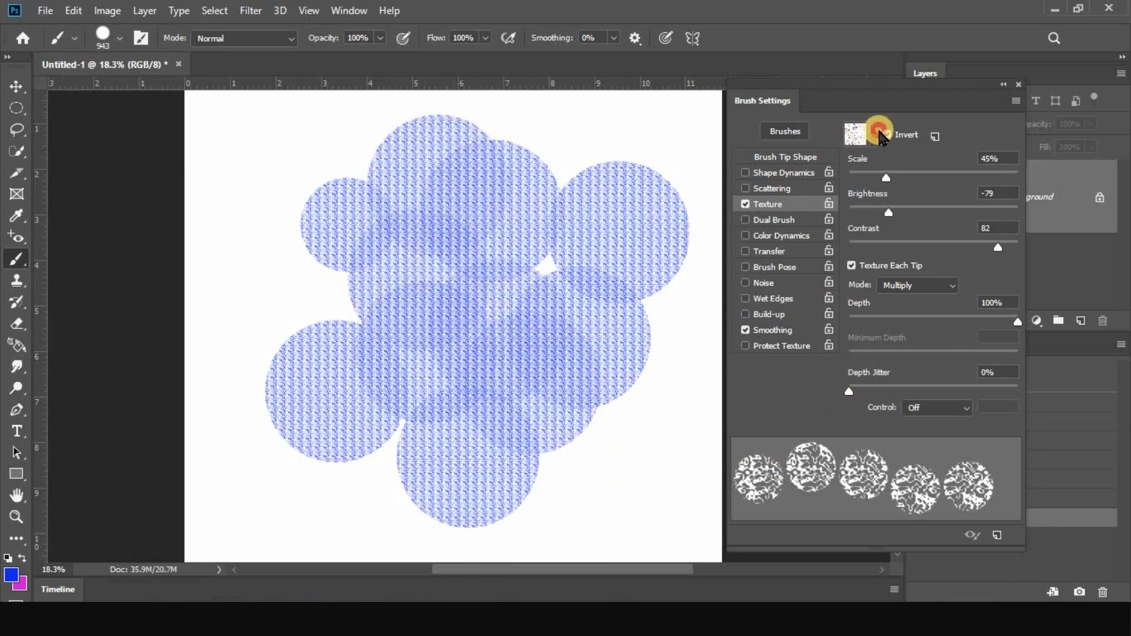
pyautogui.scroll(3, 871, 205)
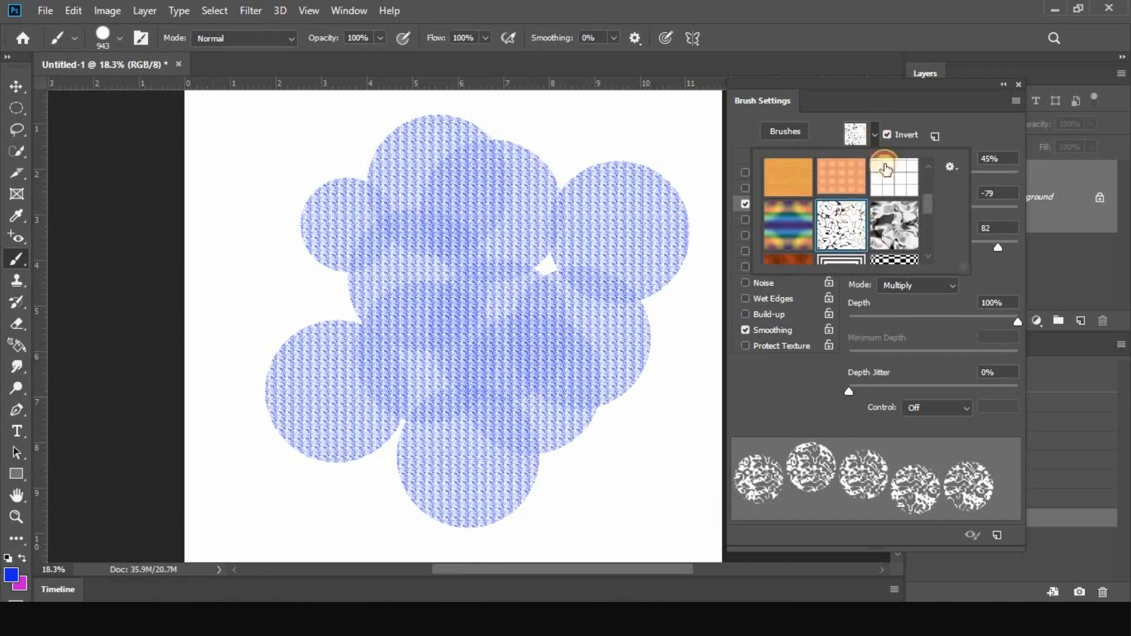
pyautogui.click(885, 172)
pyautogui.scroll(2, 871, 229)
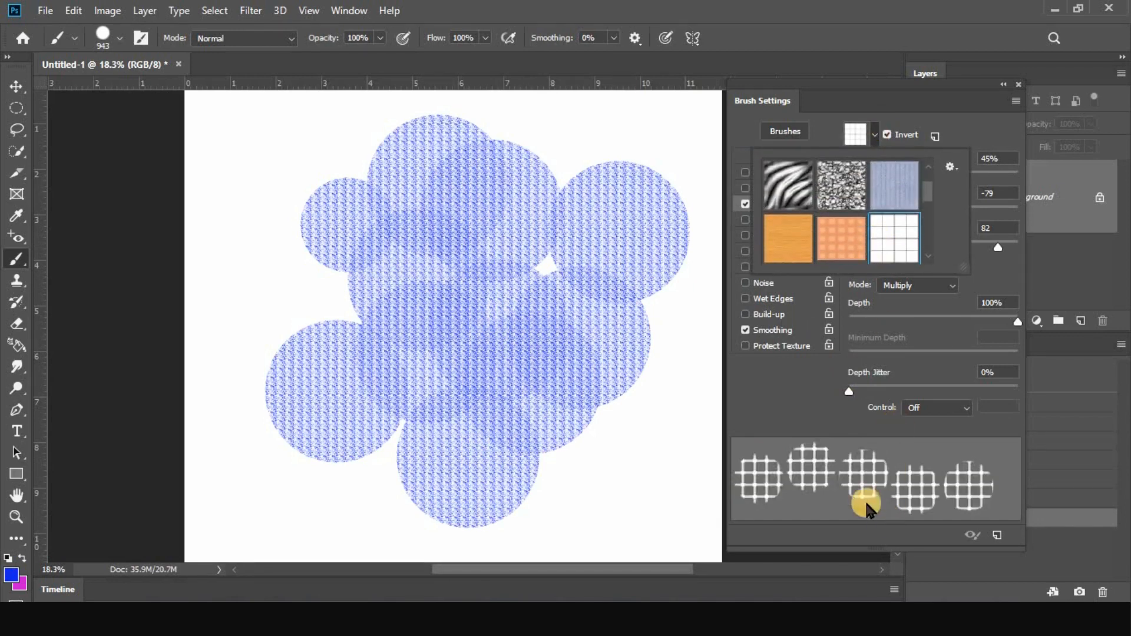
pyautogui.click(836, 239)
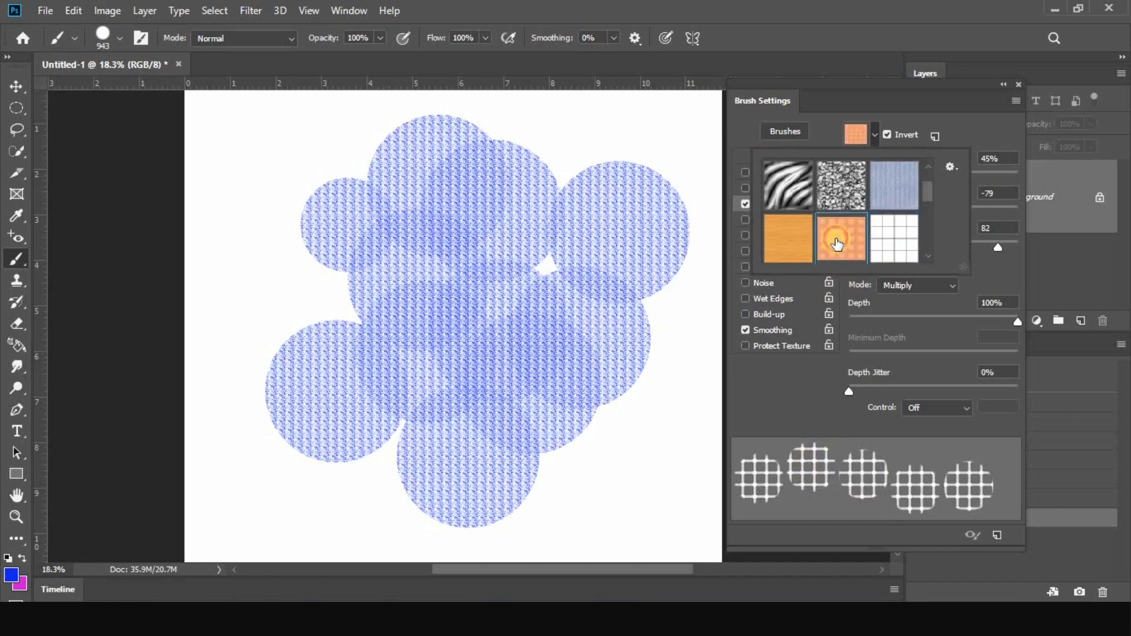
pyautogui.click(798, 242)
pyautogui.click(792, 205)
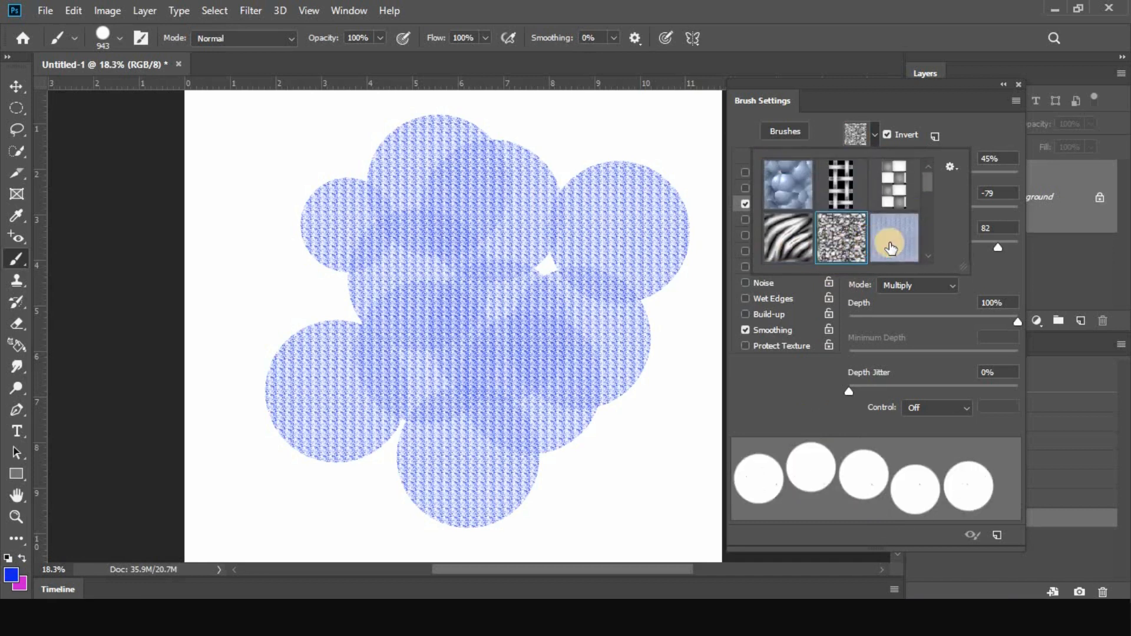
pyautogui.click(895, 178)
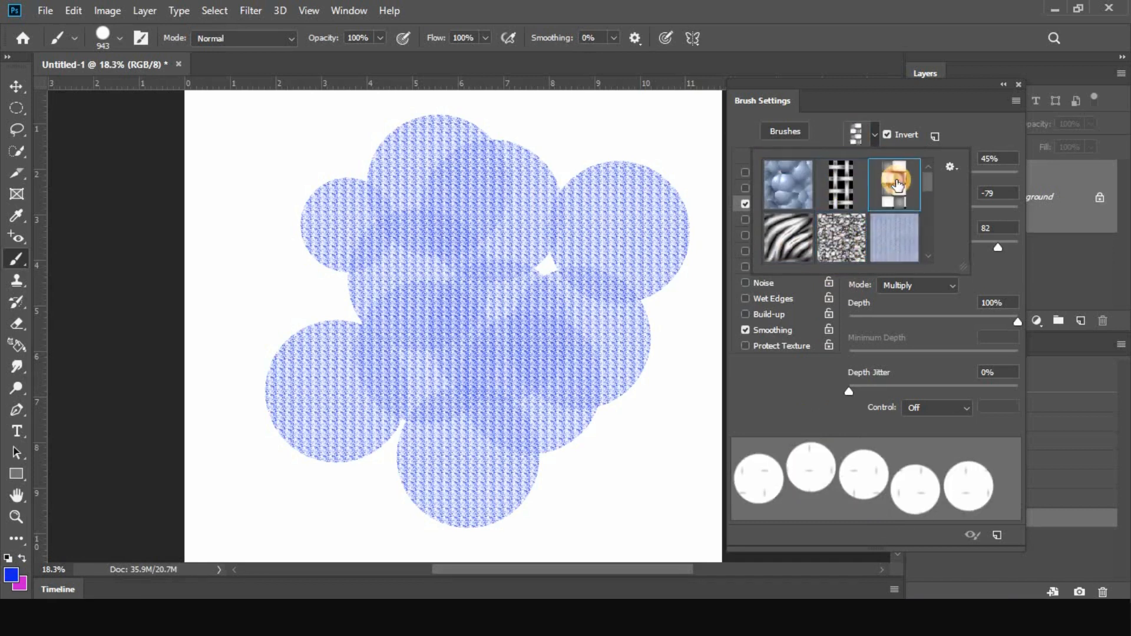
# Stamp overlapping blue circles with the squares texture down the canvas's left side and across its middle
pyautogui.click(294, 215)
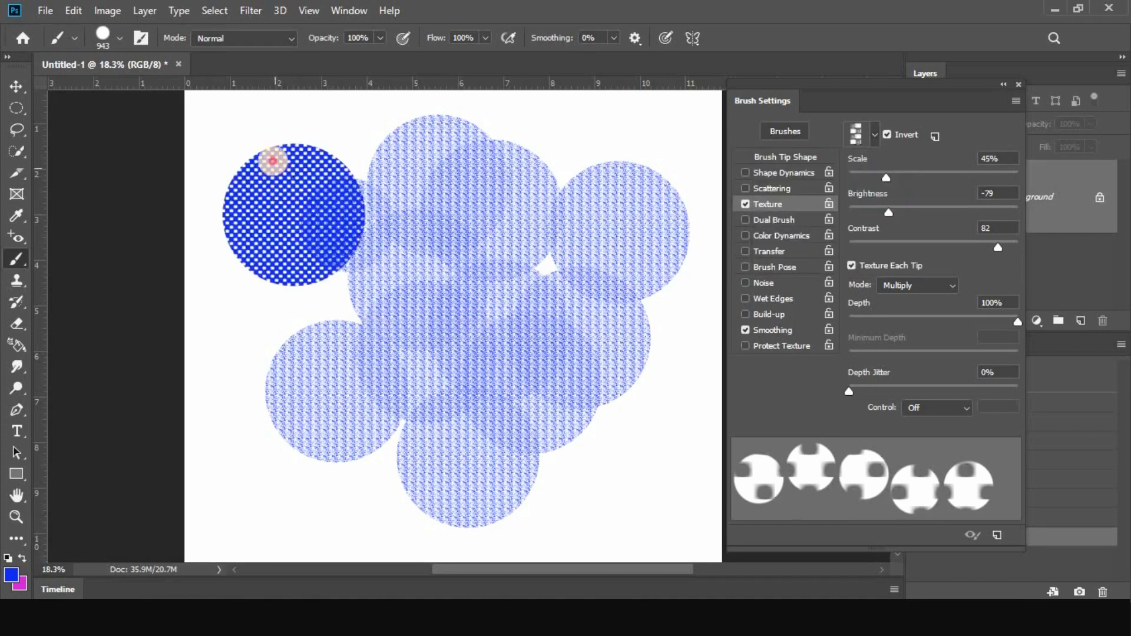
pyautogui.click(274, 151)
pyautogui.click(274, 297)
pyautogui.click(262, 415)
pyautogui.click(333, 329)
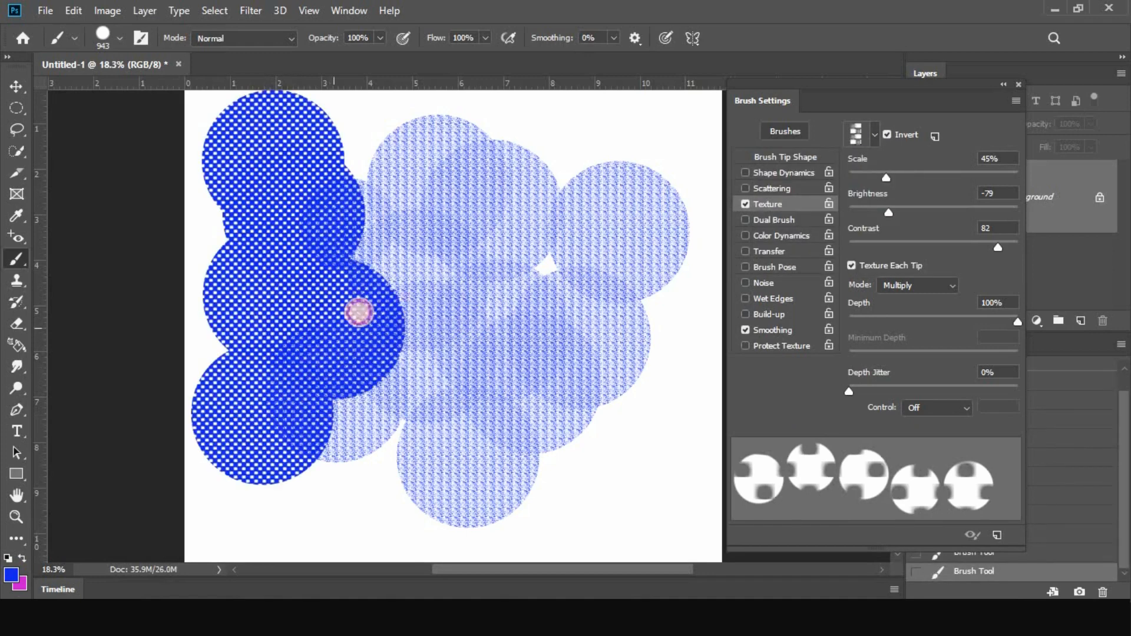
pyautogui.click(445, 279)
pyautogui.click(546, 354)
pyautogui.click(465, 321)
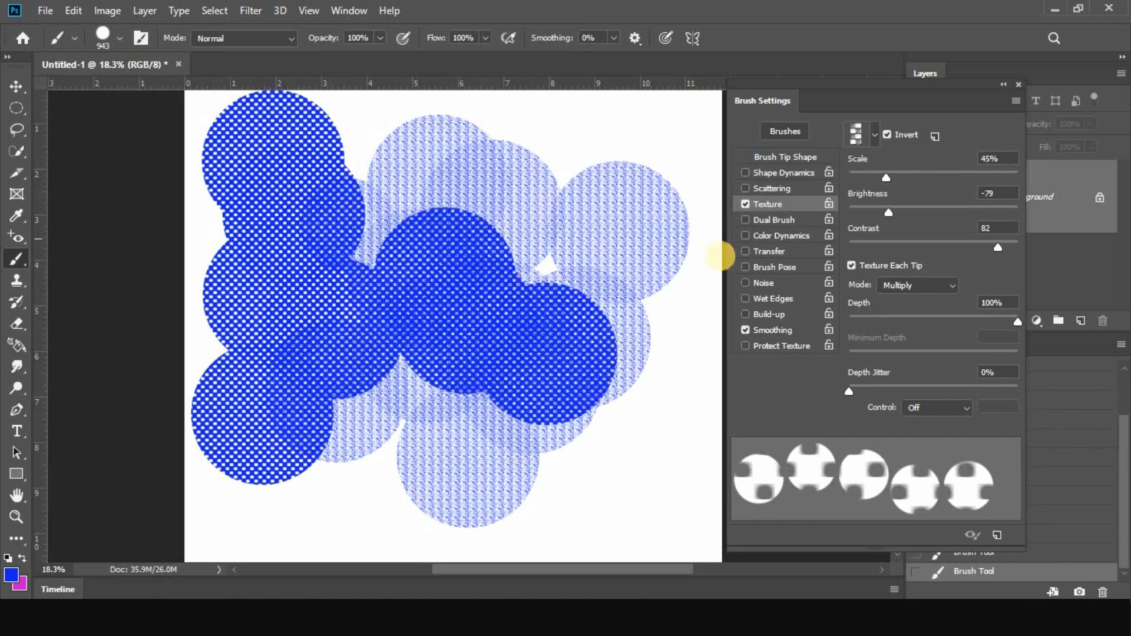
# Turn off Texture and stamp several solid blue circles over the right half of the canvas for comparison
pyautogui.click(746, 204)
pyautogui.click(591, 188)
pyautogui.click(611, 337)
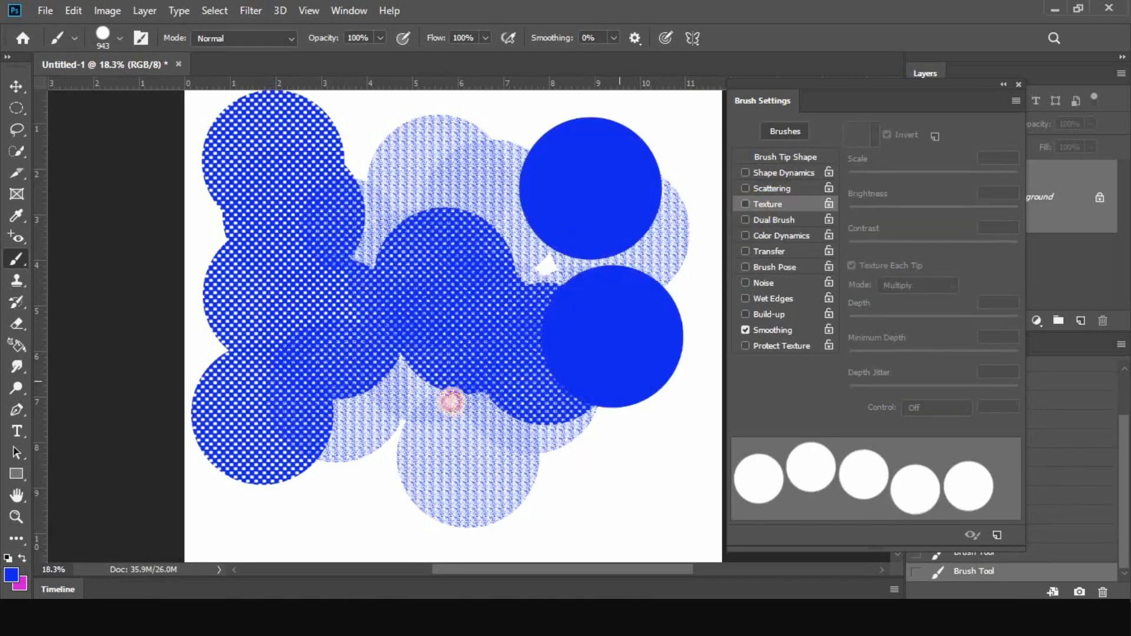
pyautogui.click(555, 458)
pyautogui.click(445, 379)
# Set the brush tip spacing to 6% and return the canvas to its blank state
pyautogui.click(785, 157)
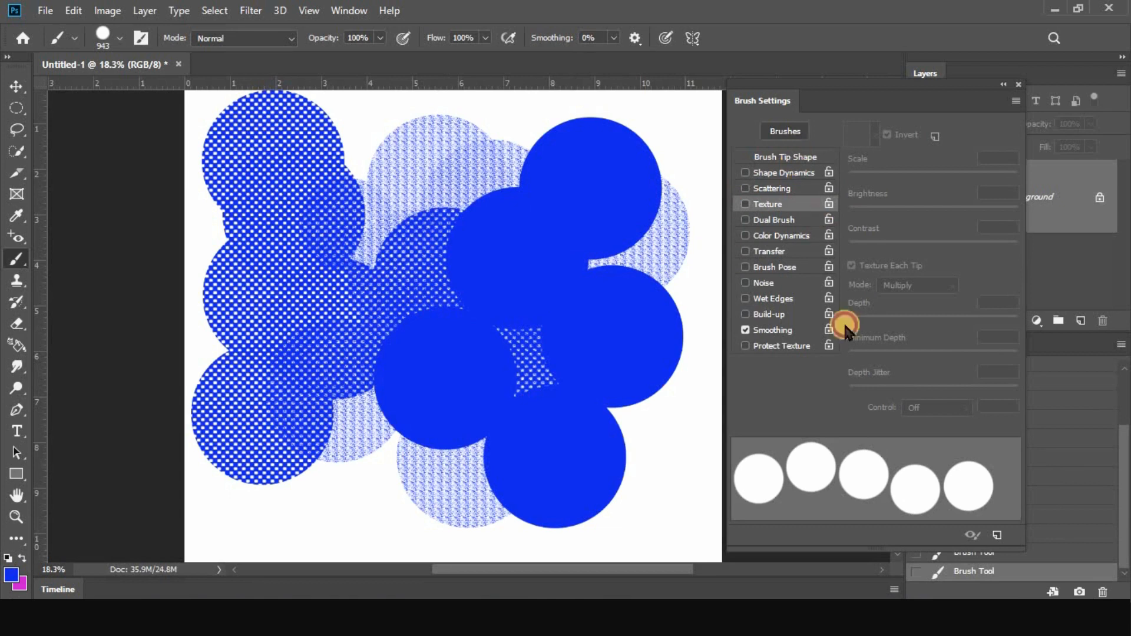
pyautogui.moveTo(935, 400); pyautogui.dragTo(854, 407)
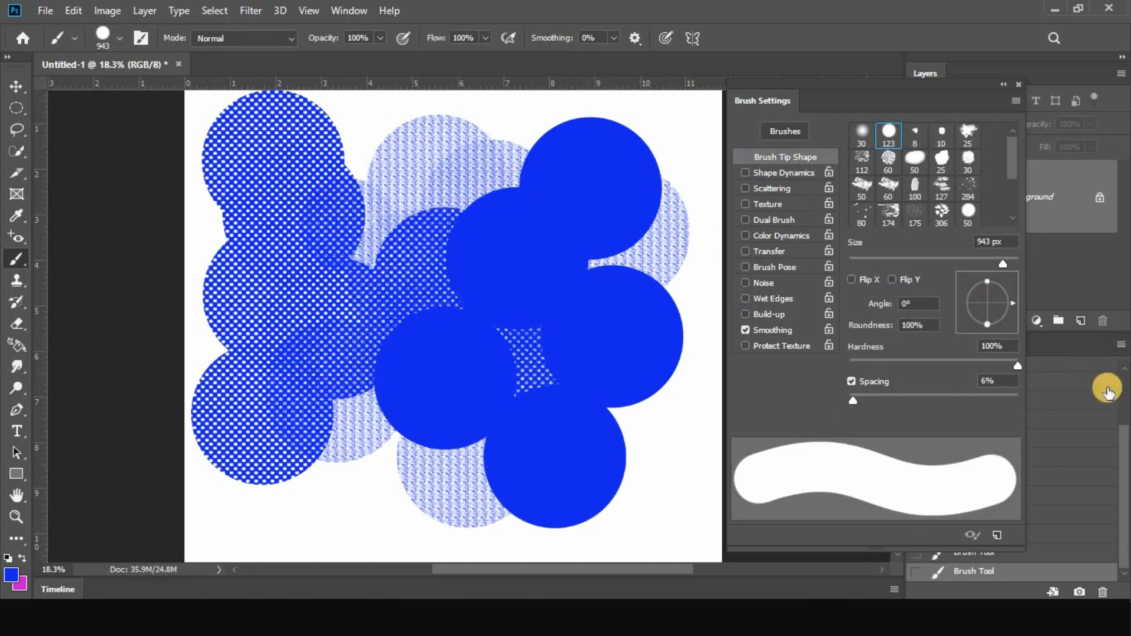
pyautogui.click(1090, 375)
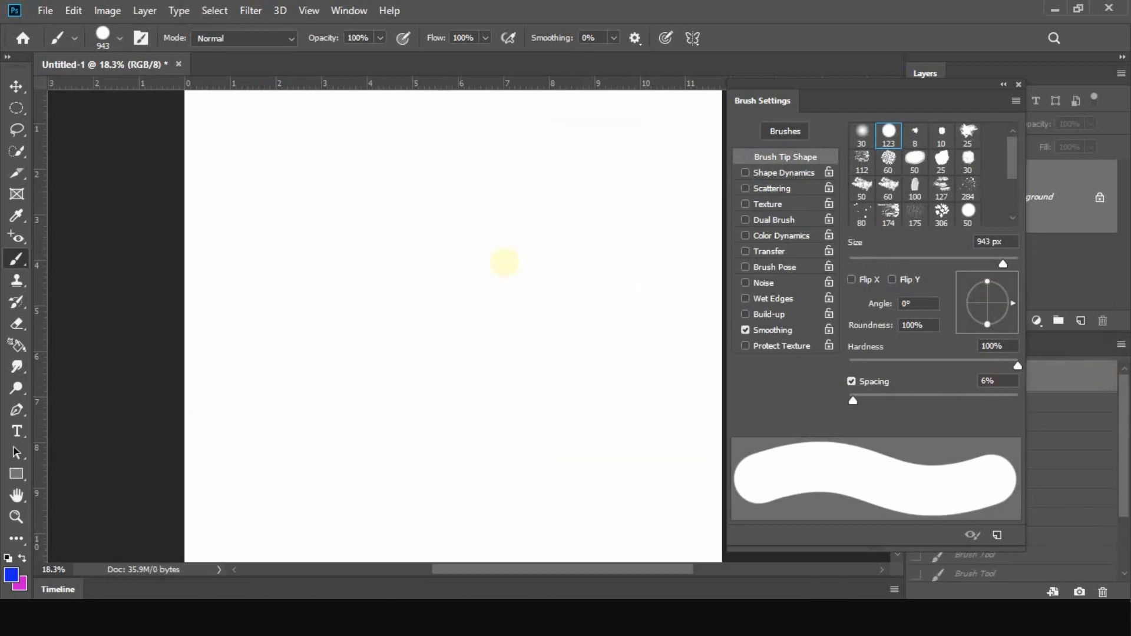
# Paint a thick solid blue stroke across the upper canvas, and a second one below it with Texture turned on
pyautogui.moveTo(287, 204)
pyautogui.mouseDown()
pyautogui.moveTo(479, 189)
pyautogui.moveTo(527, 221)
pyautogui.moveTo(563, 202)
pyautogui.moveTo(620, 231)
pyautogui.mouseUp()
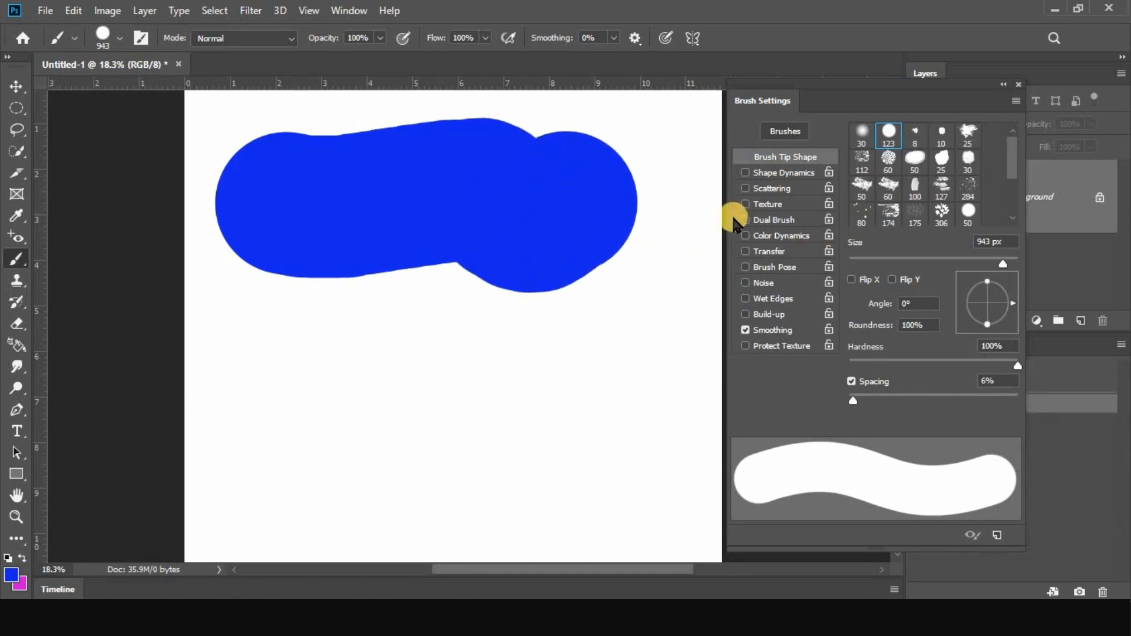
pyautogui.click(745, 205)
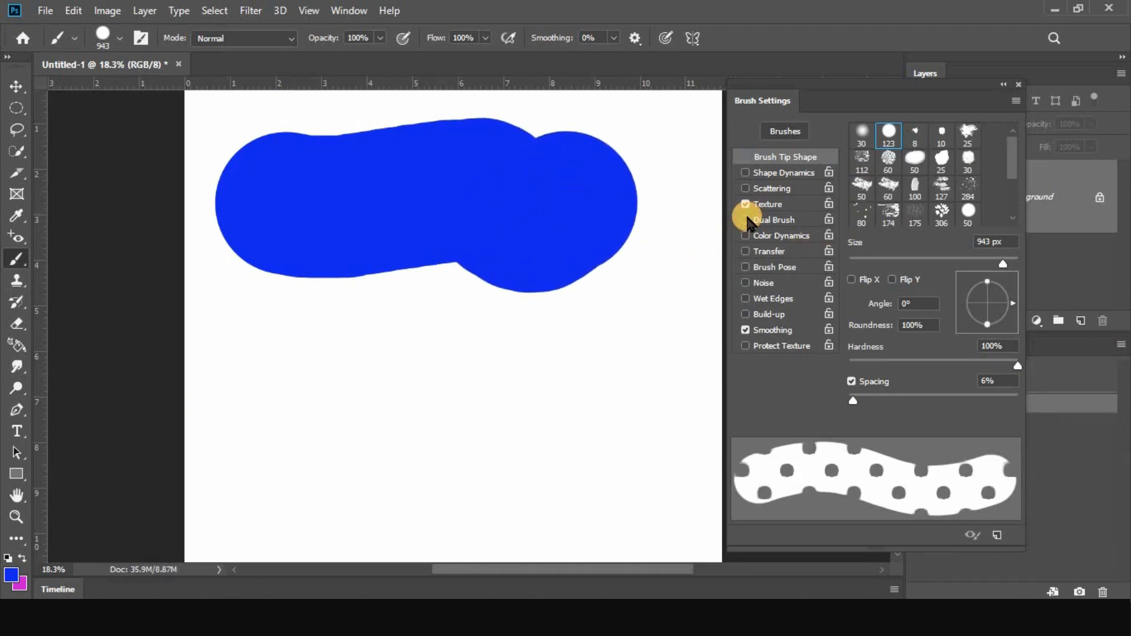
pyautogui.moveTo(623, 361)
pyautogui.mouseDown()
pyautogui.moveTo(387, 376)
pyautogui.moveTo(324, 360)
pyautogui.mouseUp()
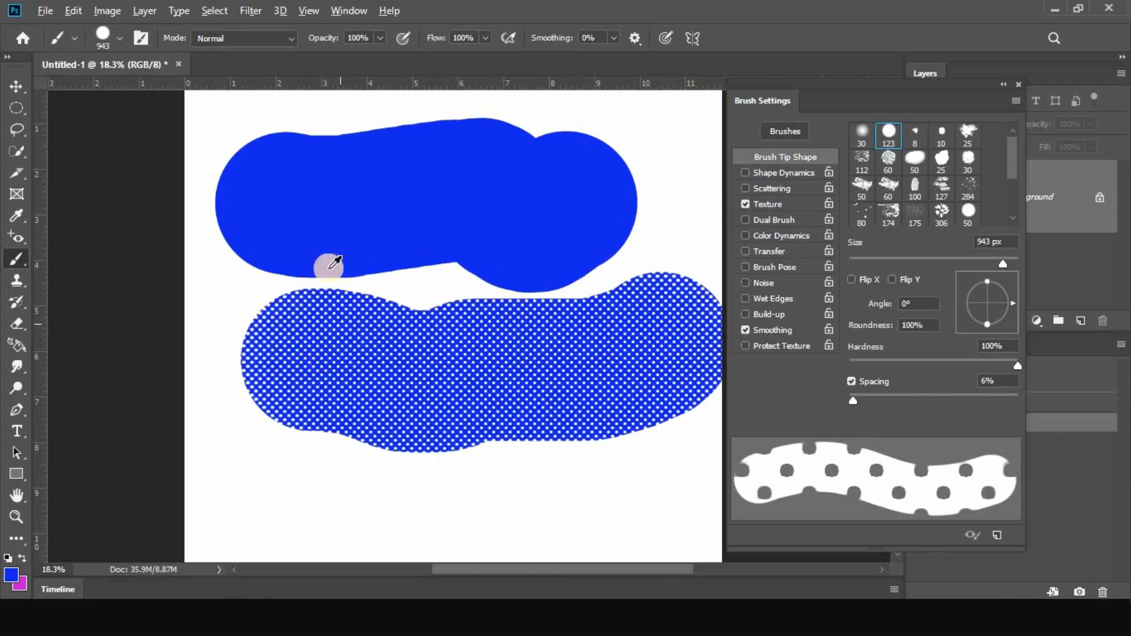
# Reduce the brush to 325 px and, on the cleared canvas, paint a textured blue stroke across the top
pyautogui.scroll(-7, 328, 265)
pyautogui.moveTo(450, 266)
pyautogui.mouseDown()
pyautogui.moveTo(415, 254)
pyautogui.moveTo(424, 258)
pyautogui.mouseUp()
pyautogui.click(1051, 377)
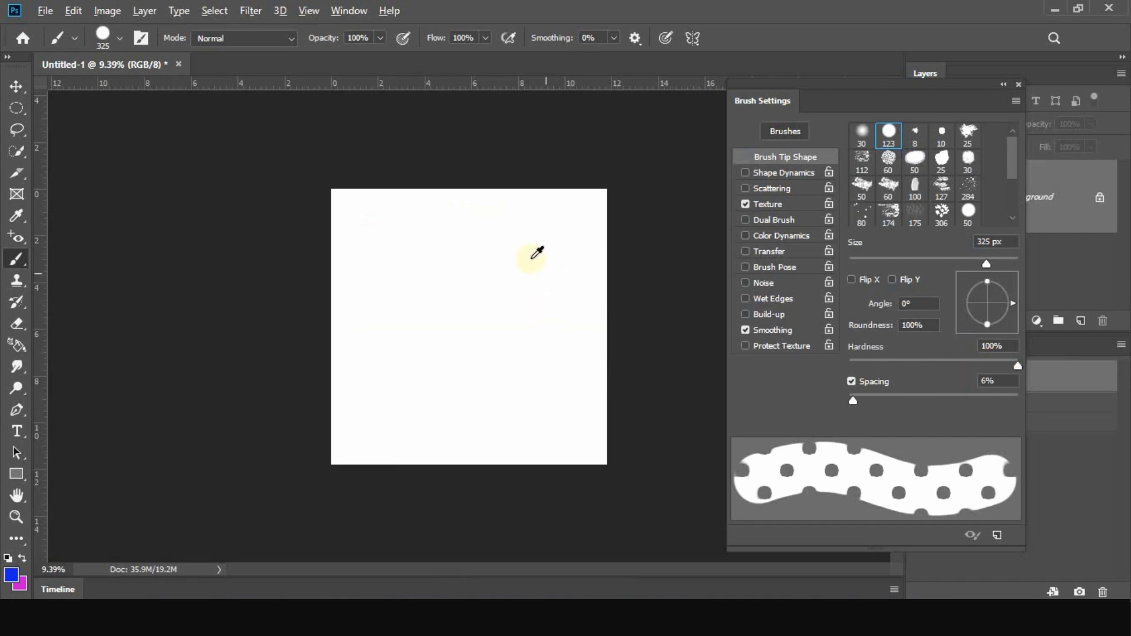
pyautogui.scroll(4, 523, 253)
pyautogui.moveTo(294, 162)
pyautogui.mouseDown()
pyautogui.moveTo(444, 175)
pyautogui.moveTo(631, 170)
pyautogui.mouseUp()
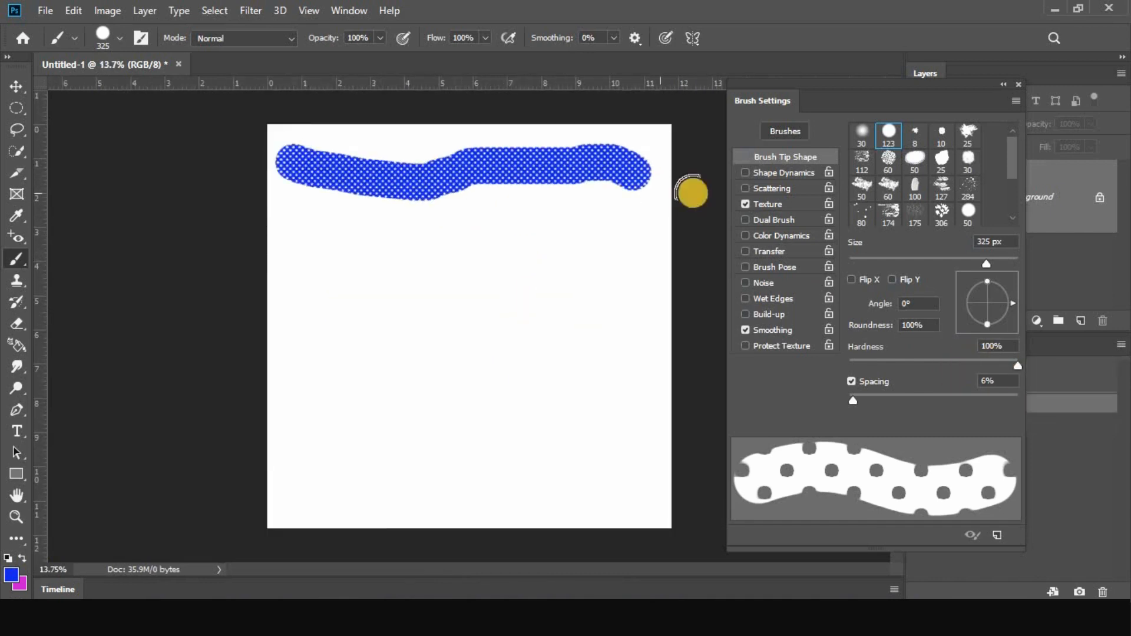
# Paint a solid blue stroke below the textured one with Texture off, and turn Texture back on
pyautogui.click(744, 204)
pyautogui.moveTo(328, 235); pyautogui.dragTo(608, 231)
pyautogui.click(745, 205)
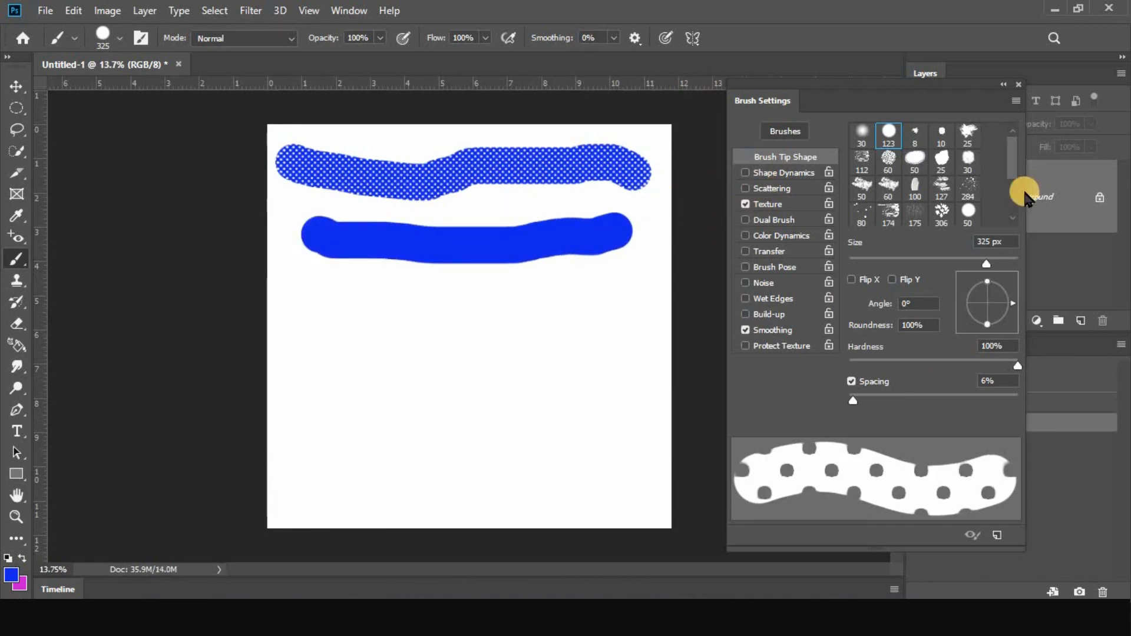
# Select the 306 px leafy tip, enlarge it to 873 px, and paint a textured stroke below the solid one
pyautogui.scroll(-1, 945, 193)
pyautogui.click(942, 200)
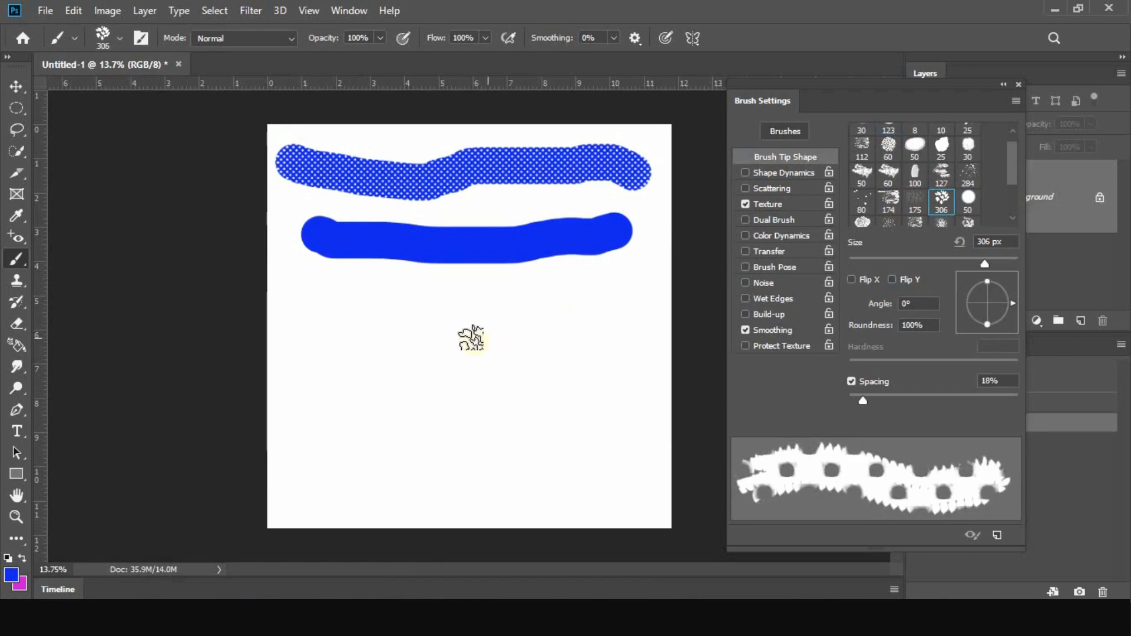
pyautogui.keyDown('alt'); pyautogui.moveTo(395, 337); pyautogui.dragTo(427, 340); pyautogui.keyUp('alt')
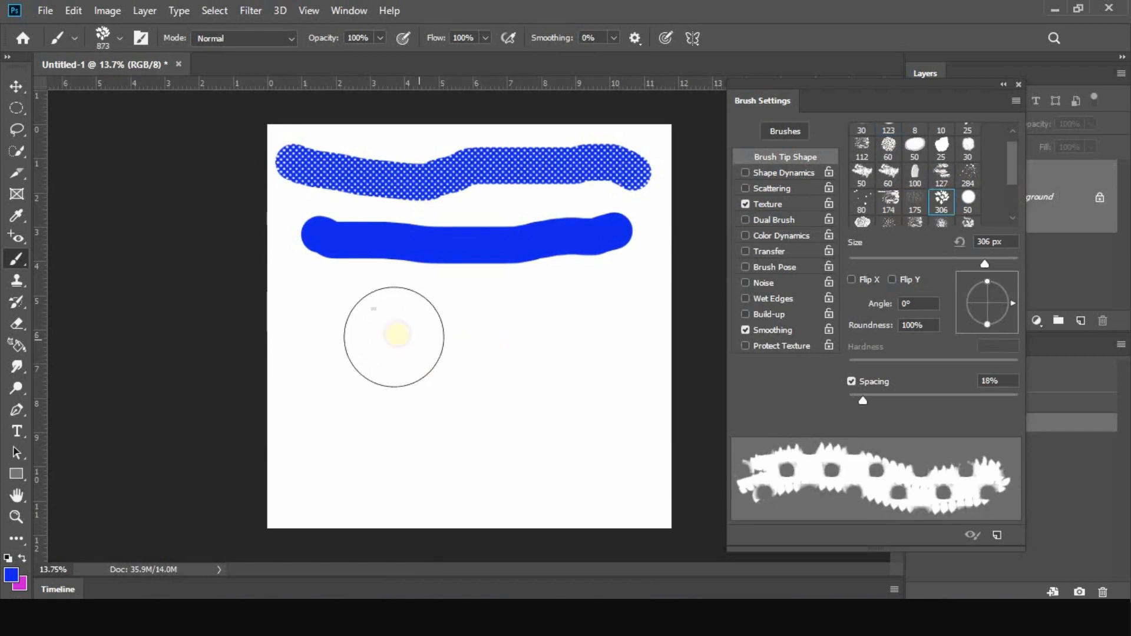
pyautogui.moveTo(350, 336)
pyautogui.mouseDown()
pyautogui.moveTo(389, 342)
pyautogui.moveTo(574, 324)
pyautogui.moveTo(631, 340)
pyautogui.mouseUp()
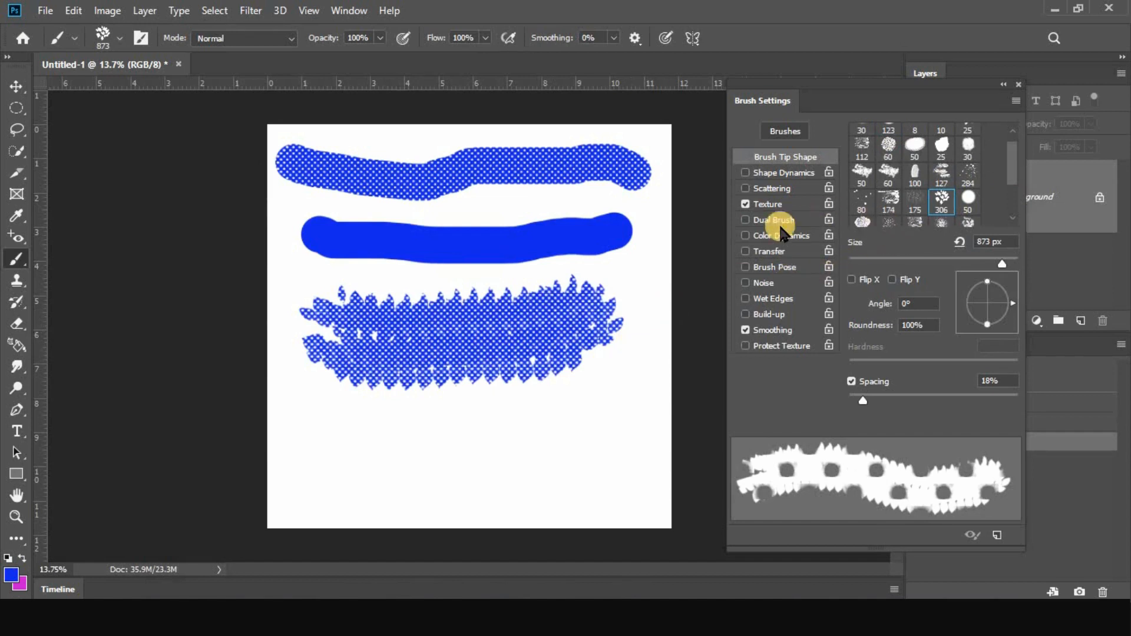
# Set the texture's Contrast to 32 and Brightness to -6, and paint a fourth stroke near the canvas's bottom
pyautogui.click(769, 204)
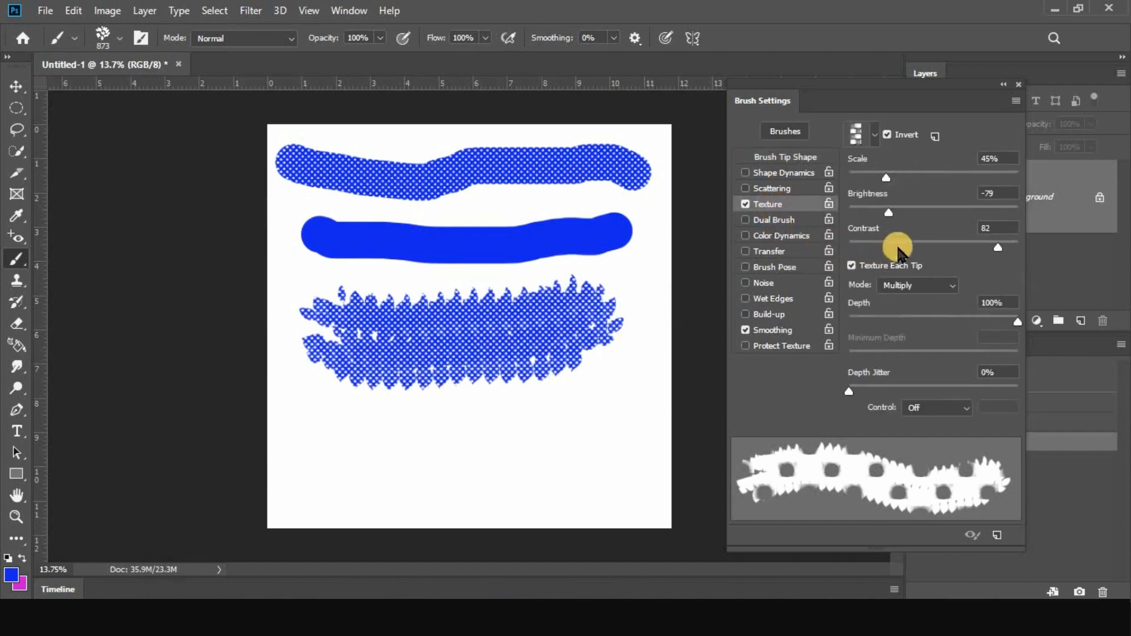
pyautogui.moveTo(988, 250)
pyautogui.mouseDown()
pyautogui.moveTo(944, 244)
pyautogui.moveTo(927, 223)
pyautogui.mouseUp()
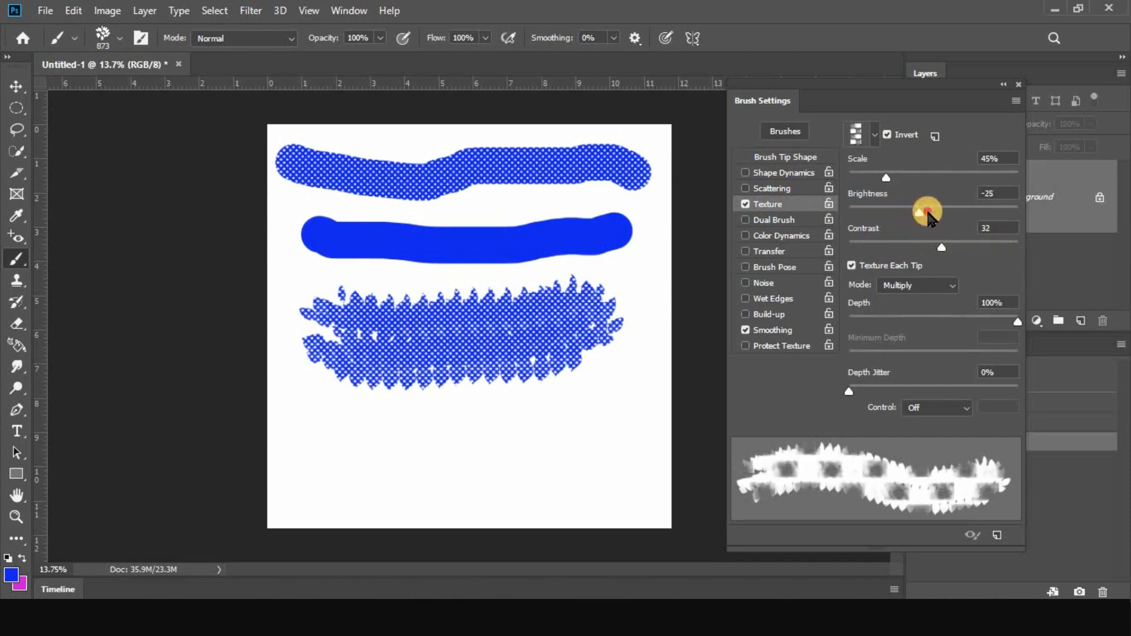
pyautogui.moveTo(345, 452)
pyautogui.mouseDown()
pyautogui.moveTo(417, 464)
pyautogui.moveTo(497, 452)
pyautogui.moveTo(534, 466)
pyautogui.moveTo(587, 430)
pyautogui.mouseUp()
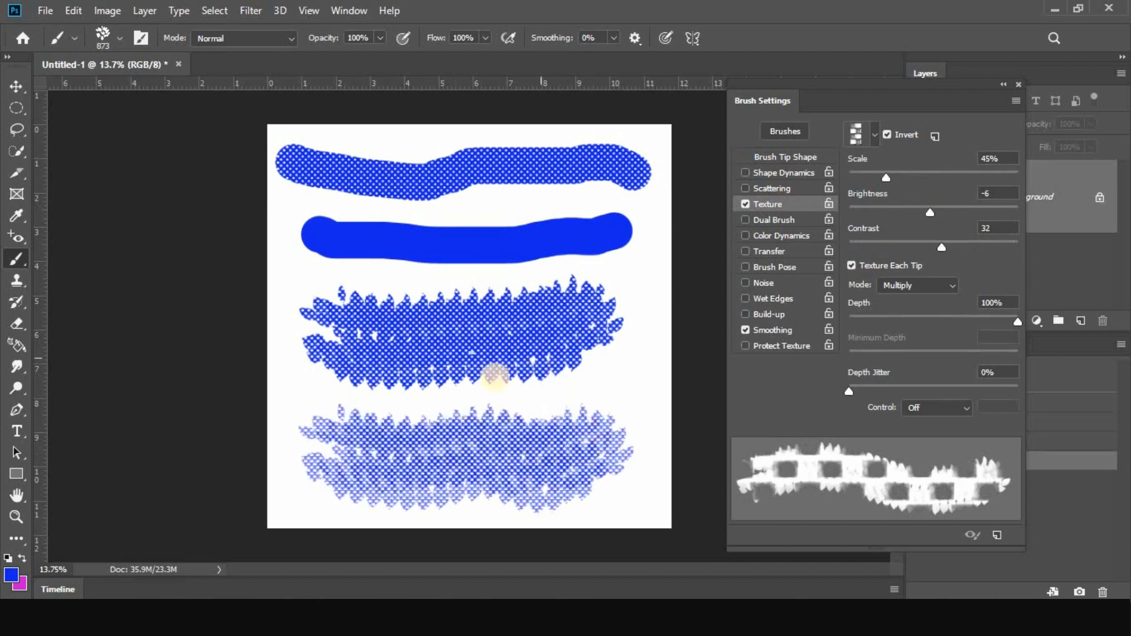
# Set the texture's blending mode to Subtract and paint a test stroke over the two upper strokes
pyautogui.click(921, 287)
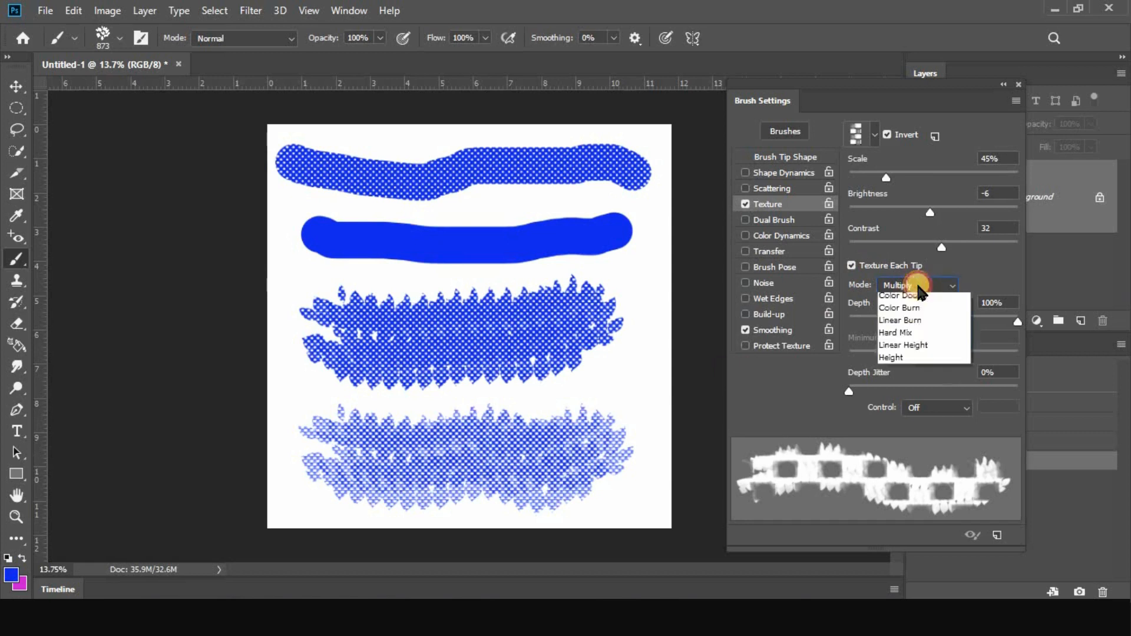
pyautogui.click(910, 313)
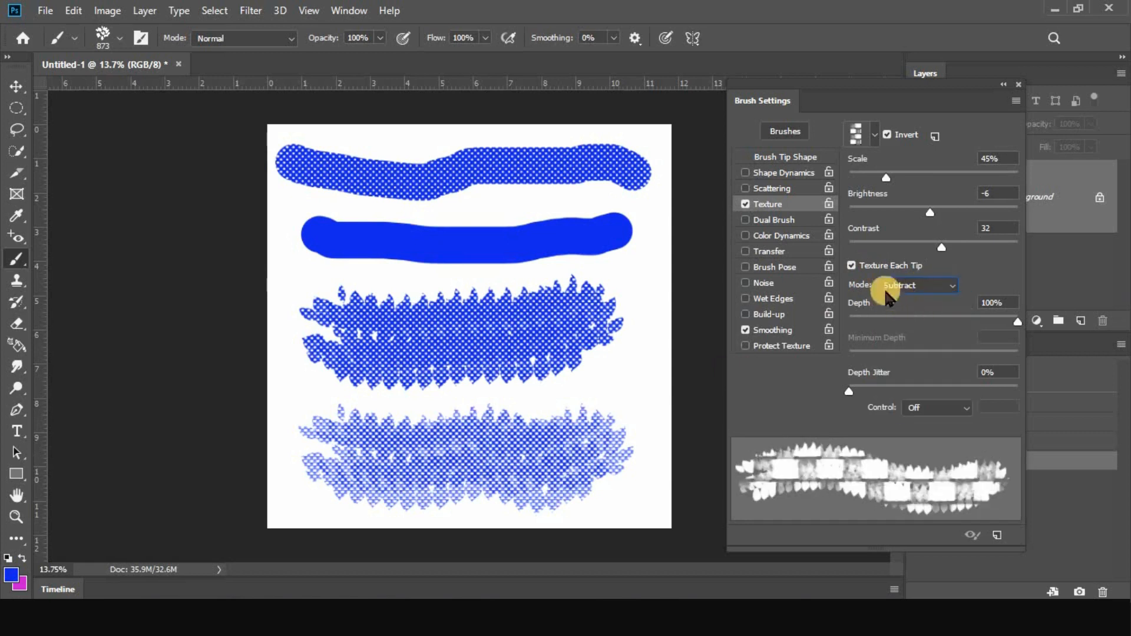
pyautogui.moveTo(488, 215); pyautogui.dragTo(563, 206)
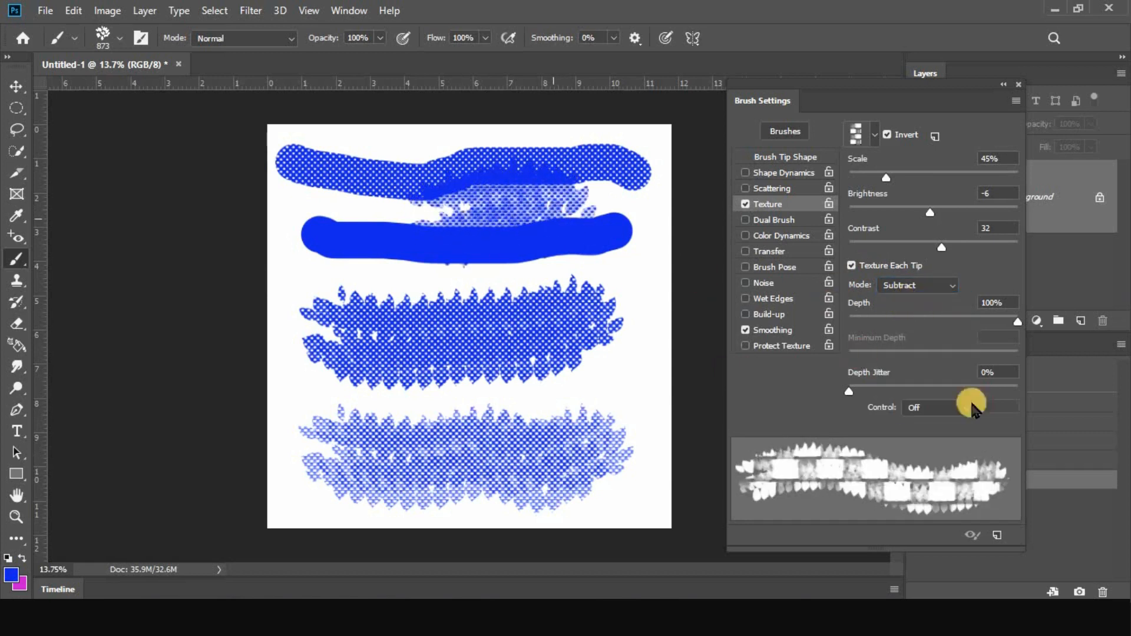
# Revert to the blank canvas, reduce the brush to 539 px, and paint a Subtract-textured stroke across the top
pyautogui.click(1088, 380)
pyautogui.moveTo(554, 301); pyautogui.dragTo(524, 294)
pyautogui.moveTo(323, 179); pyautogui.dragTo(569, 176)
# Switch the texture's blending mode to Multiply and paint a second stroke below the Subtract one
pyautogui.click(906, 287)
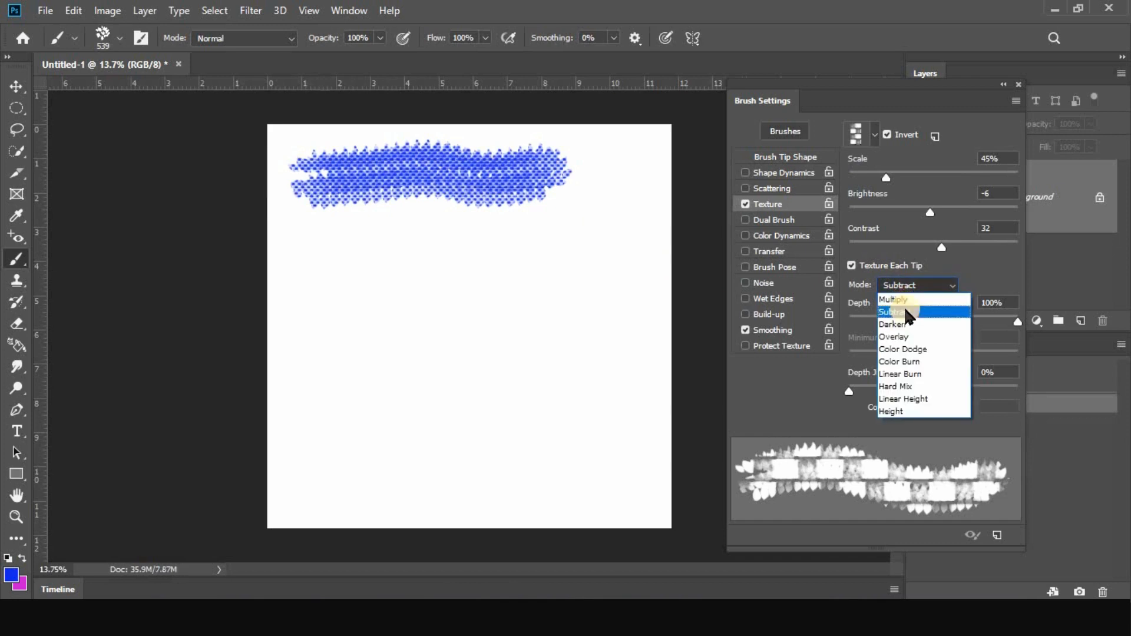
pyautogui.click(905, 300)
pyautogui.moveTo(303, 272); pyautogui.dragTo(568, 264)
# Switch the texture's blending mode to Overlay and paint a third stroke below the Multiply one
pyautogui.click(892, 285)
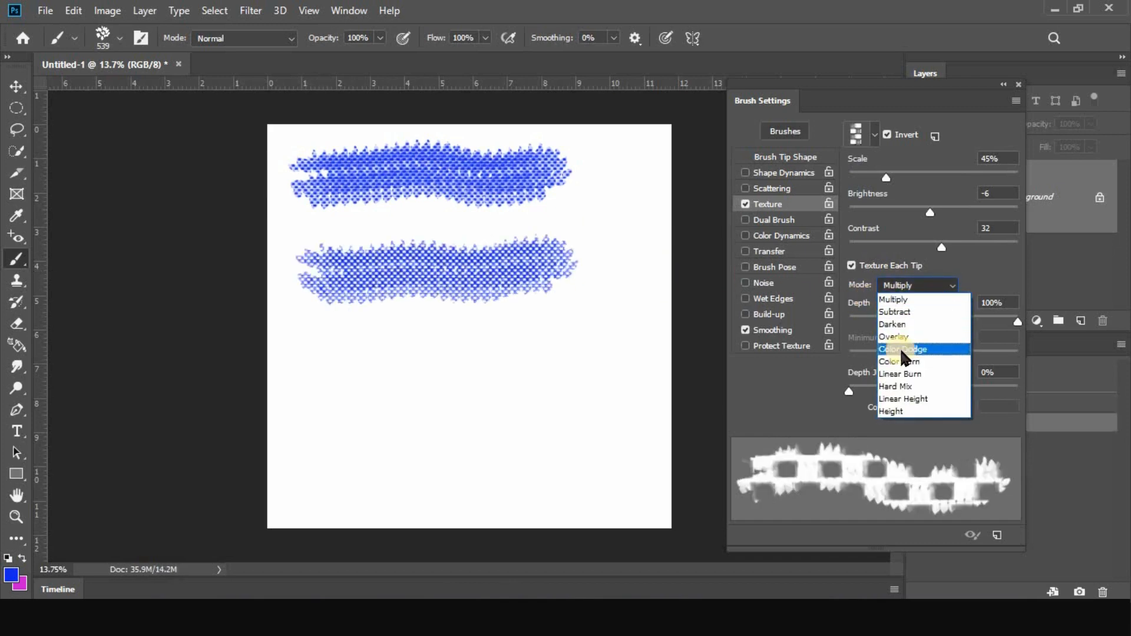
pyautogui.click(895, 337)
pyautogui.moveTo(319, 347); pyautogui.dragTo(531, 345)
# Switch the texture's blending mode to Linear Burn and paint a fourth stroke near the canvas's bottom
pyautogui.click(939, 285)
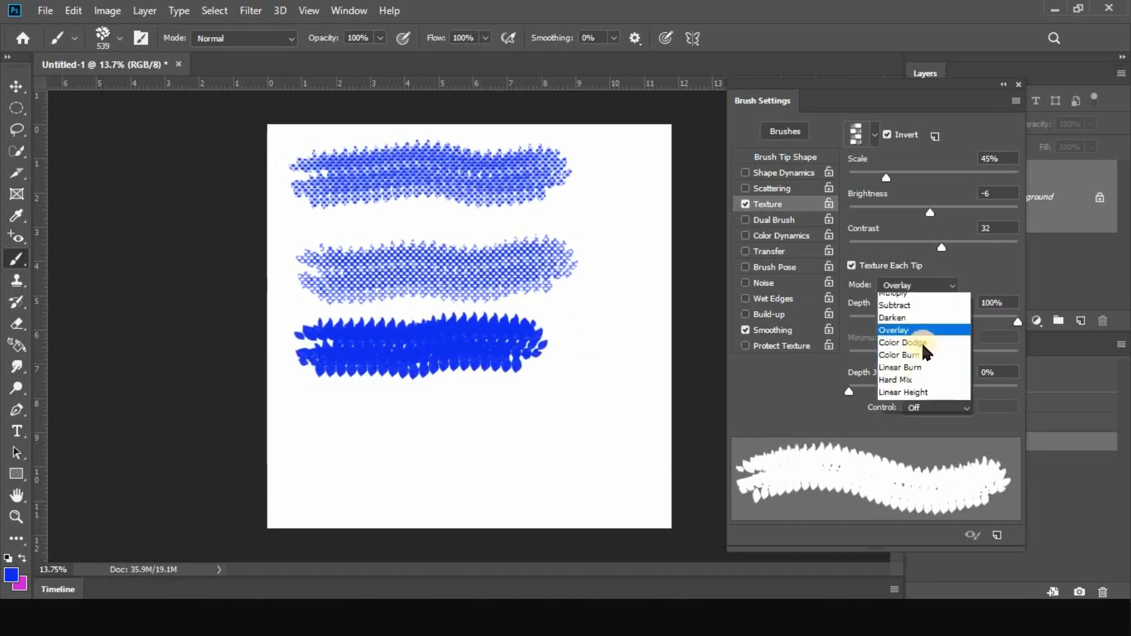
pyautogui.click(904, 374)
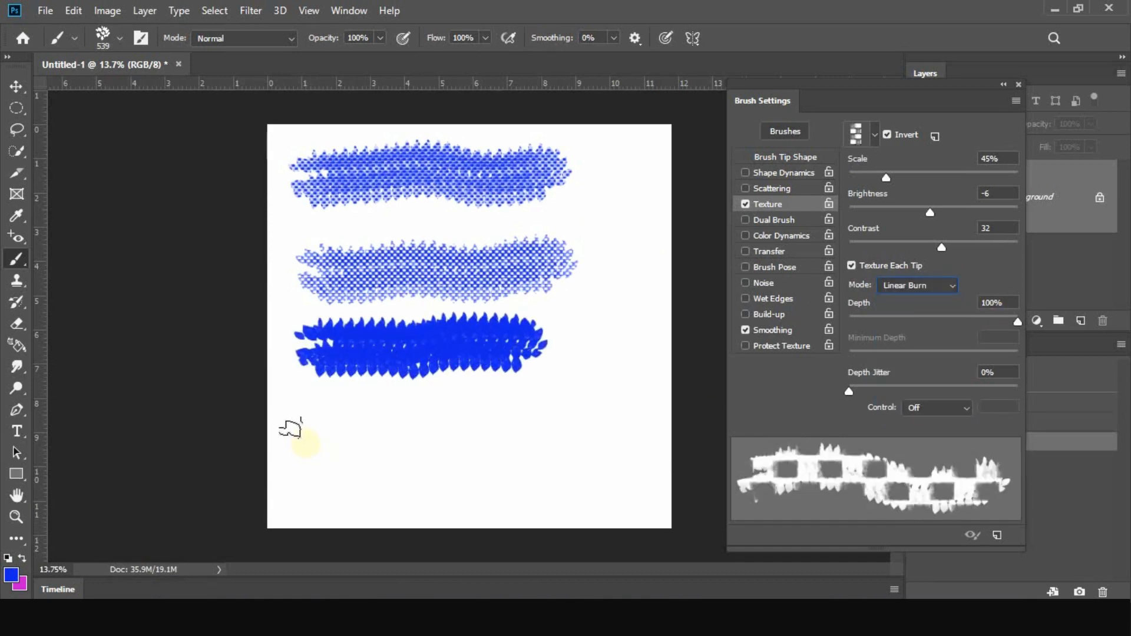
pyautogui.moveTo(291, 428)
pyautogui.mouseDown()
pyautogui.moveTo(463, 441)
pyautogui.moveTo(596, 401)
pyautogui.mouseUp()
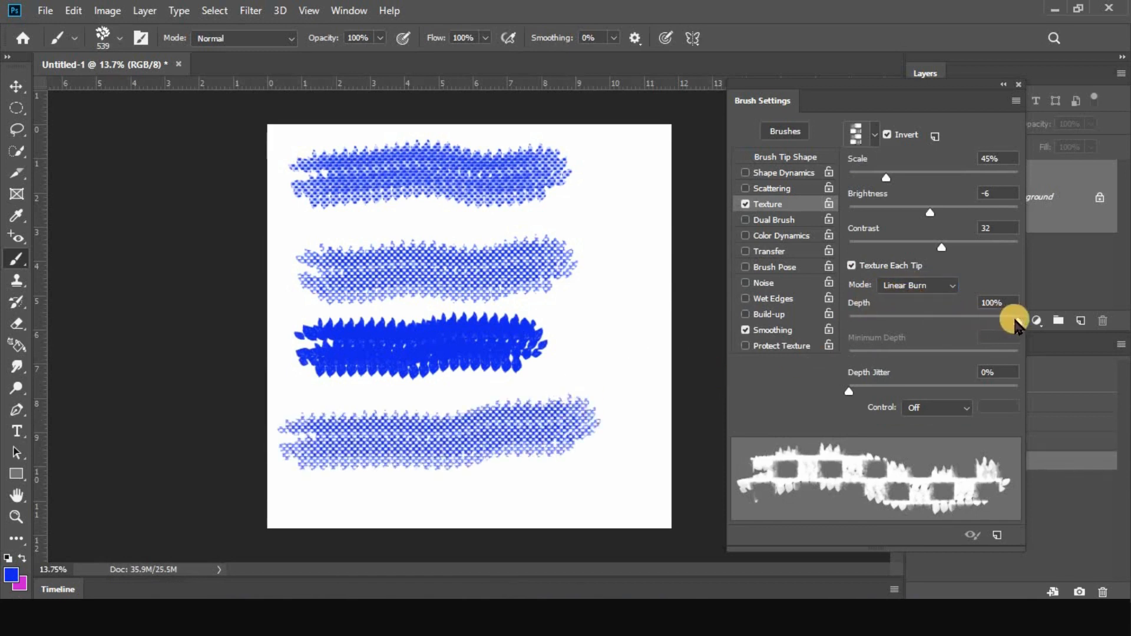
# Set the texture's Depth to 73%, and try 58% Depth Jitter with Fade and Dial controls before restoring 0% and Off
pyautogui.moveTo(1016, 321)
pyautogui.mouseDown()
pyautogui.moveTo(910, 325)
pyautogui.moveTo(994, 325)
pyautogui.moveTo(972, 323)
pyautogui.mouseUp()
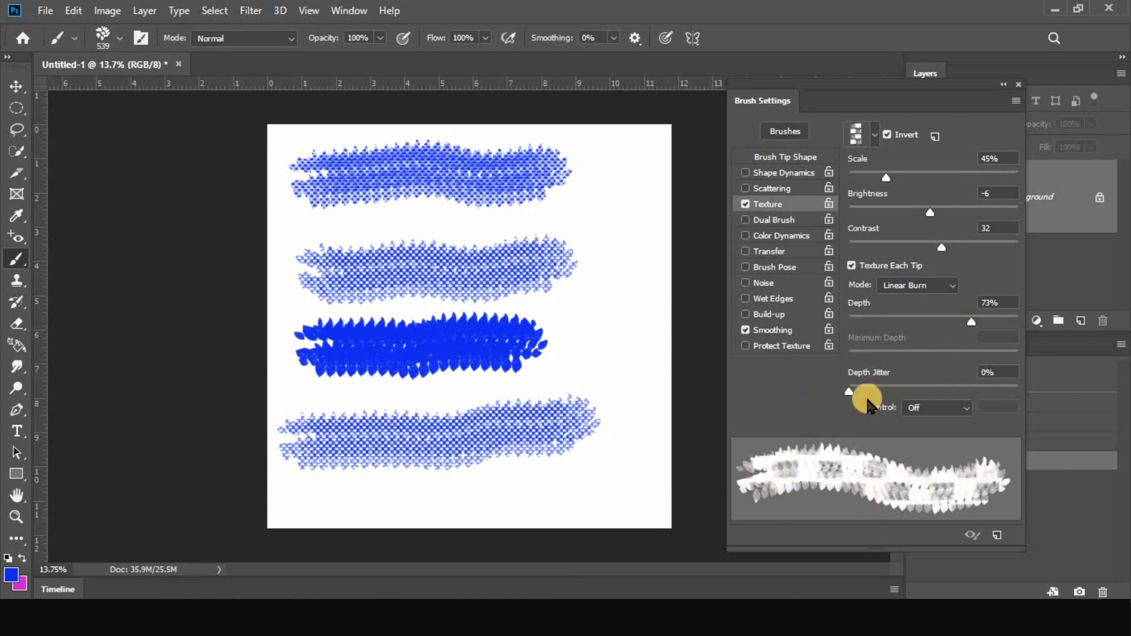
pyautogui.moveTo(871, 391); pyautogui.dragTo(947, 391)
pyautogui.click(941, 412)
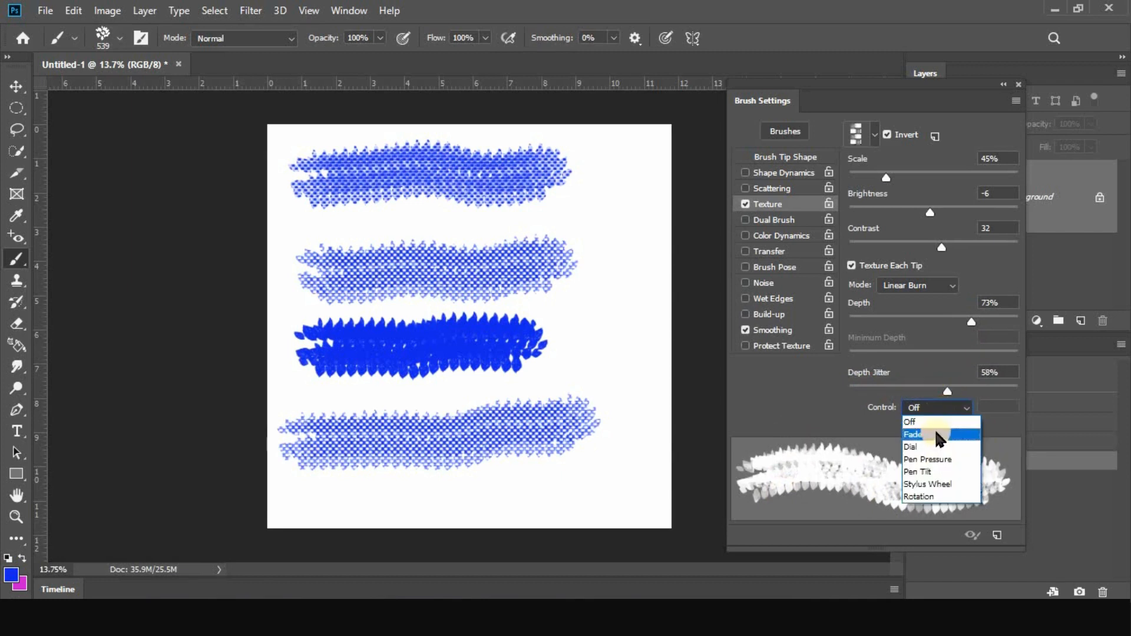
pyautogui.click(937, 427)
pyautogui.click(937, 408)
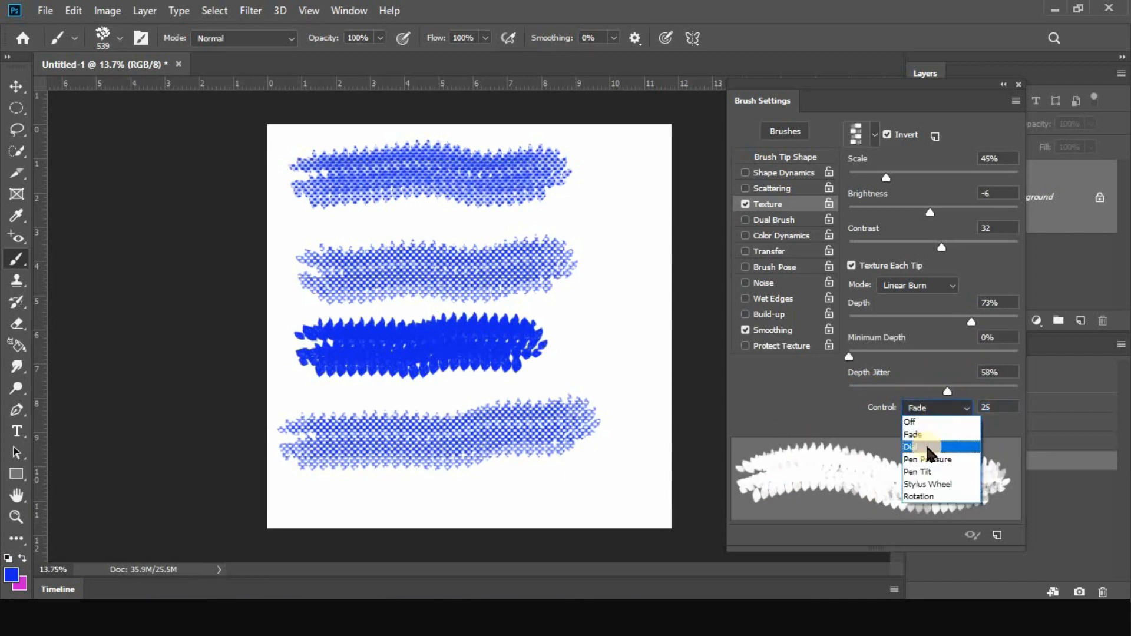
pyautogui.click(925, 447)
pyautogui.click(940, 407)
pyautogui.click(935, 423)
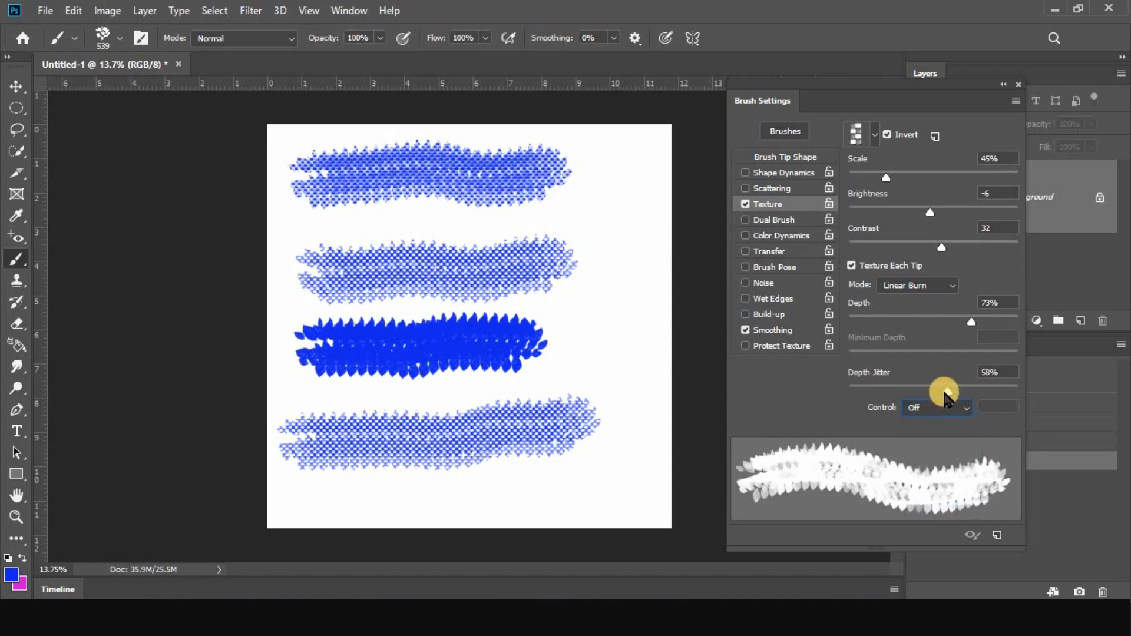
pyautogui.moveTo(947, 391); pyautogui.dragTo(856, 393)
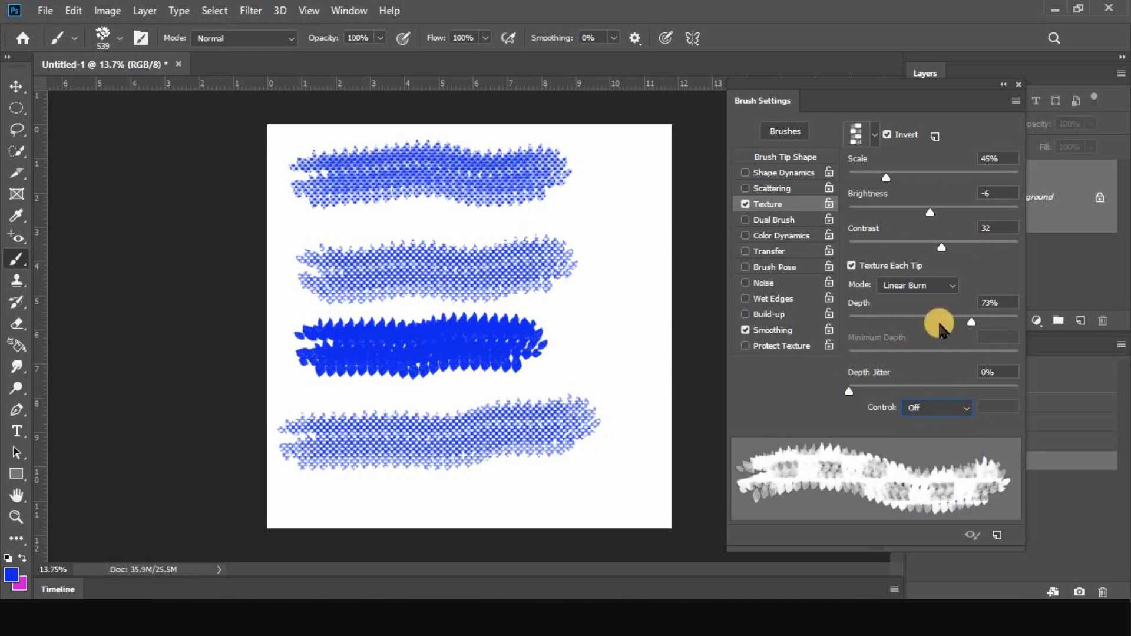
# Replace Texture with Dual Brush on the cleared canvas, and enlarge the 306 px leafy tip to 1295 px
pyautogui.click(746, 204)
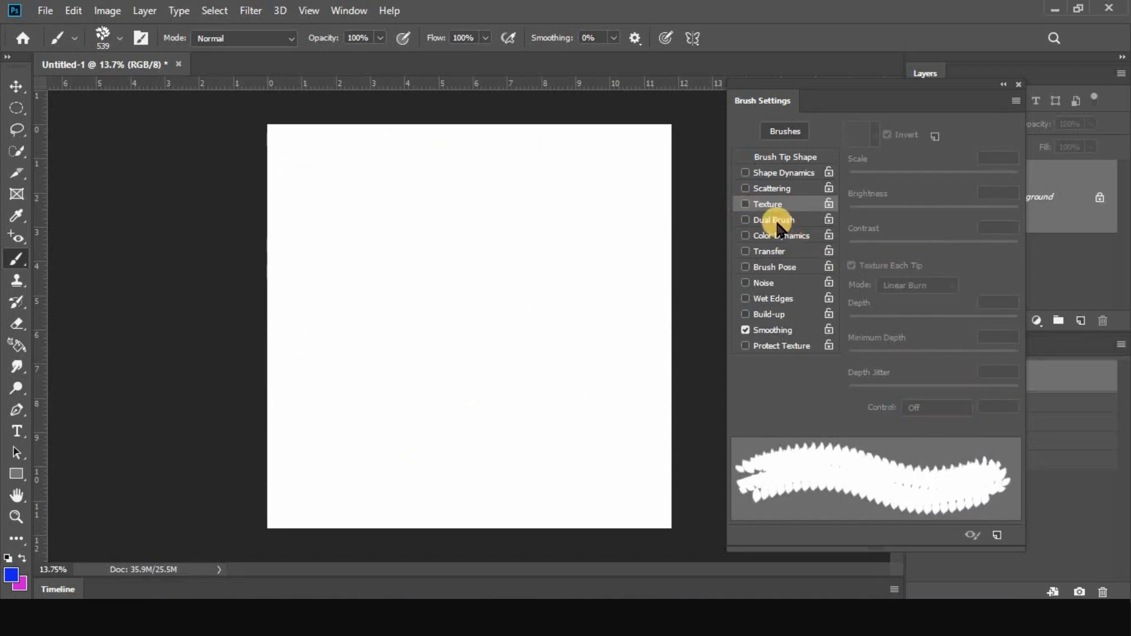
pyautogui.click(774, 221)
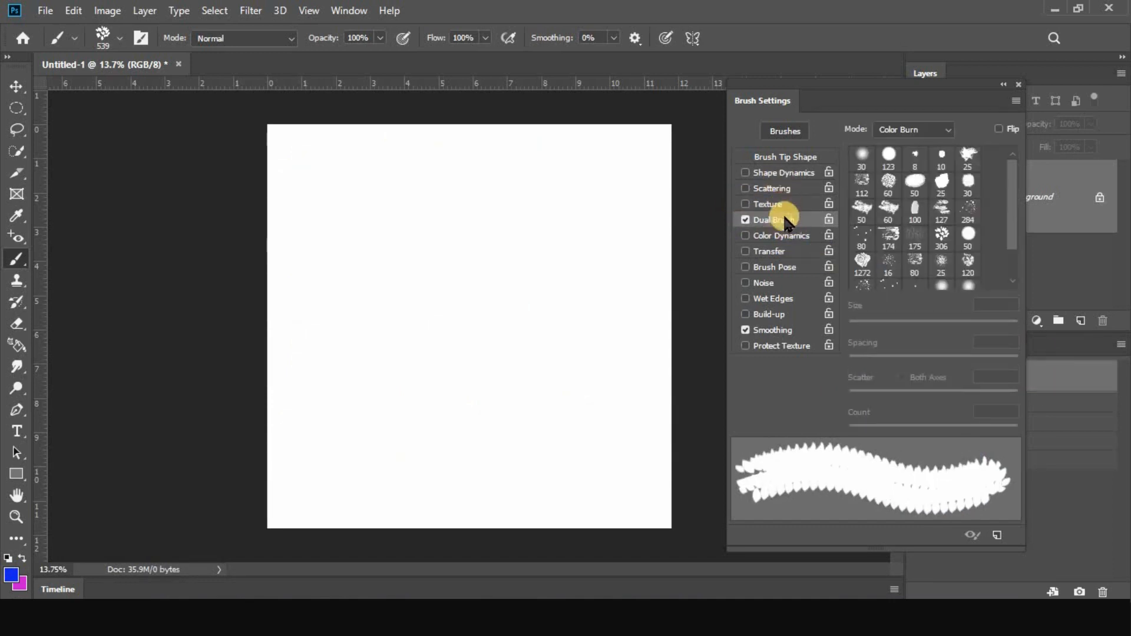
pyautogui.click(779, 158)
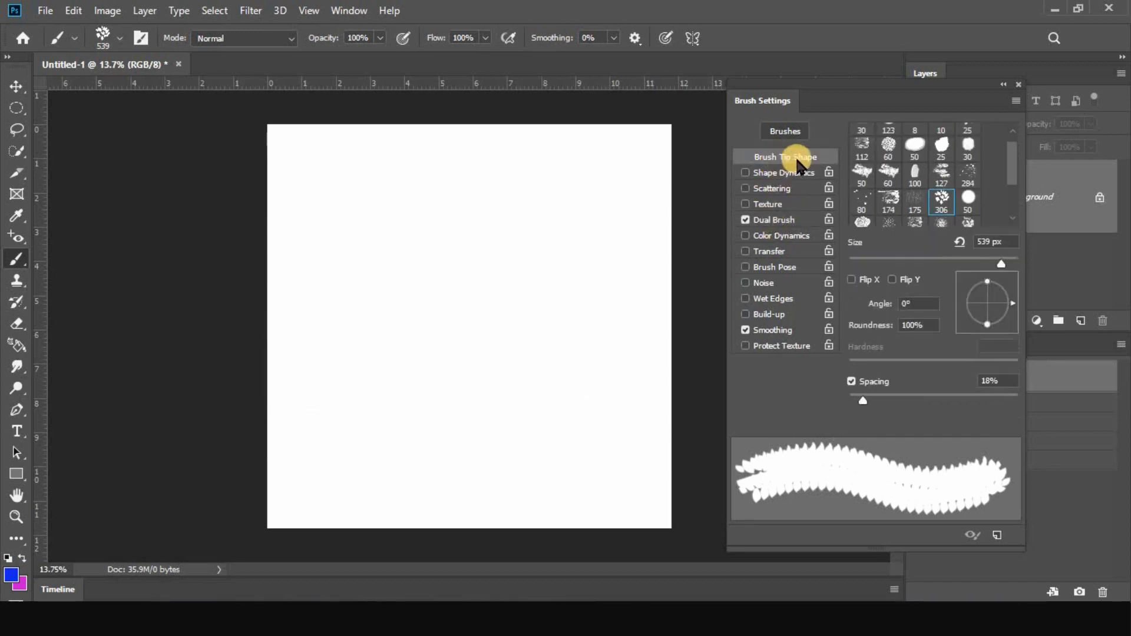
pyautogui.click(943, 206)
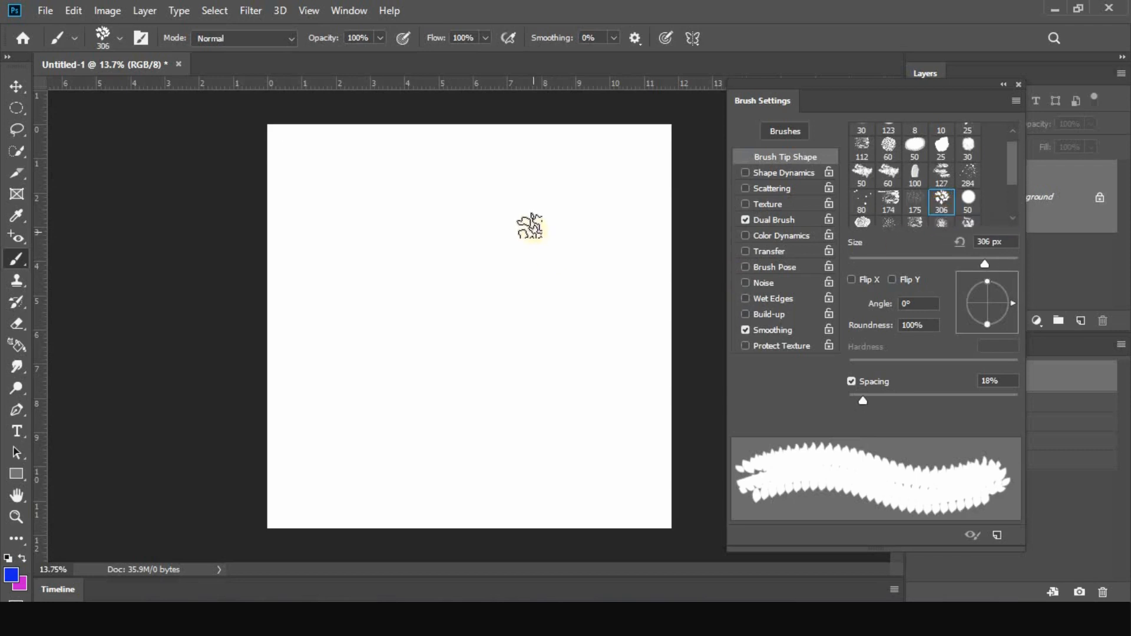
pyautogui.moveTo(330, 180)
pyautogui.mouseDown()
pyautogui.moveTo(372, 183)
pyautogui.moveTo(372, 195)
pyautogui.mouseUp()
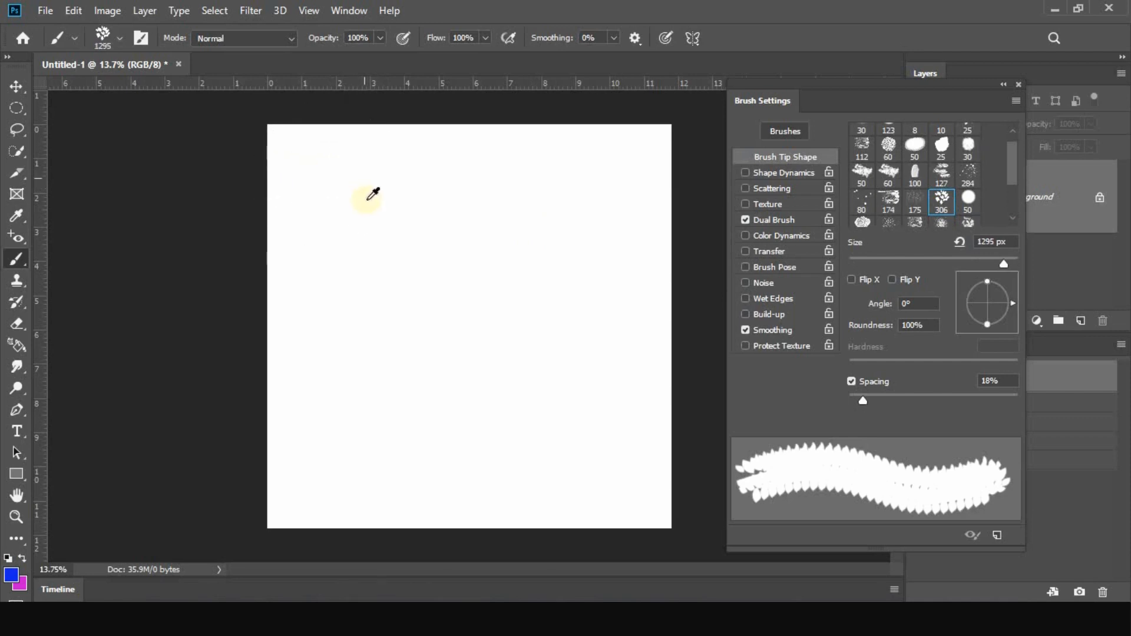
# Choose the 1272 px rose tip as the second tip for Dual Brush
pyautogui.click(775, 221)
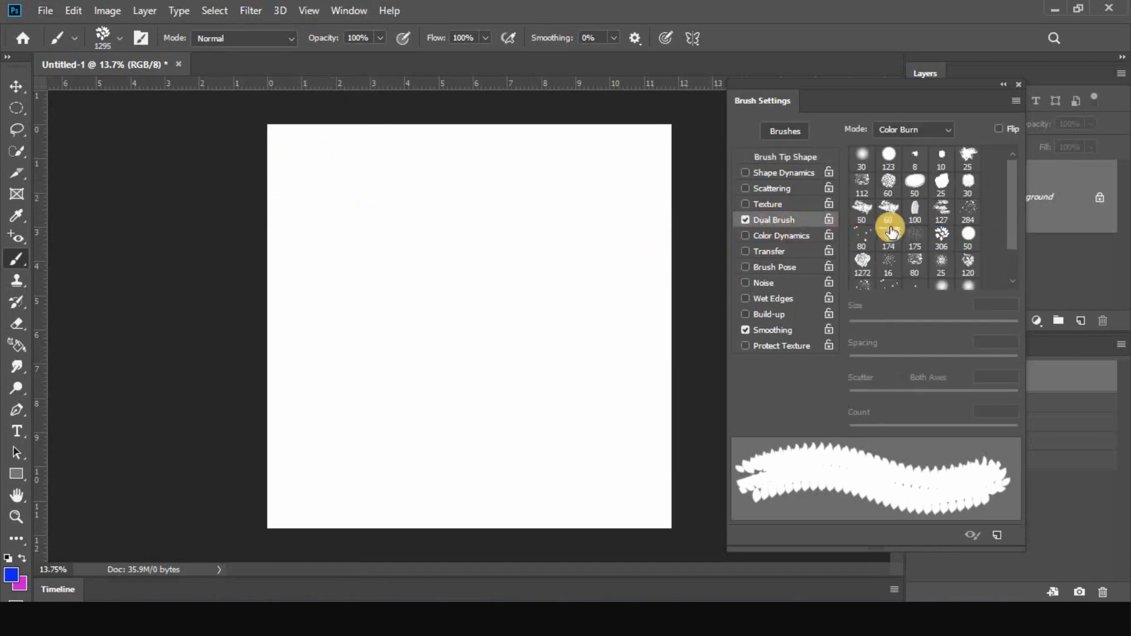
pyautogui.moveTo(1010, 227); pyautogui.dragTo(1010, 235)
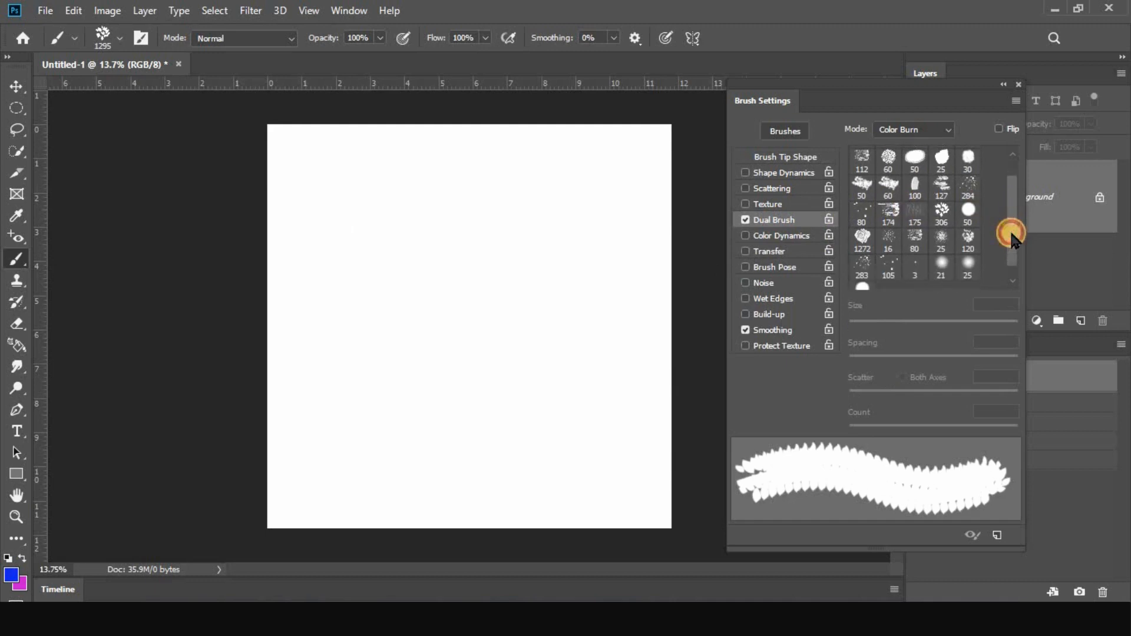
pyautogui.click(861, 238)
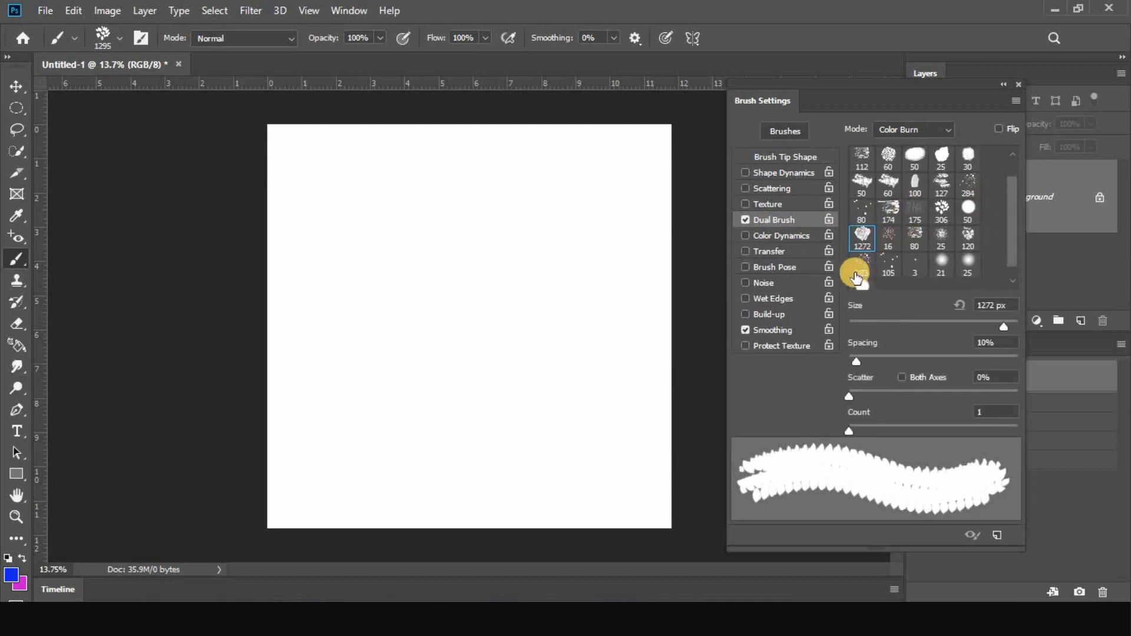
# Try a spacing of 108% on the main tip, and reselect the 306 px leafy tip to reset it
pyautogui.click(772, 157)
pyautogui.moveTo(871, 400); pyautogui.dragTo(937, 408)
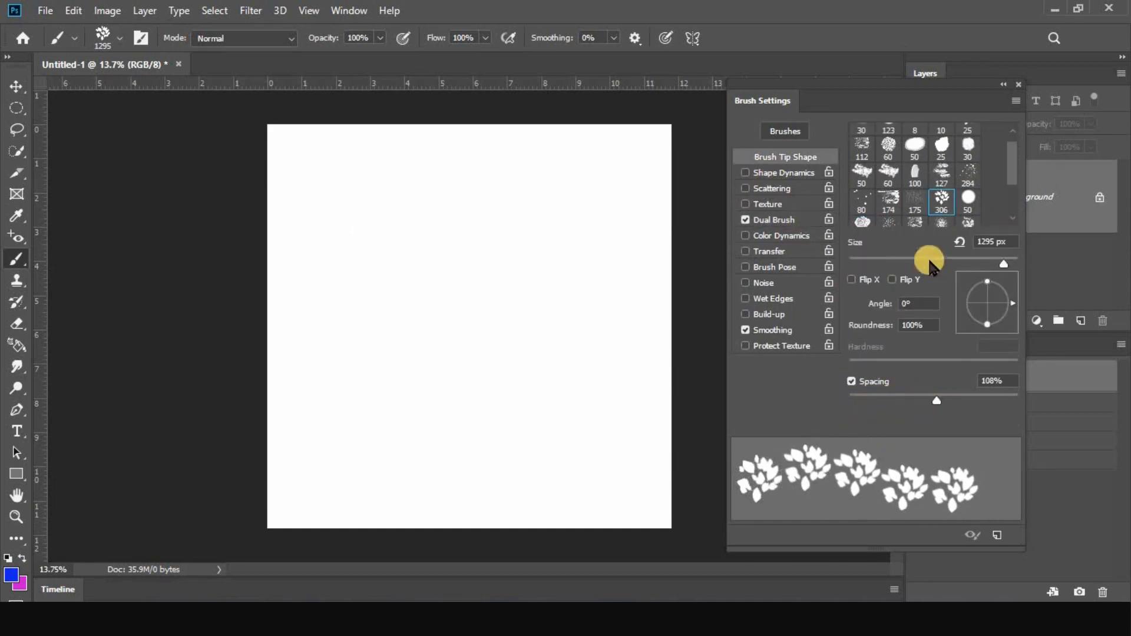
pyautogui.click(942, 218)
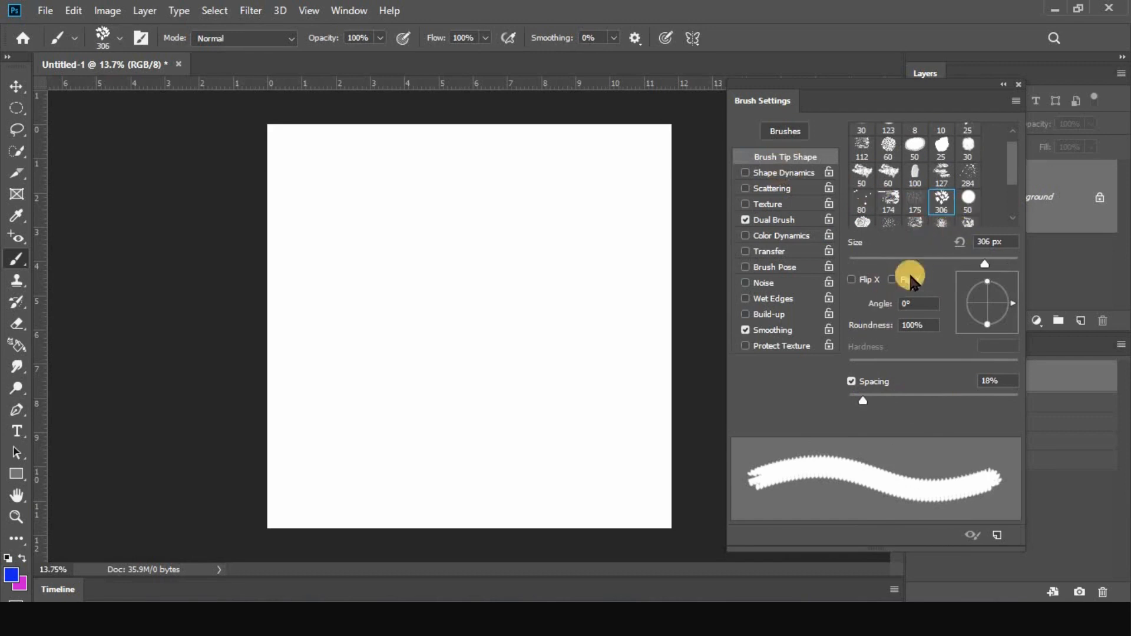
# Set the Dual Brush blending mode to Multiply and enlarge the main leafy tip to 504 px
pyautogui.click(799, 221)
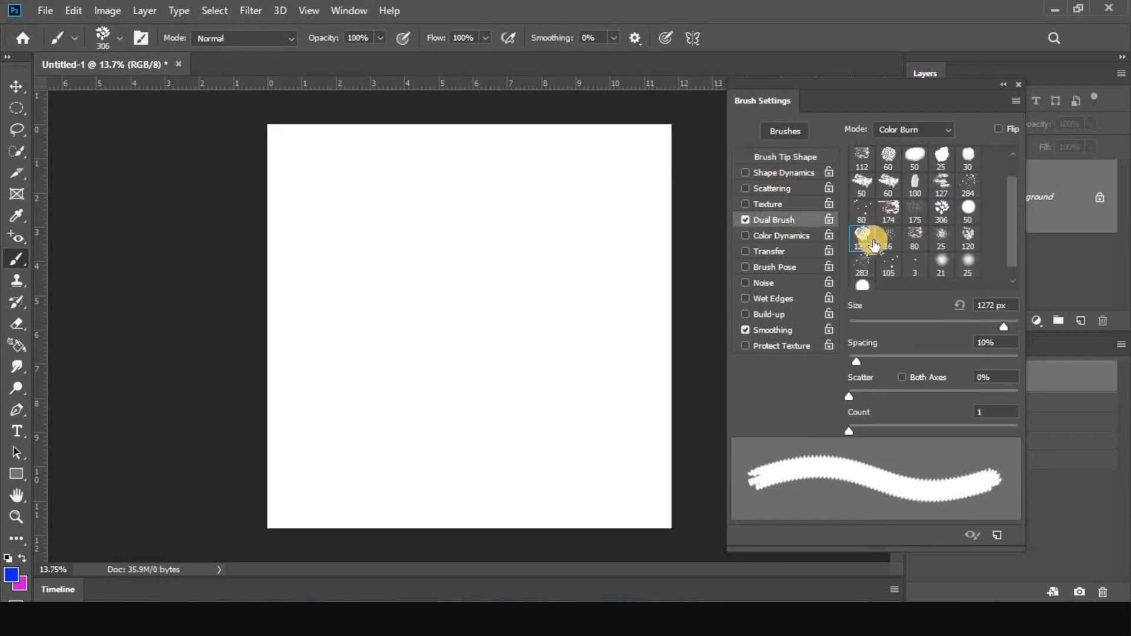
pyautogui.click(946, 130)
pyautogui.click(911, 139)
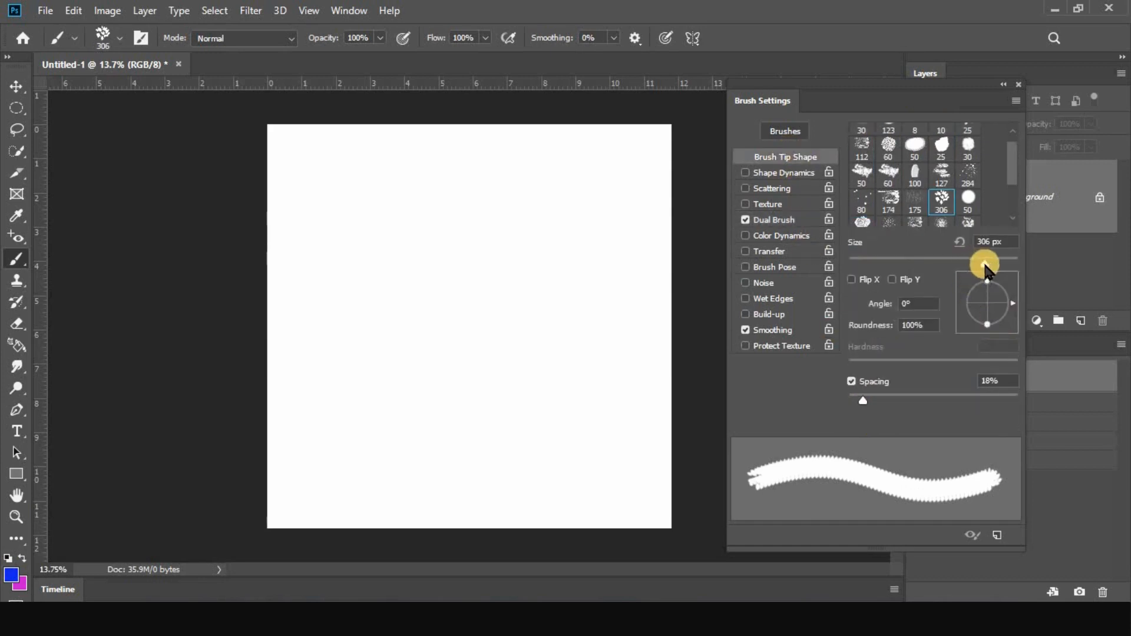
pyautogui.moveTo(985, 269); pyautogui.dragTo(1003, 268)
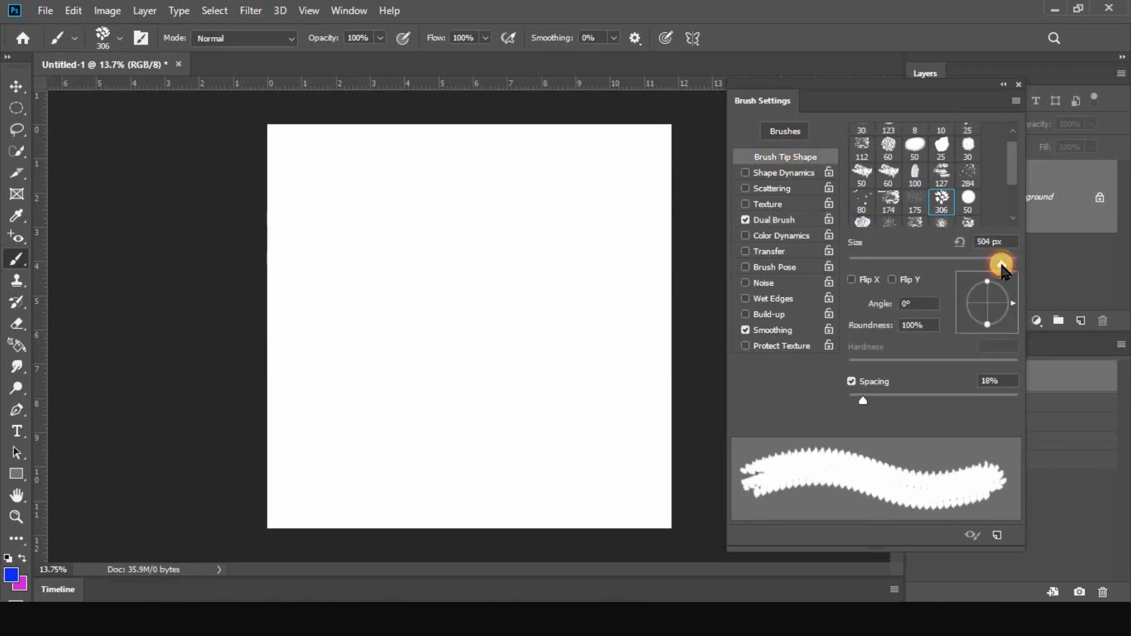
# Stamp five separate blue leaf clusters on the canvas with the leafy dual brush
pyautogui.click(746, 283)
pyautogui.moveTo(303, 231); pyautogui.dragTo(308, 235)
pyautogui.click(489, 320)
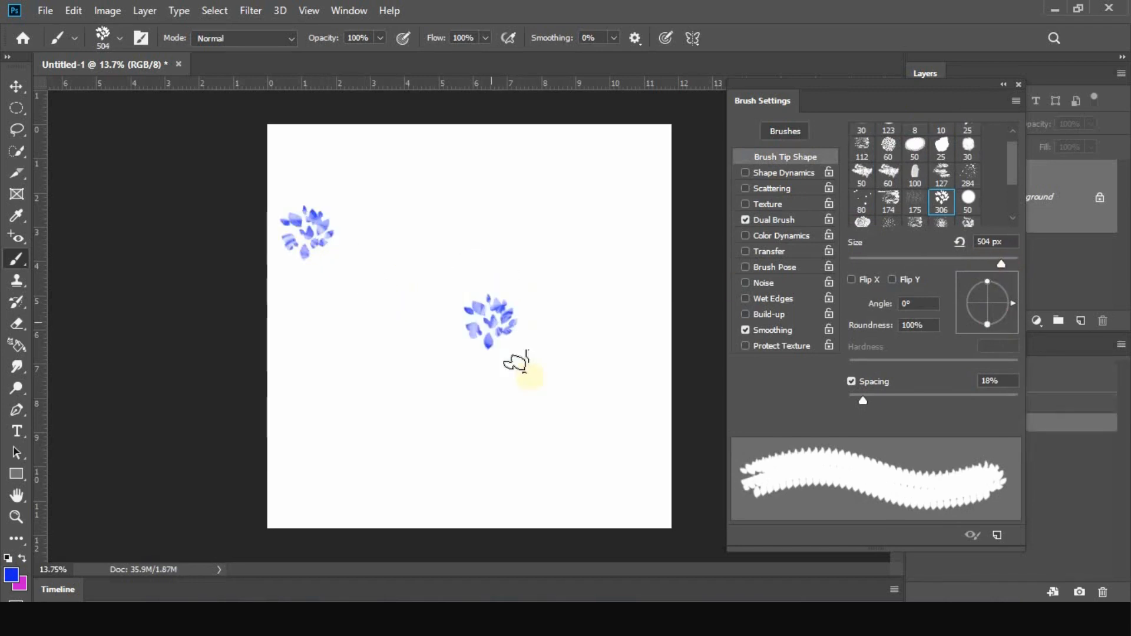
pyautogui.scroll(5, 475, 330)
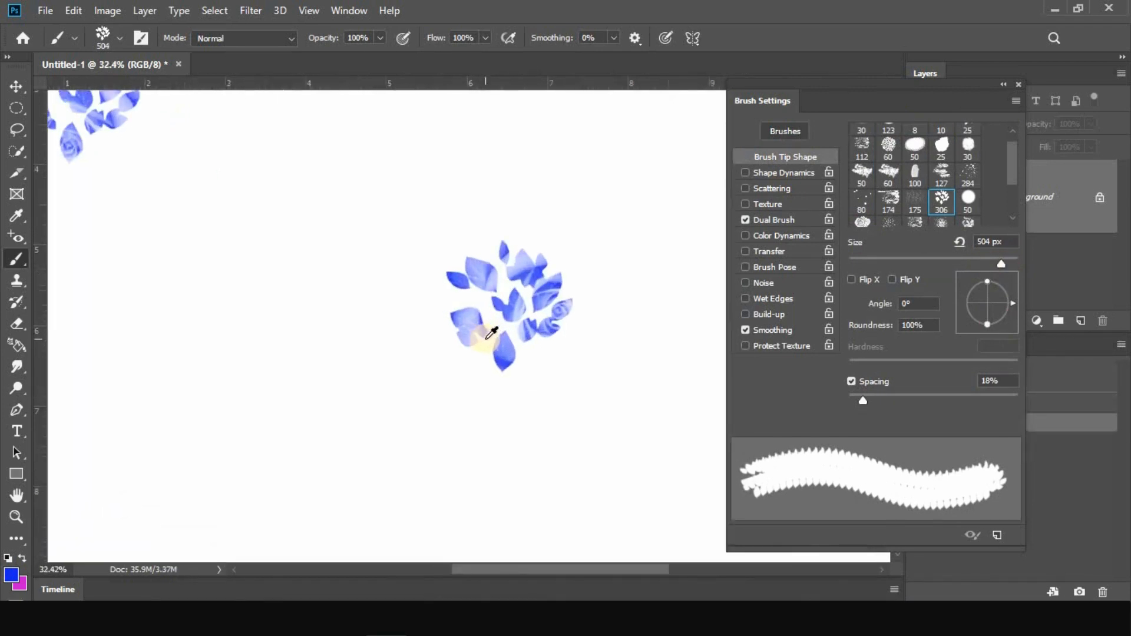
pyautogui.click(286, 333)
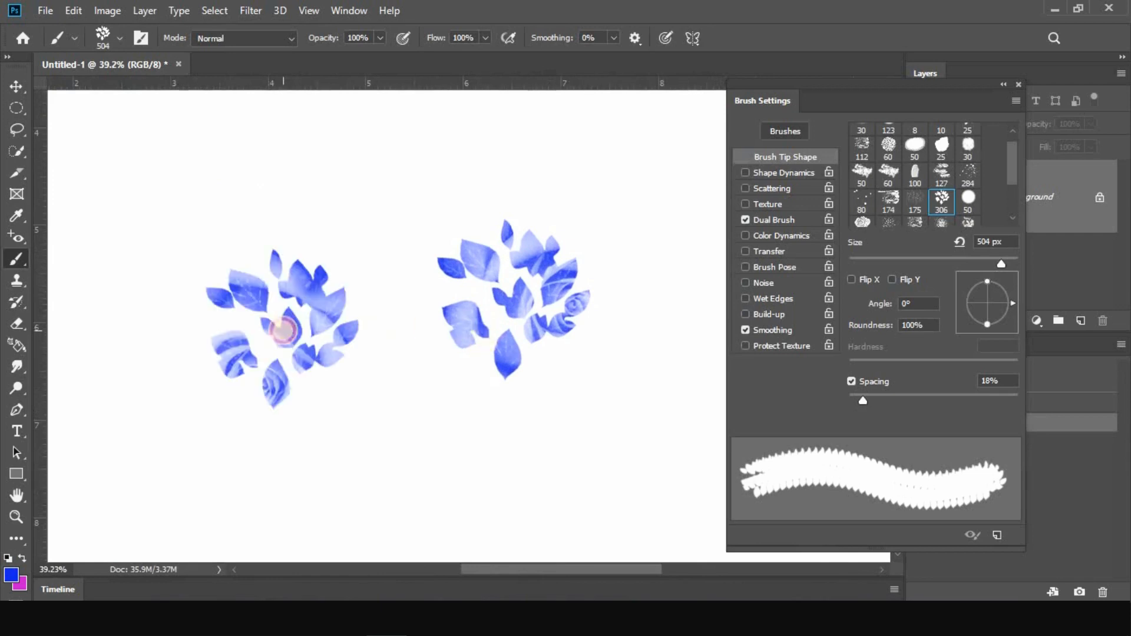
pyautogui.click(401, 420)
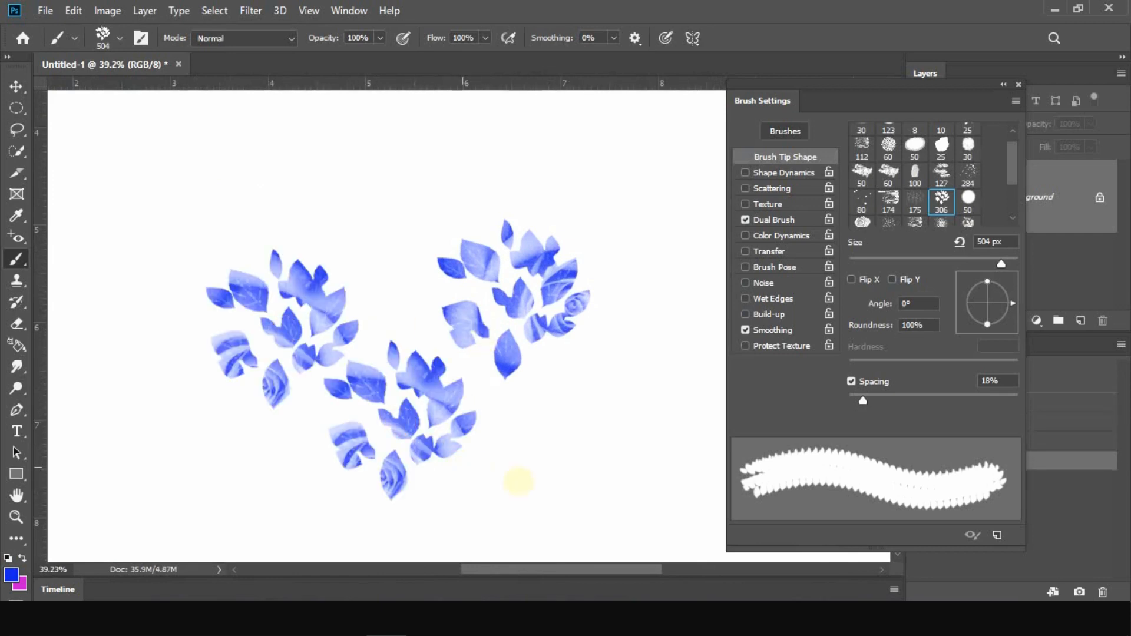
pyautogui.click(540, 471)
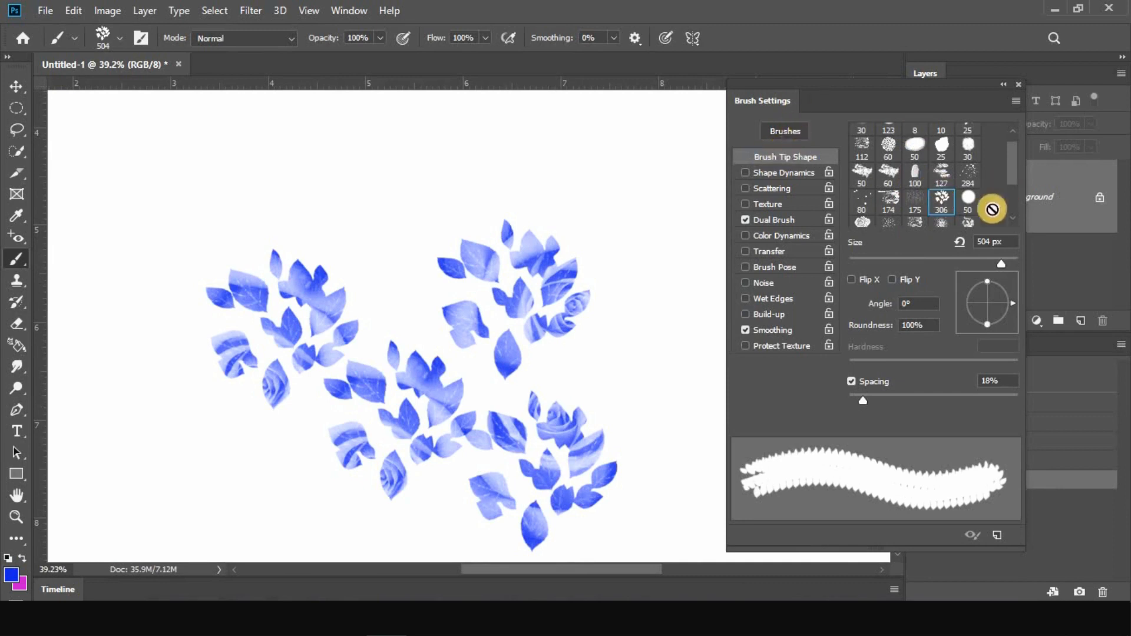
# Keep the 1272 px rose as the dual tip, make it the main tip too, and stamp it over the leaf clusters
pyautogui.click(776, 223)
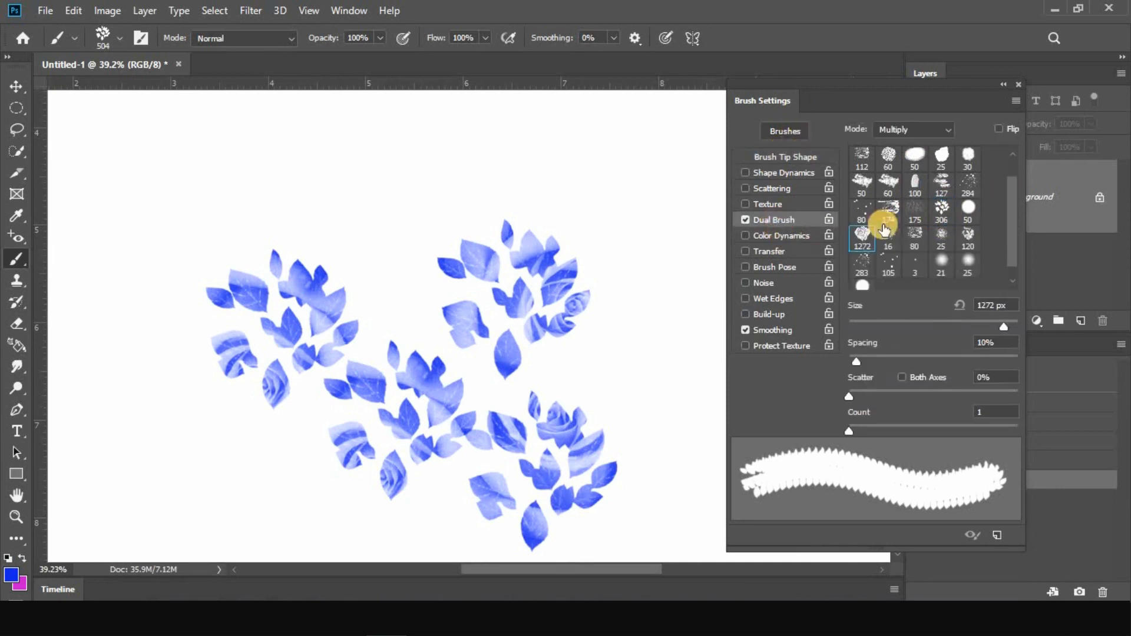
pyautogui.click(862, 240)
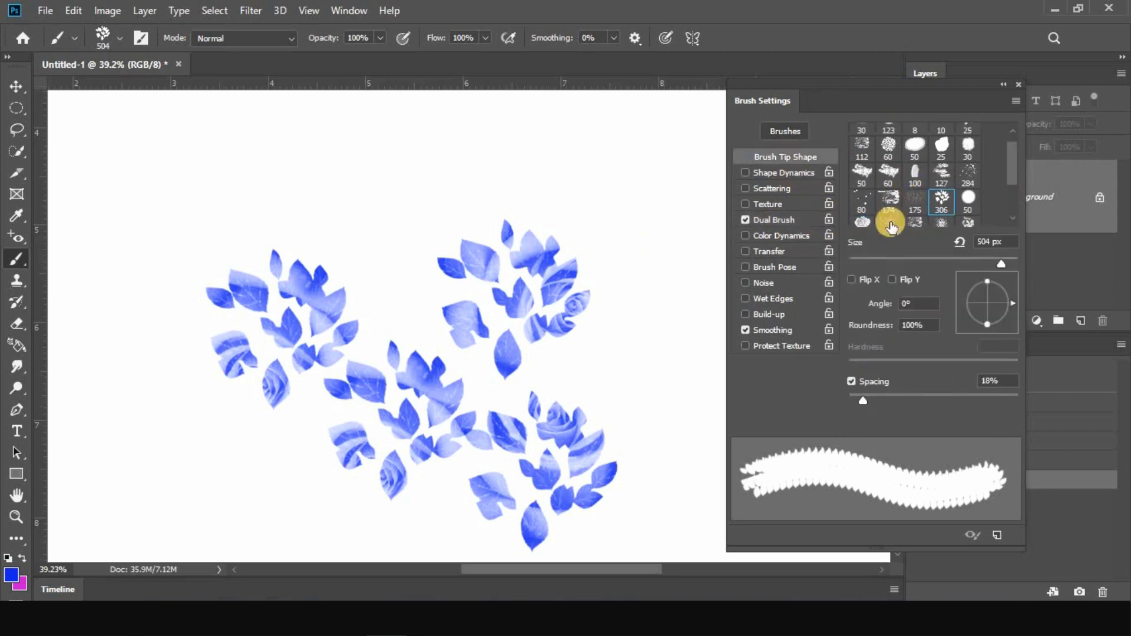
pyautogui.click(862, 221)
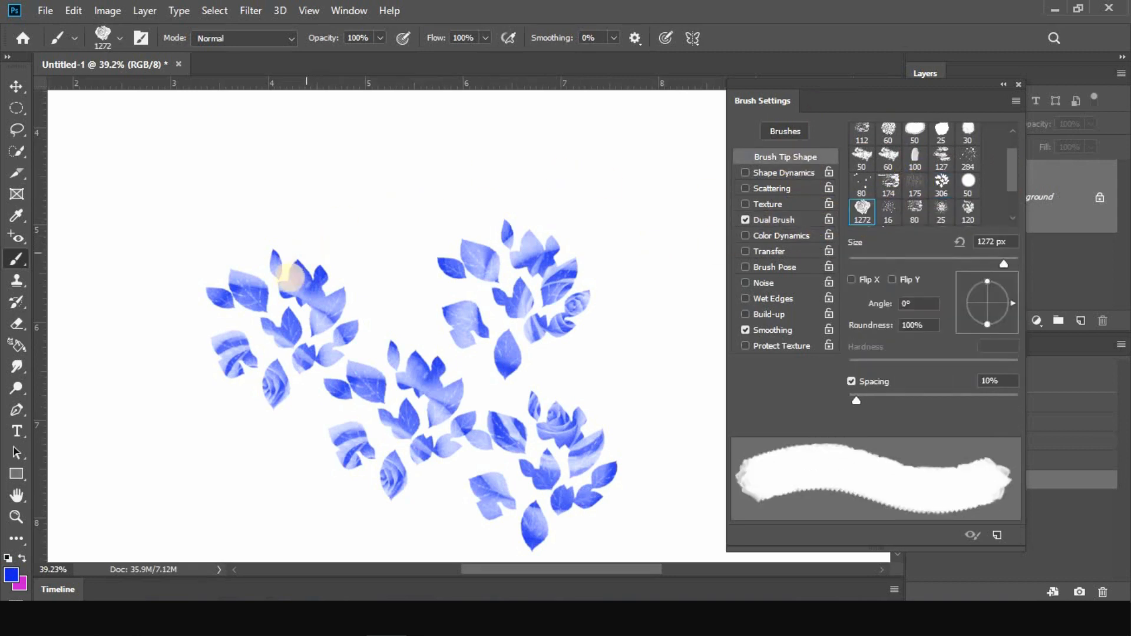
pyautogui.click(292, 279)
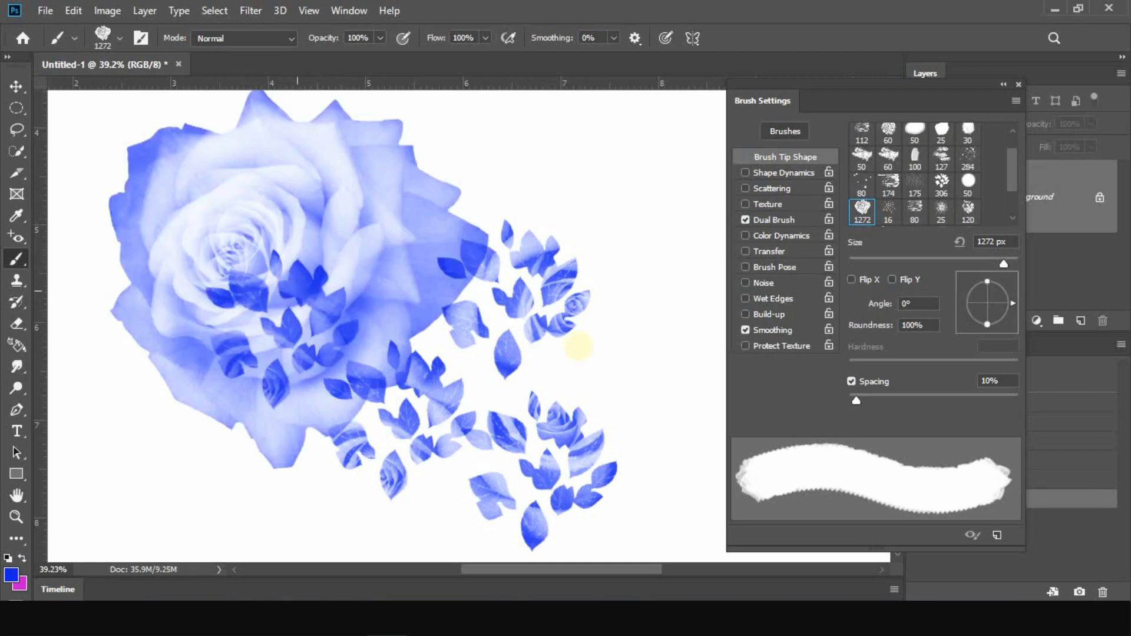
# Revert the canvas to blank, set the 306 px leafy tip as the main brush, and keep the 1272 px rose as its dual tip
pyautogui.click(1080, 376)
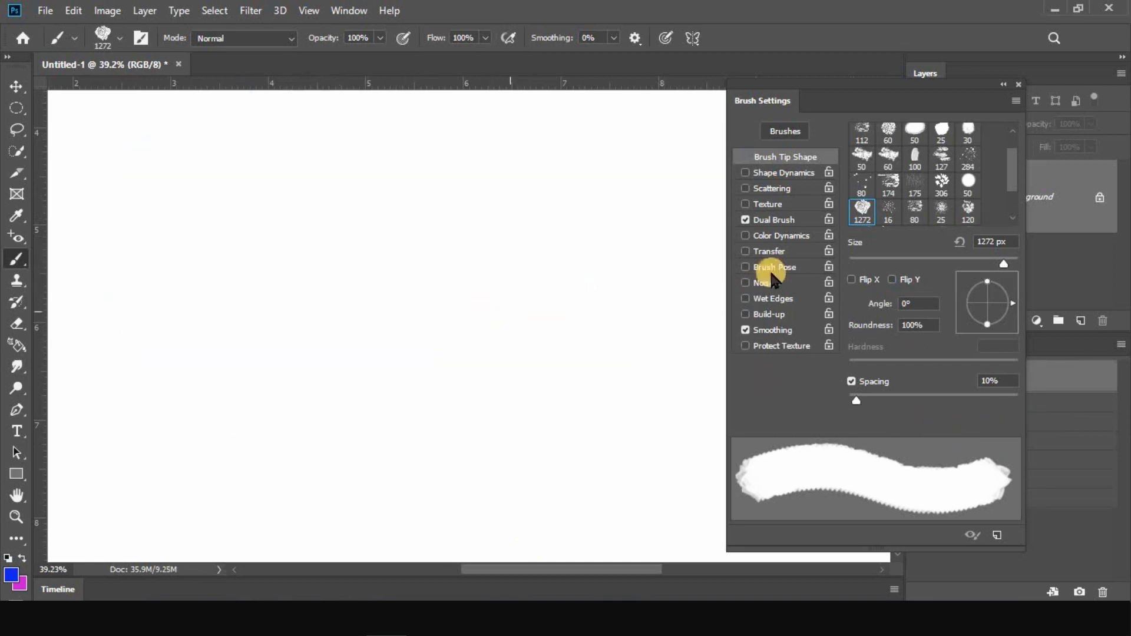
pyautogui.click(941, 184)
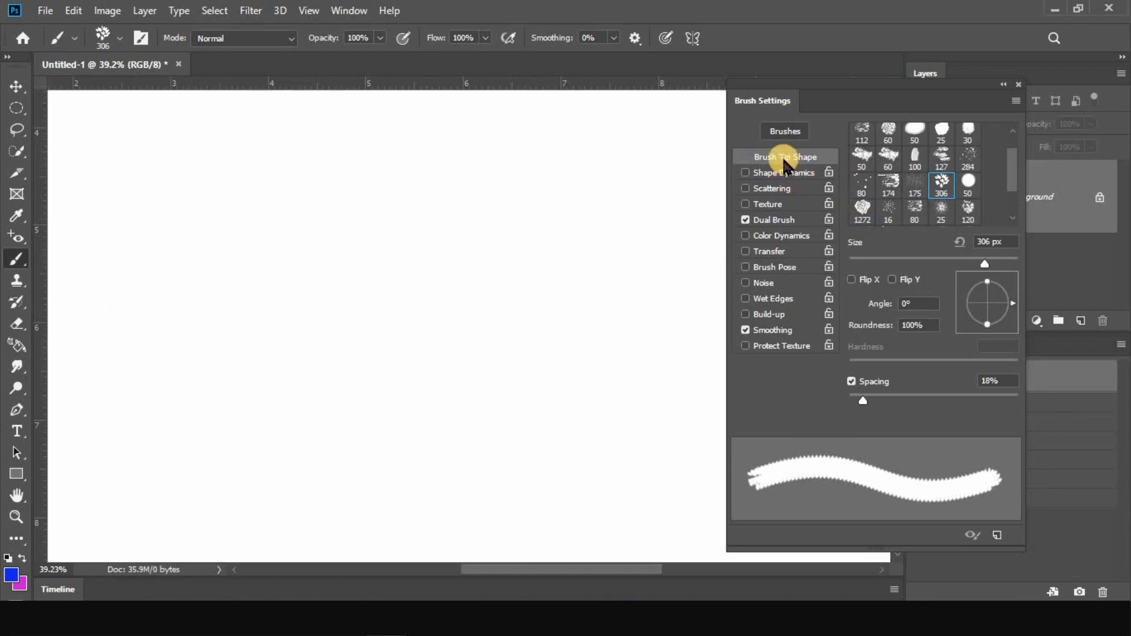
pyautogui.click(779, 227)
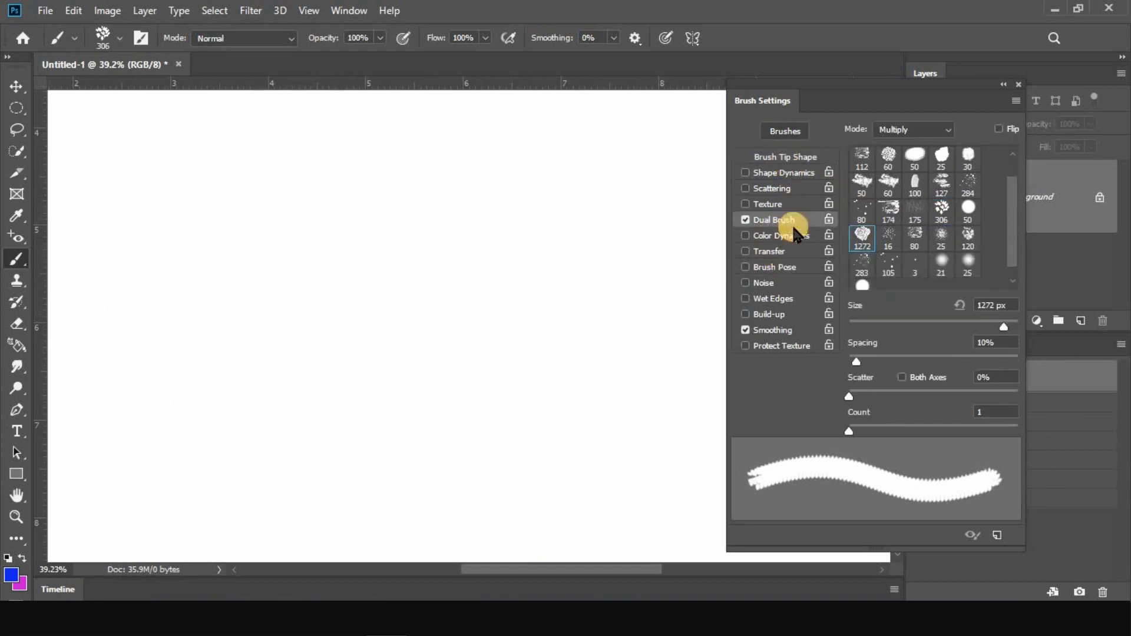
pyautogui.click(864, 239)
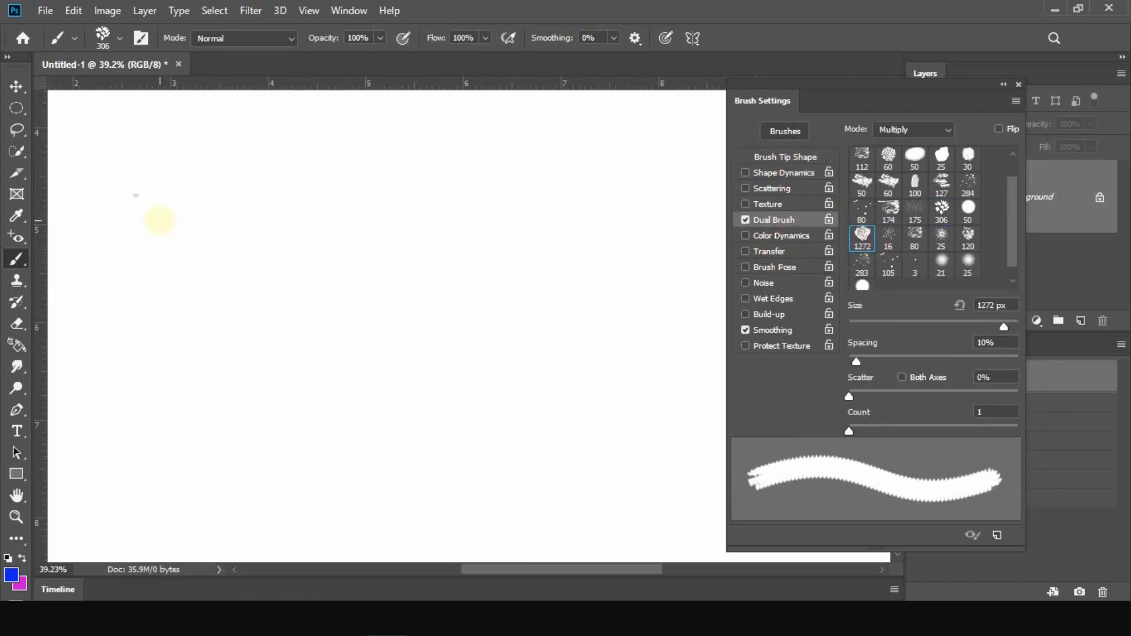
# Stamp one small leaf cluster, enlarge the leafy tip to 658 px, and stamp nine large clusters around the middle of the canvas
pyautogui.click(159, 220)
pyautogui.moveTo(292, 247); pyautogui.dragTo(355, 261)
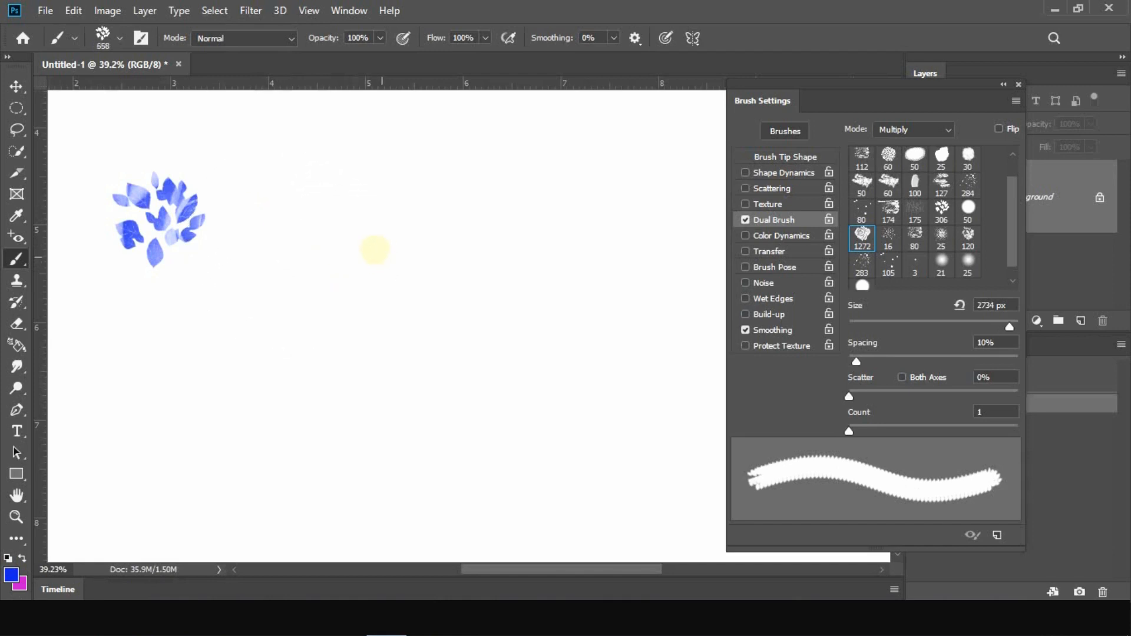
pyautogui.click(376, 250)
pyautogui.click(582, 229)
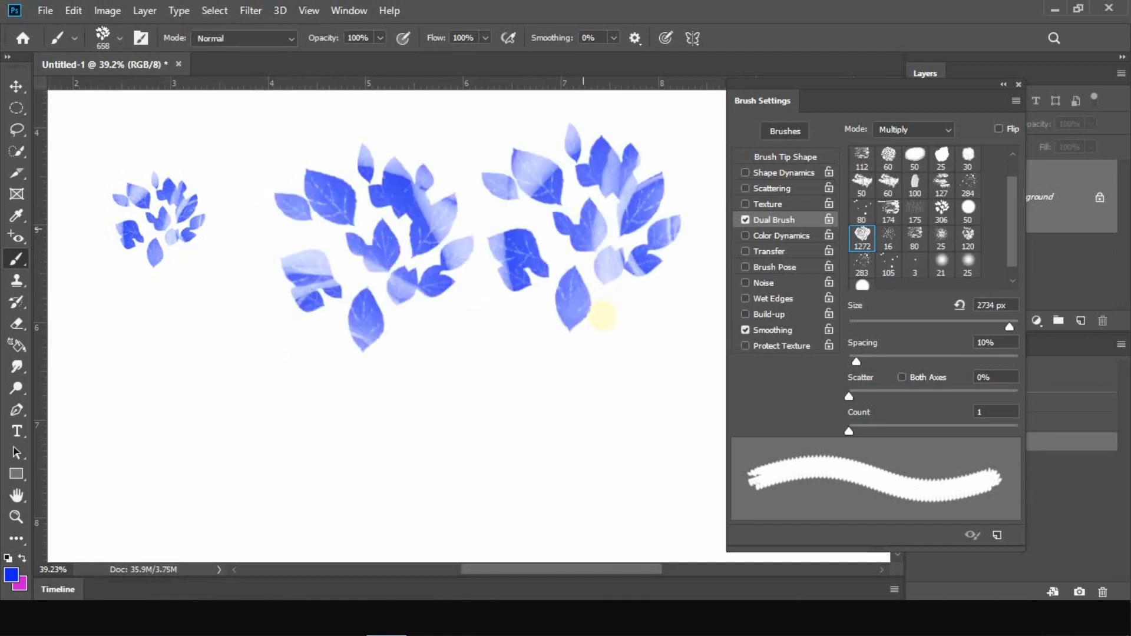
pyautogui.click(615, 382)
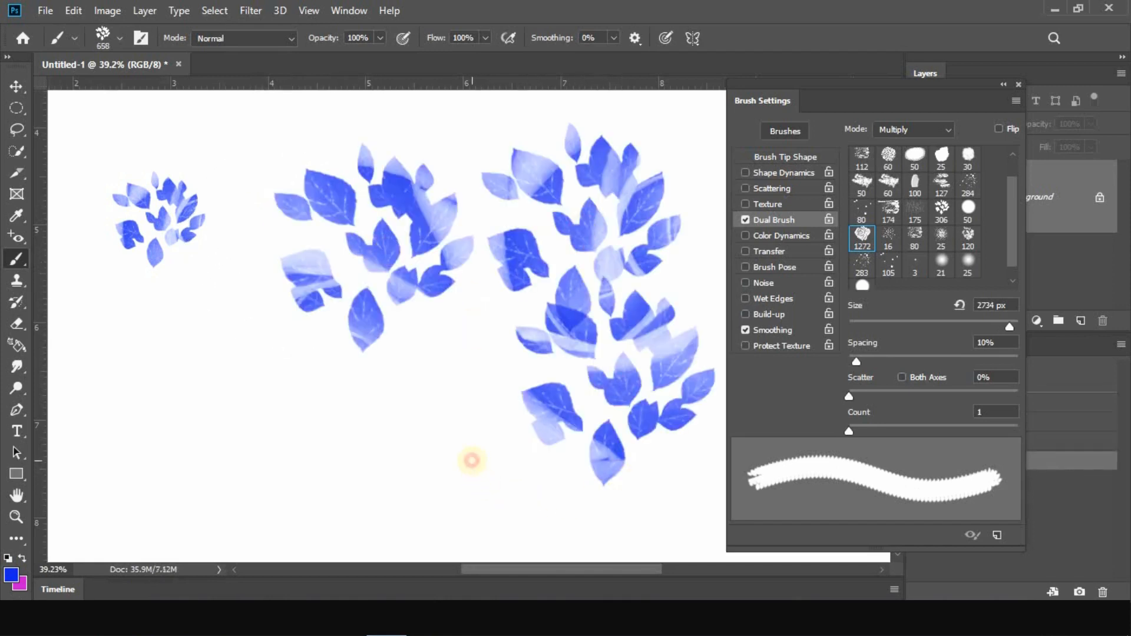
pyautogui.click(471, 460)
pyautogui.click(300, 478)
pyautogui.click(149, 478)
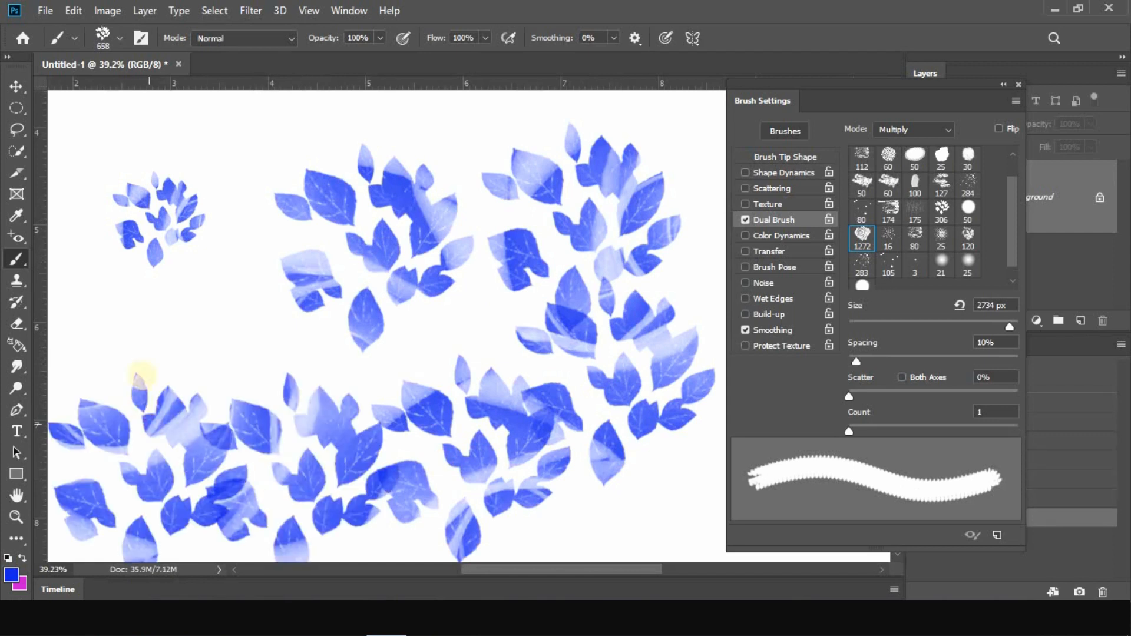
pyautogui.click(153, 353)
pyautogui.click(250, 312)
pyautogui.click(232, 202)
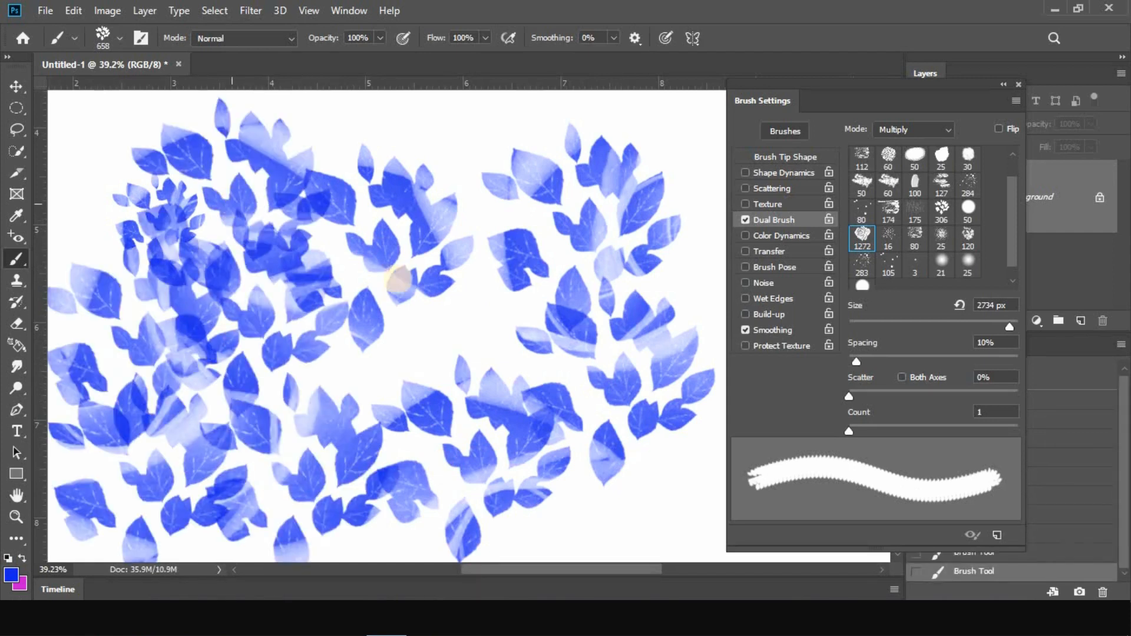
# Stamp more rose-patterned leaf clusters around the outer canvas and paint one dense horizontal leaf stroke near its lower edge
pyautogui.scroll(-5, 295, 307)
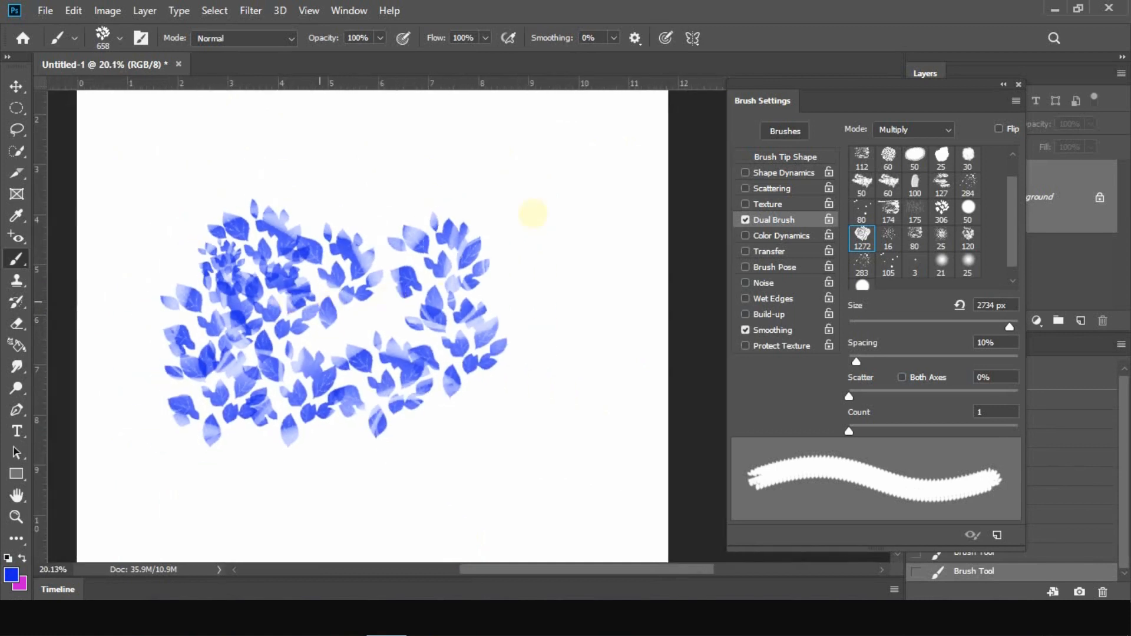
pyautogui.click(577, 217)
pyautogui.click(586, 318)
pyautogui.click(601, 417)
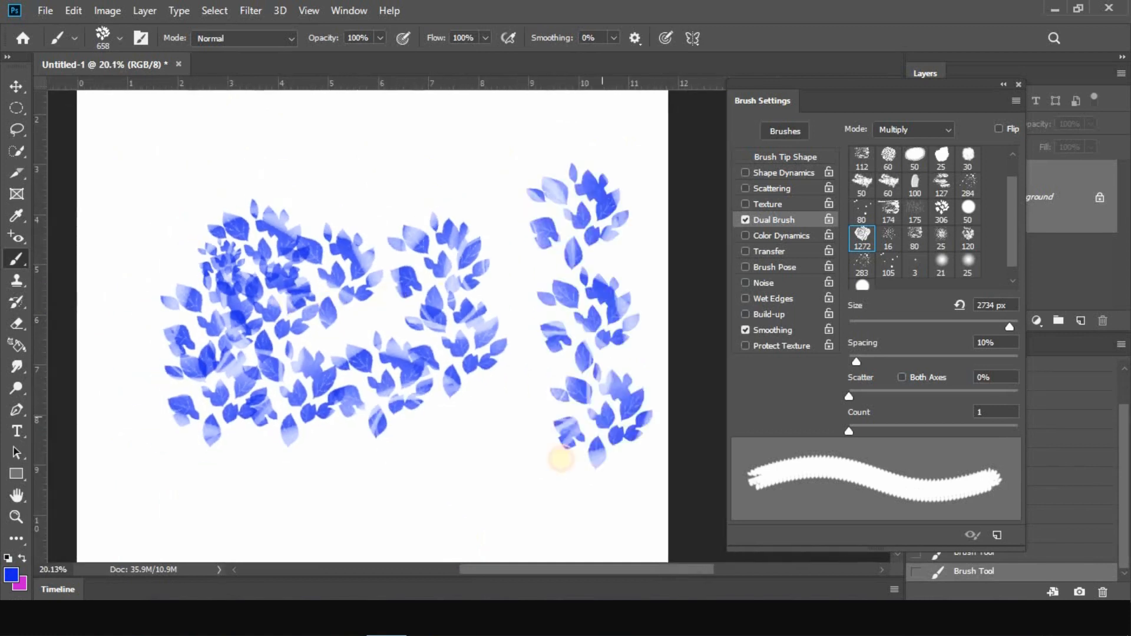
pyautogui.moveTo(519, 470)
pyautogui.mouseDown()
pyautogui.moveTo(230, 500)
pyautogui.moveTo(201, 484)
pyautogui.moveTo(180, 495)
pyautogui.mouseUp()
pyautogui.click(121, 289)
pyautogui.click(141, 195)
pyautogui.click(223, 144)
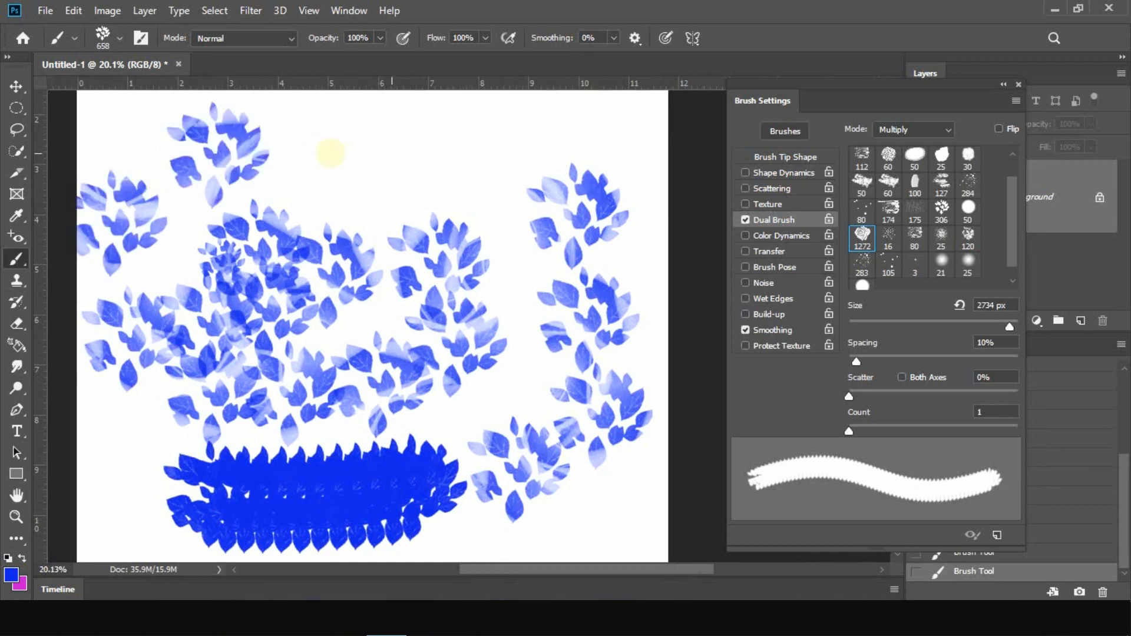
pyautogui.click(329, 148)
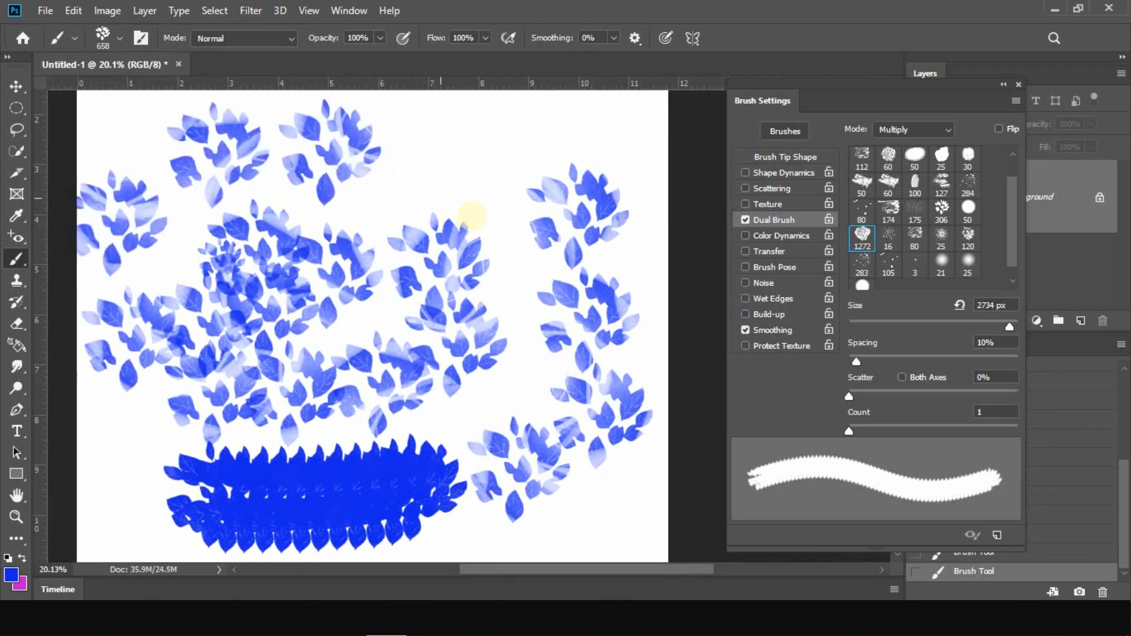
# Stamp a plain leaf cluster with Dual Brush disabled, and re-enable Dual Brush to stamp another cluster for comparison
pyautogui.click(745, 219)
pyautogui.click(468, 165)
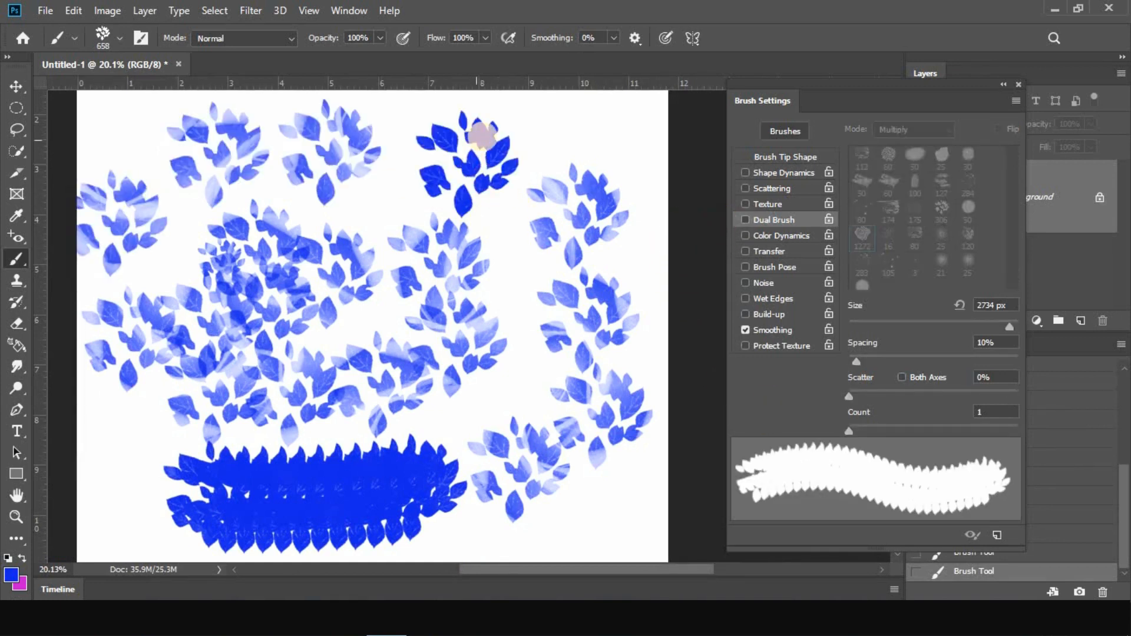
pyautogui.scroll(5, 482, 134)
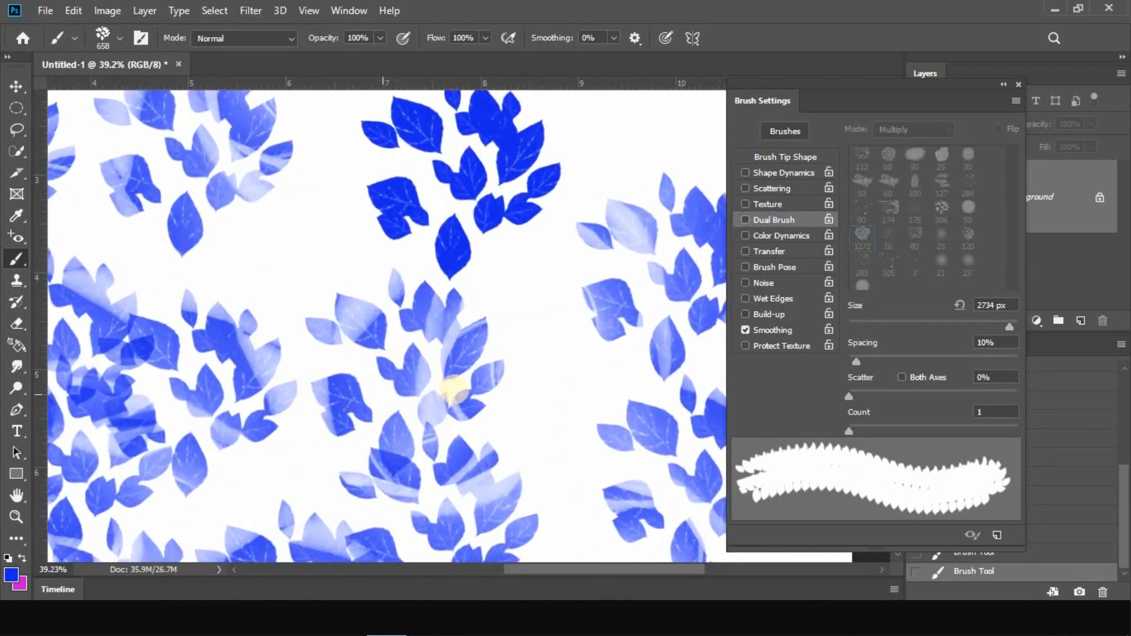
pyautogui.scroll(-3, 503, 301)
pyautogui.scroll(-1, 512, 214)
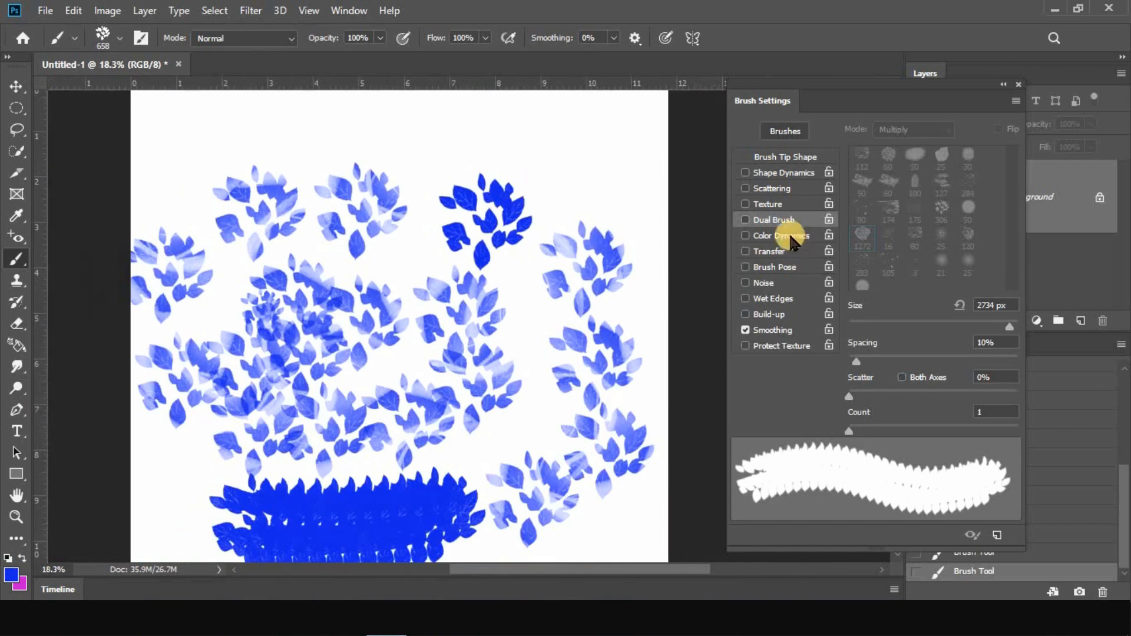
pyautogui.click(746, 220)
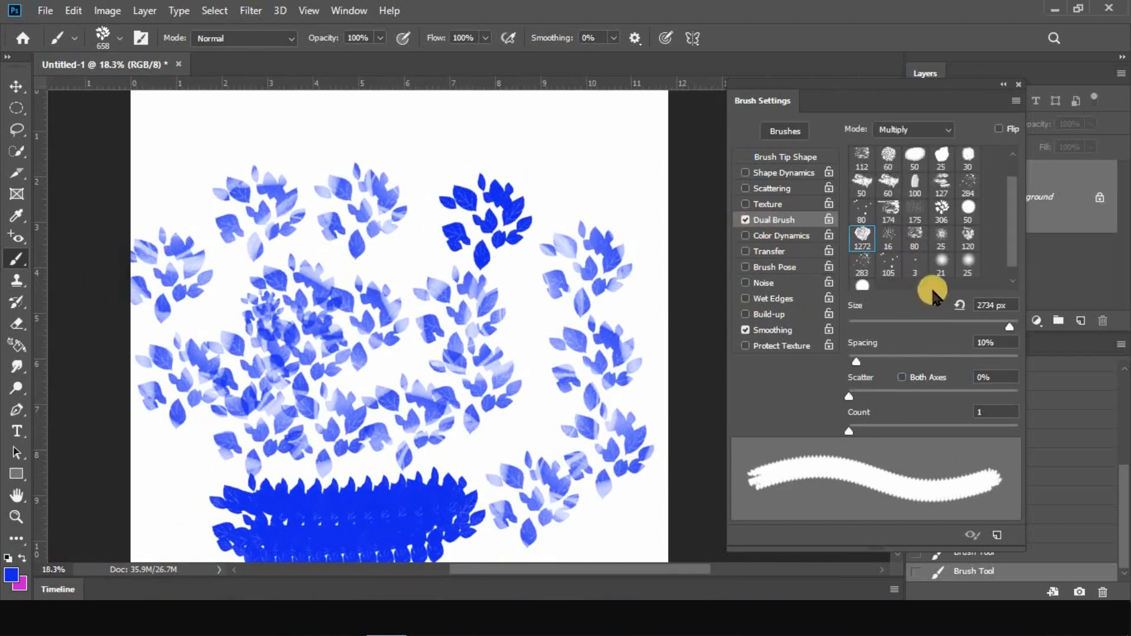
pyautogui.click(598, 172)
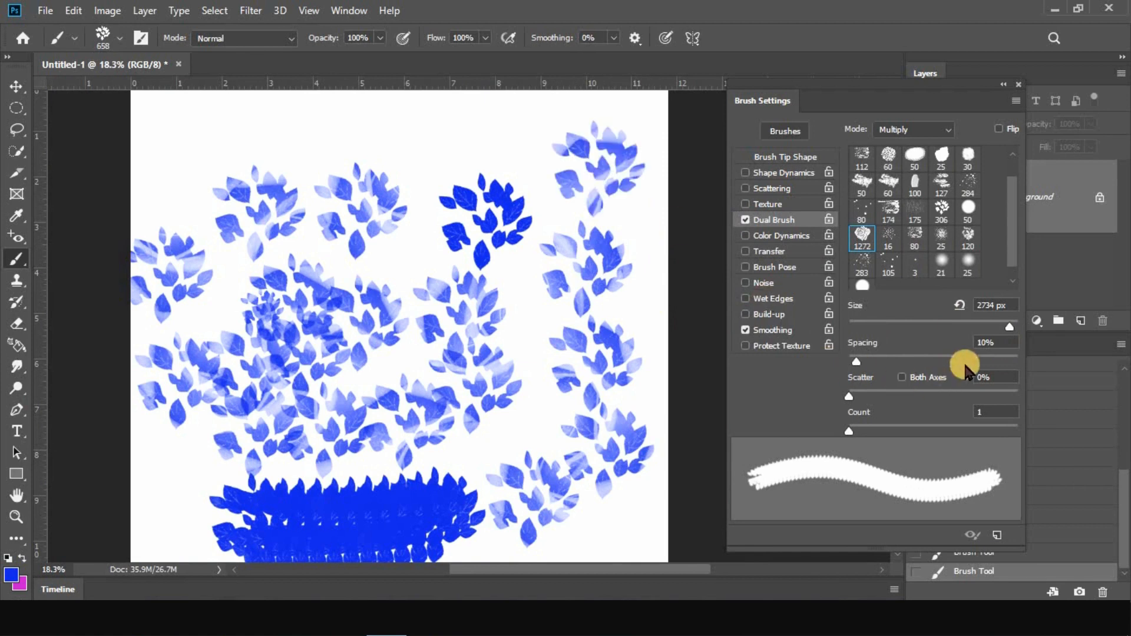
# Reduce the dual rose tip's size to 278 px and stamp five small rose-and-leaf samples in a row along the canvas's upper edge
pyautogui.moveTo(1002, 327); pyautogui.dragTo(982, 327)
pyautogui.click(522, 149)
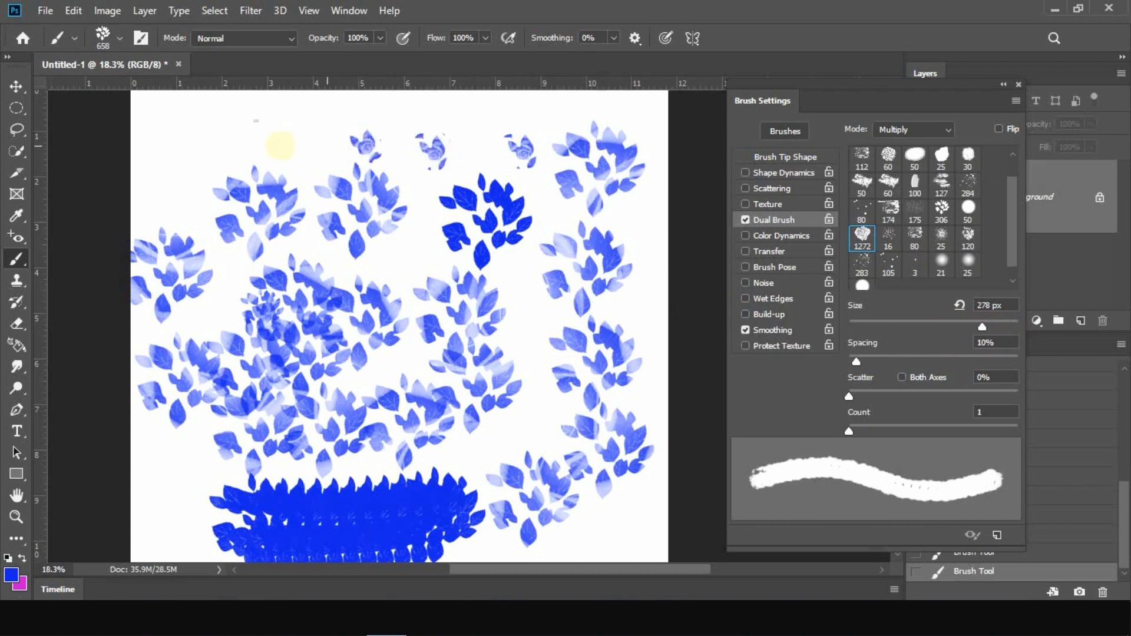
pyautogui.click(303, 142)
pyautogui.click(237, 143)
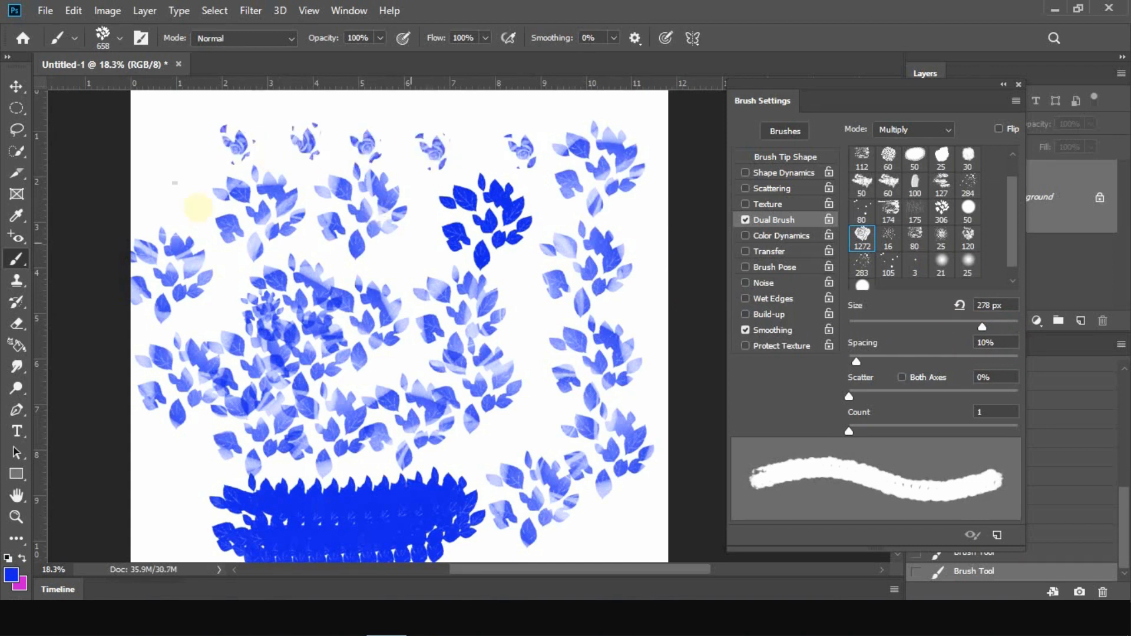
pyautogui.scroll(10, 411, 154)
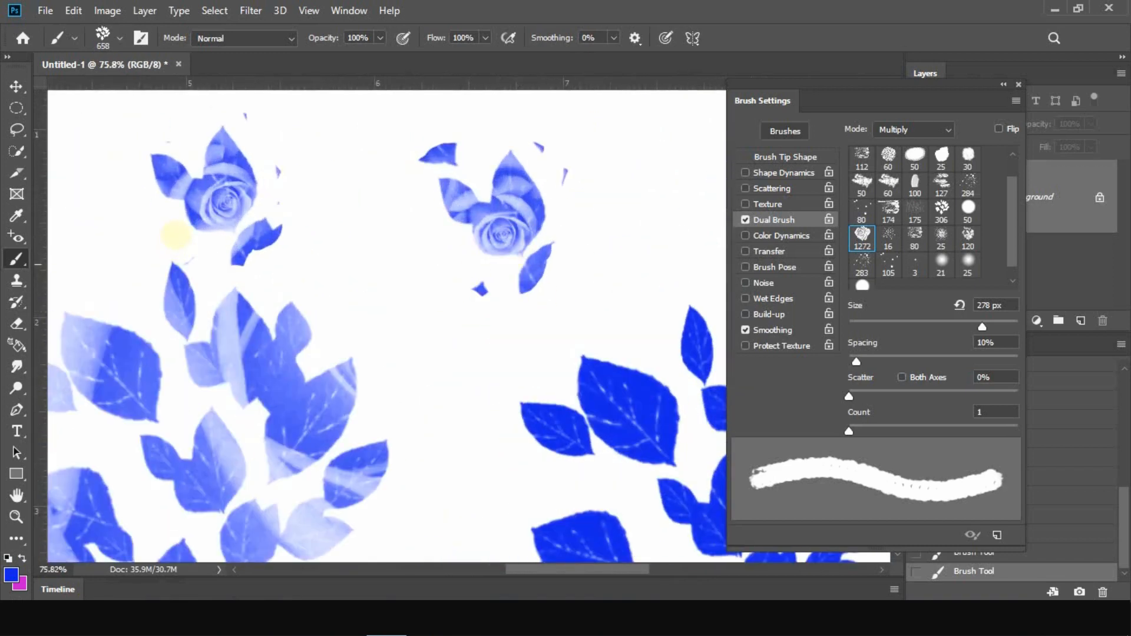
pyautogui.scroll(-3, 606, 228)
pyautogui.scroll(-6, 303, 202)
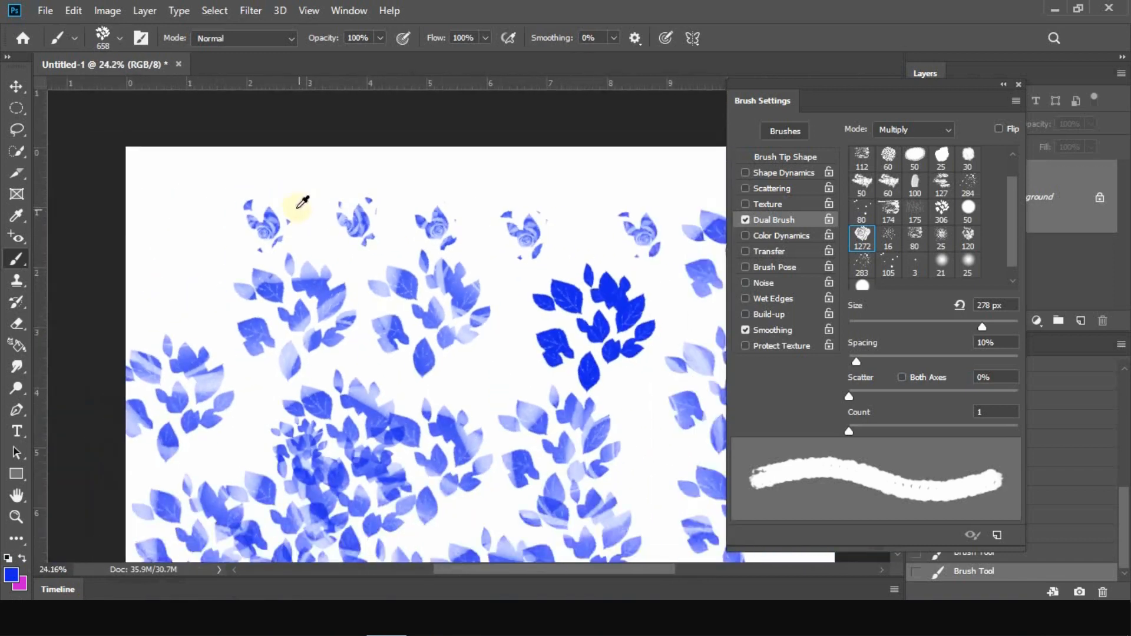
# Step back through the history to the blank canvas, removing all the stamped samples
pyautogui.click(1079, 367)
pyautogui.click(1123, 388)
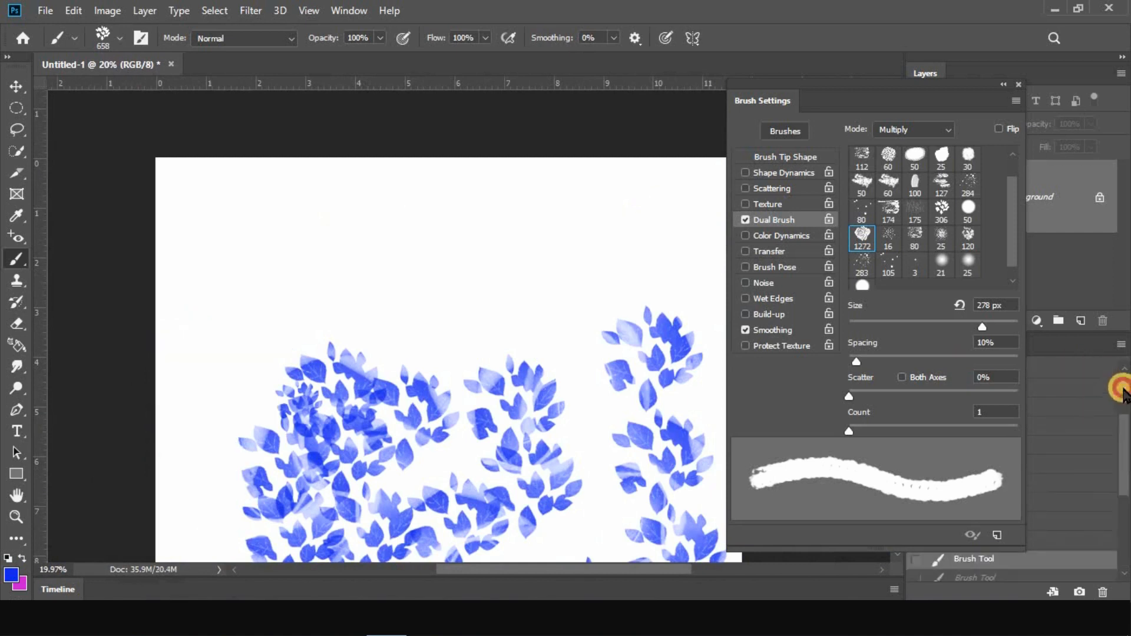
pyautogui.click(1108, 381)
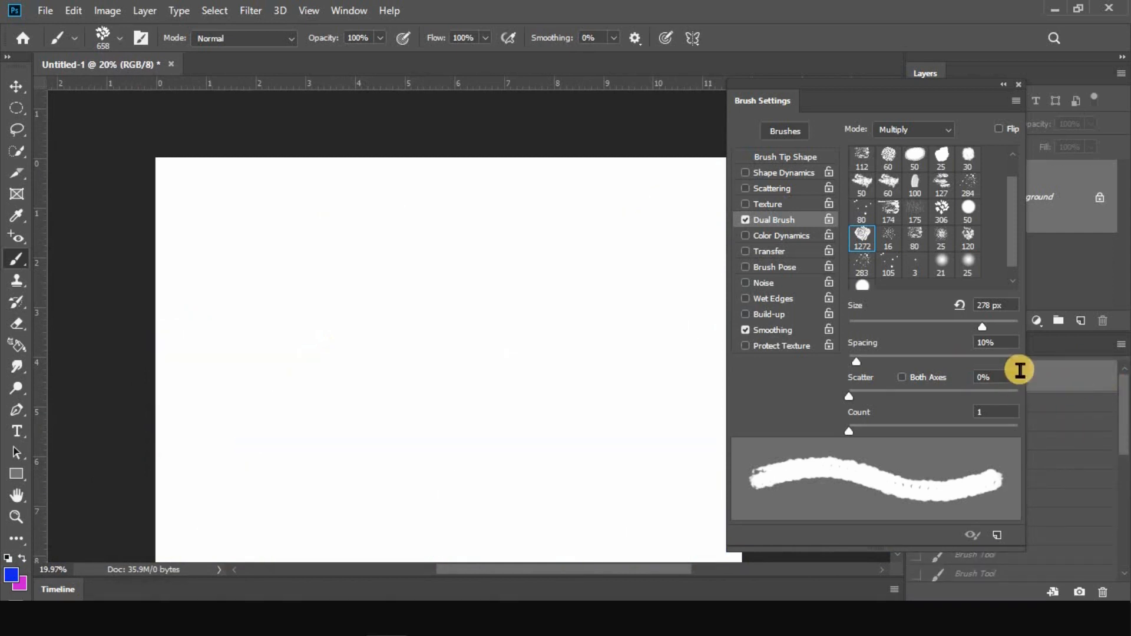
# Set the dual rose tip to 1691 px with 56% spacing and 123% scatter, and paint a test stroke across the upper canvas
pyautogui.moveTo(856, 362); pyautogui.dragTo(880, 361)
pyautogui.moveTo(987, 334); pyautogui.dragTo(1006, 325)
pyautogui.moveTo(897, 366); pyautogui.dragTo(896, 363)
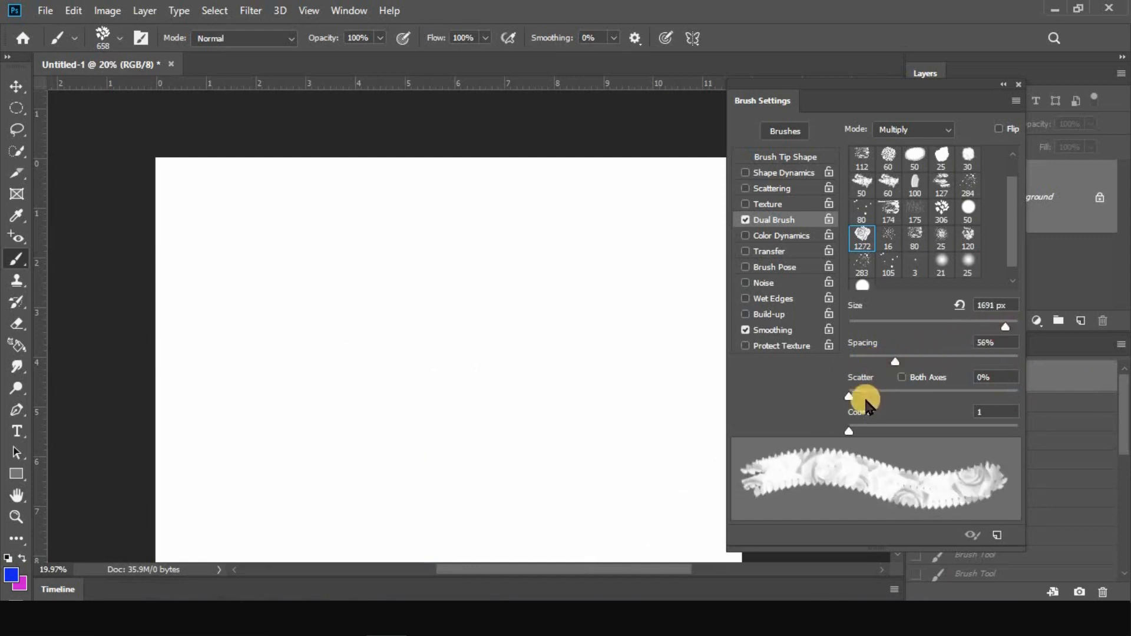
pyautogui.moveTo(849, 396)
pyautogui.mouseDown()
pyautogui.moveTo(869, 401)
pyautogui.moveTo(839, 396)
pyautogui.moveTo(887, 400)
pyautogui.moveTo(870, 398)
pyautogui.mouseUp()
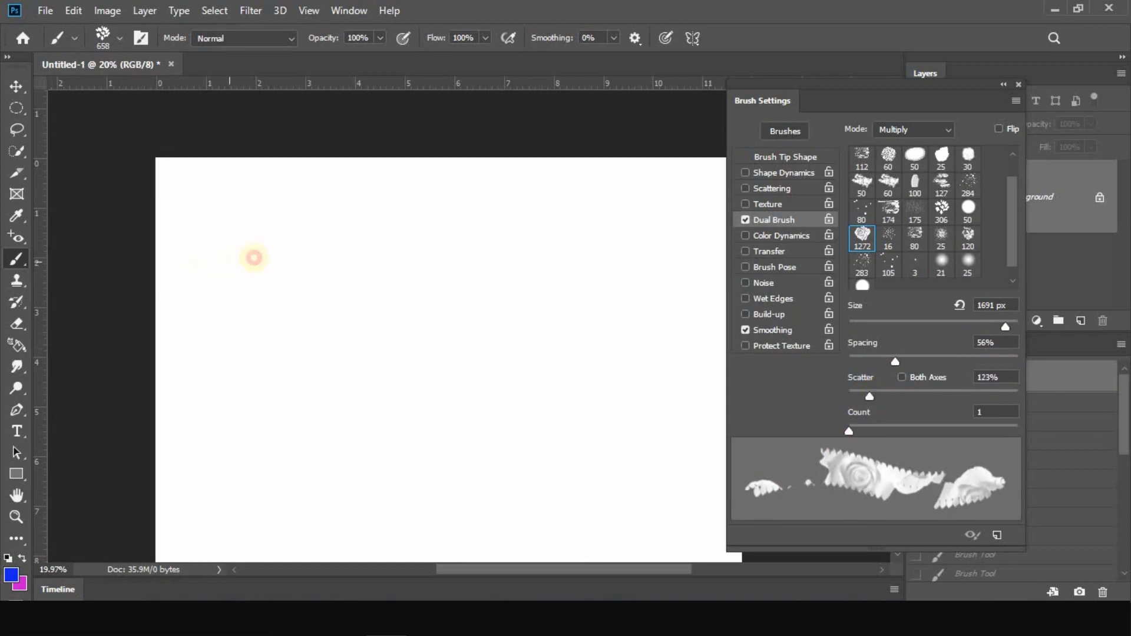
pyautogui.moveTo(254, 258)
pyautogui.mouseDown()
pyautogui.moveTo(366, 240)
pyautogui.moveTo(400, 255)
pyautogui.moveTo(439, 292)
pyautogui.moveTo(500, 313)
pyautogui.moveTo(552, 410)
pyautogui.mouseUp()
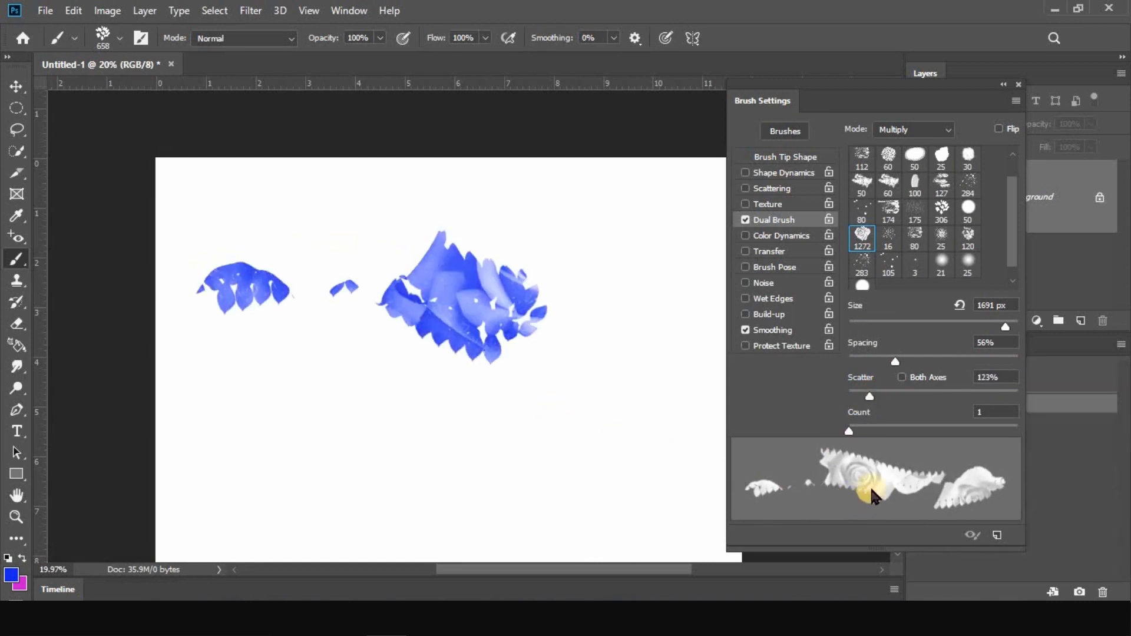
# Set the dual tip's spacing to 64%, scatter to 191% and count to 2
pyautogui.moveTo(895, 362); pyautogui.dragTo(860, 426)
pyautogui.click(875, 394)
pyautogui.click(861, 431)
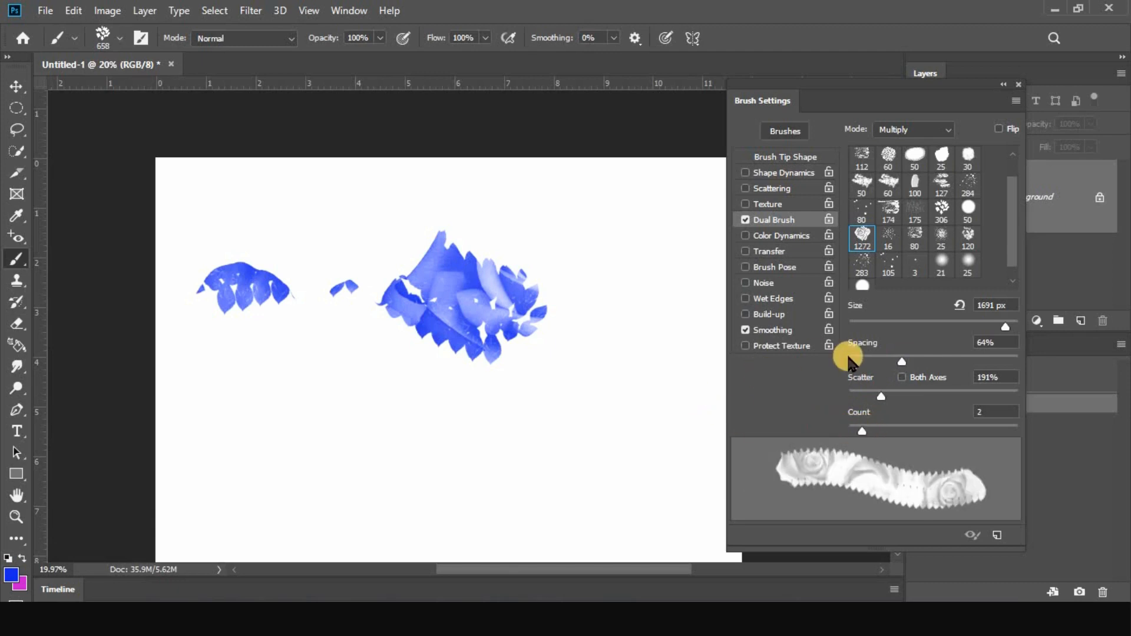
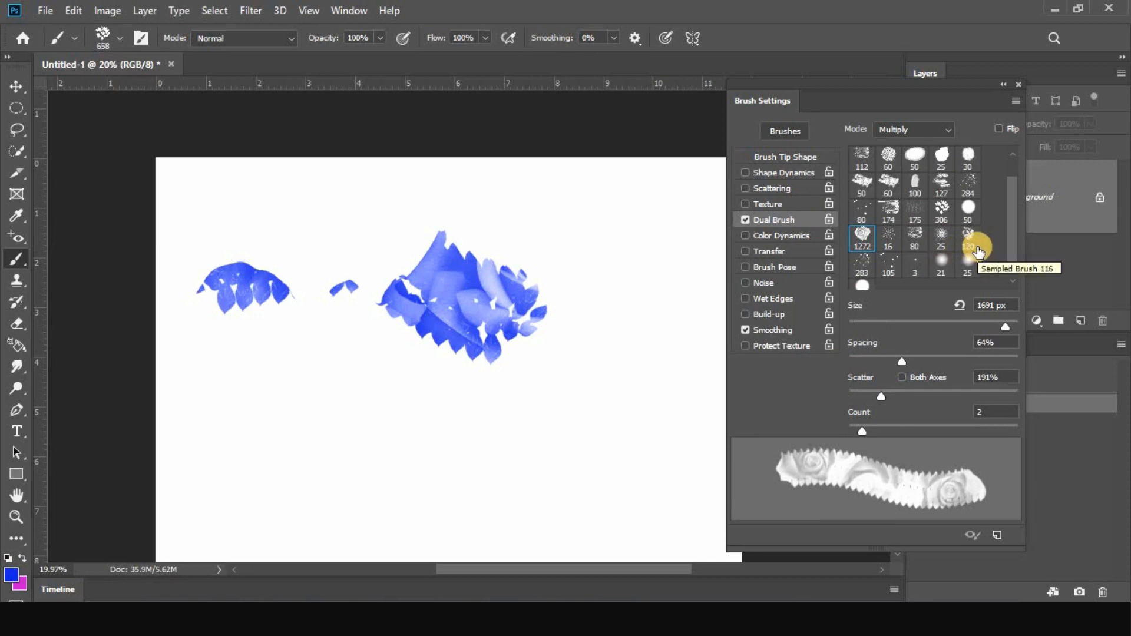
# Replace Dual Brush with Color Dynamics in the brush settings and clear the painted samples from the canvas
pyautogui.click(776, 237)
pyautogui.click(745, 219)
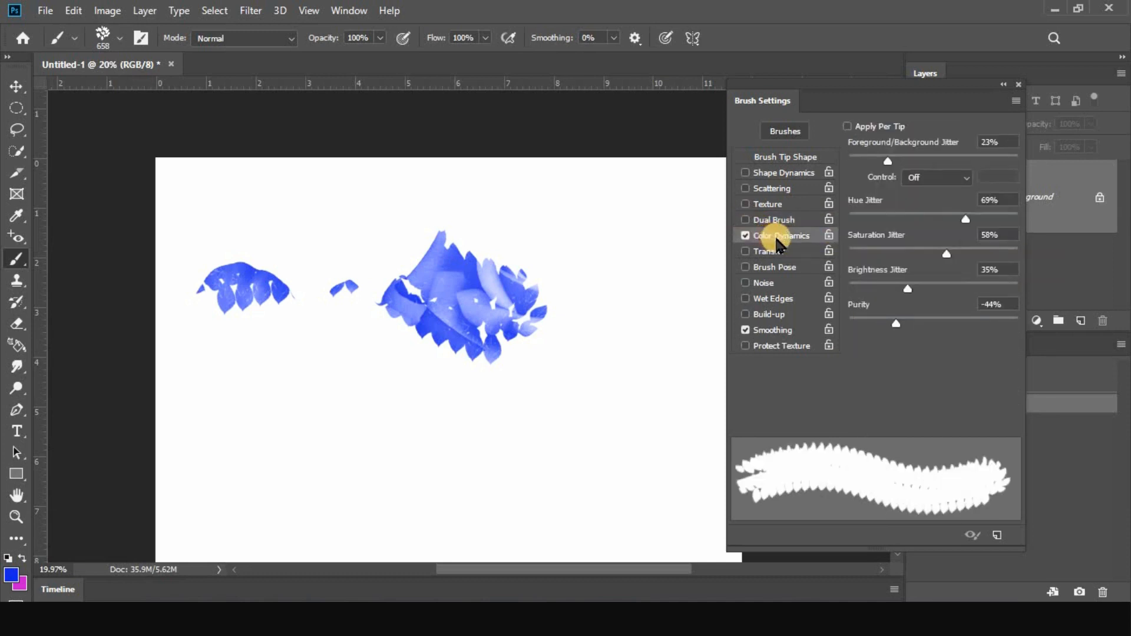
pyautogui.press('Delete')
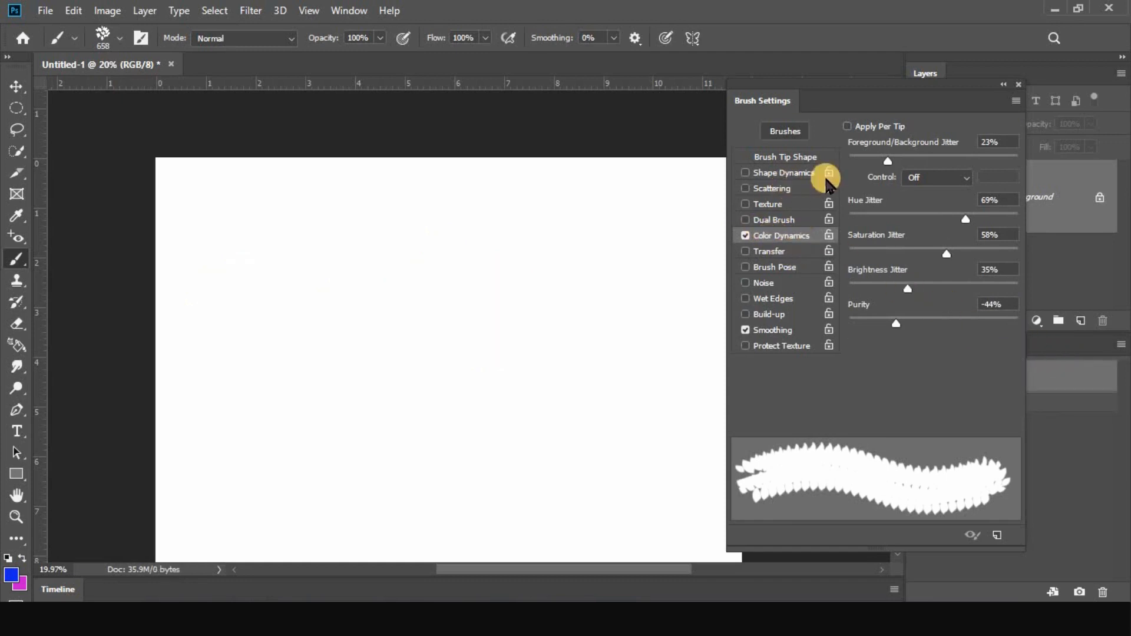
# Set the leaf brush tip's spacing to 110%
pyautogui.click(777, 155)
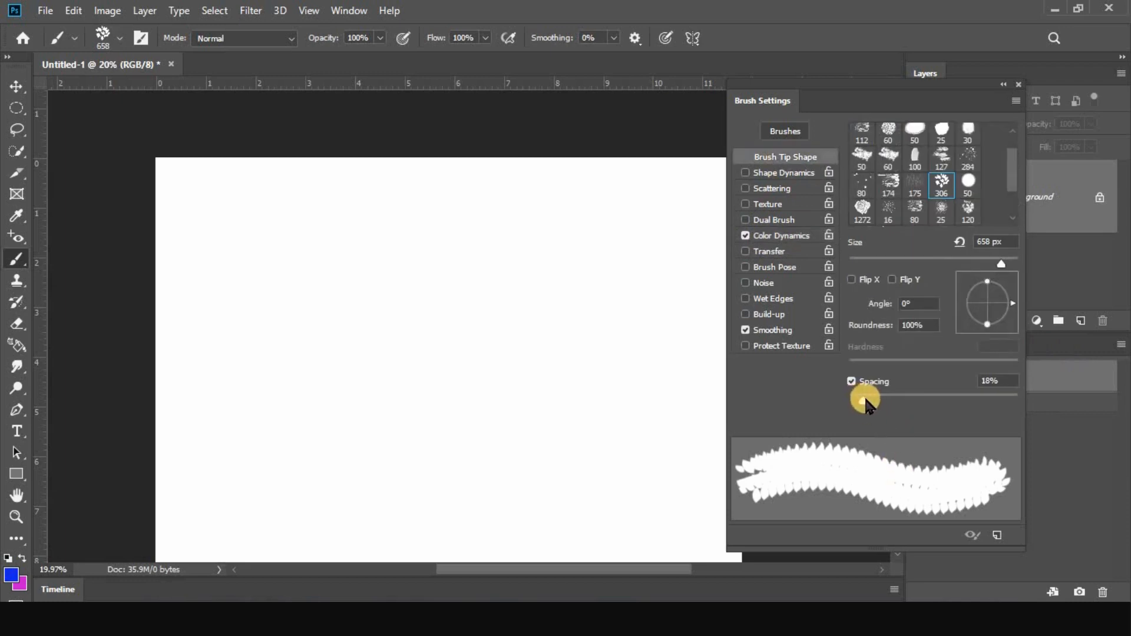
pyautogui.moveTo(866, 400); pyautogui.dragTo(938, 401)
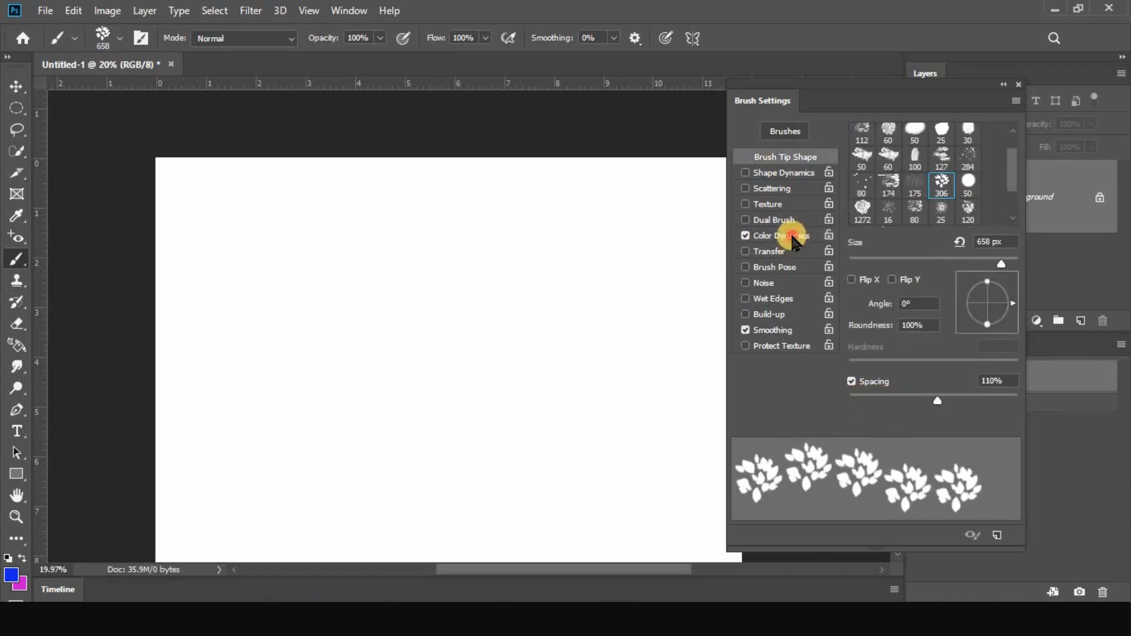
# Set the Color Dynamics hue jitter to 71%, saturation jitter to 42%, brightness jitter to 47% and purity to -35%
pyautogui.click(792, 237)
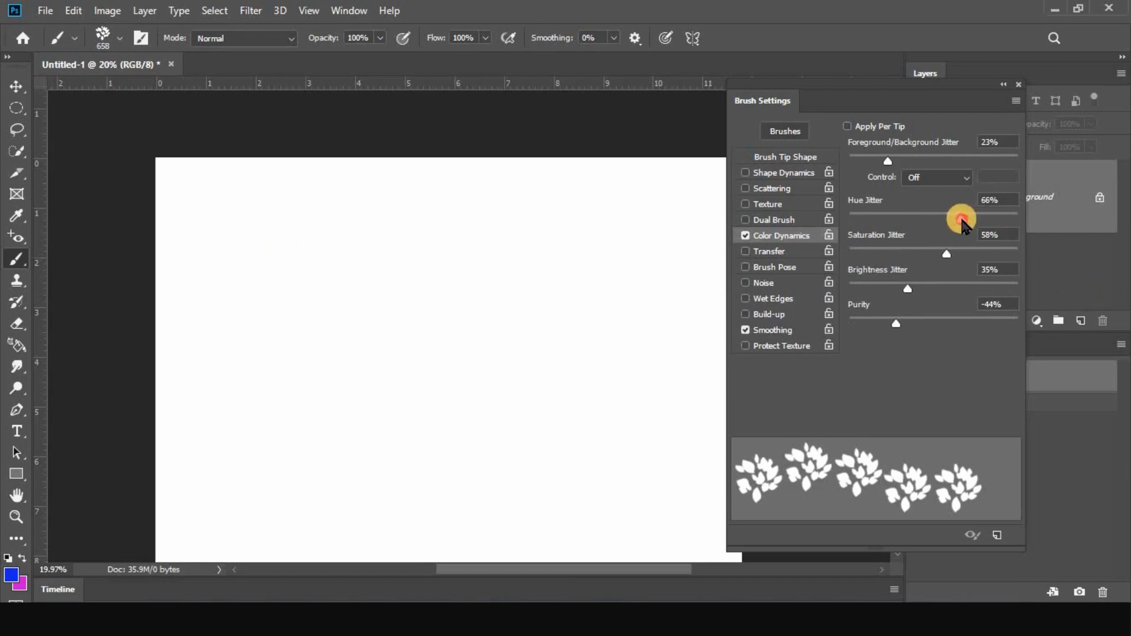
pyautogui.moveTo(945, 255); pyautogui.dragTo(928, 289)
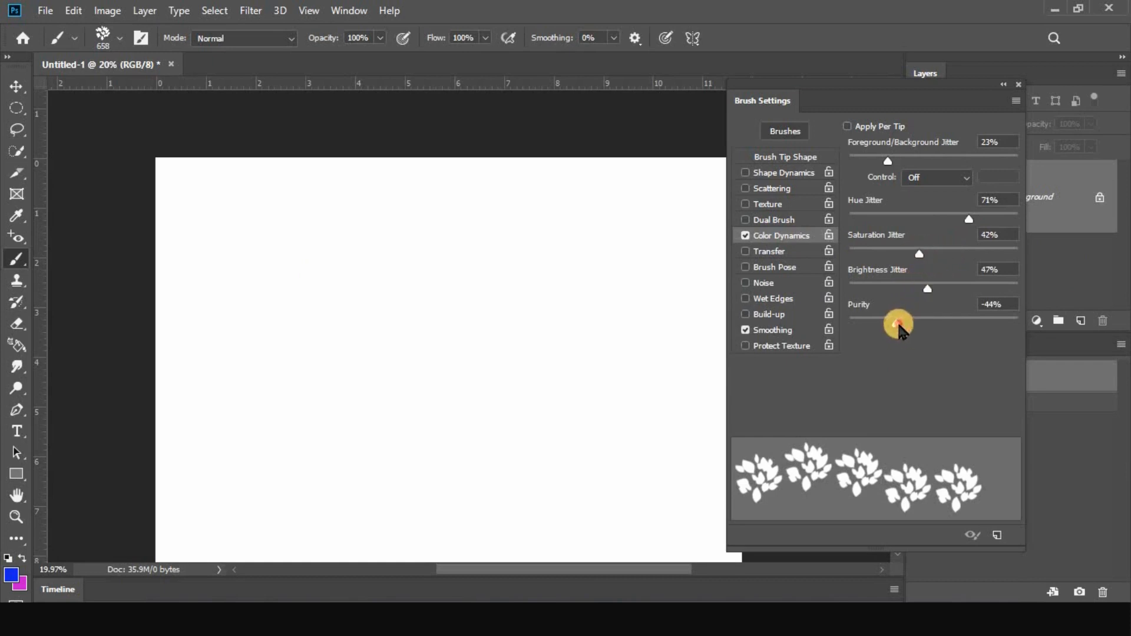
pyautogui.moveTo(896, 324); pyautogui.dragTo(903, 323)
# Paint a row of leaves across the upper canvas, reduce the hue jitter to 55%, and paint more strokes below it
pyautogui.click(224, 234)
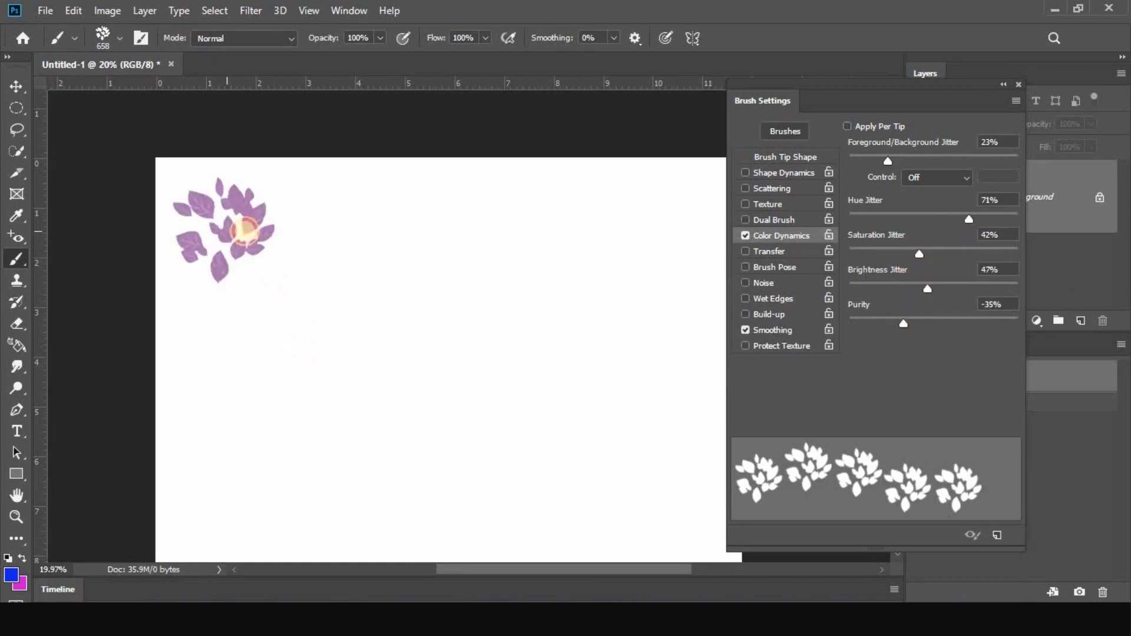
pyautogui.moveTo(387, 231); pyautogui.dragTo(690, 222)
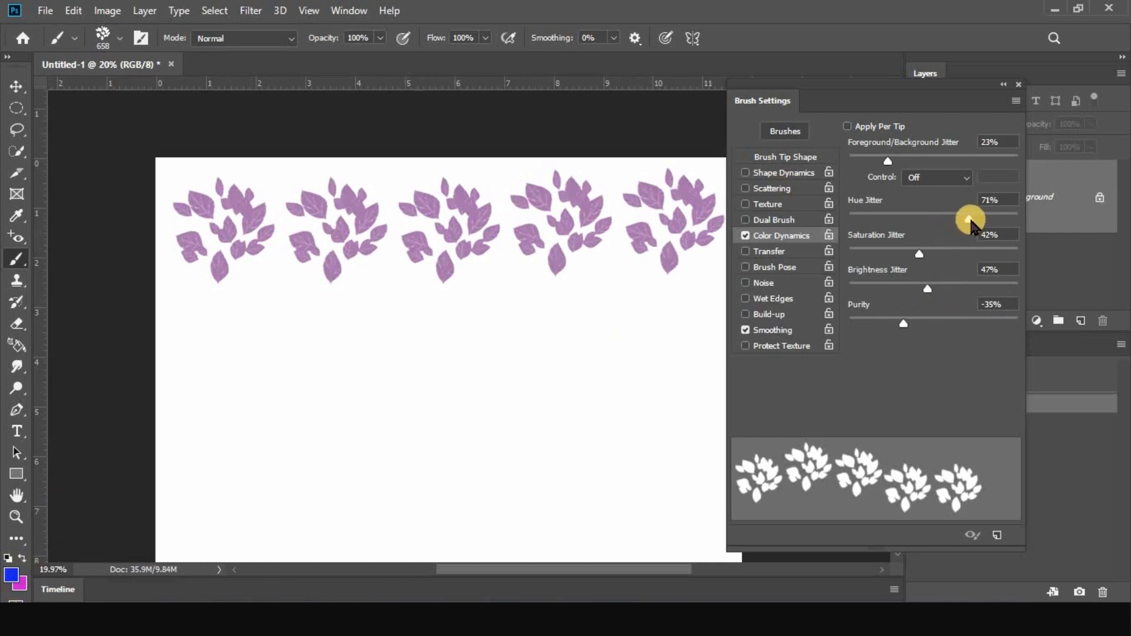
pyautogui.moveTo(969, 221); pyautogui.dragTo(942, 222)
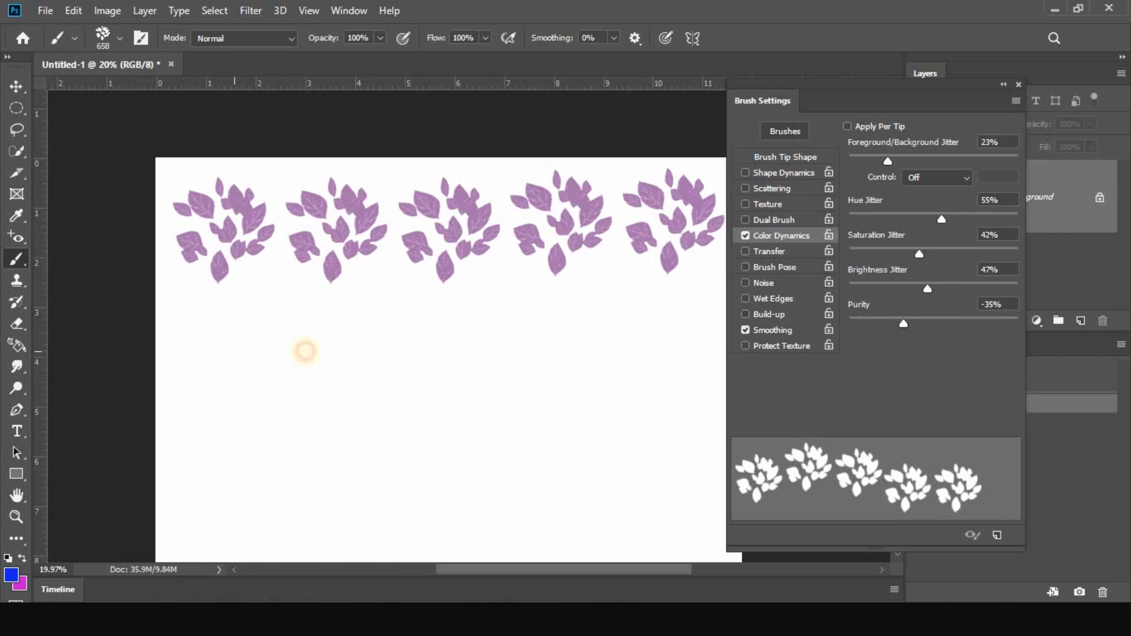
pyautogui.moveTo(306, 351); pyautogui.dragTo(685, 336)
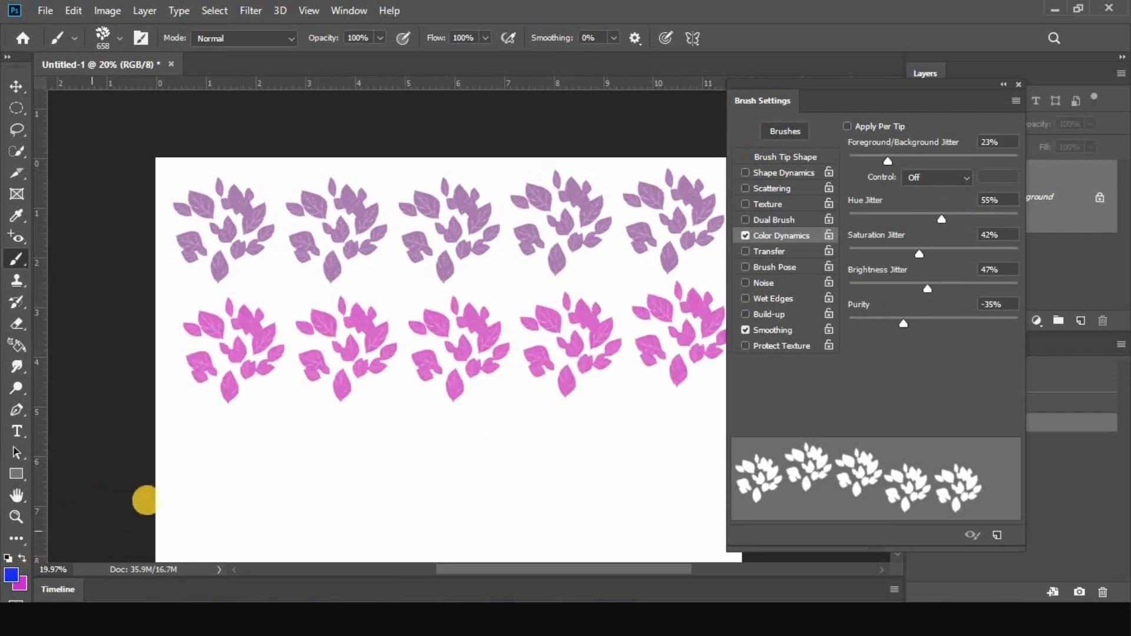
pyautogui.moveTo(204, 460)
pyautogui.mouseDown()
pyautogui.moveTo(495, 457)
pyautogui.moveTo(639, 442)
pyautogui.moveTo(654, 490)
pyautogui.moveTo(391, 295)
pyautogui.moveTo(480, 434)
pyautogui.moveTo(331, 288)
pyautogui.moveTo(328, 349)
pyautogui.moveTo(377, 393)
pyautogui.mouseUp()
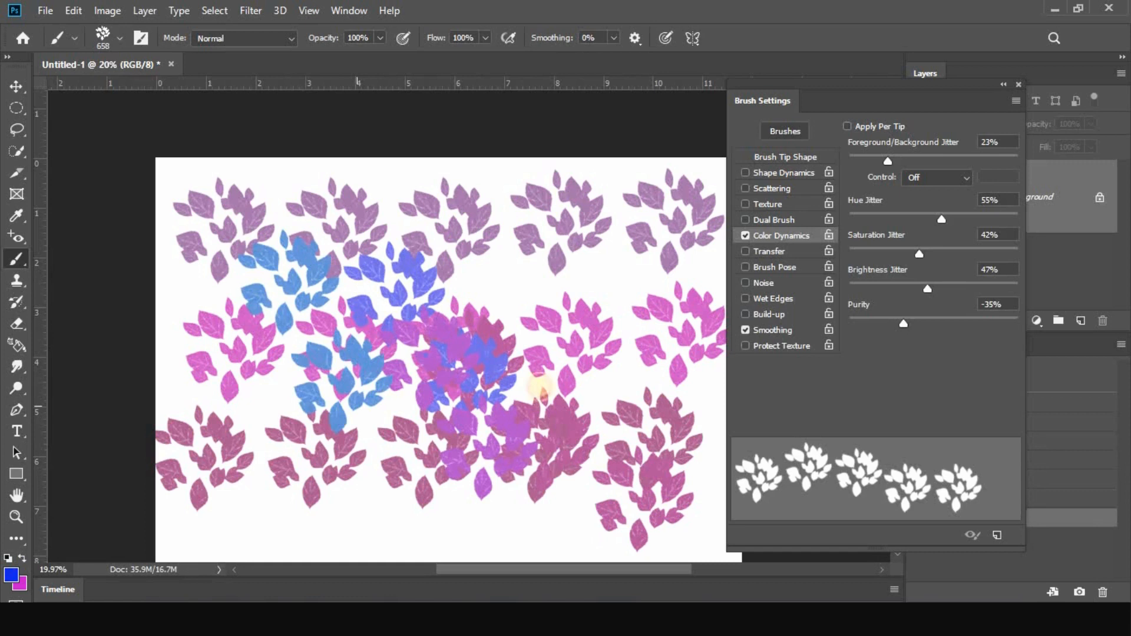
# Return to the blank canvas and paint several separate leaf strokes across it to compare the color of each stroke
pyautogui.click(1093, 382)
pyautogui.moveTo(215, 216); pyautogui.dragTo(439, 217)
pyautogui.moveTo(227, 283); pyautogui.dragTo(451, 286)
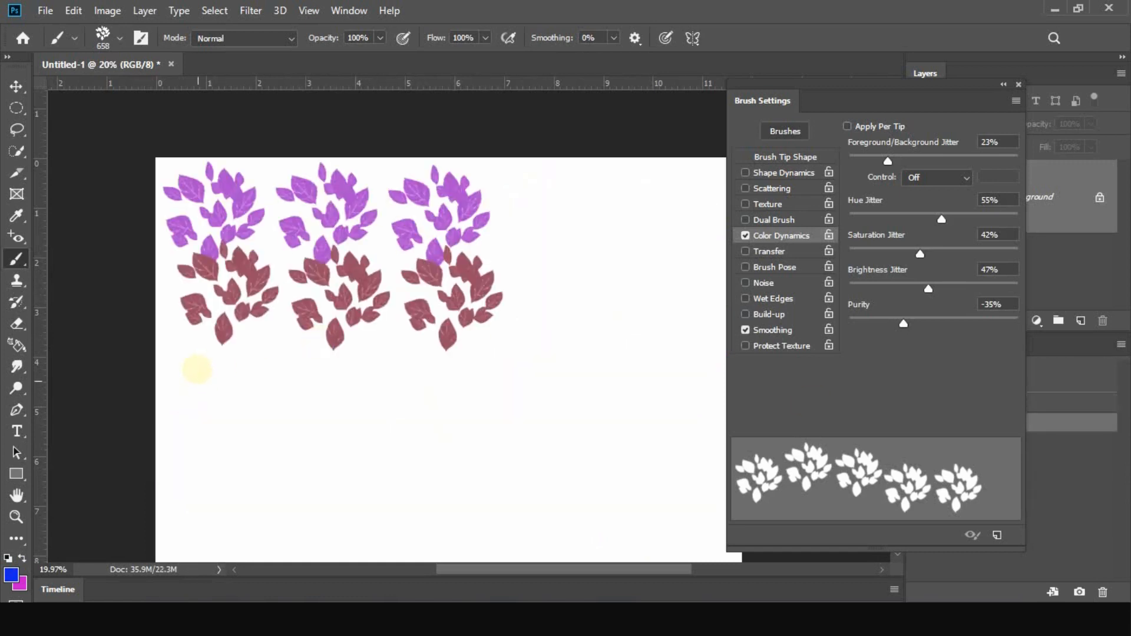
pyautogui.moveTo(200, 368); pyautogui.dragTo(458, 383)
pyautogui.moveTo(189, 447)
pyautogui.mouseDown()
pyautogui.moveTo(389, 457)
pyautogui.moveTo(546, 379)
pyautogui.mouseUp()
pyautogui.moveTo(536, 206); pyautogui.dragTo(543, 341)
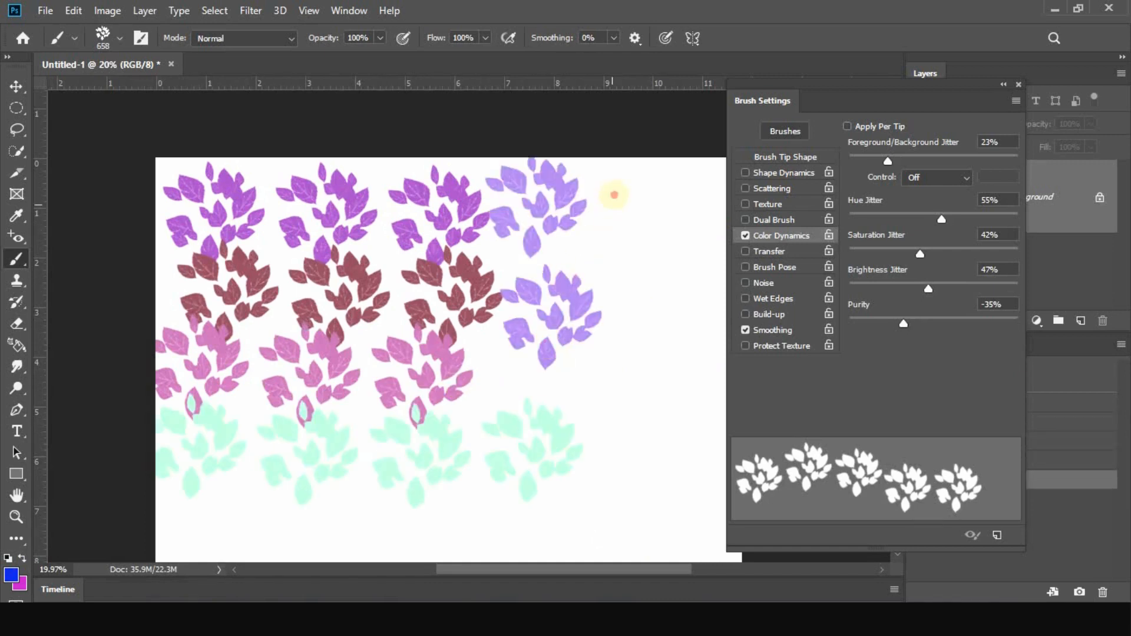
pyautogui.moveTo(614, 189); pyautogui.dragTo(662, 291)
pyautogui.moveTo(687, 194); pyautogui.dragTo(650, 438)
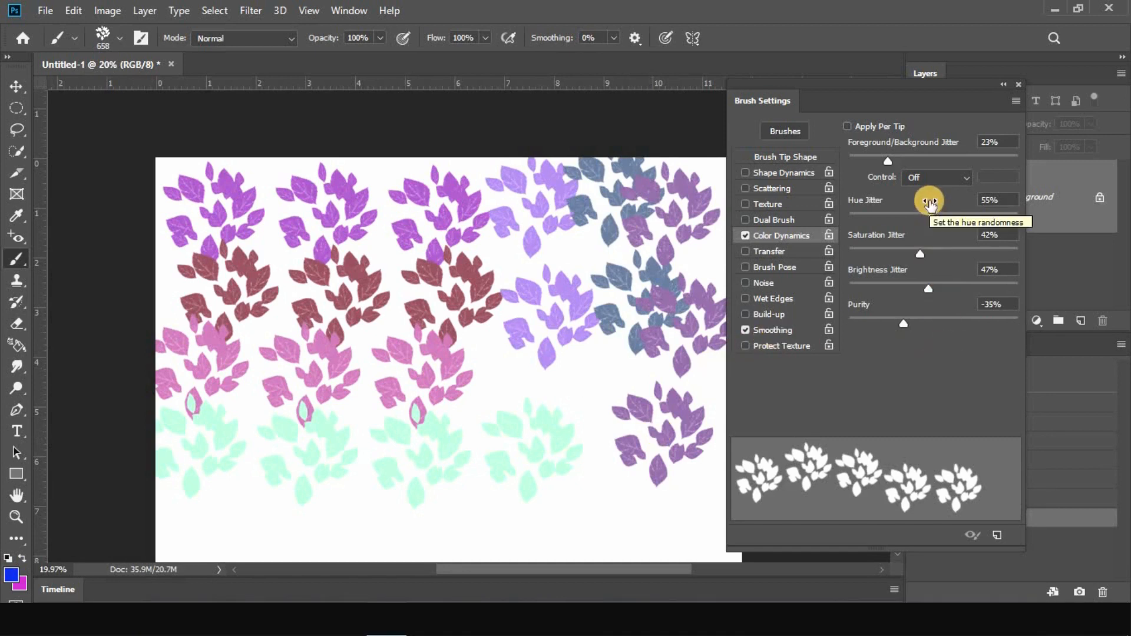
# Clear the canvas, enable Apply Per Tip, and fill the canvas with long winding leaf strokes
pyautogui.click(1078, 373)
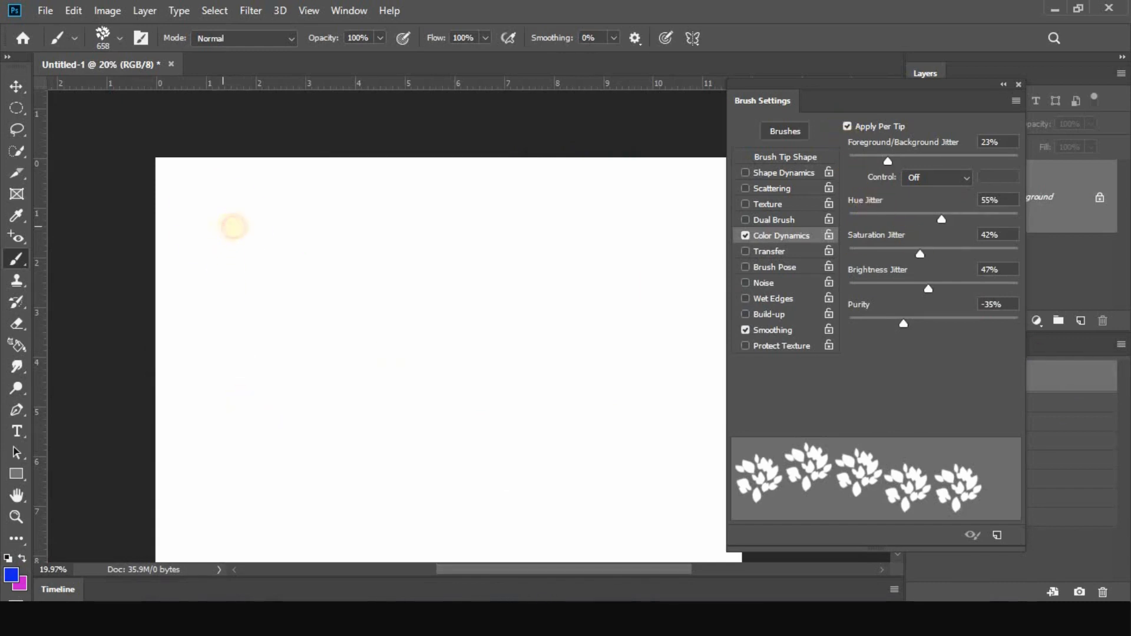
pyautogui.moveTo(233, 226); pyautogui.dragTo(275, 227)
pyautogui.moveTo(357, 227)
pyautogui.mouseDown()
pyautogui.moveTo(647, 223)
pyautogui.moveTo(694, 241)
pyautogui.mouseUp()
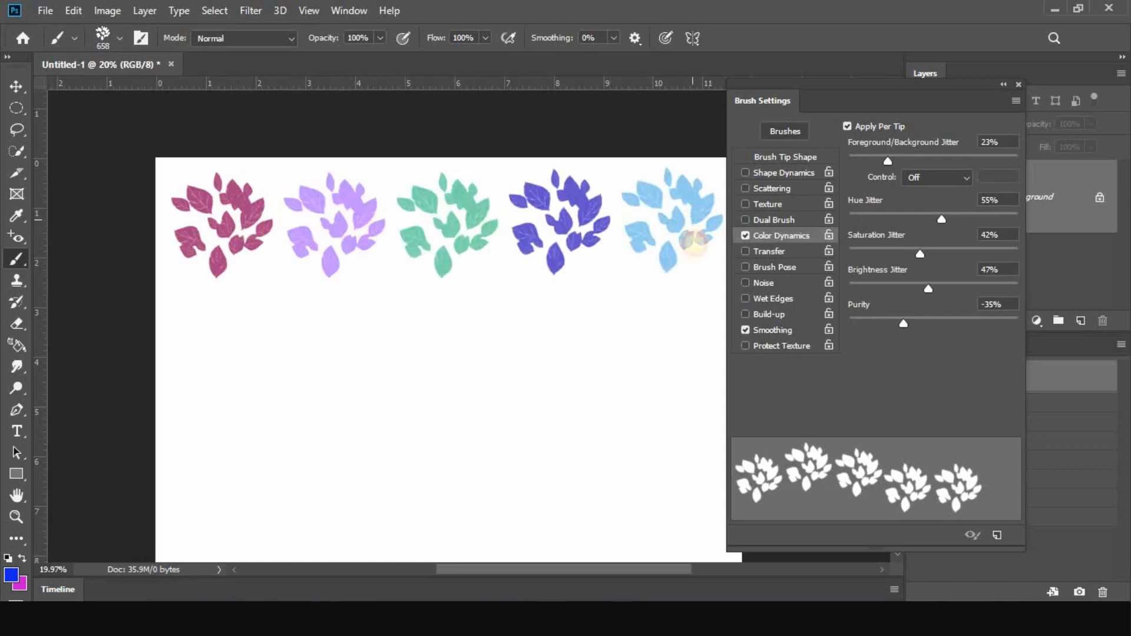
pyautogui.moveTo(700, 311)
pyautogui.mouseDown()
pyautogui.moveTo(668, 328)
pyautogui.moveTo(446, 313)
pyautogui.moveTo(602, 404)
pyautogui.moveTo(663, 406)
pyautogui.mouseUp()
pyautogui.moveTo(674, 470)
pyautogui.mouseDown()
pyautogui.moveTo(560, 490)
pyautogui.moveTo(252, 487)
pyautogui.moveTo(207, 509)
pyautogui.mouseUp()
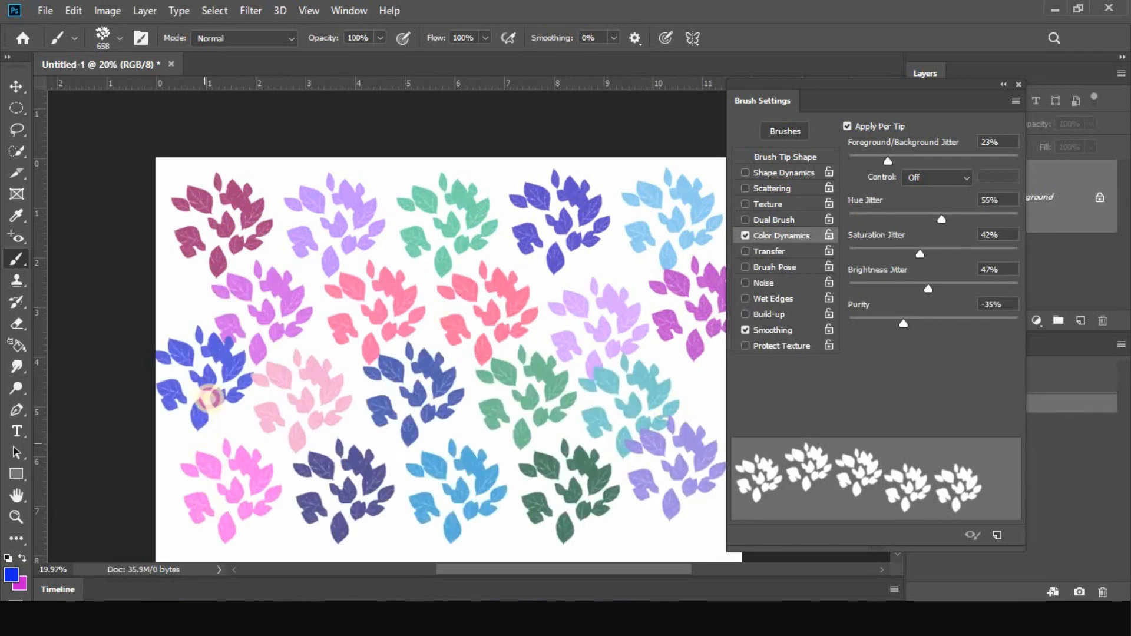
pyautogui.moveTo(209, 399)
pyautogui.mouseDown()
pyautogui.moveTo(234, 311)
pyautogui.moveTo(288, 198)
pyautogui.moveTo(401, 179)
pyautogui.moveTo(410, 299)
pyautogui.moveTo(470, 322)
pyautogui.moveTo(490, 418)
pyautogui.moveTo(511, 454)
pyautogui.moveTo(572, 474)
pyautogui.moveTo(622, 375)
pyautogui.moveTo(668, 349)
pyautogui.moveTo(693, 439)
pyautogui.moveTo(616, 247)
pyautogui.moveTo(567, 251)
pyautogui.moveTo(543, 201)
pyautogui.moveTo(502, 187)
pyautogui.moveTo(612, 174)
pyautogui.moveTo(640, 281)
pyautogui.moveTo(613, 268)
pyautogui.mouseUp()
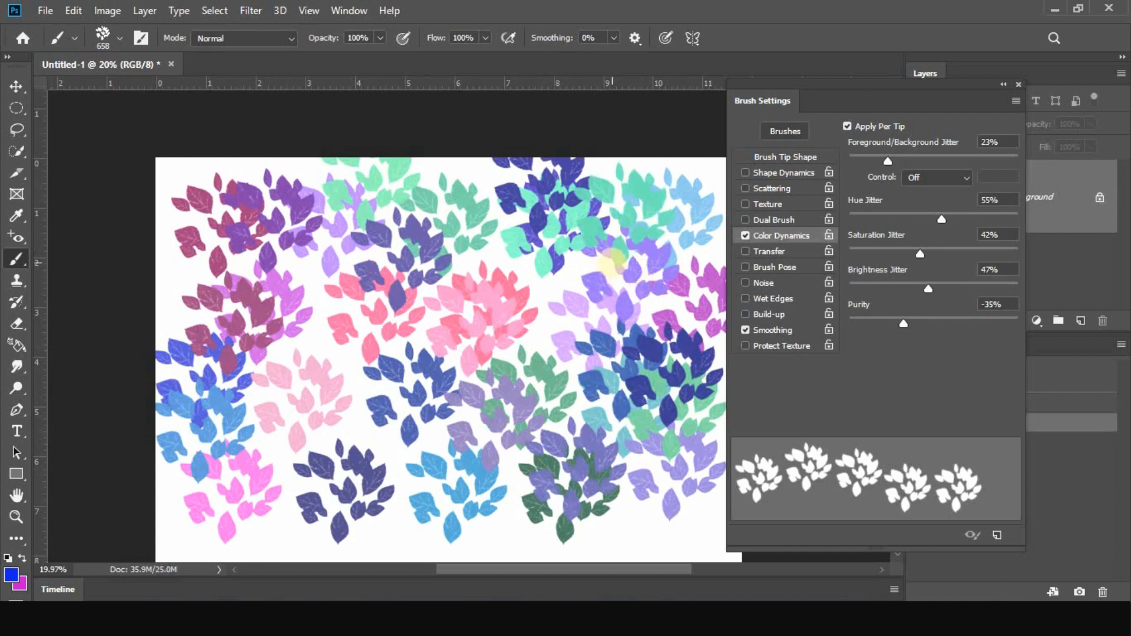
# Disable Apply Per Tip and paint three horizontal leaf rows on a blank canvas
pyautogui.click(846, 126)
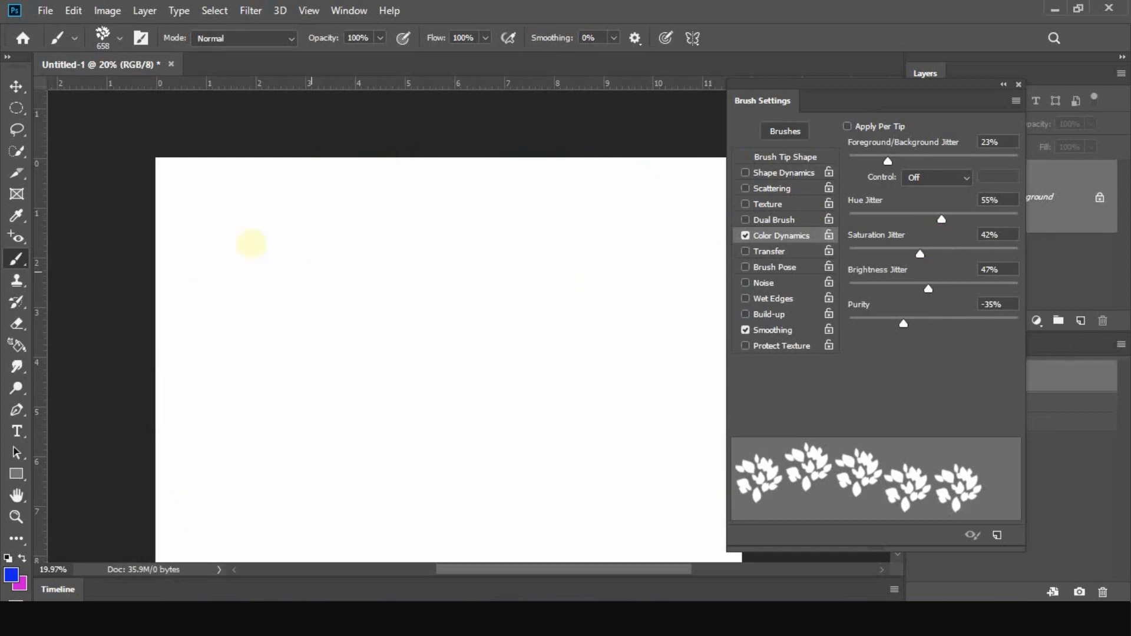
pyautogui.moveTo(237, 240)
pyautogui.mouseDown()
pyautogui.moveTo(504, 218)
pyautogui.moveTo(631, 229)
pyautogui.mouseUp()
pyautogui.moveTo(630, 334); pyautogui.dragTo(245, 341)
pyautogui.moveTo(245, 441); pyautogui.dragTo(631, 435)
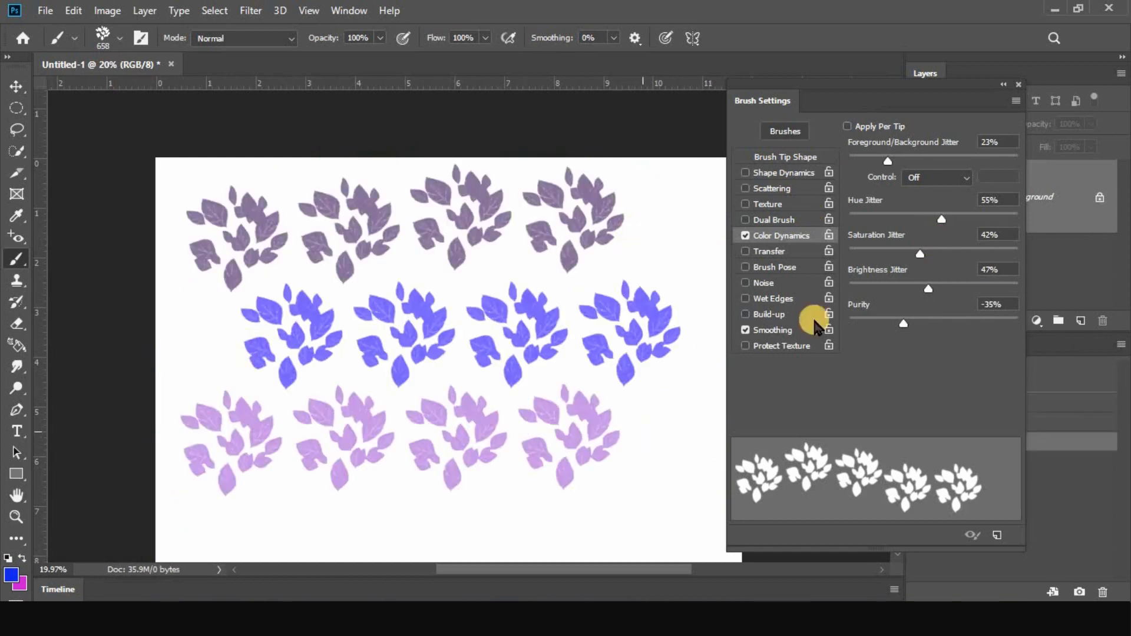
# Clear the three leaf rows, re-enable Apply Per Tip, and paint multicolored leaf strokes over the canvas
pyautogui.click(1104, 376)
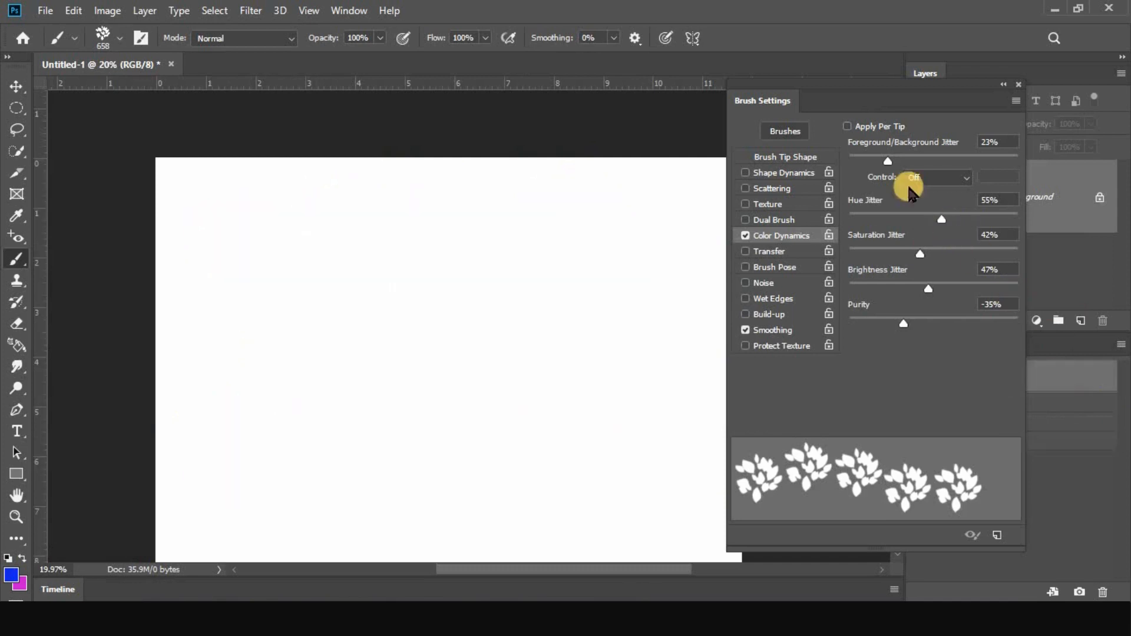
pyautogui.click(847, 126)
pyautogui.moveTo(237, 228)
pyautogui.mouseDown()
pyautogui.moveTo(638, 230)
pyautogui.moveTo(656, 318)
pyautogui.moveTo(293, 344)
pyautogui.moveTo(263, 451)
pyautogui.moveTo(682, 434)
pyautogui.moveTo(395, 505)
pyautogui.moveTo(240, 330)
pyautogui.moveTo(280, 281)
pyautogui.mouseUp()
pyautogui.moveTo(441, 341)
pyautogui.mouseDown()
pyautogui.moveTo(487, 353)
pyautogui.moveTo(571, 248)
pyautogui.moveTo(610, 256)
pyautogui.mouseUp()
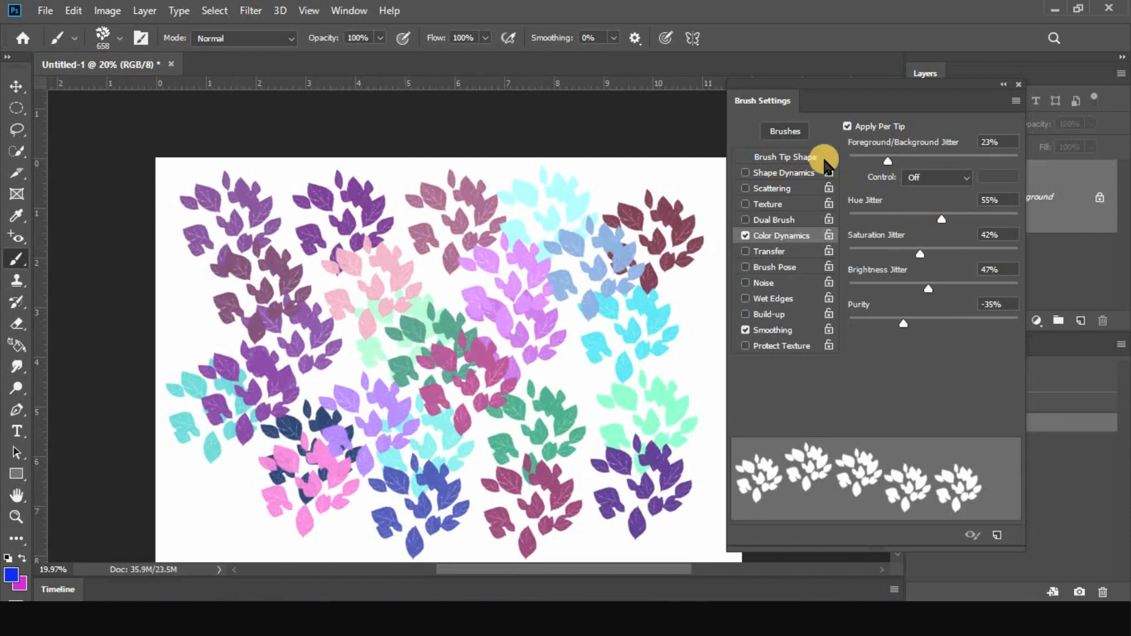
# Clear the canvas and replace Color Dynamics with Transfer in the brush settings
pyautogui.click(745, 236)
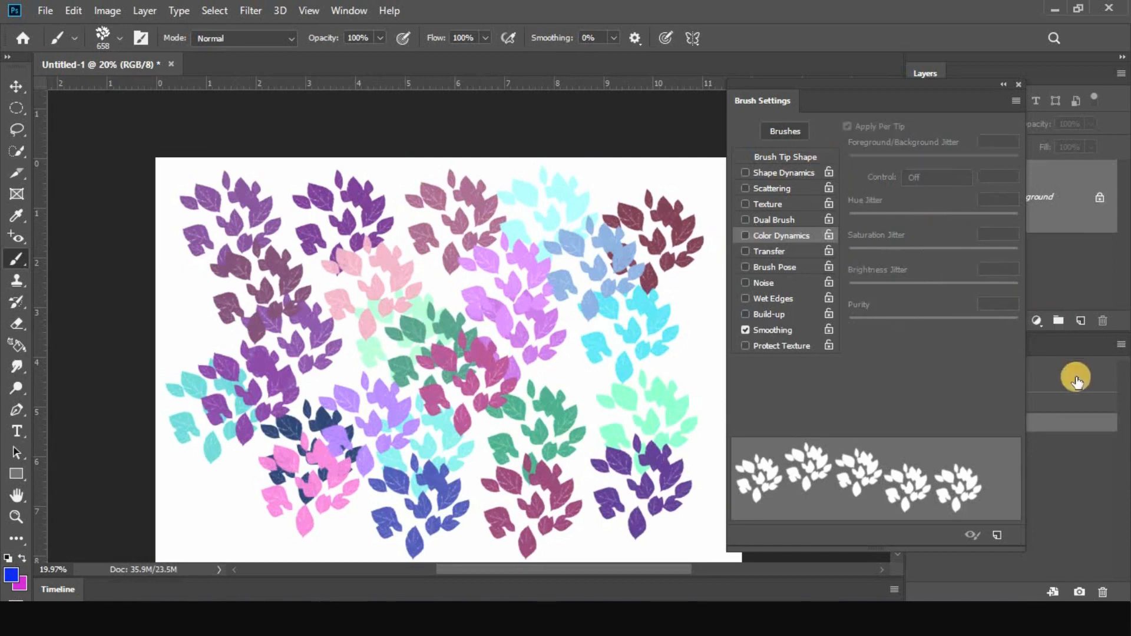
pyautogui.click(1075, 379)
pyautogui.click(768, 254)
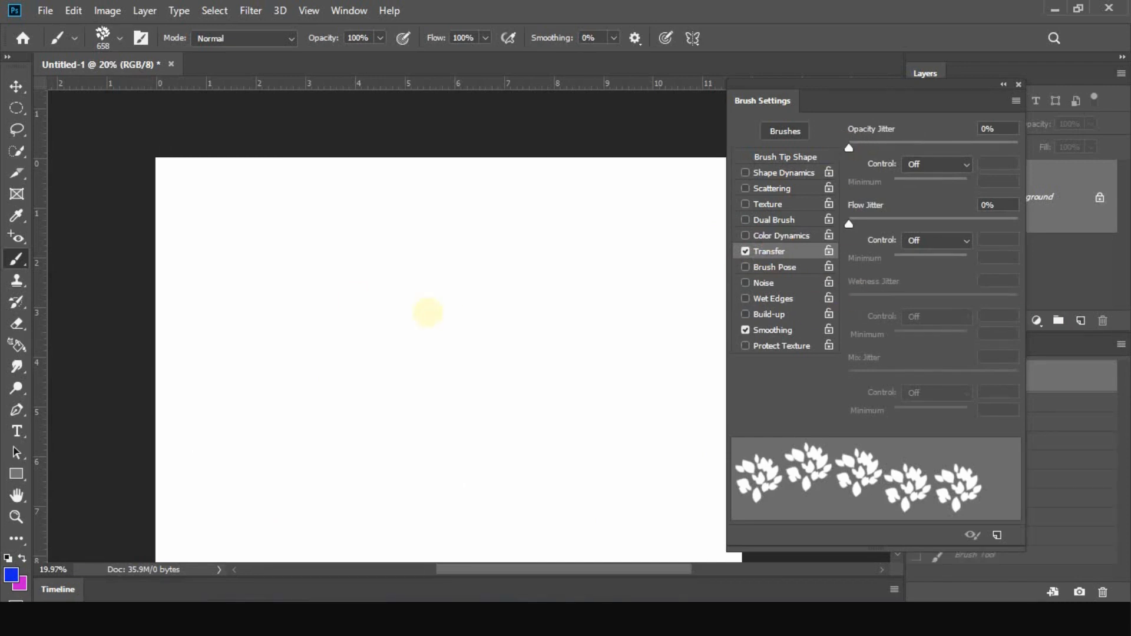
# Paint seven leaf clusters with 0% opacity jitter, five along the upper canvas and two just below them
pyautogui.click(244, 236)
pyautogui.click(356, 234)
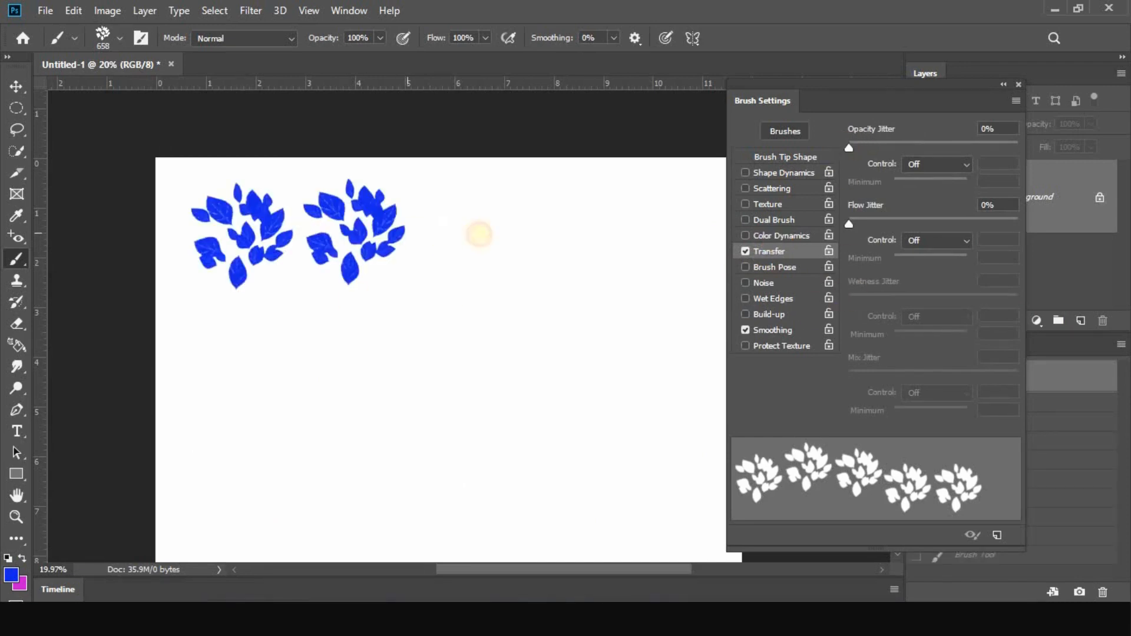
pyautogui.click(471, 234)
pyautogui.click(583, 233)
pyautogui.click(685, 245)
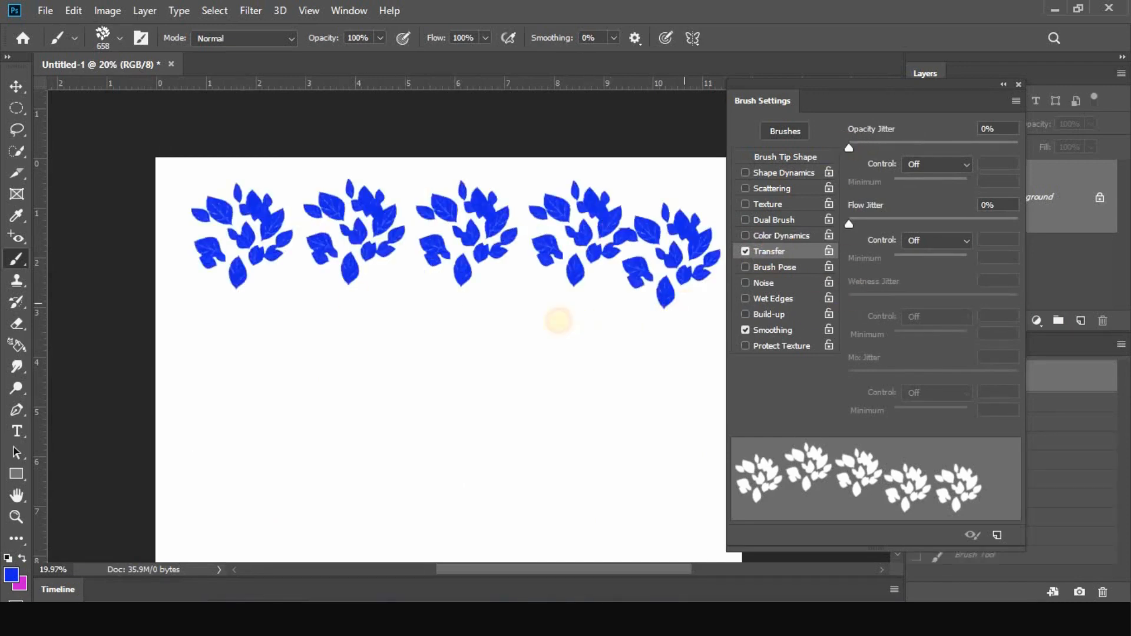
pyautogui.click(623, 310)
pyautogui.click(511, 318)
# Set the Transfer opacity jitter to 28% with Fade control at 25, and paint four leaf clusters in the canvas's lower area
pyautogui.moveTo(848, 147); pyautogui.dragTo(897, 146)
pyautogui.click(937, 165)
pyautogui.click(931, 191)
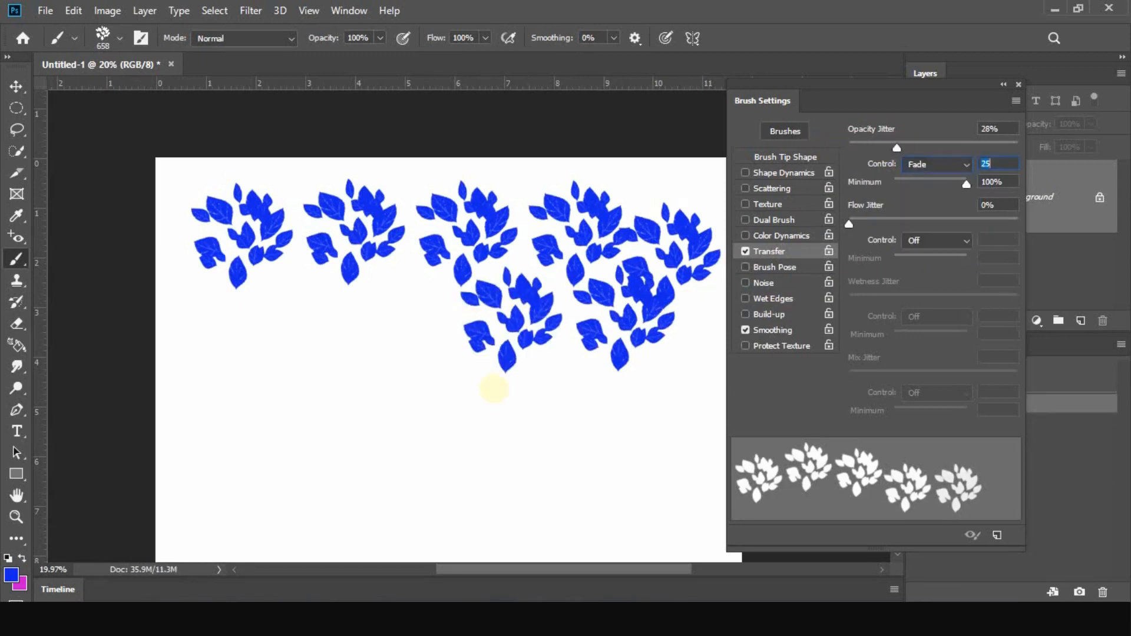
pyautogui.click(240, 378)
pyautogui.click(352, 371)
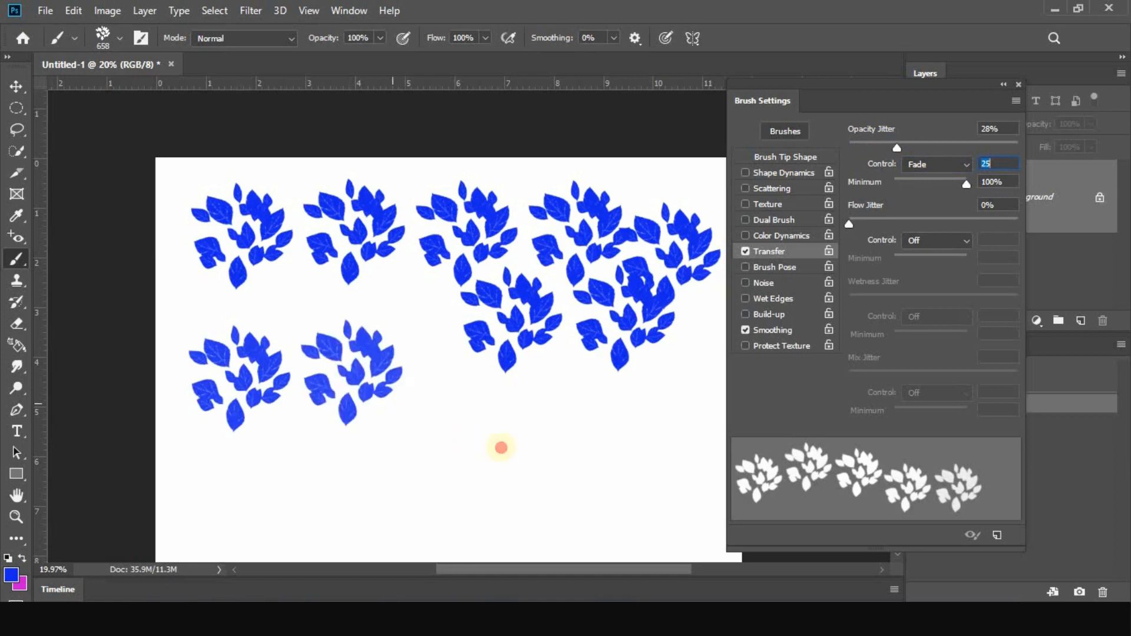
pyautogui.click(438, 437)
pyautogui.click(548, 436)
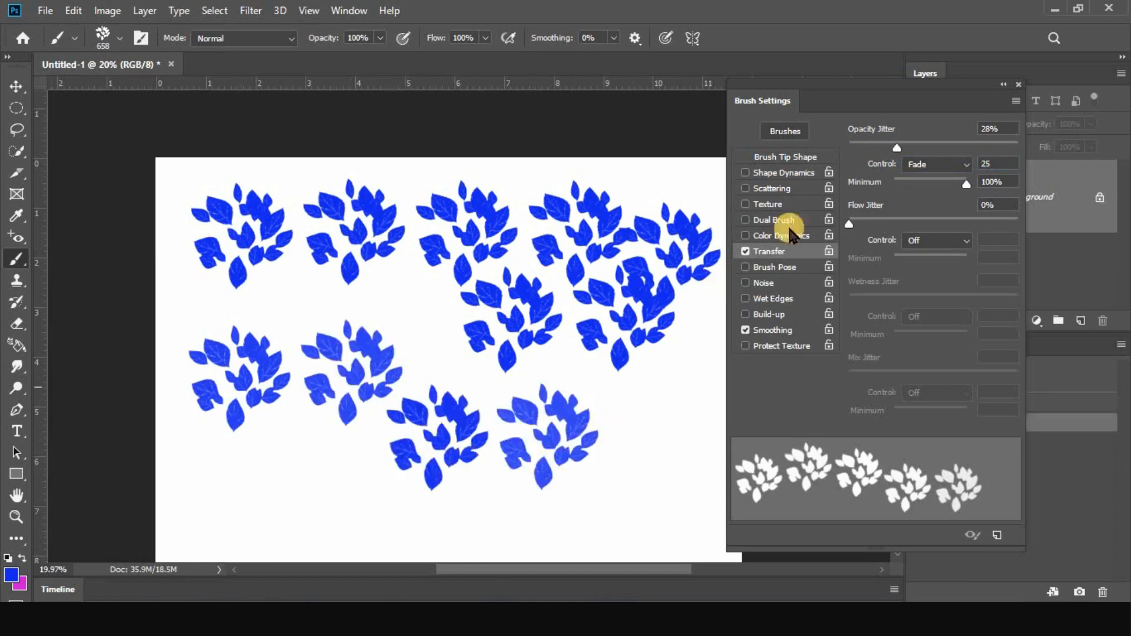
# Raise the opacity jitter to 52% and paint three rows of leaf clusters on a cleared canvas
pyautogui.moveTo(896, 147); pyautogui.dragTo(937, 150)
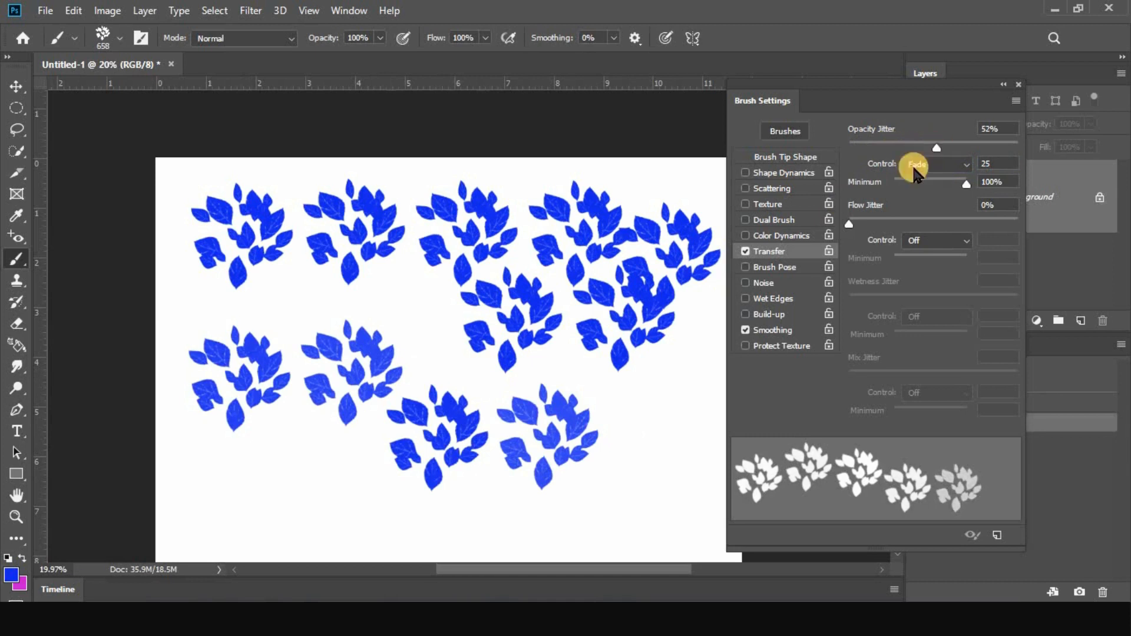
pyautogui.click(1075, 379)
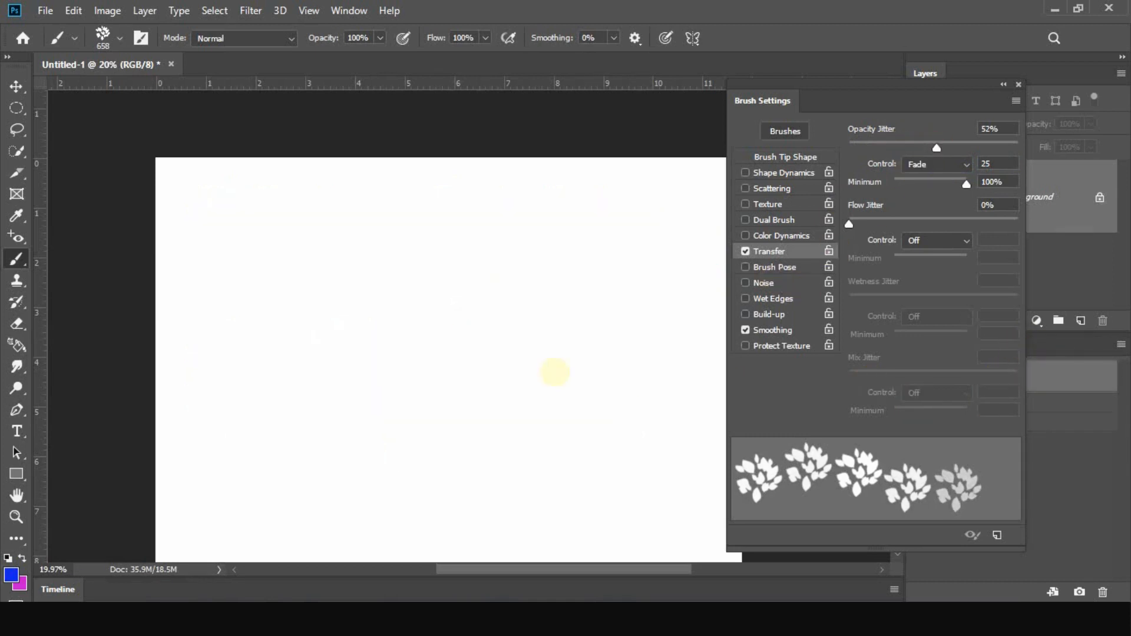
pyautogui.moveTo(233, 241); pyautogui.dragTo(250, 232)
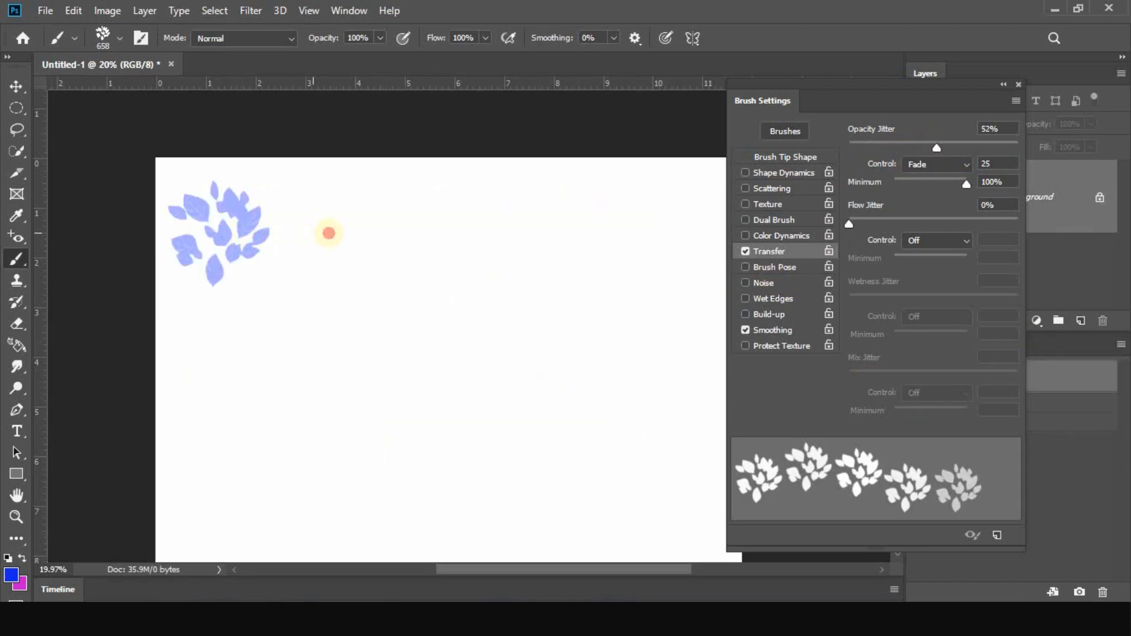
pyautogui.click(328, 233)
pyautogui.click(442, 229)
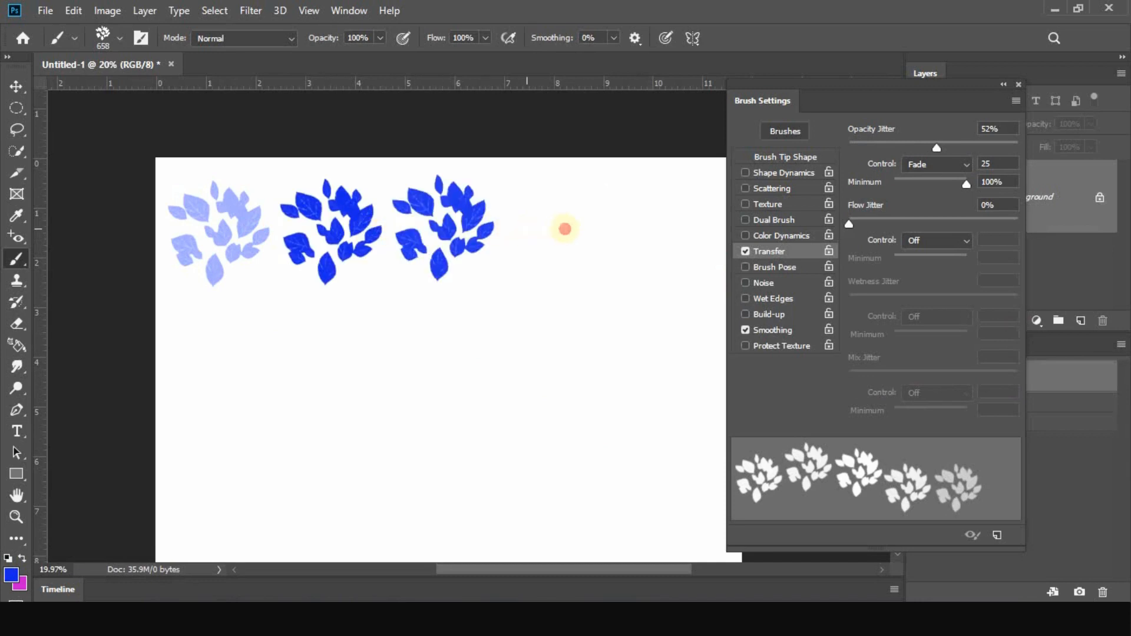
pyautogui.moveTo(565, 229)
pyautogui.mouseDown()
pyautogui.moveTo(666, 223)
pyautogui.moveTo(691, 306)
pyautogui.moveTo(635, 342)
pyautogui.moveTo(225, 331)
pyautogui.moveTo(215, 366)
pyautogui.moveTo(239, 396)
pyautogui.moveTo(388, 436)
pyautogui.moveTo(590, 435)
pyautogui.moveTo(628, 415)
pyautogui.mouseUp()
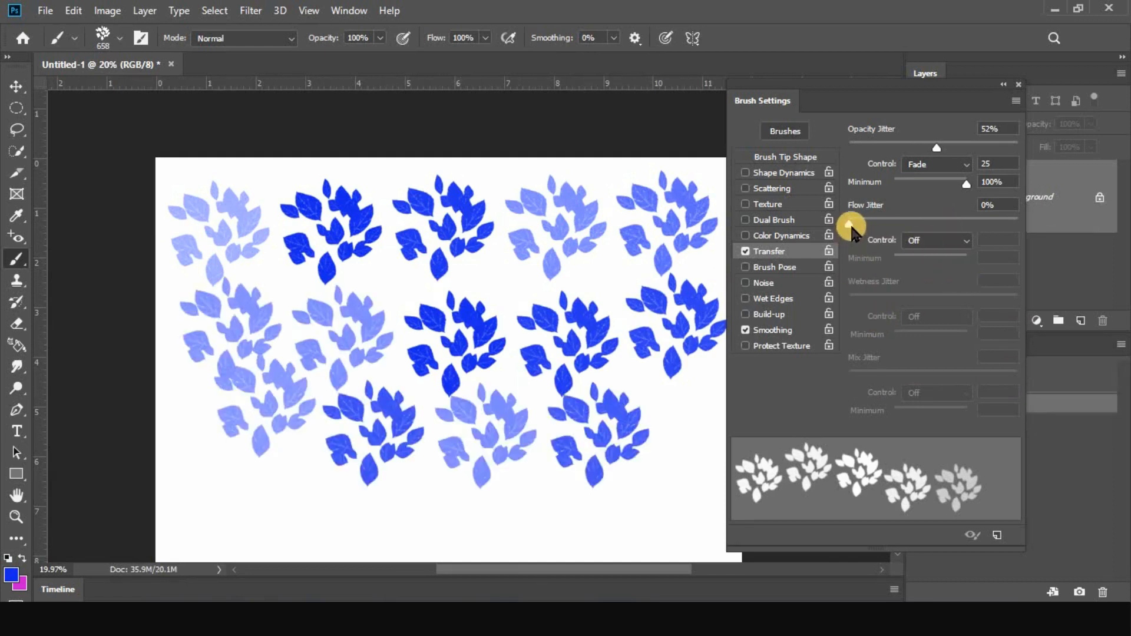
# Set the Transfer flow jitter to 1% and opacity jitter to 46%, and revert the canvas to its blank state
pyautogui.moveTo(850, 229); pyautogui.dragTo(854, 229)
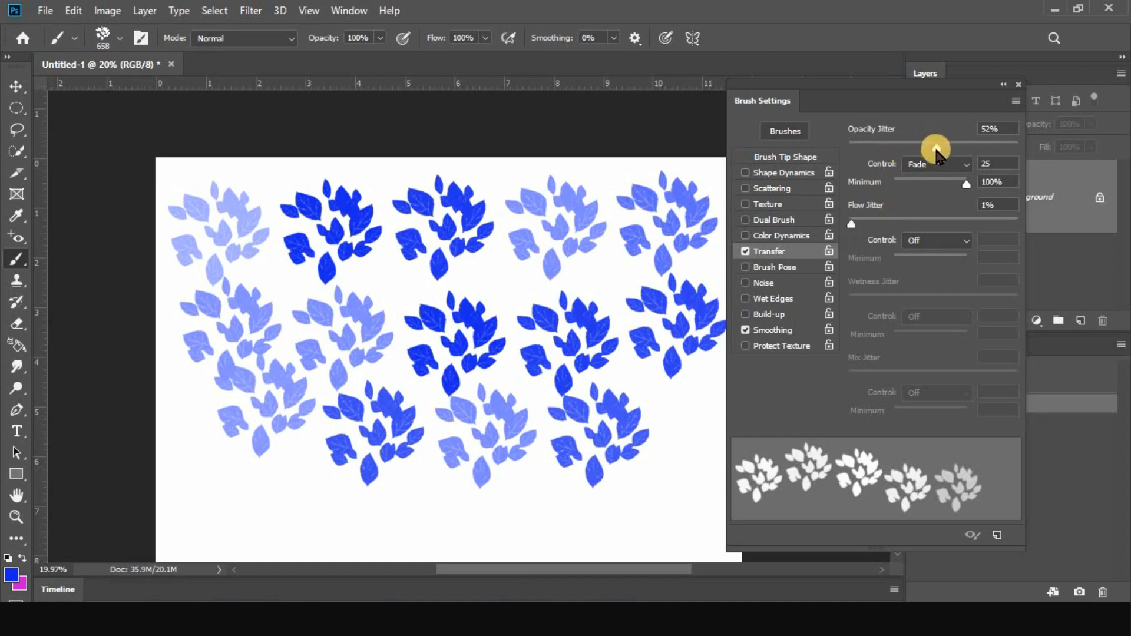
pyautogui.moveTo(937, 147); pyautogui.dragTo(927, 147)
pyautogui.click(1072, 374)
# Turn off Transfer and enable Brush Pose in its place, showing the tilt, rotation and pressure options
pyautogui.click(758, 259)
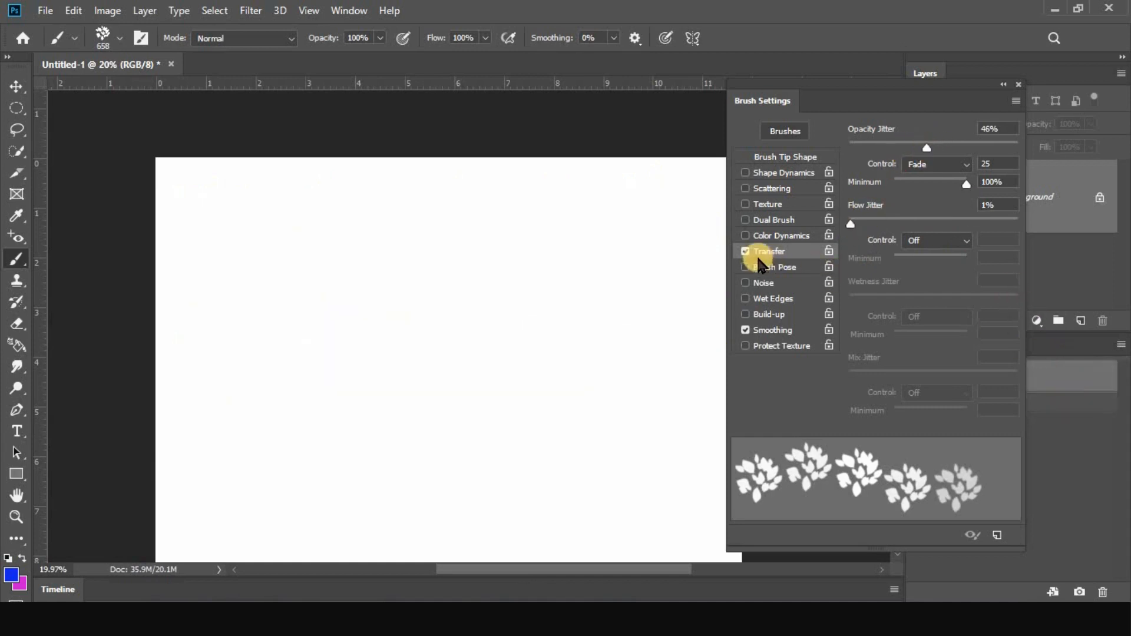
pyautogui.click(745, 251)
pyautogui.click(768, 268)
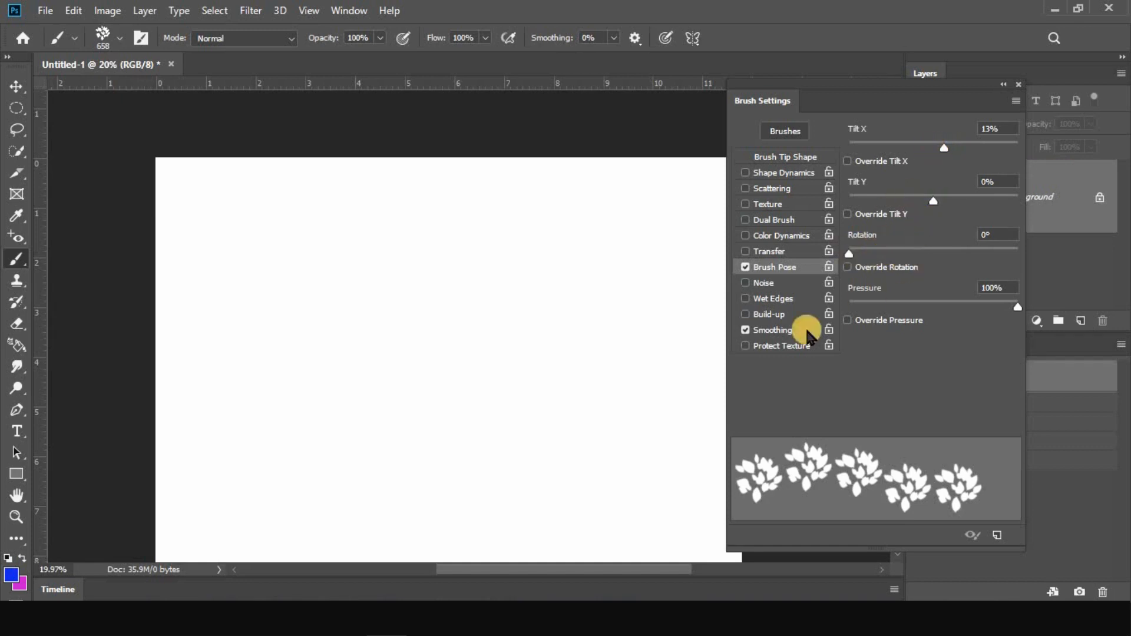
# Replace Brush Pose with Noise and paint three leaf clusters across the upper canvas
pyautogui.click(745, 268)
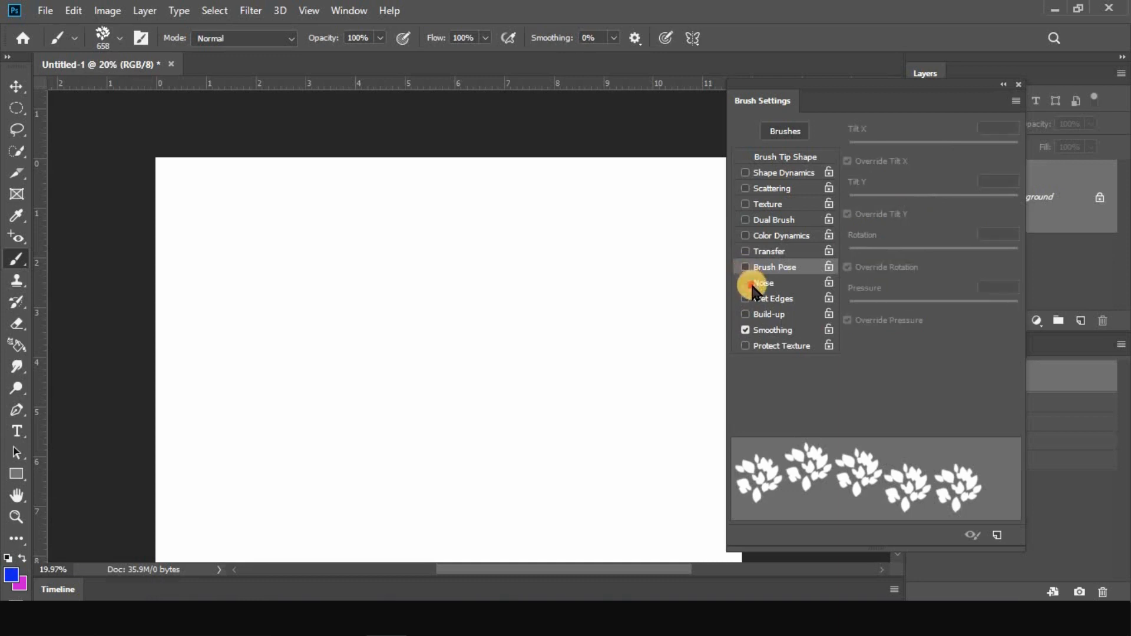
pyautogui.click(746, 284)
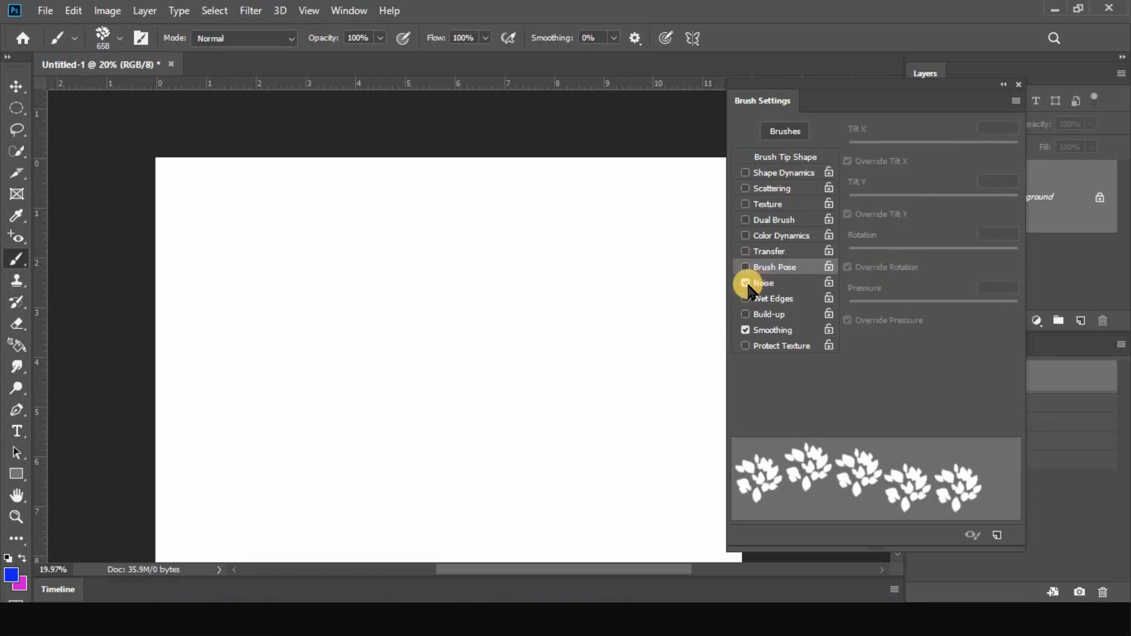
pyautogui.moveTo(379, 258); pyautogui.dragTo(548, 329)
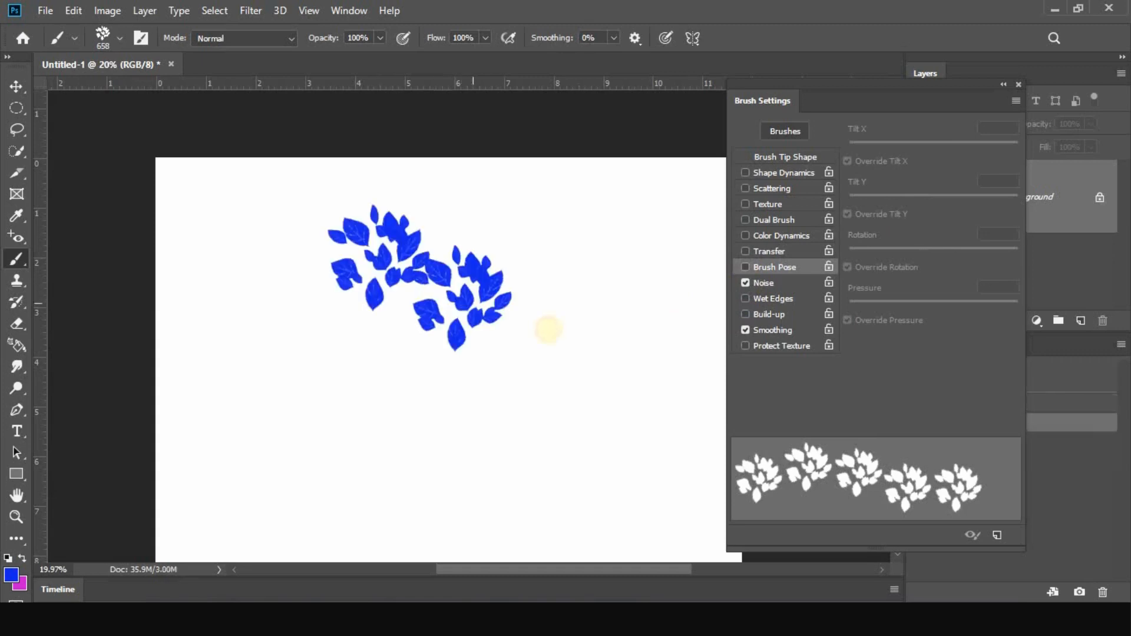
pyautogui.click(540, 265)
# Switch both Brush Pose and Noise off in the brush settings and clear the painted clusters from the canvas
pyautogui.click(745, 267)
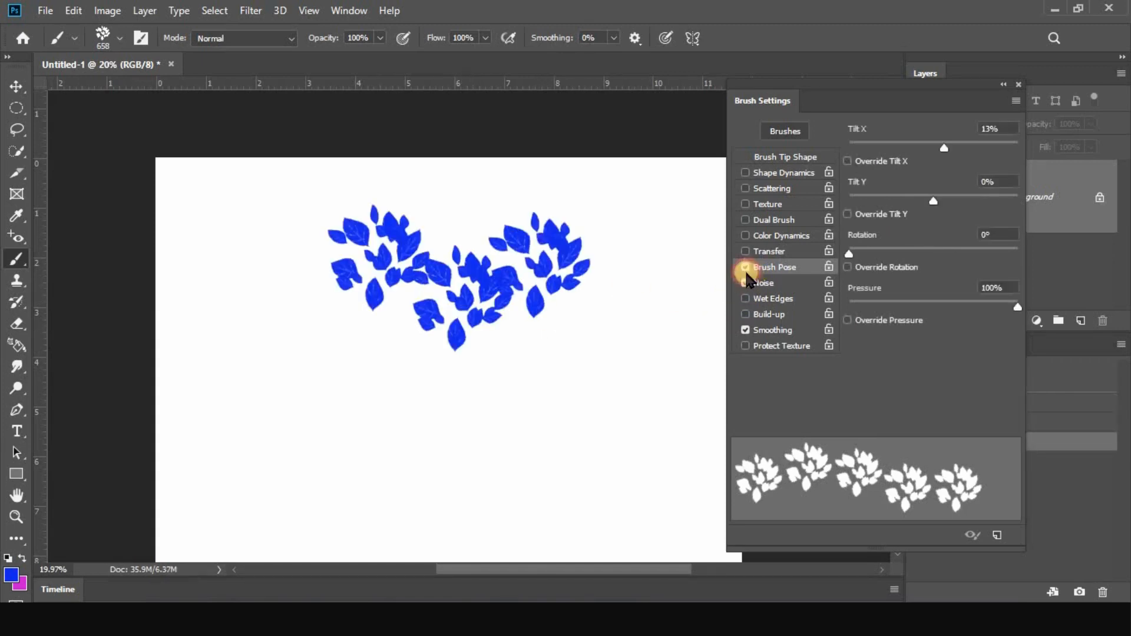
pyautogui.click(746, 283)
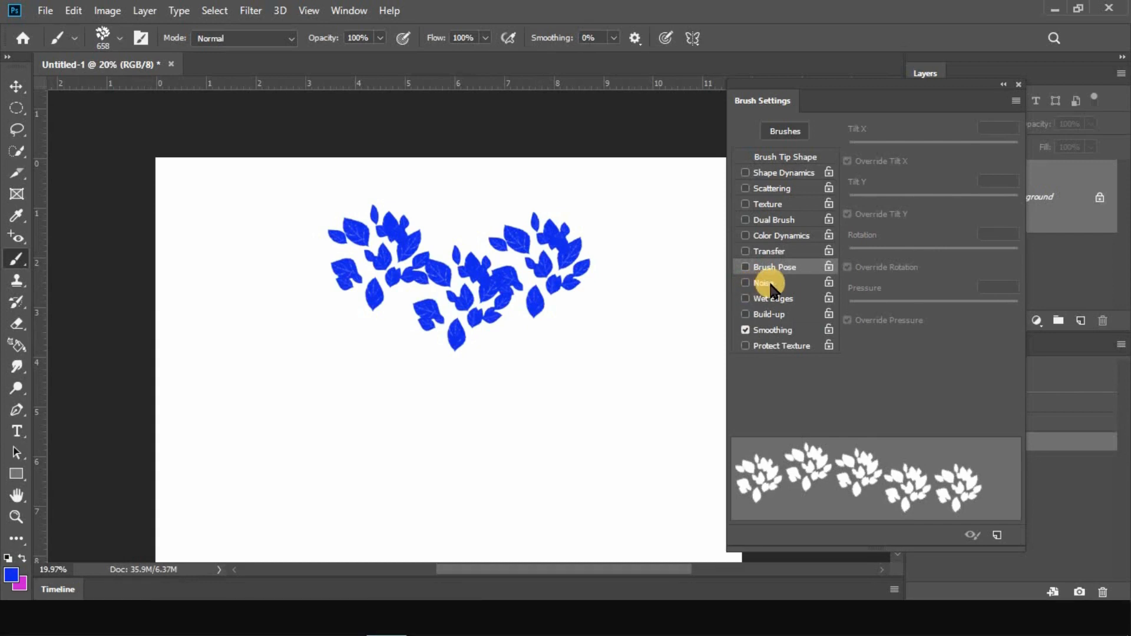
pyautogui.click(772, 286)
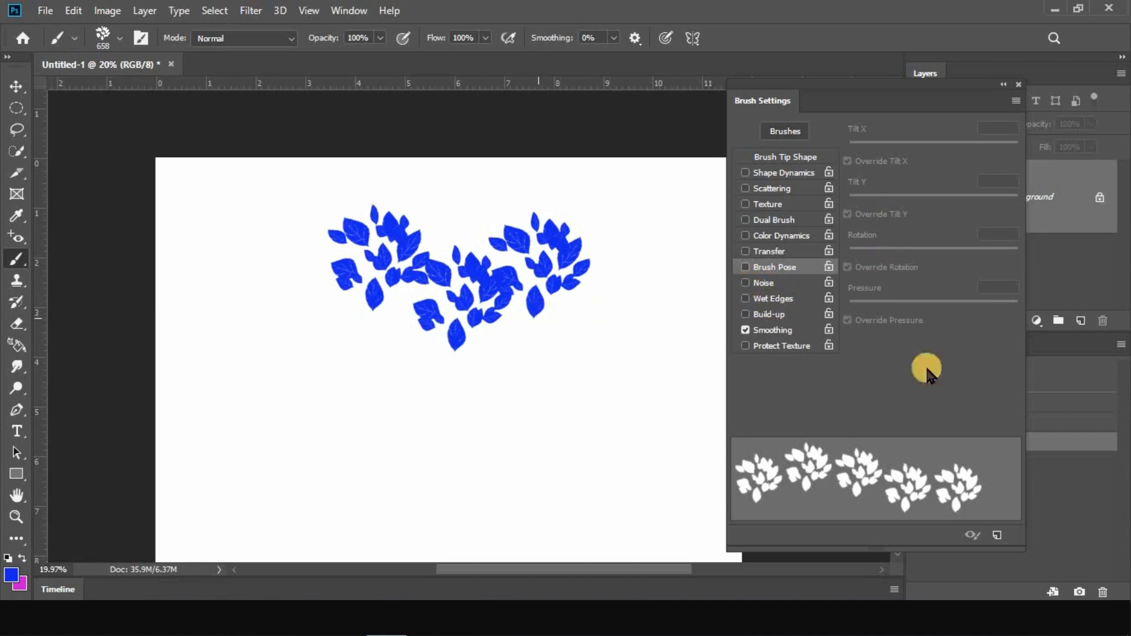
pyautogui.click(1076, 380)
# Enlarge the leaf brush to 2020 px and stamp one large cluster with Noise on in the canvas's middle
pyautogui.moveTo(448, 328)
pyautogui.mouseDown()
pyautogui.moveTo(424, 316)
pyautogui.moveTo(477, 306)
pyautogui.mouseUp()
pyautogui.moveTo(458, 346)
pyautogui.mouseDown()
pyautogui.moveTo(495, 338)
pyautogui.moveTo(463, 360)
pyautogui.mouseUp()
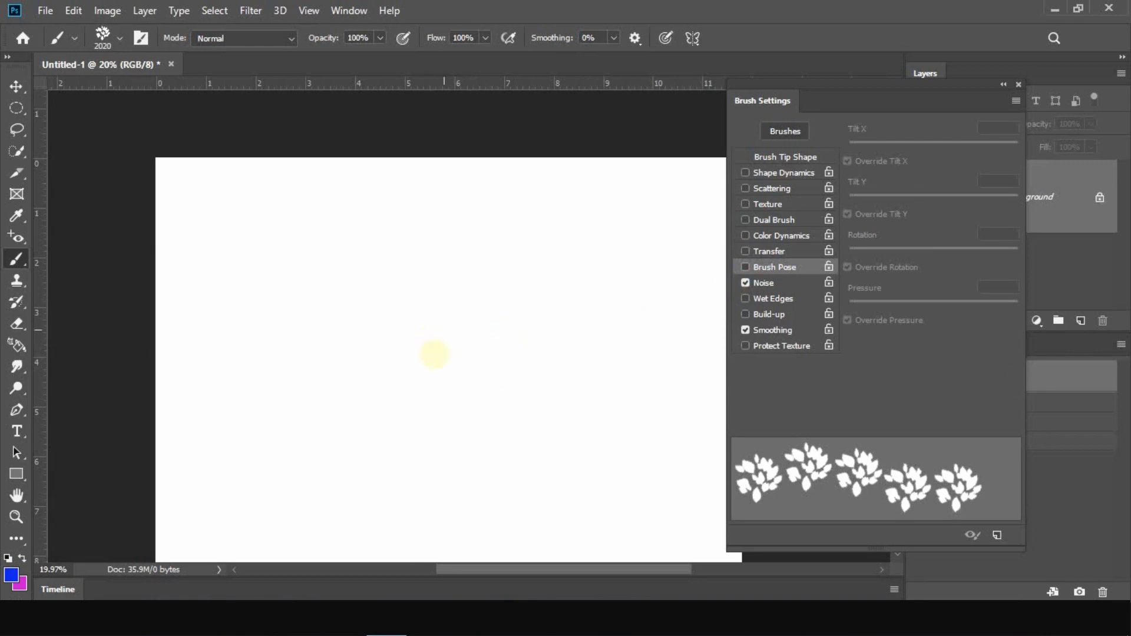
pyautogui.click(435, 354)
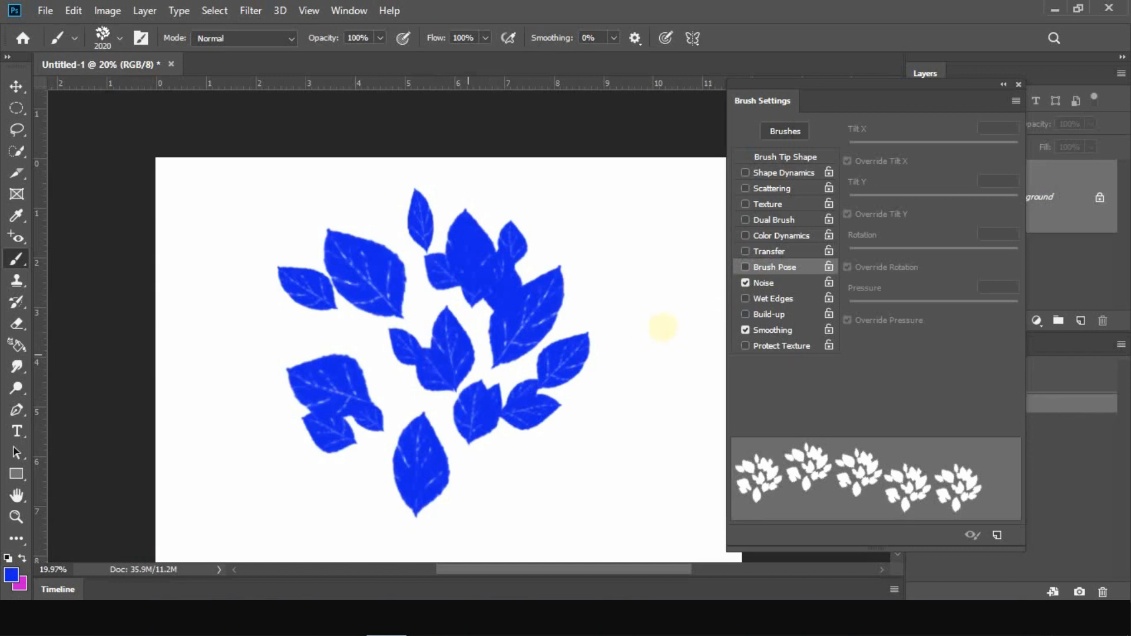
# Stamp a cluster with Noise off beside the first, and two overlapping clusters with Noise on at the canvas's upper left
pyautogui.click(745, 283)
pyautogui.click(638, 420)
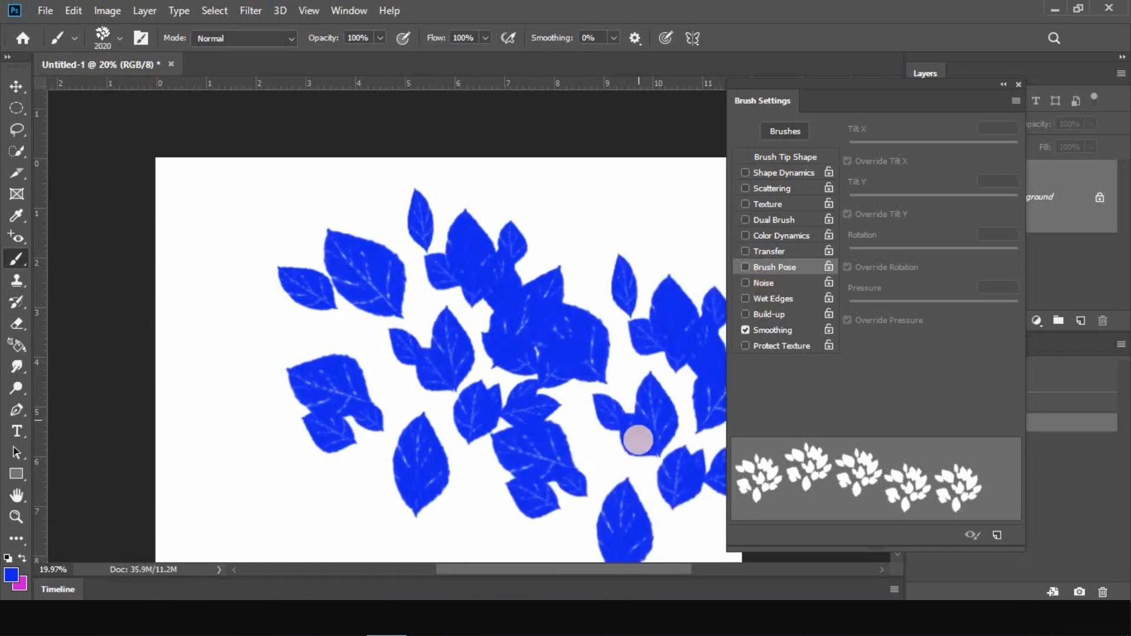
pyautogui.click(747, 284)
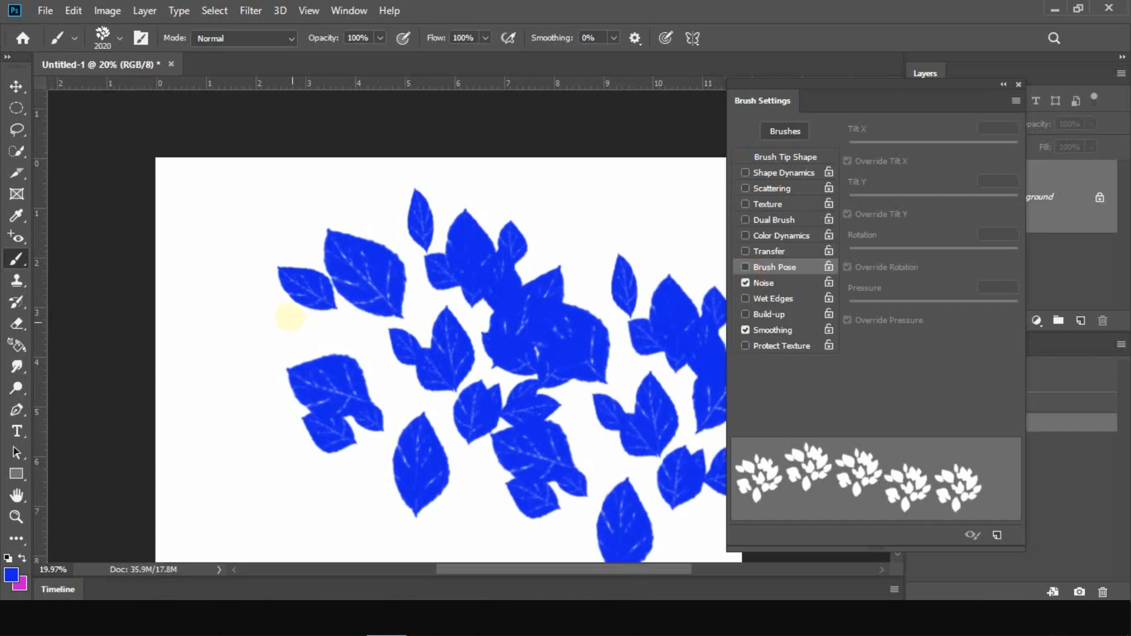
pyautogui.click(284, 304)
pyautogui.click(265, 306)
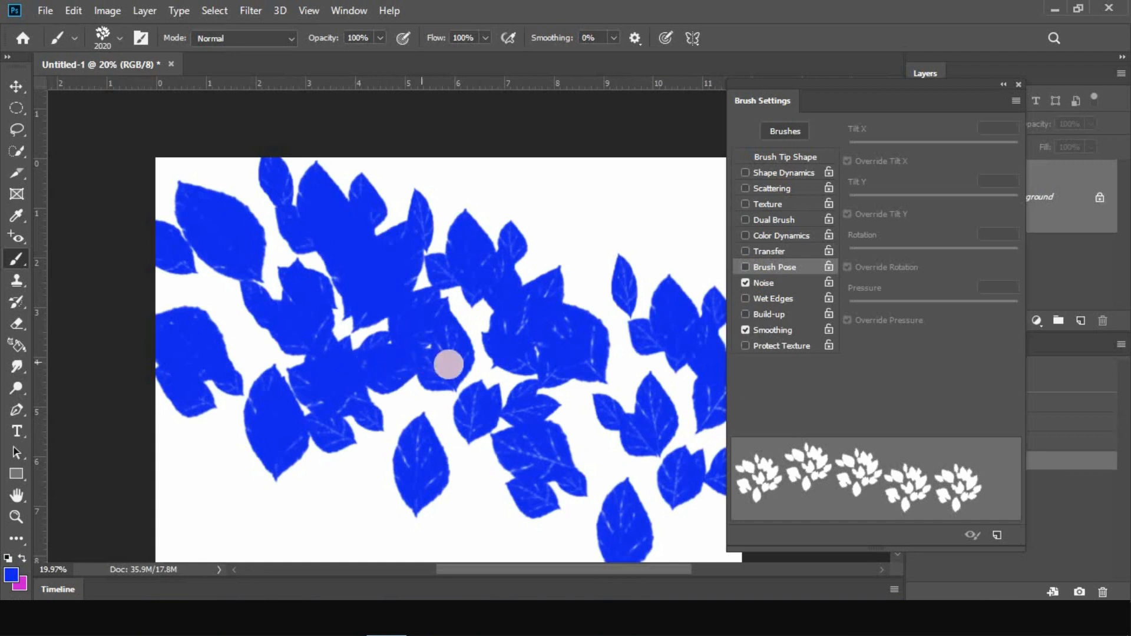
# Clear the canvas and replace Noise with Wet Edges in the brush settings
pyautogui.press('F12')
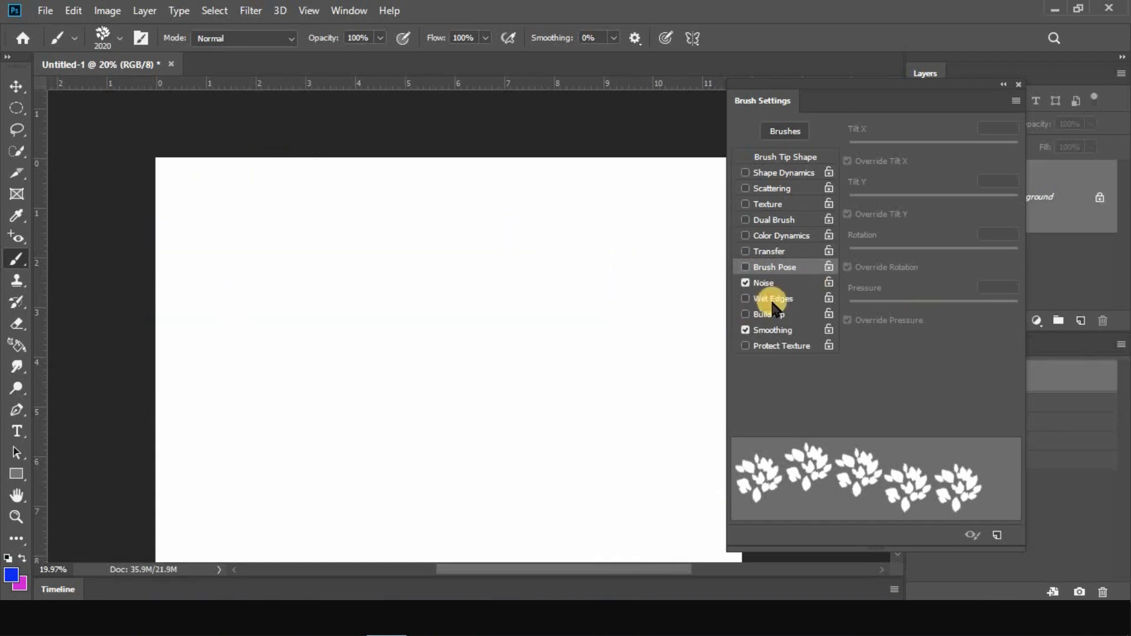
pyautogui.click(746, 284)
pyautogui.click(746, 299)
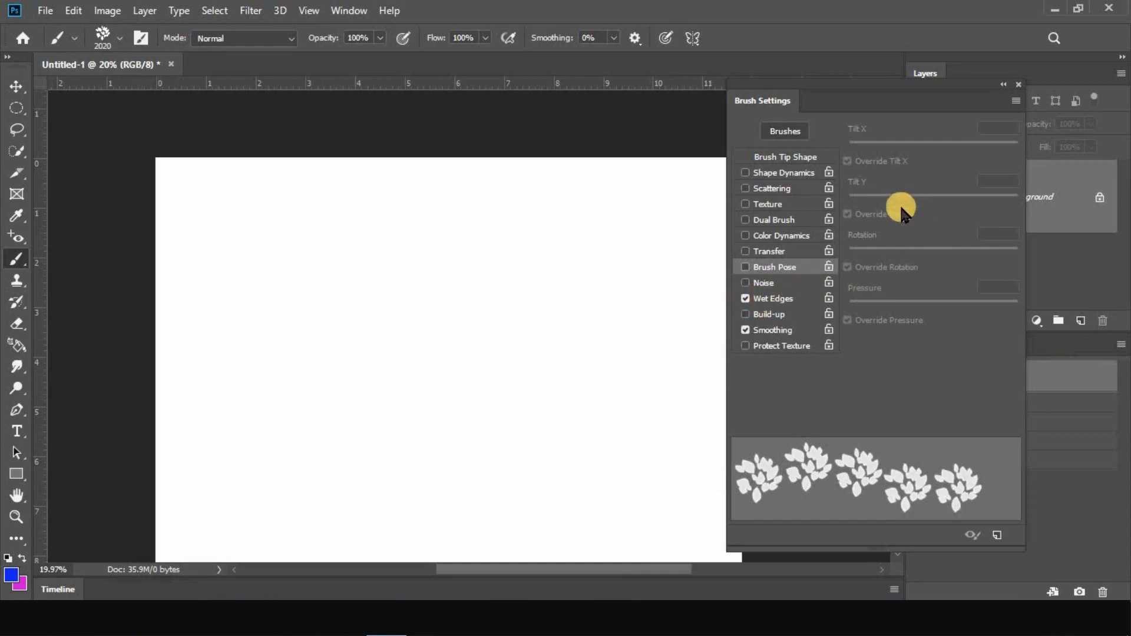
# Toggle Wet Edges off and on to compare the stroke preview, leaving it enabled
pyautogui.click(759, 301)
pyautogui.click(746, 300)
pyautogui.click(746, 300)
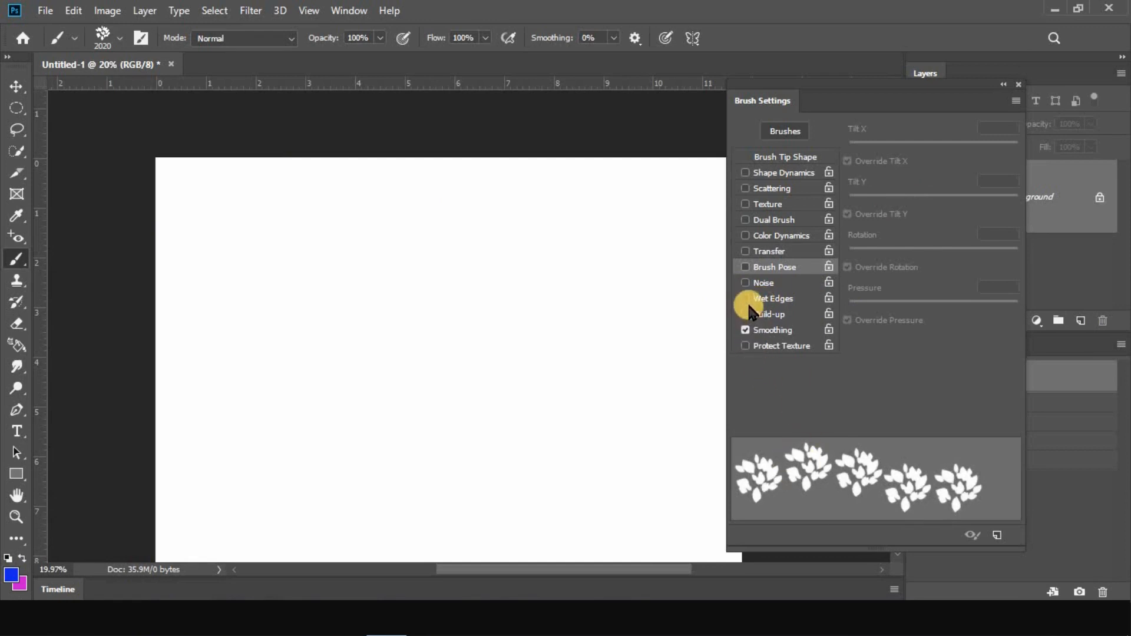
pyautogui.click(747, 301)
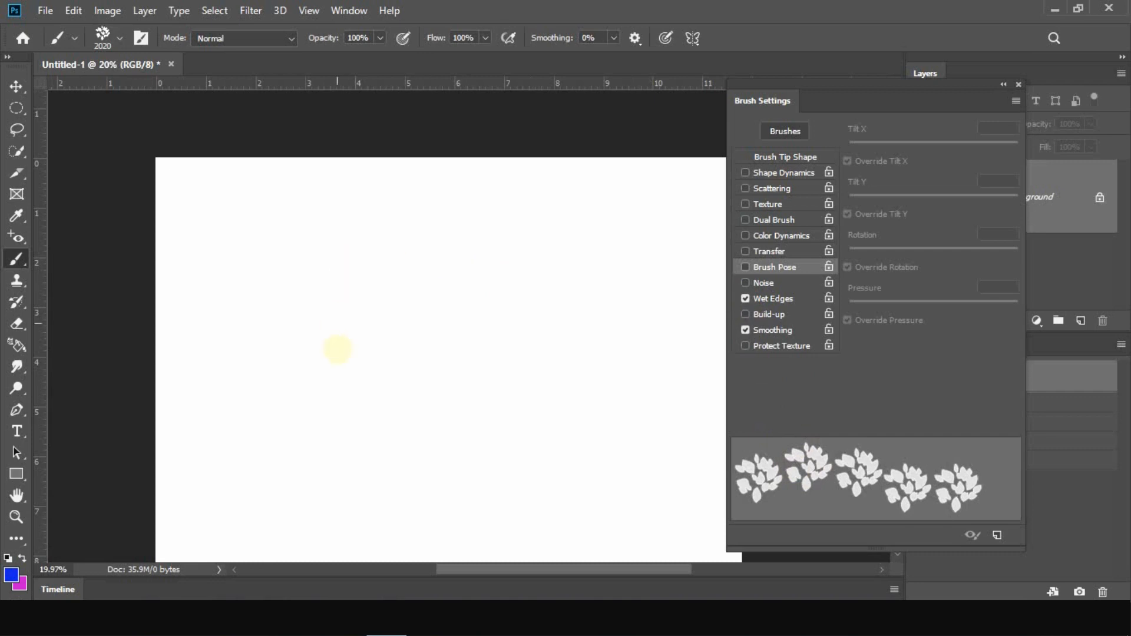
# Stamp one large leaf cluster with Wet Edges on and another with it off to its right
pyautogui.click(338, 349)
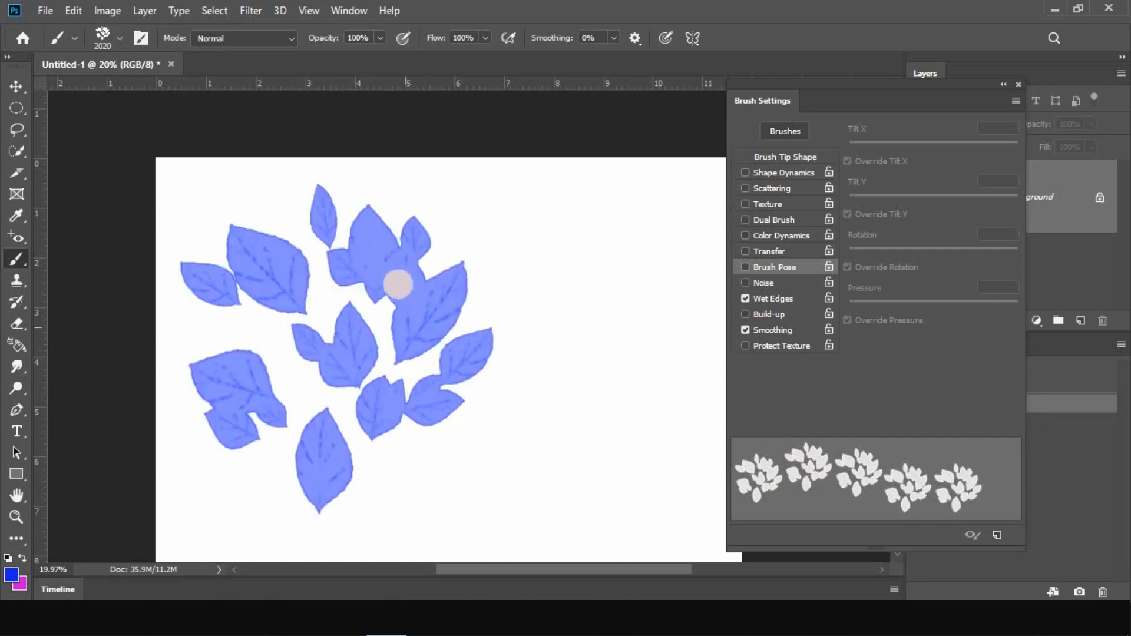
pyautogui.click(747, 299)
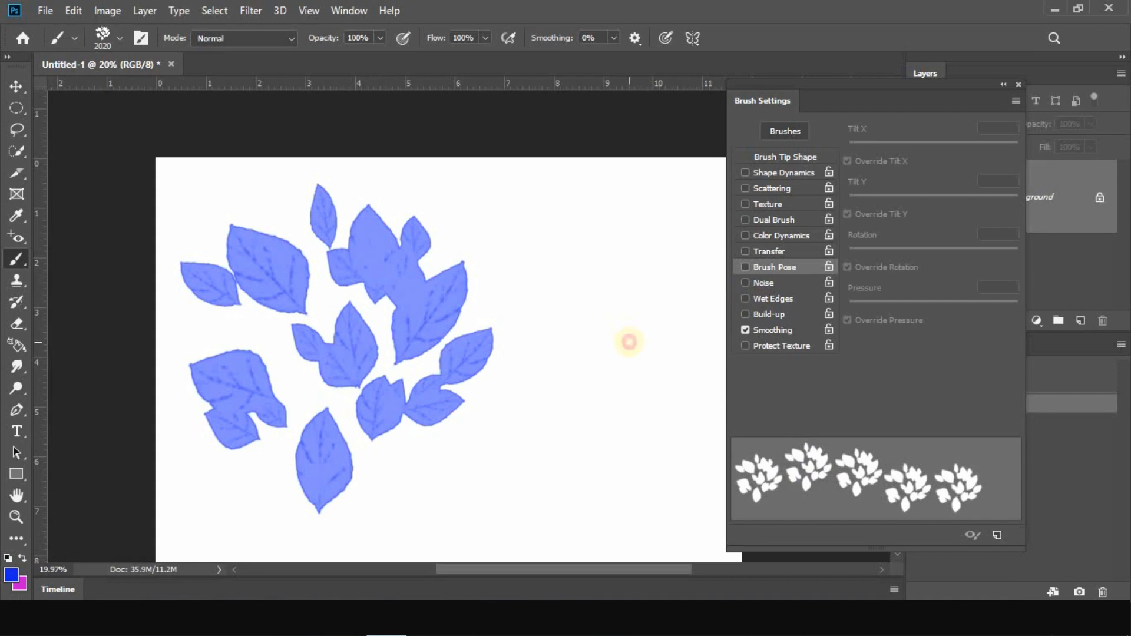
pyautogui.click(629, 342)
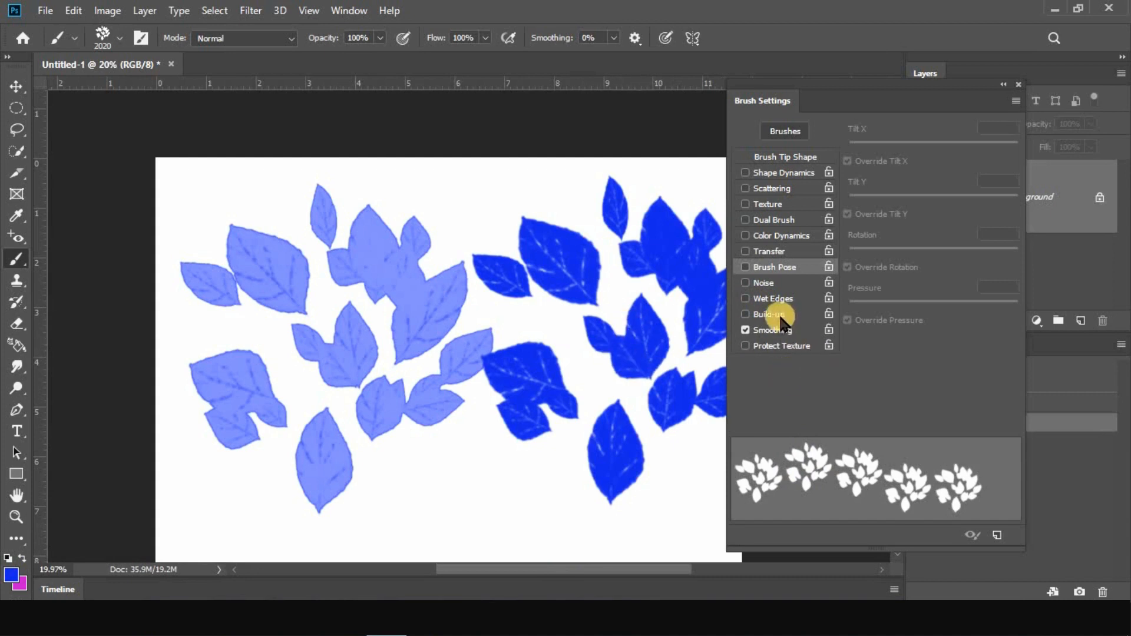
# Re-enable Wet Edges, stamp again over the first cluster, and examine its leaf edges up close
pyautogui.click(745, 300)
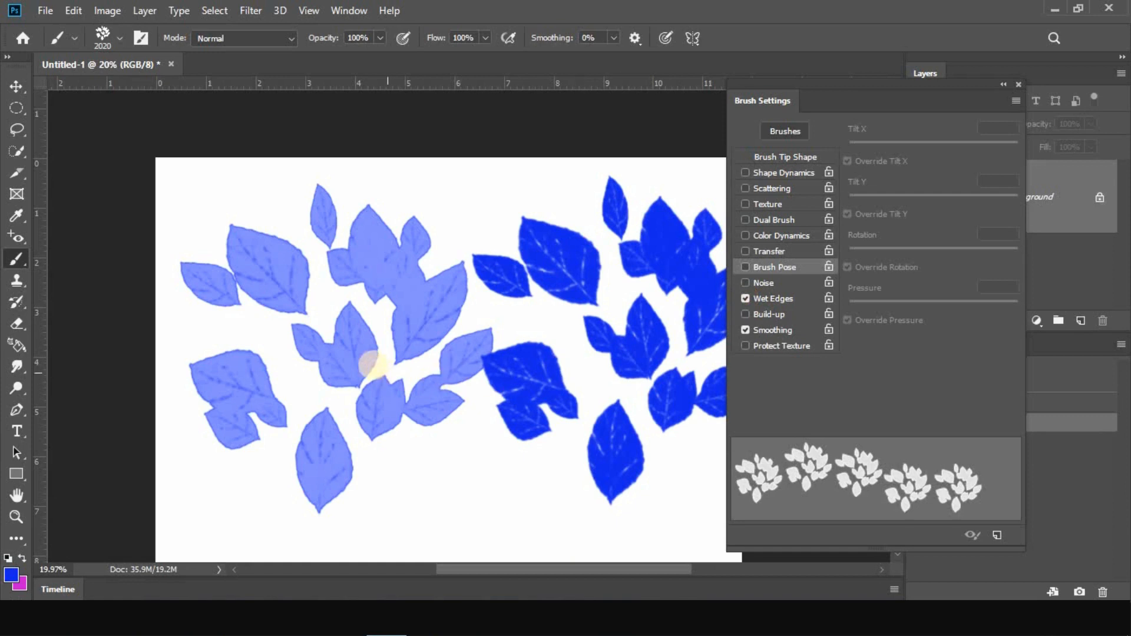
pyautogui.click(337, 352)
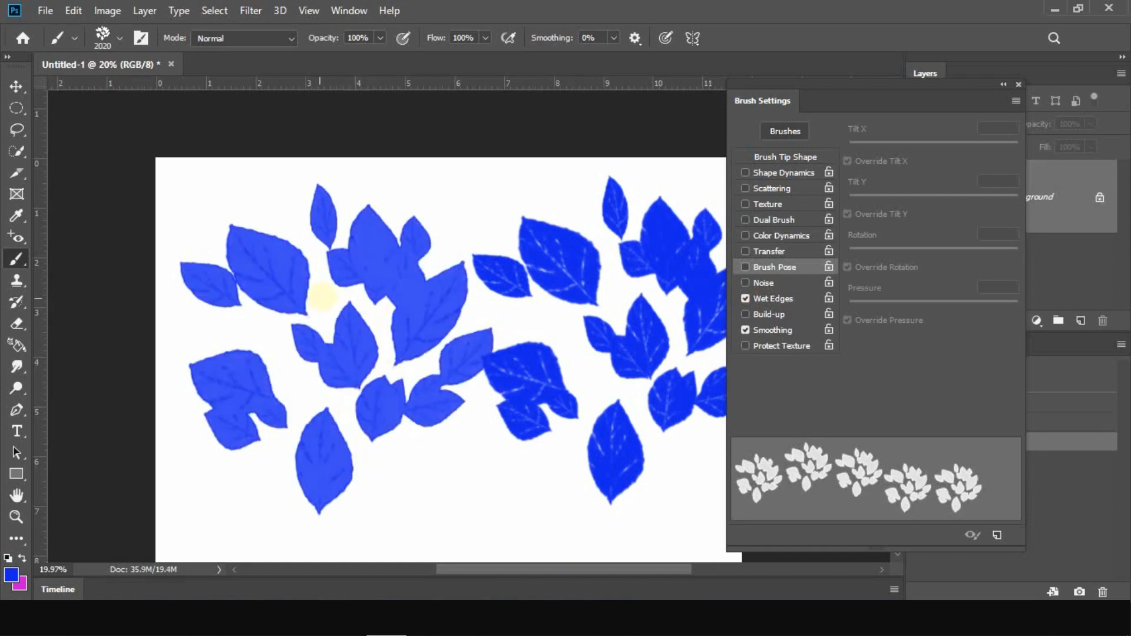
pyautogui.scroll(5, 331, 262)
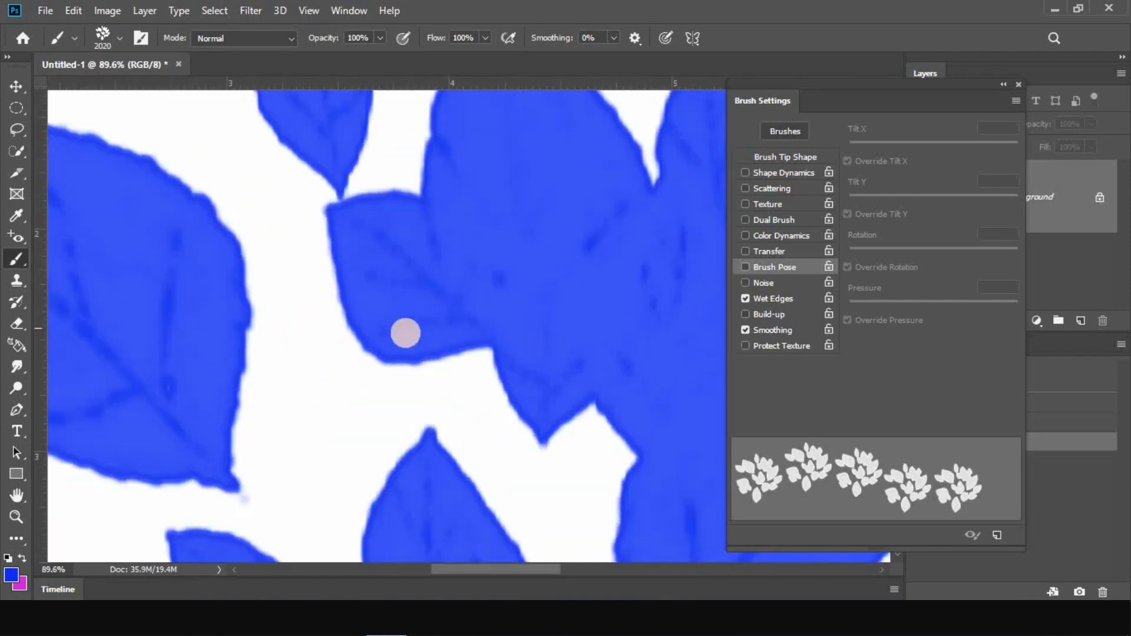
pyautogui.scroll(-5, 353, 367)
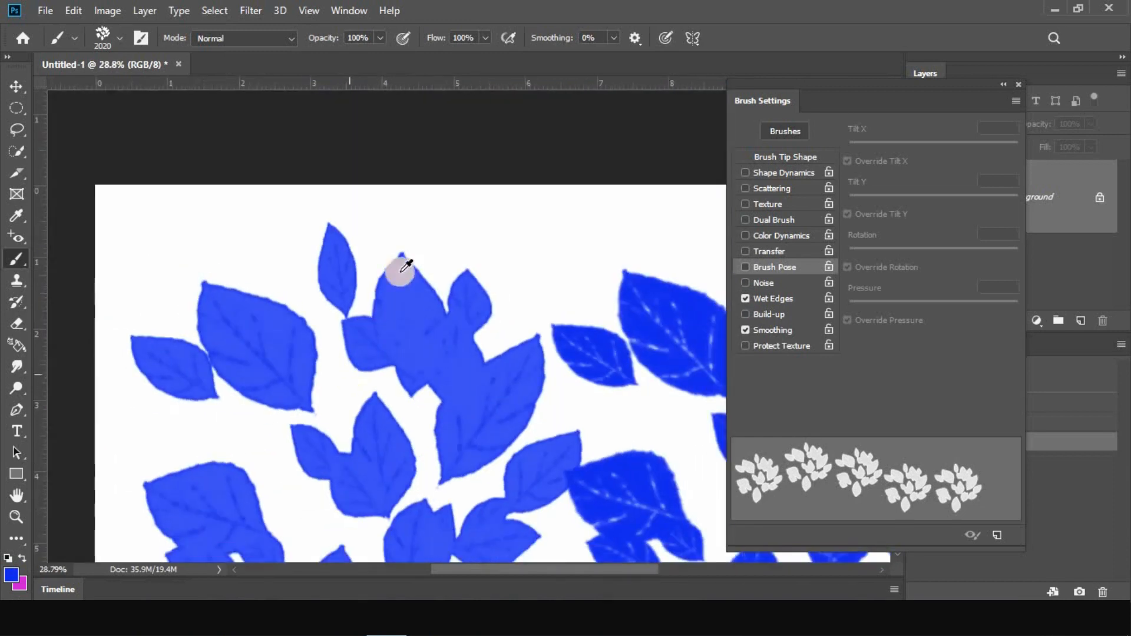
pyautogui.scroll(-2, 429, 189)
pyautogui.scroll(2, 495, 491)
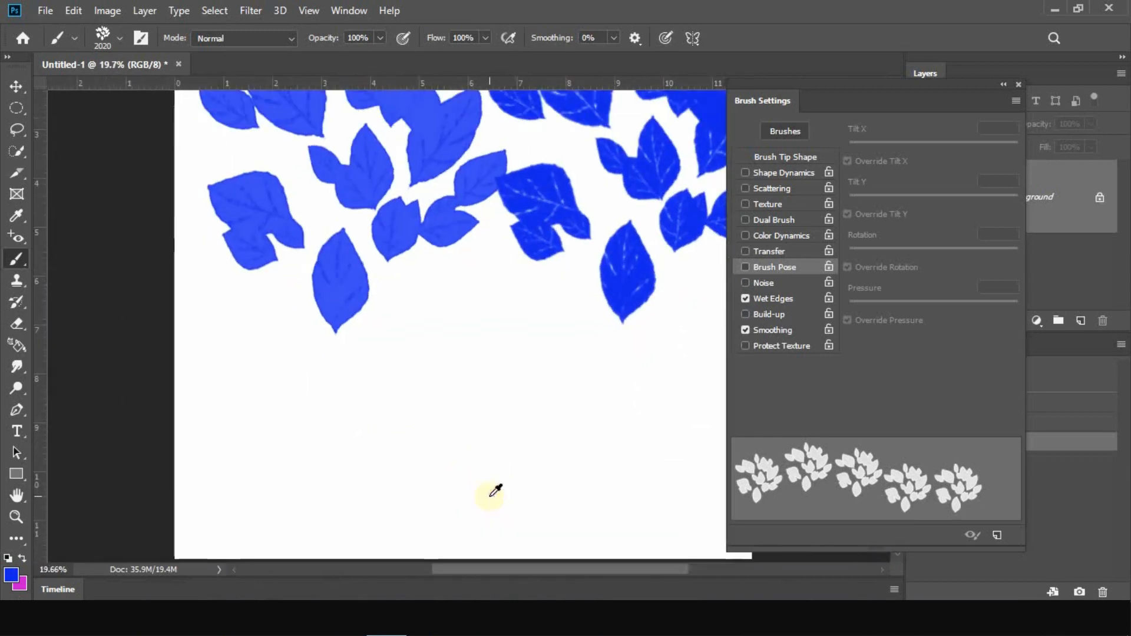
# Paint overlapping leaf clusters with Wet Edges on across the canvas's lower half
pyautogui.moveTo(480, 450); pyautogui.dragTo(567, 522)
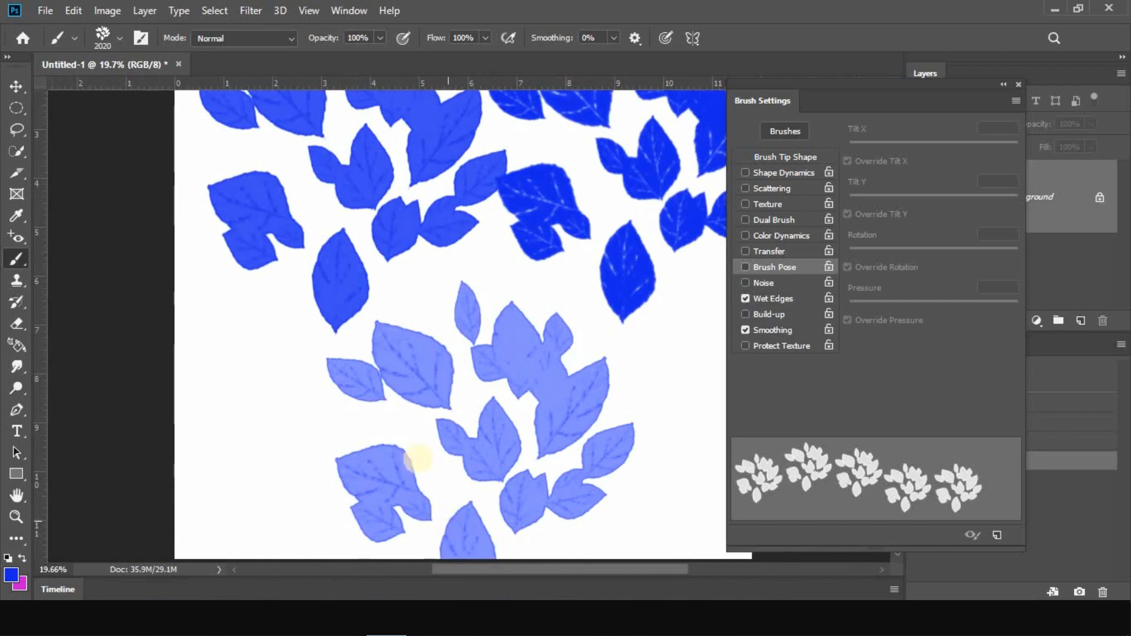
pyautogui.click(360, 416)
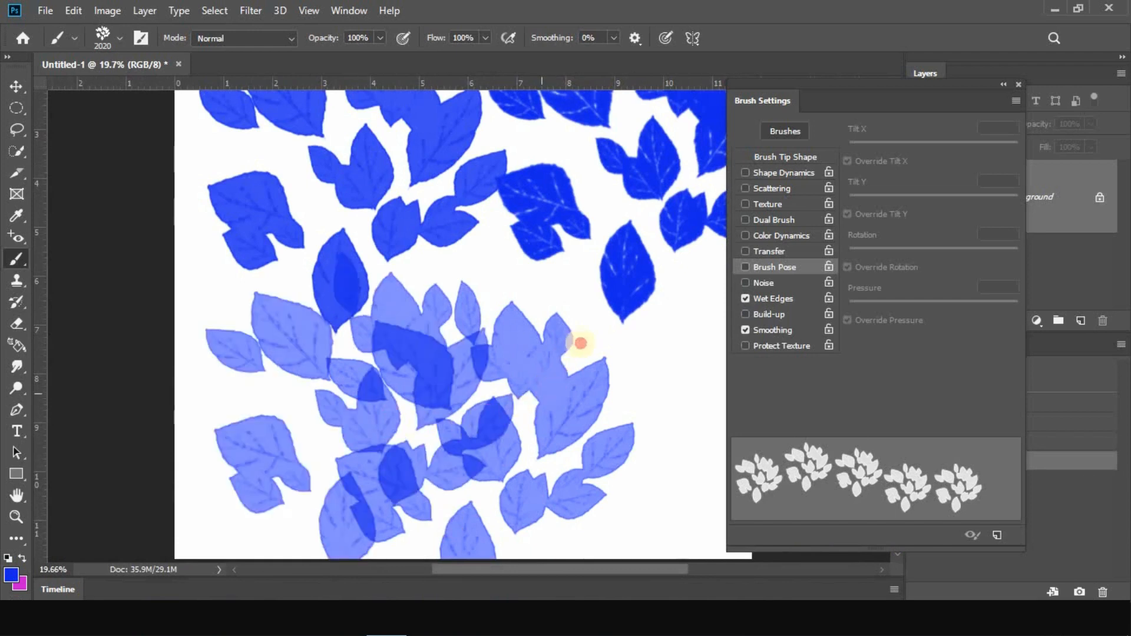
pyautogui.moveTo(507, 353)
pyautogui.mouseDown()
pyautogui.moveTo(331, 283)
pyautogui.moveTo(385, 359)
pyautogui.mouseUp()
pyautogui.scroll(-3, 386, 359)
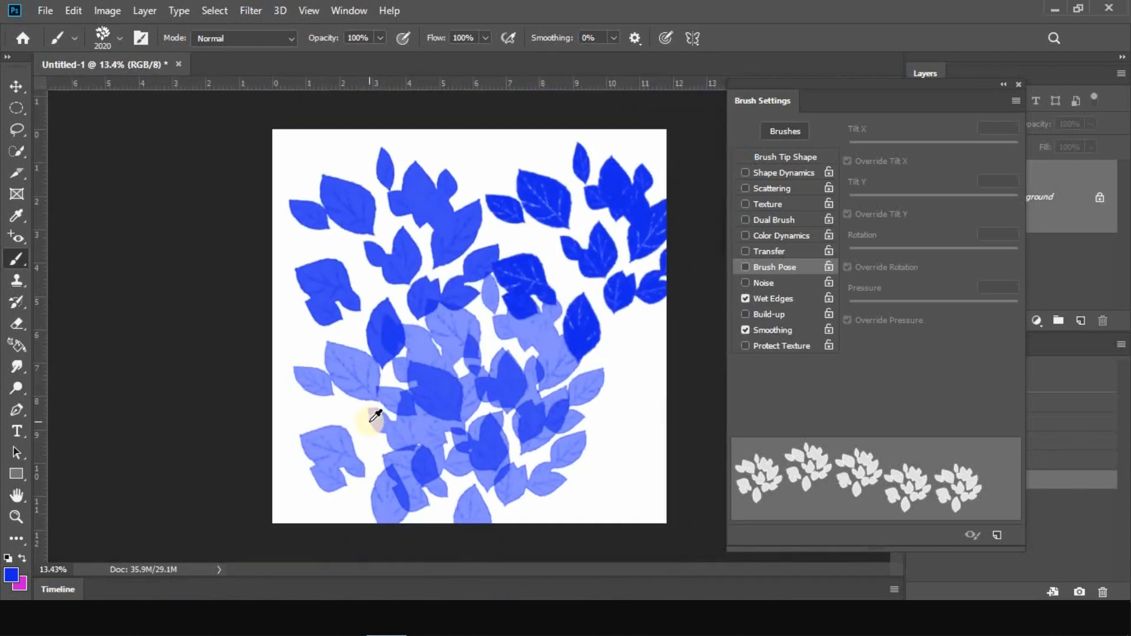
# Clear the canvas and replace Wet Edges with Build-up in the brush settings
pyautogui.click(1048, 376)
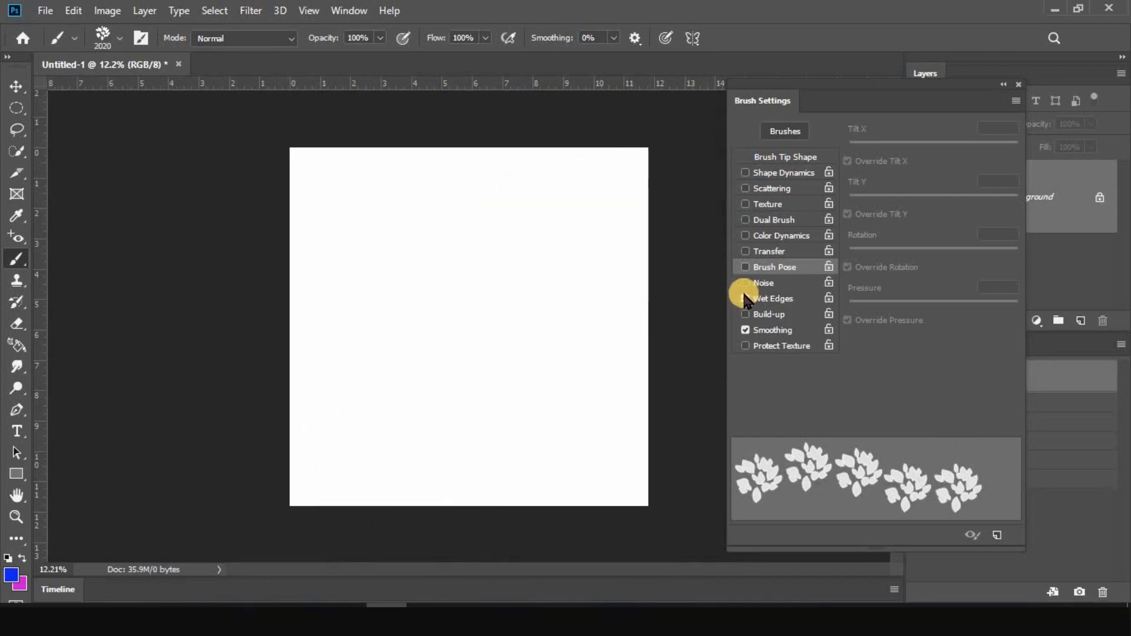
pyautogui.click(745, 299)
pyautogui.click(745, 315)
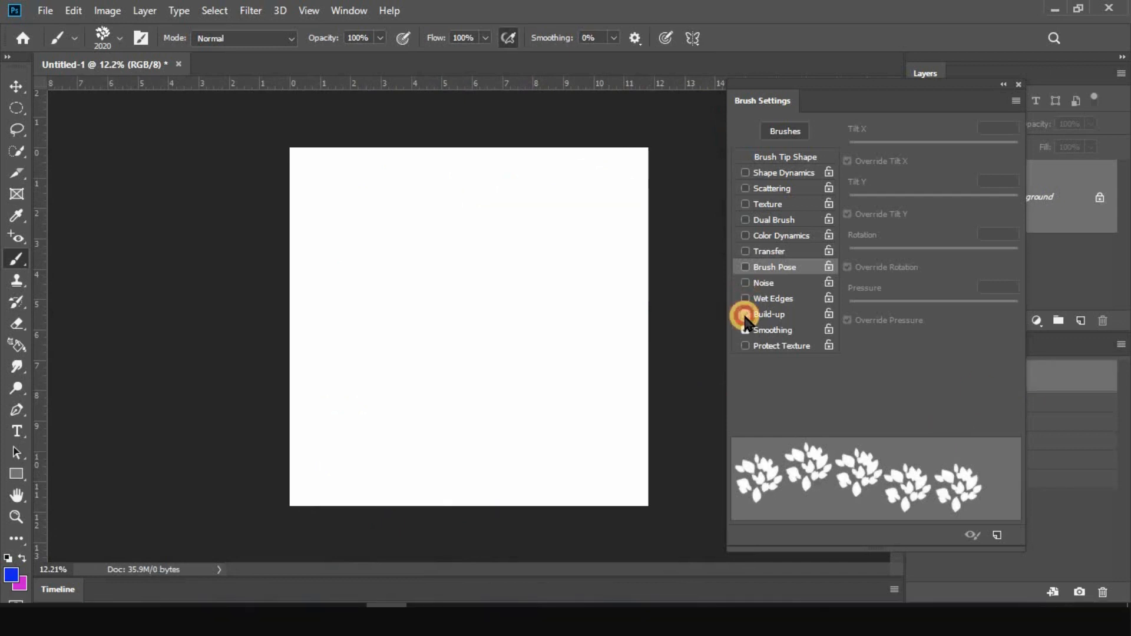
# Toggle Build-up off and on repeatedly to compare its effect, leaving it enabled
pyautogui.click(746, 314)
pyautogui.click(745, 314)
pyautogui.click(745, 314)
pyautogui.click(746, 315)
# Show the Brush Tip Shape options and move the Brush Settings panel away from the Layers and History panels
pyautogui.click(779, 160)
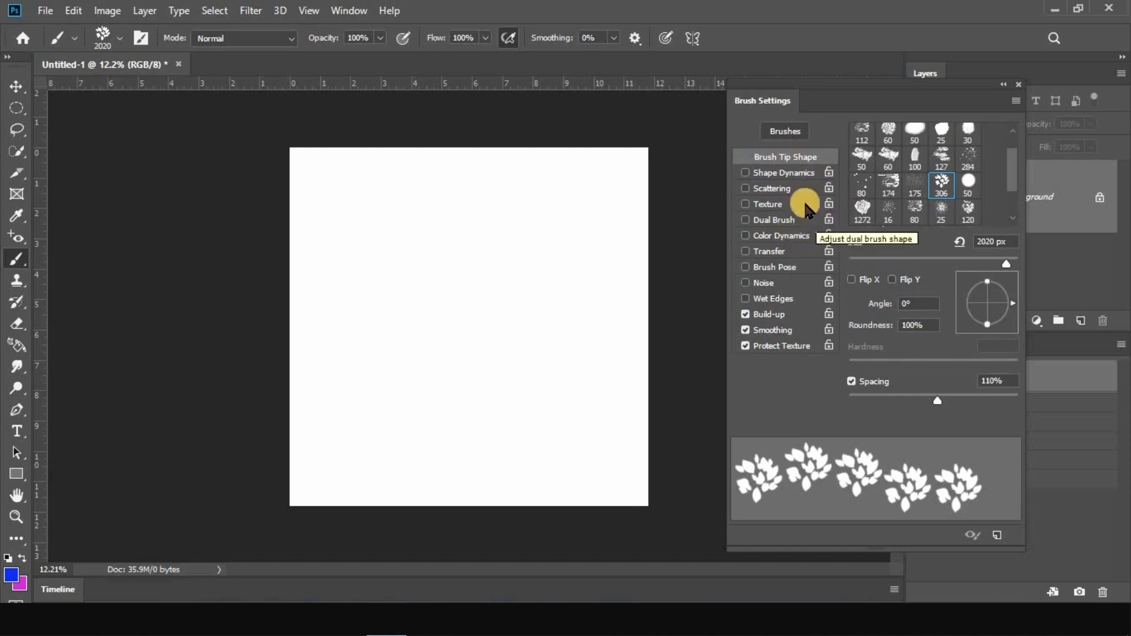
pyautogui.moveTo(790, 105)
pyautogui.mouseDown()
pyautogui.moveTo(581, 126)
pyautogui.moveTo(711, 137)
pyautogui.mouseUp()
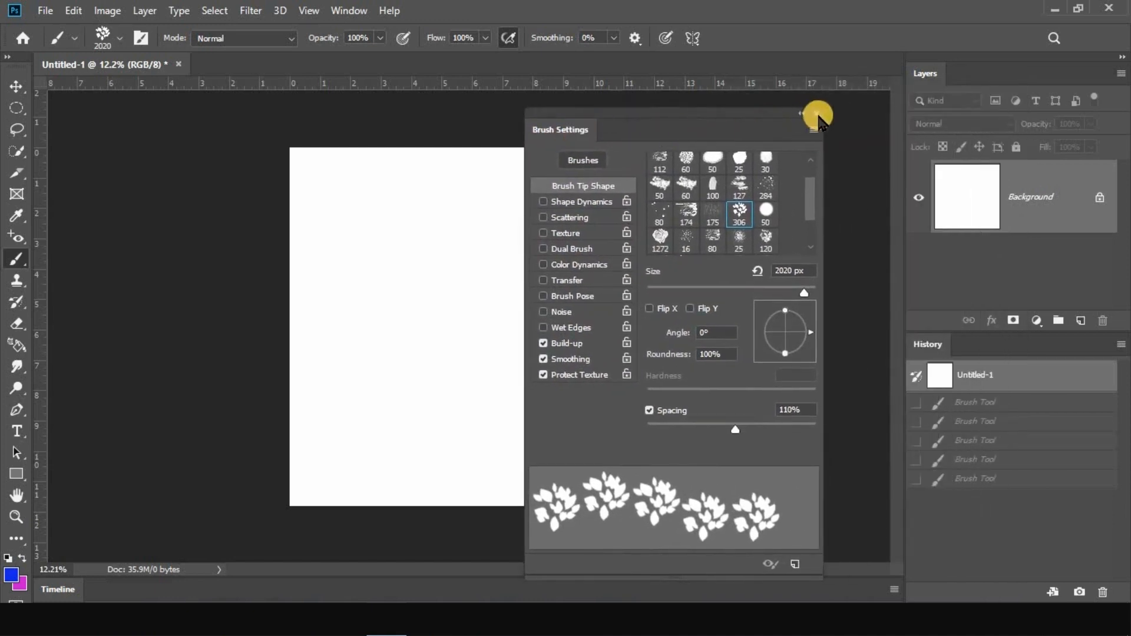